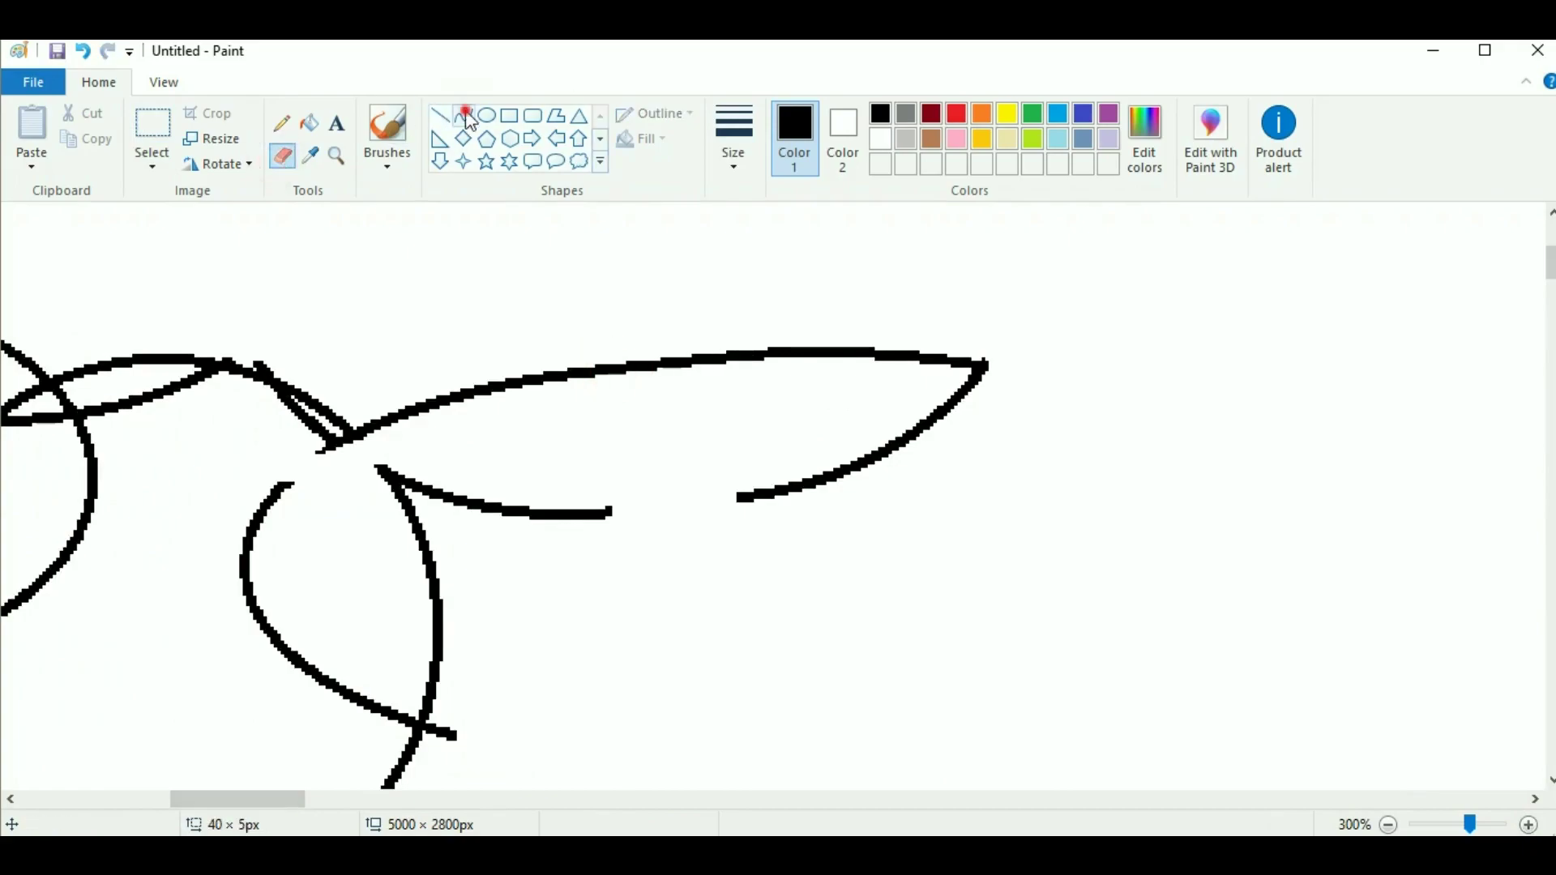
Close the gap in the right ear's lower edge with a curve and erase the stray lines inside the top of the head
{"action": "left_click_drag", "start_coordinate": [612, 513], "coordinate": [741, 499]}
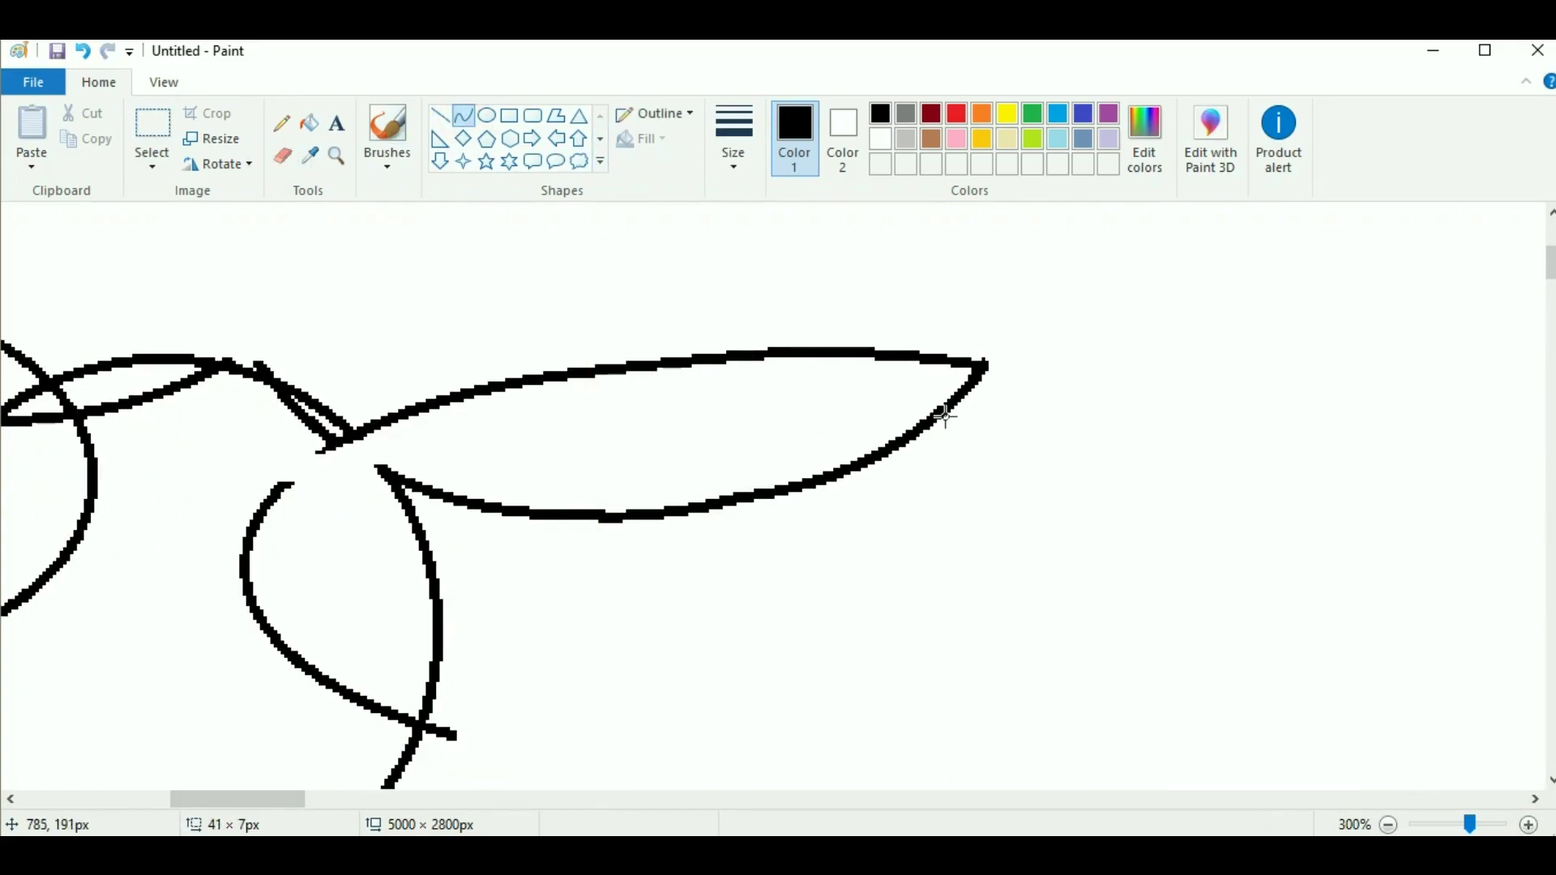
{"action": "left_click_drag", "start_coordinate": [606, 519], "coordinate": [643, 514]}
{"action": "left_click", "coordinate": [282, 157]}
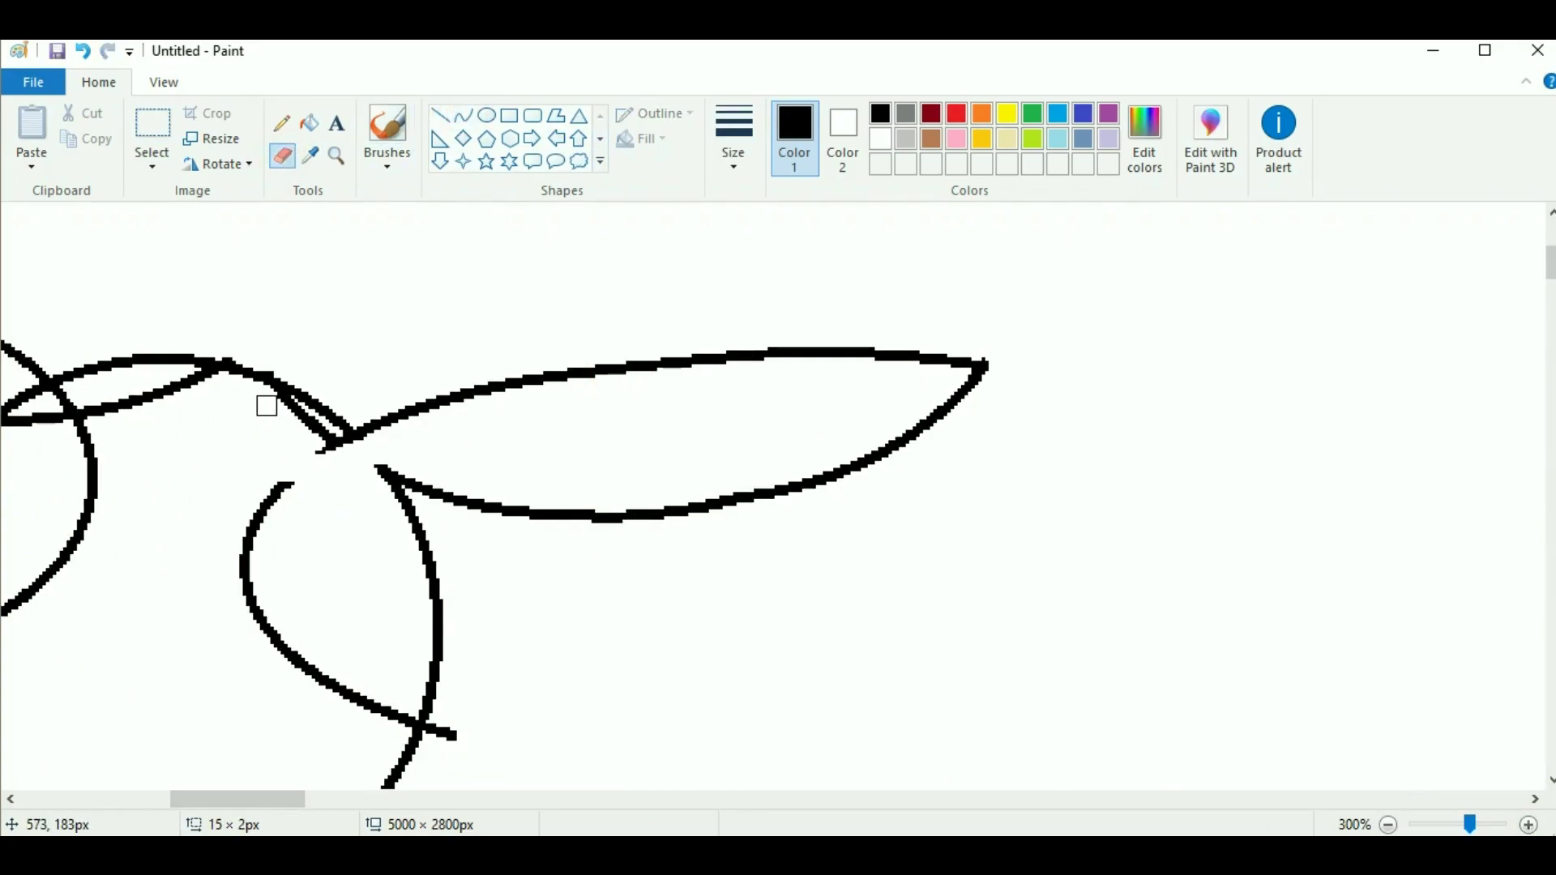
{"action": "left_click_drag", "start_coordinate": [282, 800], "coordinate": [246, 801]}
{"action": "left_click_drag", "start_coordinate": [463, 412], "coordinate": [591, 423]}
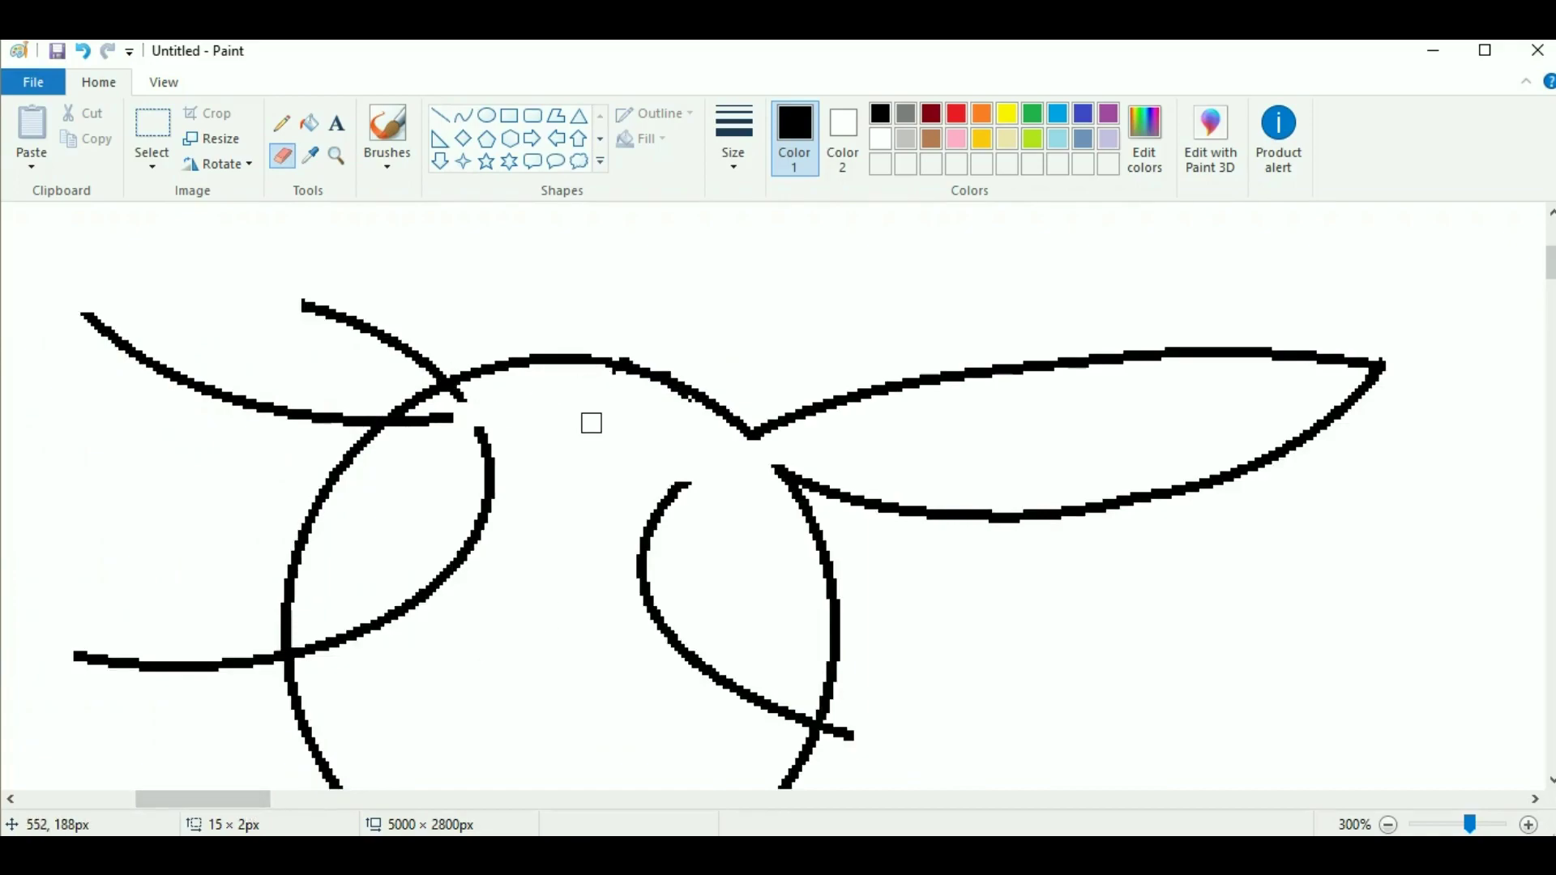
{"action": "scroll", "coordinate": [570, 605], "scroll_direction": "down", "scroll_amount": 1}
{"action": "left_click_drag", "start_coordinate": [316, 799], "coordinate": [291, 799]}
{"action": "left_click", "coordinate": [486, 116]}
{"action": "left_click_drag", "start_coordinate": [235, 278], "coordinate": [615, 608]}
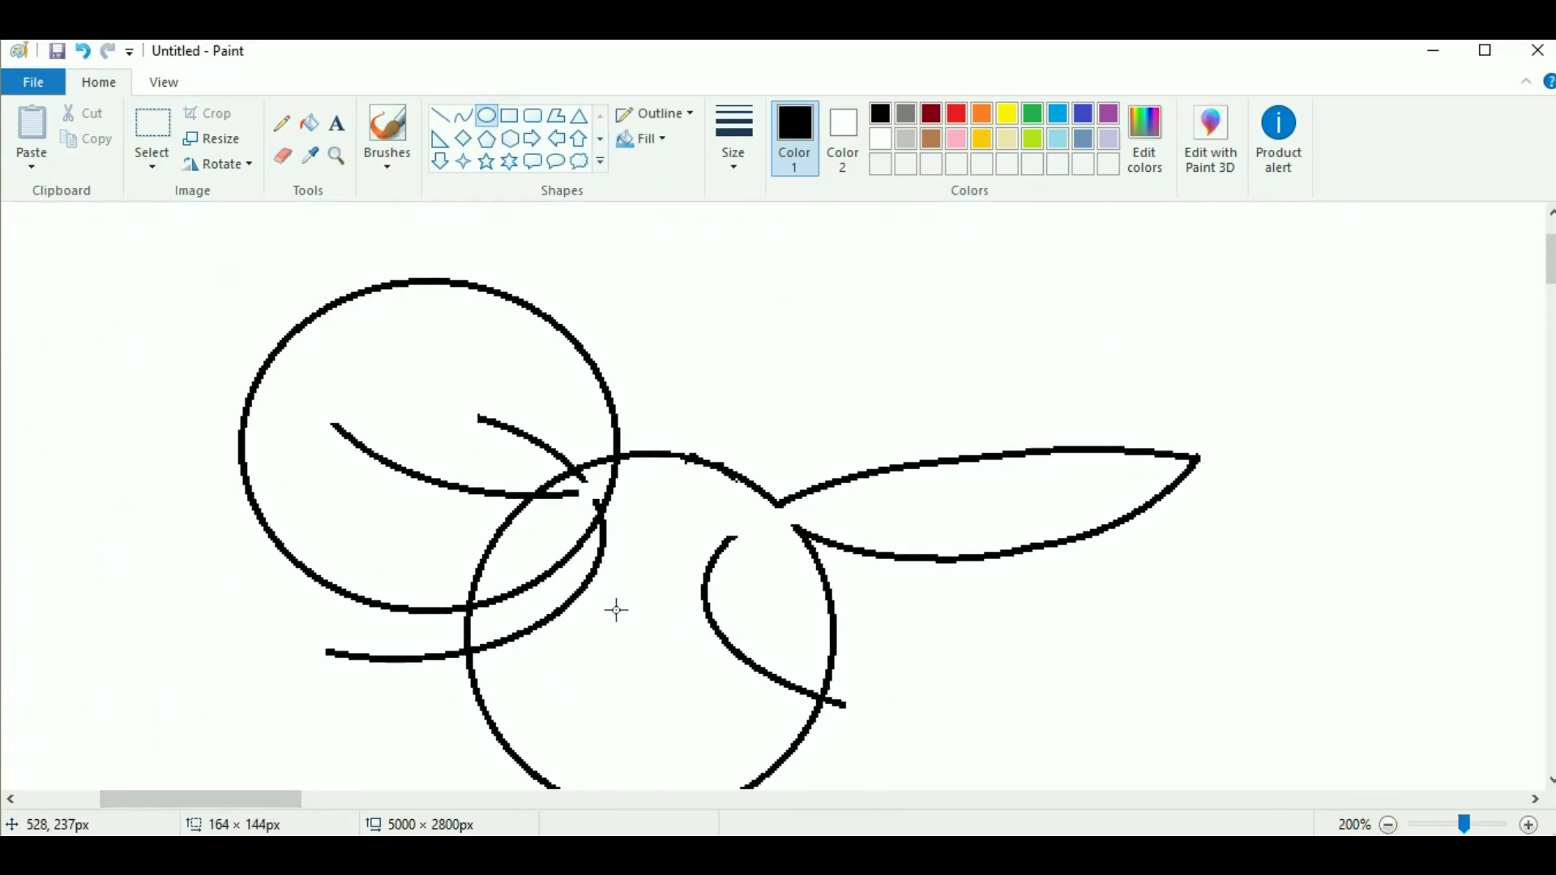
{"action": "key", "text": "ctrl+z"}
Erase the short old ear curve at the head's upper left and draw the left ear's upper edge, about 175 × 78 px
{"action": "left_click", "coordinate": [282, 156]}
{"action": "left_click", "coordinate": [463, 115]}
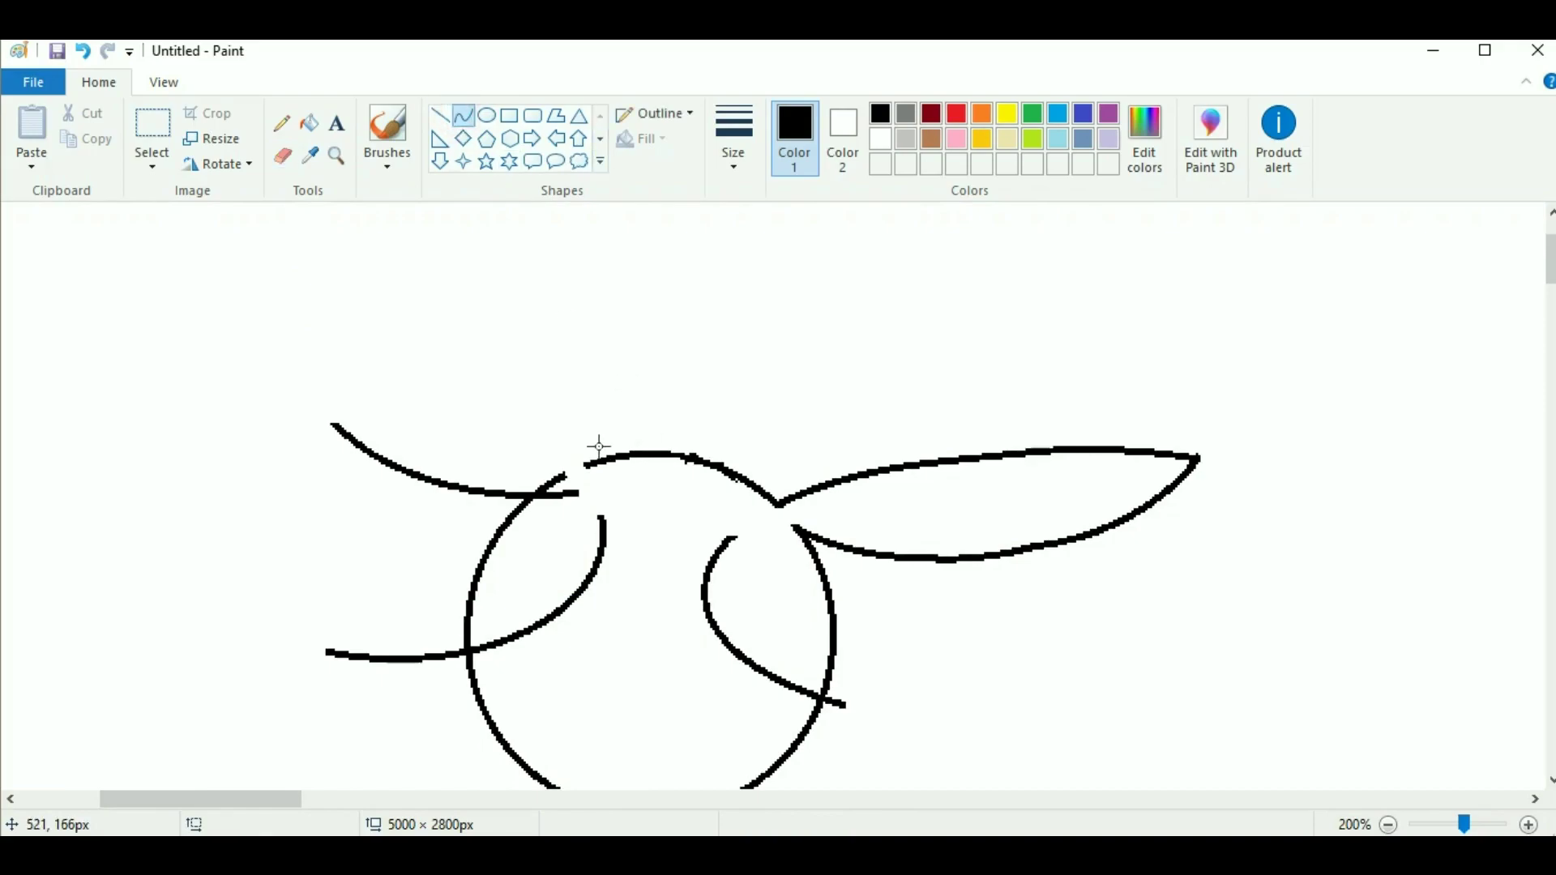
{"action": "mouse_move", "coordinate": [594, 459]}
{"action": "left_mouse_down"}
{"action": "mouse_move", "coordinate": [193, 280]}
{"action": "mouse_move", "coordinate": [466, 330]}
{"action": "left_mouse_up"}
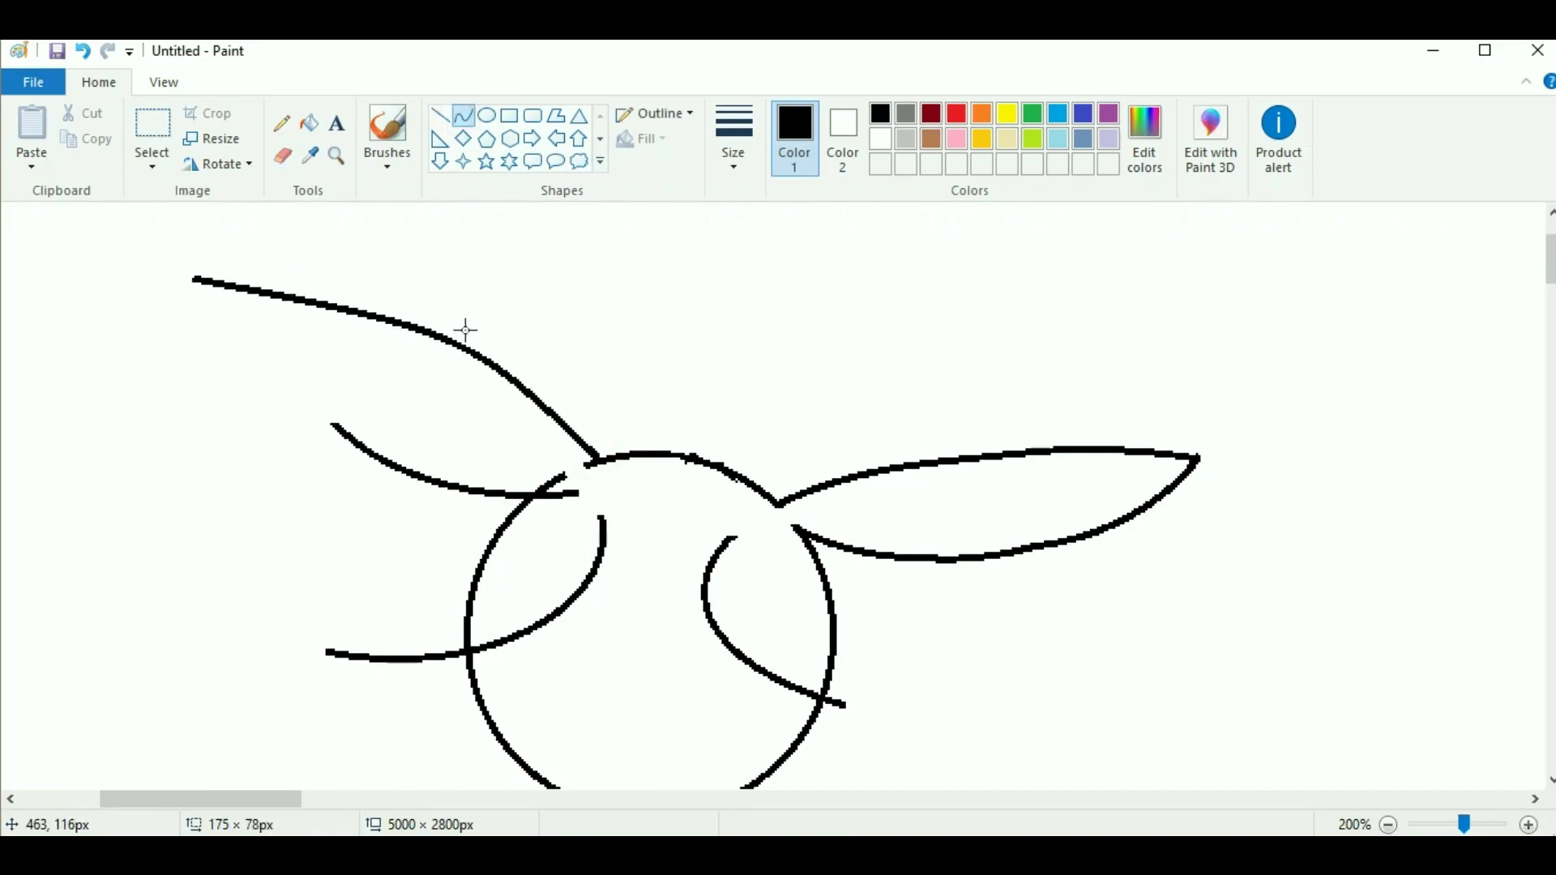
Redraw the top of the head between the two ears with short connecting curves
{"action": "left_click", "coordinate": [463, 115]}
{"action": "mouse_move", "coordinate": [598, 459]}
{"action": "left_mouse_down"}
{"action": "mouse_move", "coordinate": [776, 504]}
{"action": "mouse_move", "coordinate": [659, 442]}
{"action": "left_mouse_up"}
{"action": "left_click", "coordinate": [282, 156]}
{"action": "left_click_drag", "start_coordinate": [776, 502], "coordinate": [739, 476]}
{"action": "left_click", "coordinate": [462, 115]}
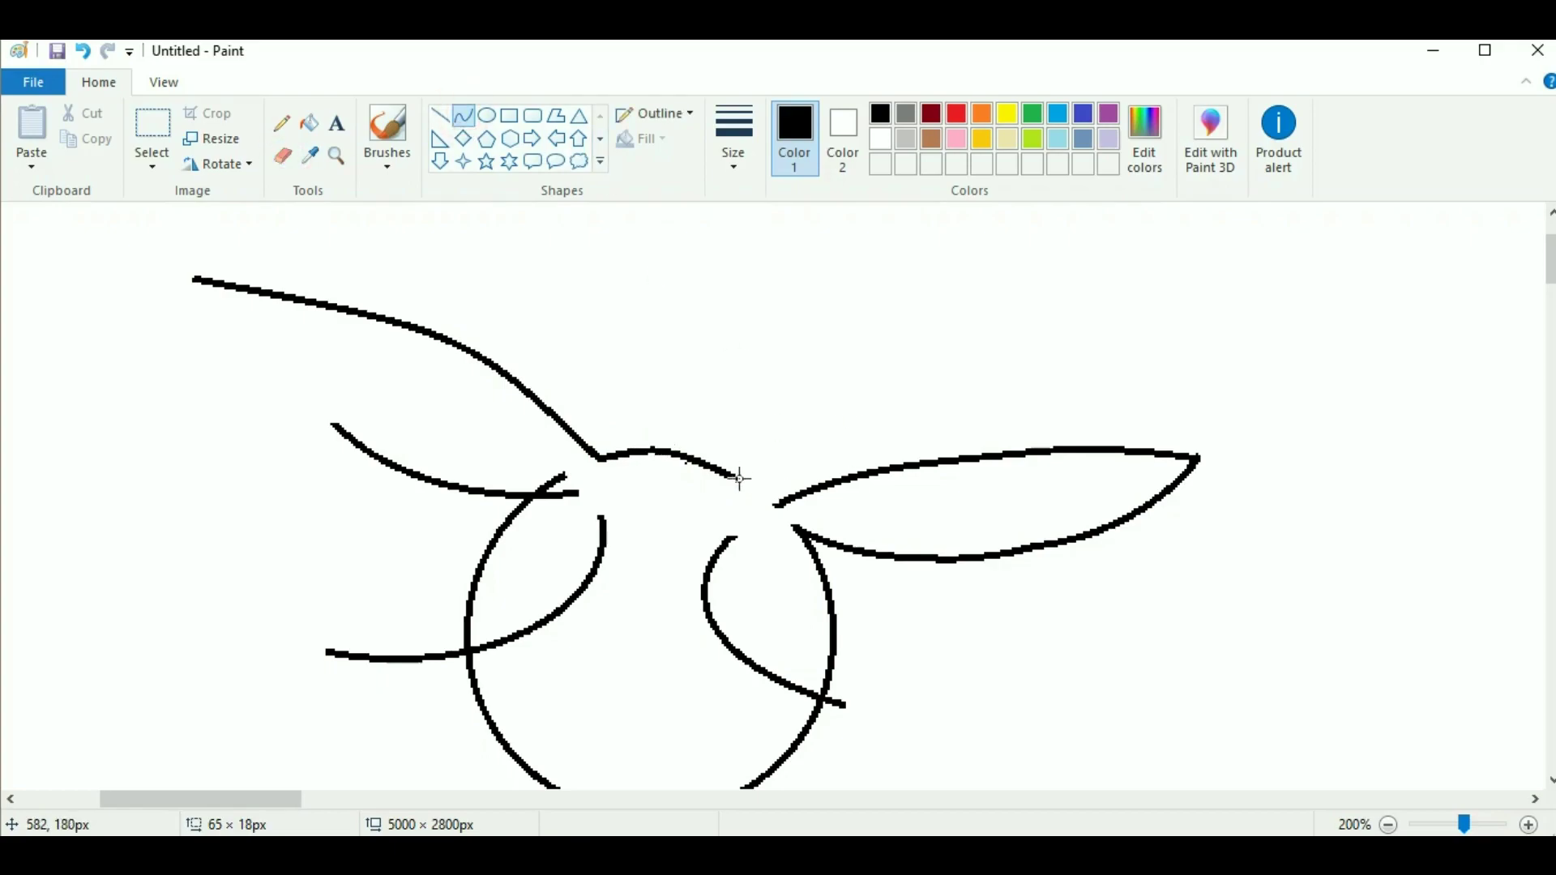
Draw the left ear's lower edge from its tip to the old curve and erase the overlapping lines inside the head
{"action": "left_click", "coordinate": [283, 165]}
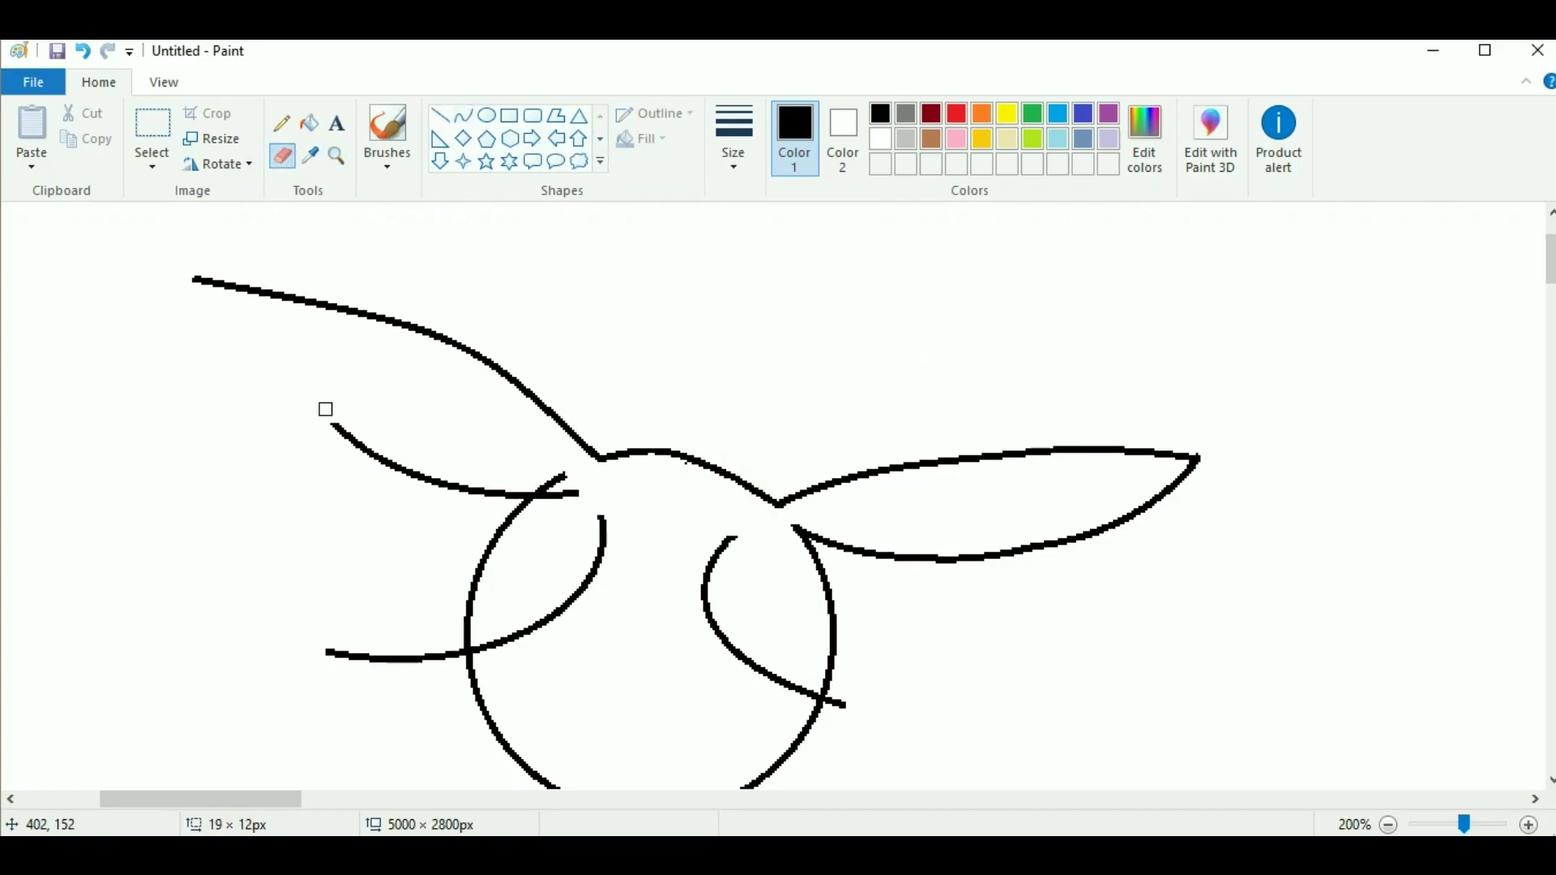
{"action": "left_click_drag", "start_coordinate": [326, 409], "coordinate": [375, 456]}
{"action": "left_click", "coordinate": [462, 115]}
{"action": "left_click_drag", "start_coordinate": [194, 279], "coordinate": [377, 458]}
{"action": "mouse_move", "coordinate": [306, 392]}
{"action": "left_mouse_down"}
{"action": "mouse_move", "coordinate": [289, 410]}
{"action": "mouse_move", "coordinate": [293, 392]}
{"action": "mouse_move", "coordinate": [405, 470]}
{"action": "mouse_move", "coordinate": [340, 439]}
{"action": "left_mouse_up"}
{"action": "left_click", "coordinate": [282, 156]}
{"action": "left_click", "coordinate": [463, 115]}
Erase the left ear's lower edge behind the tip and redraw it as one smooth curve
{"action": "left_click", "coordinate": [286, 161]}
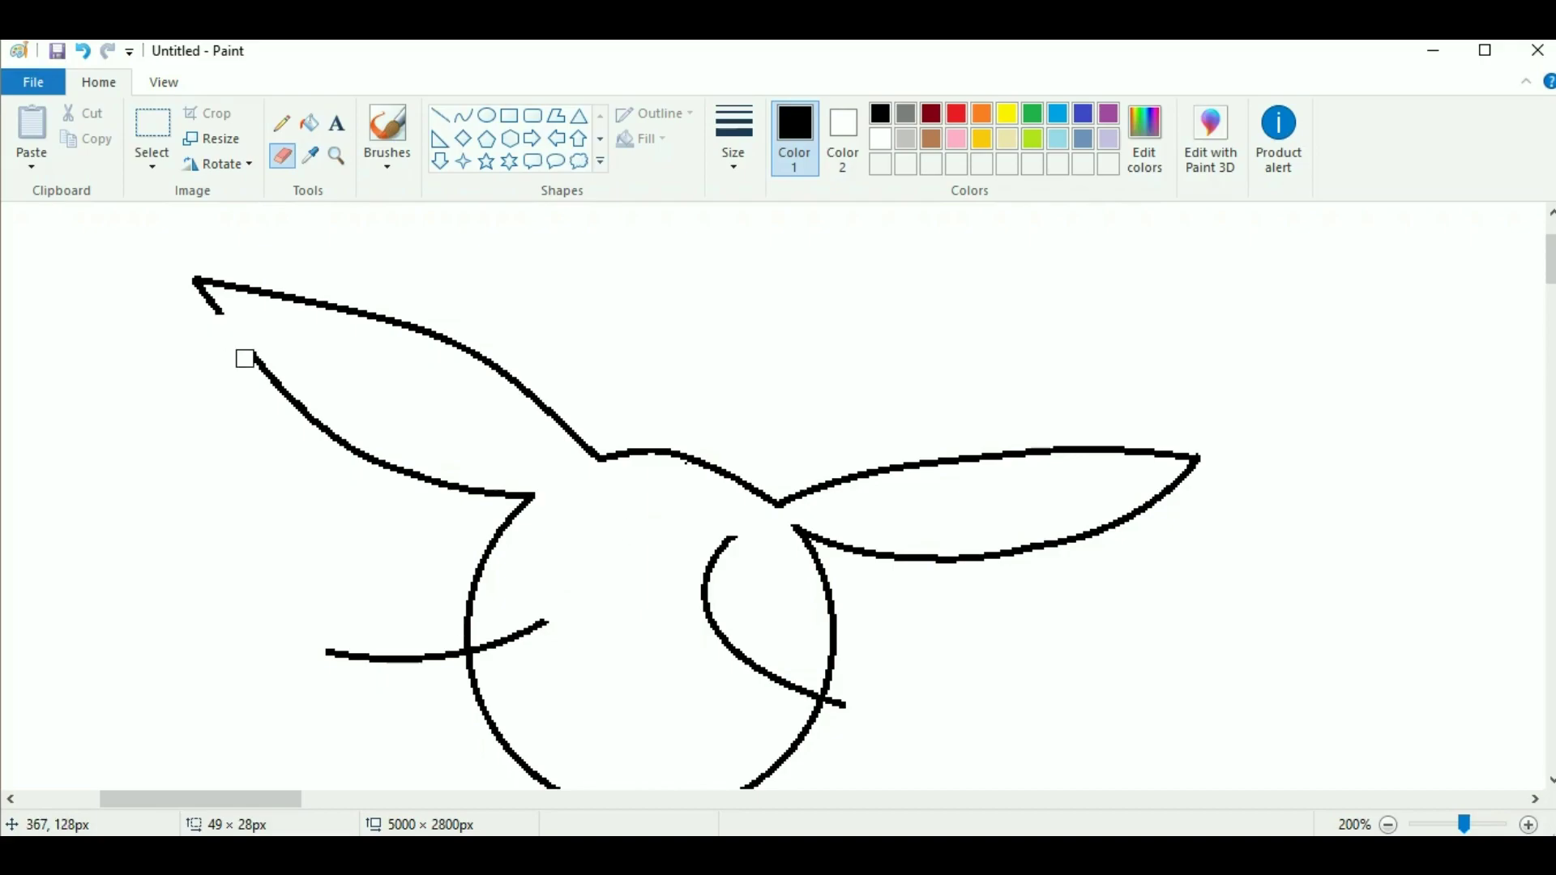
{"action": "left_click_drag", "start_coordinate": [245, 358], "coordinate": [490, 493]}
{"action": "left_click", "coordinate": [463, 115]}
{"action": "left_click_drag", "start_coordinate": [218, 314], "coordinate": [490, 492]}
{"action": "left_click_drag", "start_coordinate": [351, 406], "coordinate": [348, 422]}
{"action": "left_click_drag", "start_coordinate": [440, 434], "coordinate": [450, 466]}
Replace the outer end of the left ear's lower edge with a curve from the tip, about 38 × 36 px
{"action": "left_click", "coordinate": [282, 156]}
{"action": "left_click_drag", "start_coordinate": [219, 317], "coordinate": [267, 344]}
{"action": "left_click", "coordinate": [462, 115]}
{"action": "left_click_drag", "start_coordinate": [198, 281], "coordinate": [267, 343]}
{"action": "scroll", "coordinate": [268, 343], "scroll_direction": "up", "scroll_amount": 2}
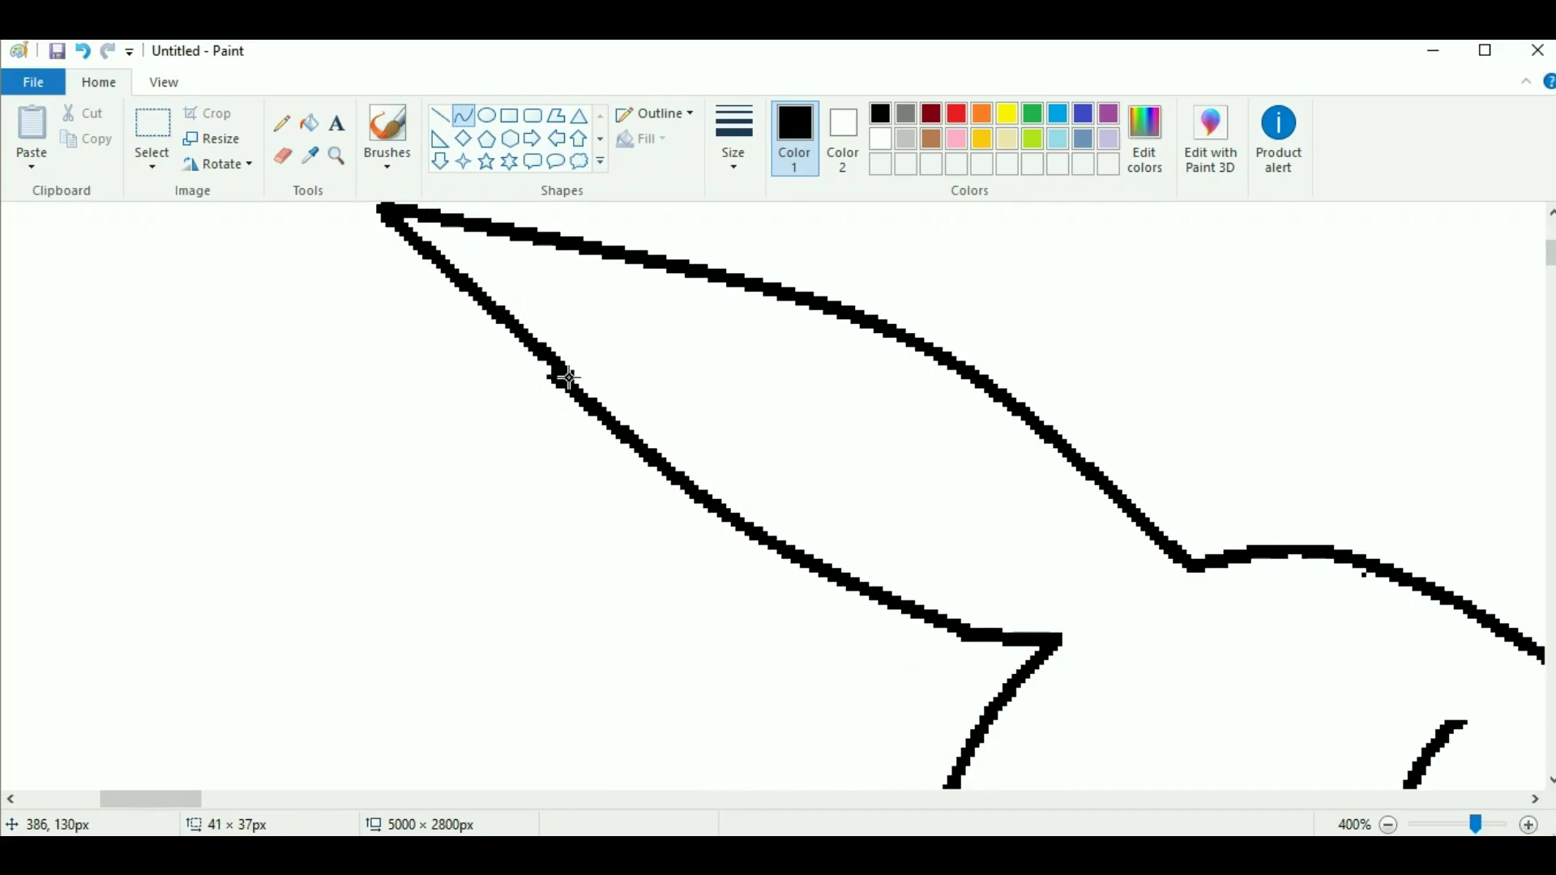
{"action": "scroll", "coordinate": [565, 377], "scroll_direction": "up", "scroll_amount": 3}
{"action": "left_click_drag", "start_coordinate": [452, 357], "coordinate": [486, 454]}
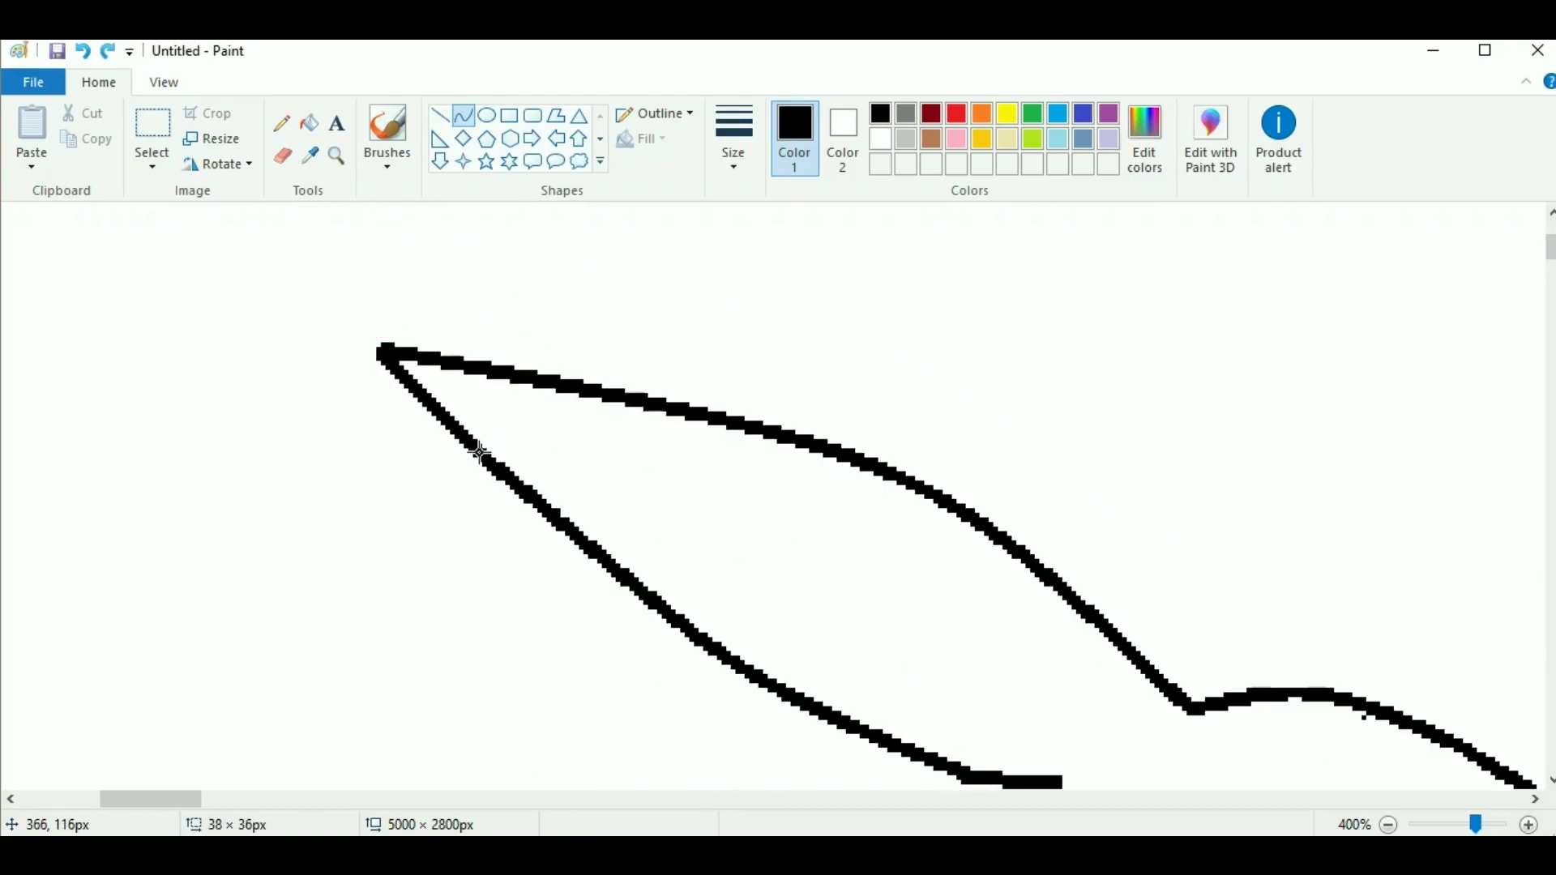
Smooth the left ear's lower edge near its base by erasing the kinks and redrawing them with short curves
{"action": "left_click", "coordinate": [282, 156]}
{"action": "scroll", "coordinate": [1000, 531], "scroll_direction": "down", "scroll_amount": 5}
{"action": "left_click_drag", "start_coordinate": [1005, 494], "coordinate": [887, 449]}
{"action": "left_click", "coordinate": [463, 115]}
{"action": "left_click_drag", "start_coordinate": [1058, 494], "coordinate": [952, 486]}
{"action": "left_click", "coordinate": [952, 486]}
{"action": "left_click", "coordinate": [282, 156]}
{"action": "left_click_drag", "start_coordinate": [847, 433], "coordinate": [924, 470]}
{"action": "left_click", "coordinate": [463, 115]}
{"action": "left_click", "coordinate": [282, 155]}
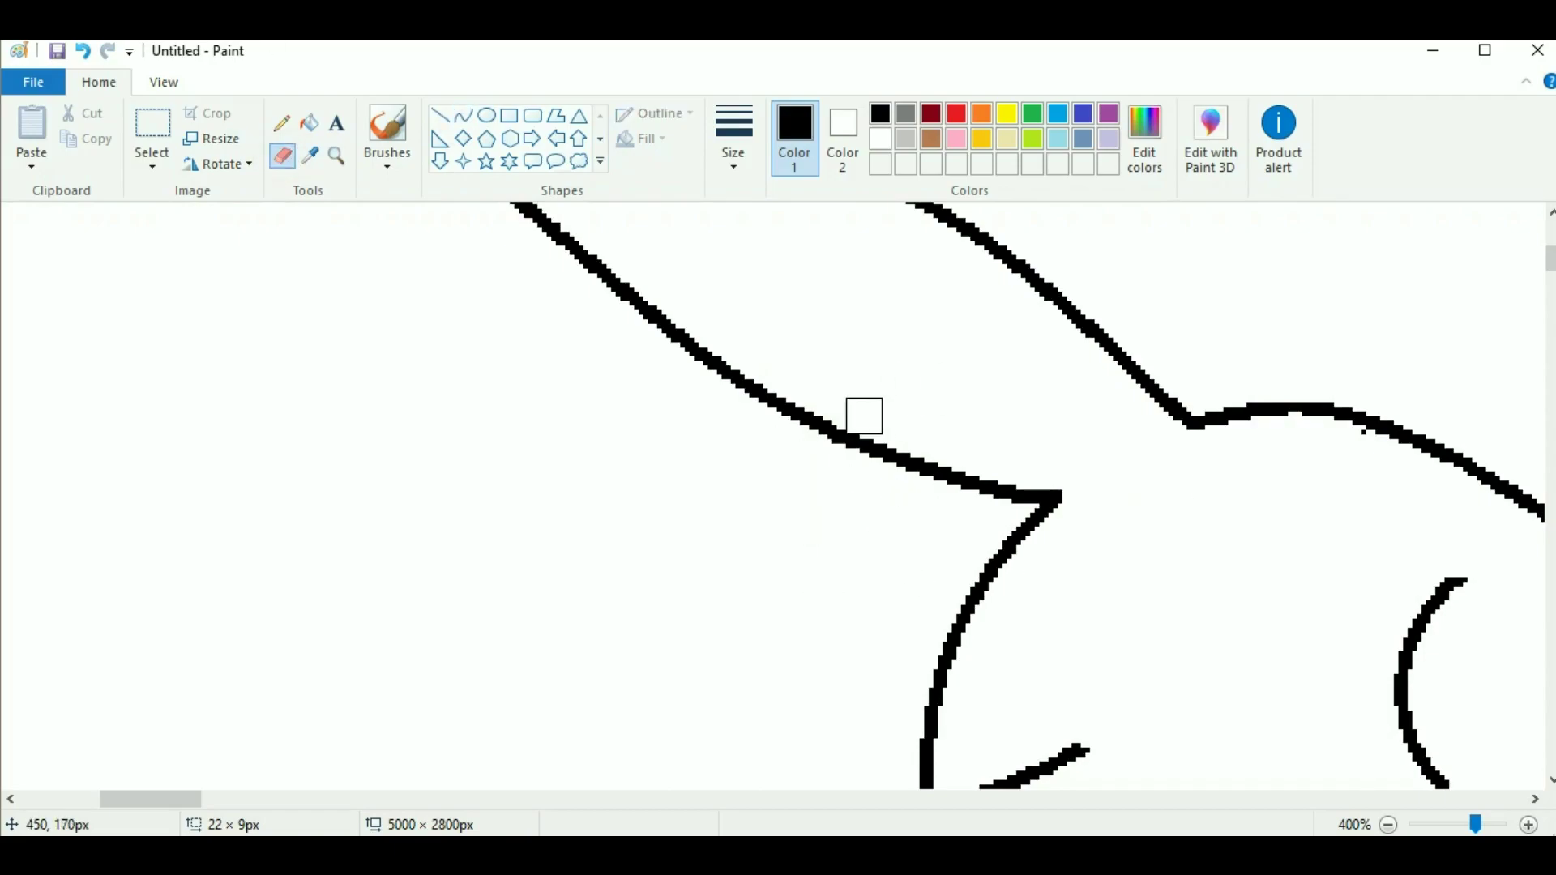
Erase the left ear's upper edge and redraw it with more rounded curves from the tip to the head
{"action": "scroll", "coordinate": [864, 416], "scroll_direction": "down", "scroll_amount": 2}
{"action": "scroll", "coordinate": [1069, 747], "scroll_direction": "up", "scroll_amount": 3}
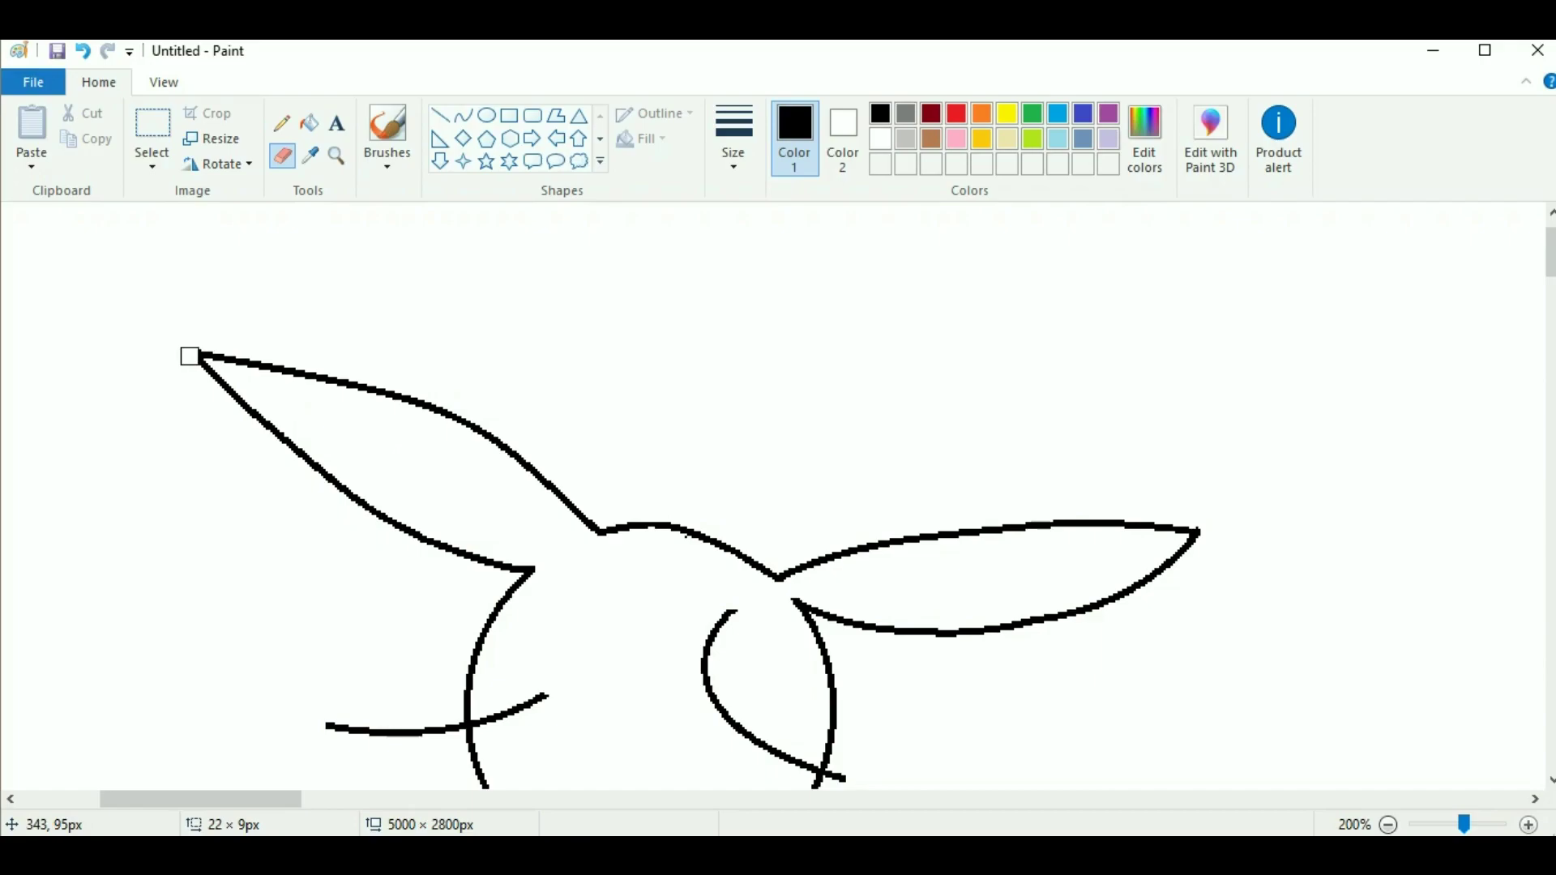
{"action": "mouse_move", "coordinate": [207, 349]}
{"action": "left_mouse_down"}
{"action": "mouse_move", "coordinate": [427, 403]}
{"action": "mouse_move", "coordinate": [268, 347]}
{"action": "left_mouse_up"}
{"action": "left_click", "coordinate": [463, 115]}
{"action": "left_click", "coordinate": [282, 156]}
{"action": "mouse_move", "coordinate": [404, 398]}
{"action": "left_mouse_down"}
{"action": "mouse_move", "coordinate": [392, 393]}
{"action": "mouse_move", "coordinate": [539, 477]}
{"action": "left_mouse_up"}
{"action": "left_click", "coordinate": [463, 115]}
{"action": "left_click_drag", "start_coordinate": [462, 418], "coordinate": [466, 429]}
{"action": "left_click", "coordinate": [282, 155]}
Patch the remaining joints along the left ear's upper edge with small curves
{"action": "left_click", "coordinate": [1529, 824]}
{"action": "left_click", "coordinate": [462, 115]}
{"action": "left_click_drag", "start_coordinate": [567, 475], "coordinate": [629, 510]}
{"action": "left_click_drag", "start_coordinate": [782, 591], "coordinate": [843, 643]}
{"action": "left_click", "coordinate": [282, 155]}
{"action": "left_click", "coordinate": [1389, 824]}
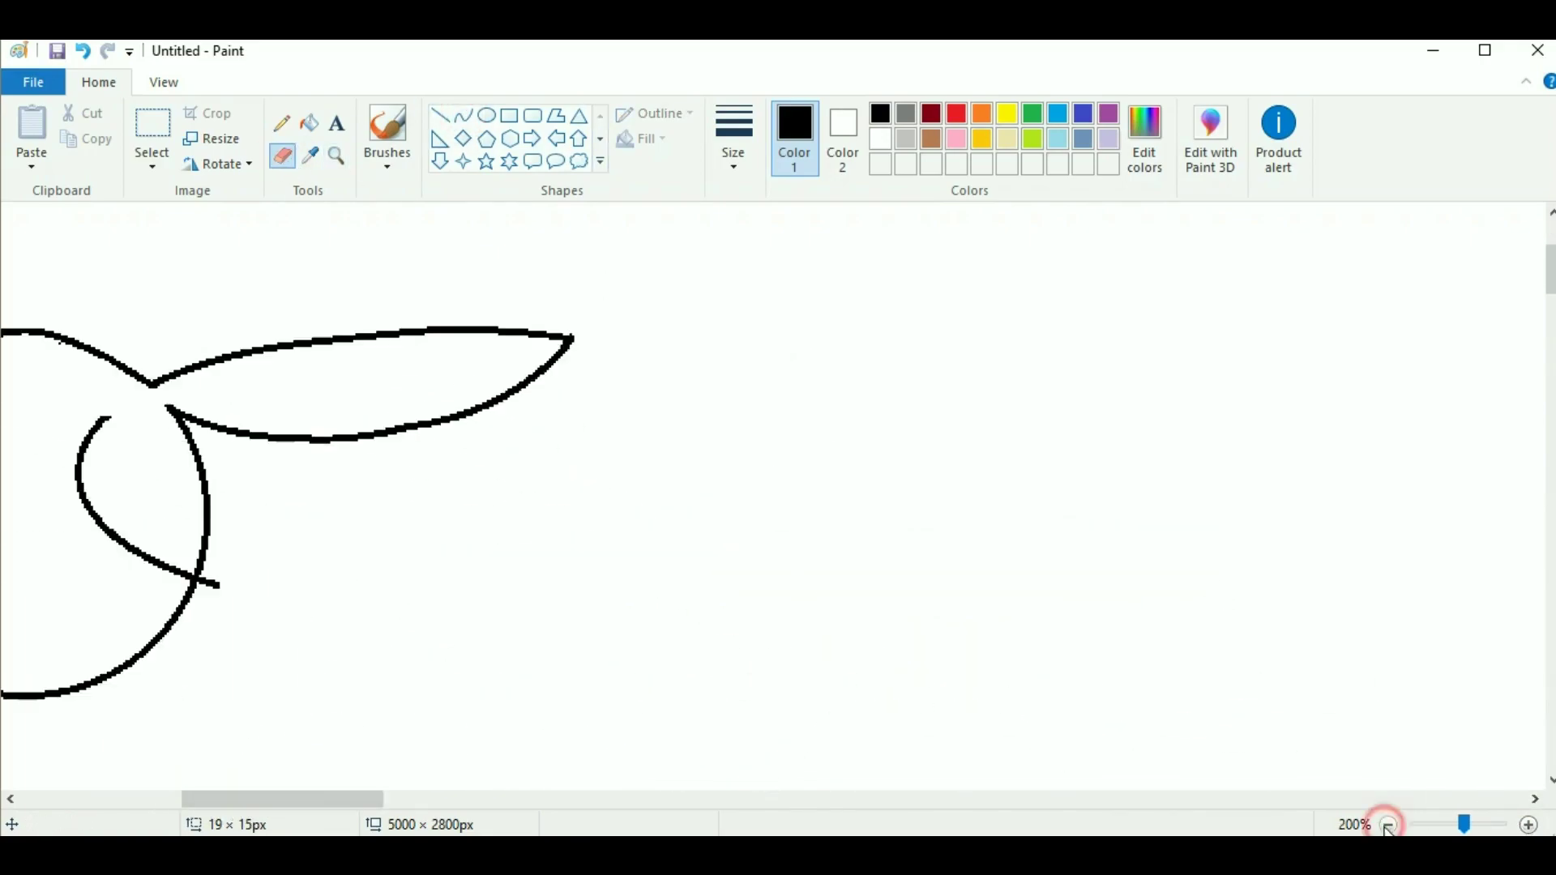
Select the right ear's lower edge and nudge it a few pixels down and to the right
{"action": "left_click", "coordinate": [151, 129]}
{"action": "mouse_move", "coordinate": [669, 518]}
{"action": "left_mouse_down"}
{"action": "mouse_move", "coordinate": [1171, 454]}
{"action": "mouse_move", "coordinate": [932, 657]}
{"action": "left_mouse_up"}
{"action": "key", "text": "Down"}
{"action": "key", "text": "Down"}
{"action": "key", "text": "Down"}
{"action": "key", "text": "Down"}
{"action": "key", "text": "Down"}
{"action": "key", "text": "Down"}
{"action": "key", "text": "Right"}
{"action": "key", "text": "Right"}
{"action": "key", "text": "Right"}
Reconnect the right ear's tip to its lower edge with a short curve
{"action": "left_click", "coordinate": [282, 155]}
{"action": "left_click", "coordinate": [462, 115]}
{"action": "left_click_drag", "start_coordinate": [1121, 462], "coordinate": [1095, 487]}
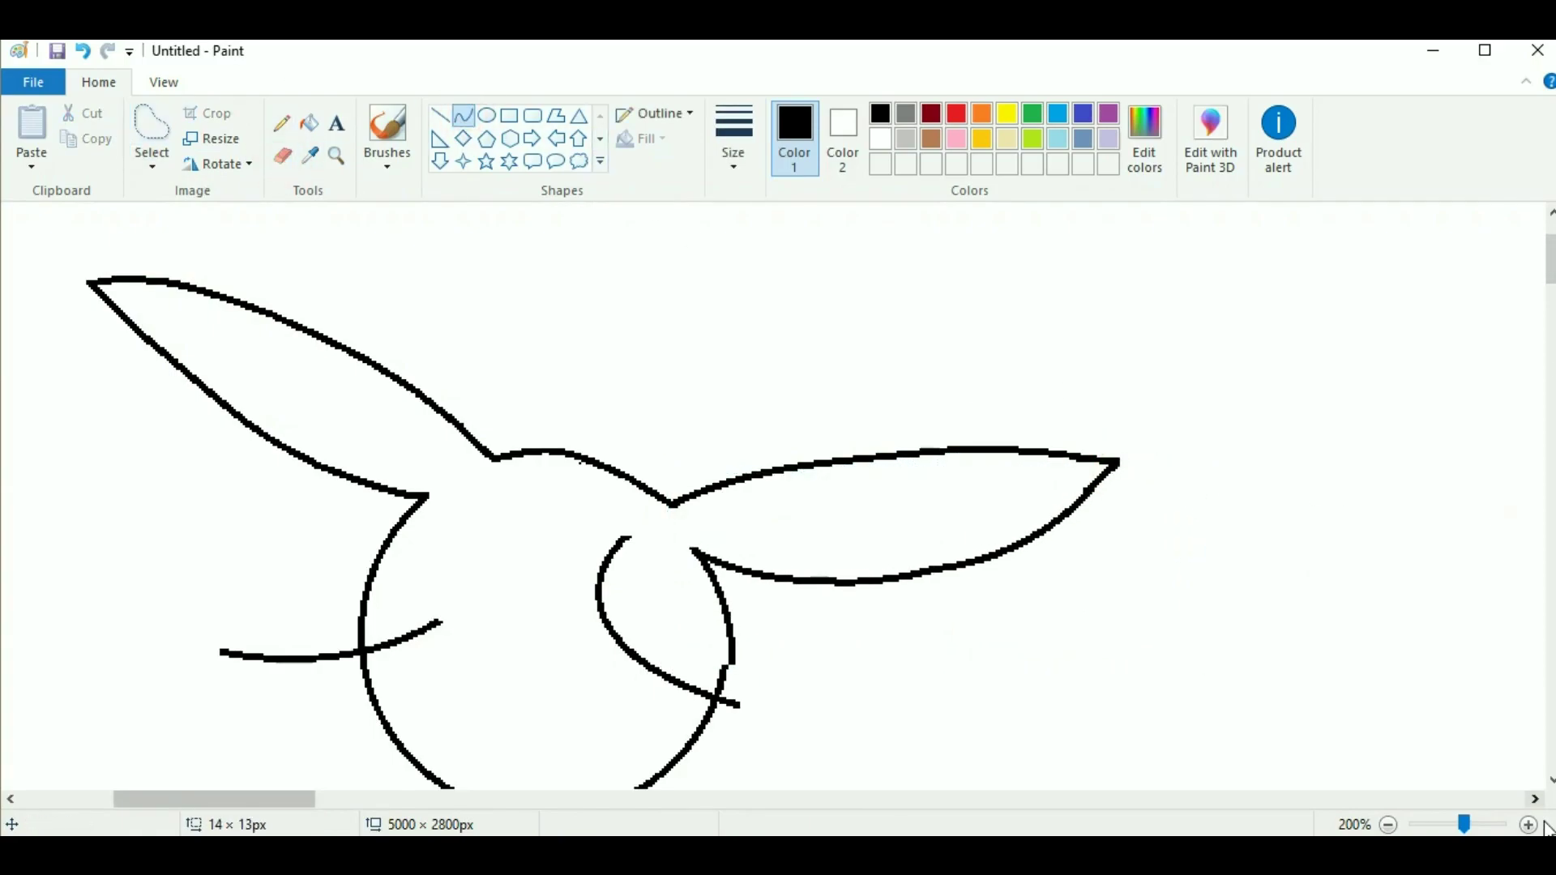
{"action": "scroll", "coordinate": [1054, 485], "scroll_direction": "up", "scroll_amount": 1}
{"action": "key", "text": "ctrl+z"}
{"action": "left_click_drag", "start_coordinate": [770, 445], "coordinate": [744, 482]}
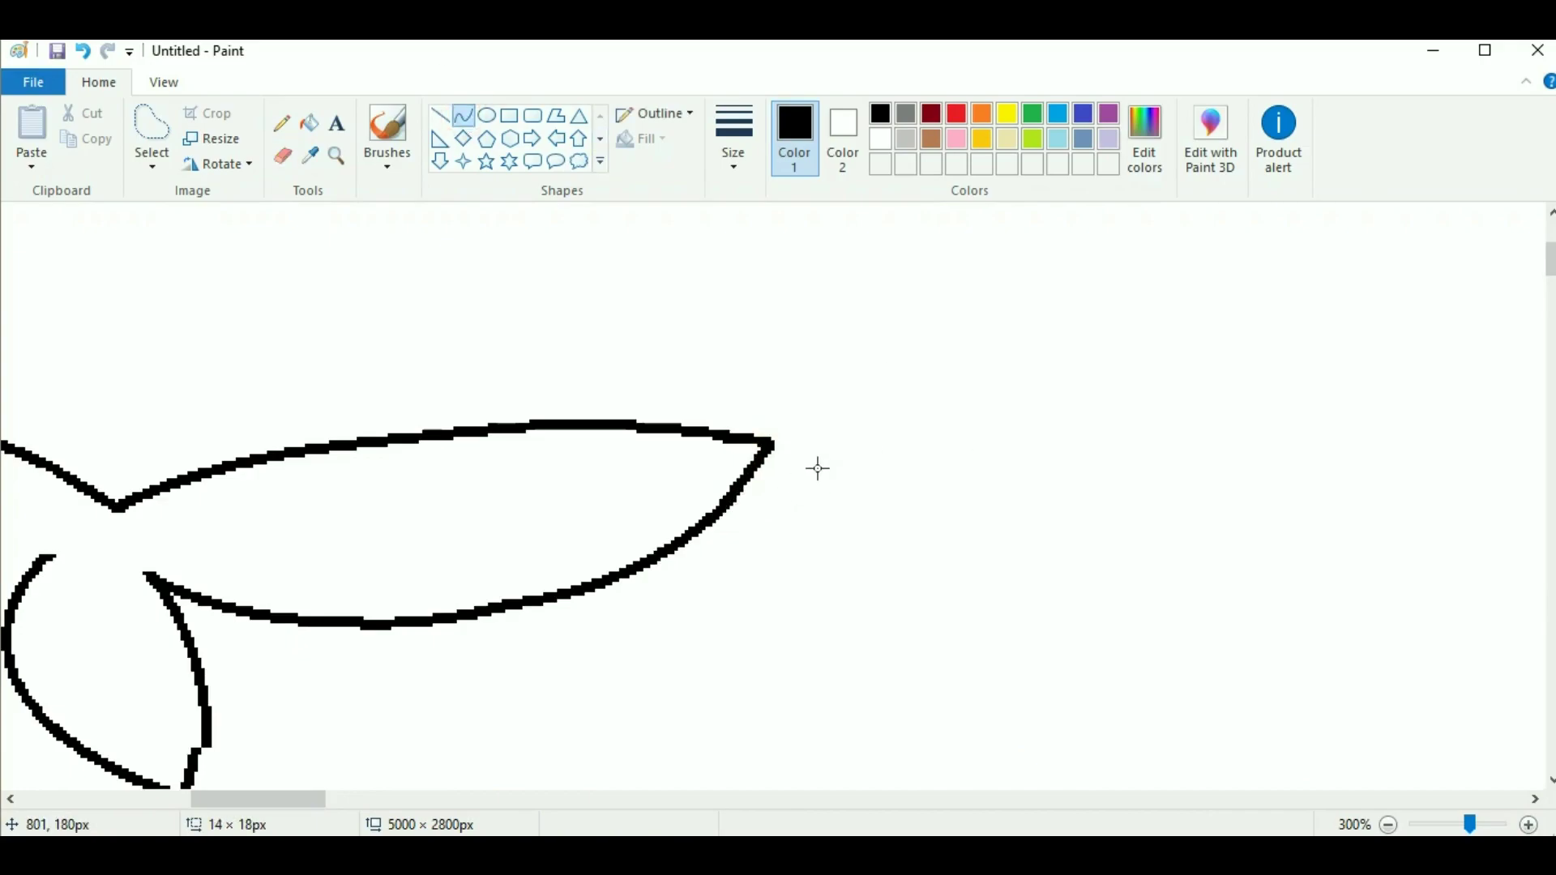
{"action": "scroll", "coordinate": [744, 334], "scroll_direction": "down", "scroll_amount": 3}
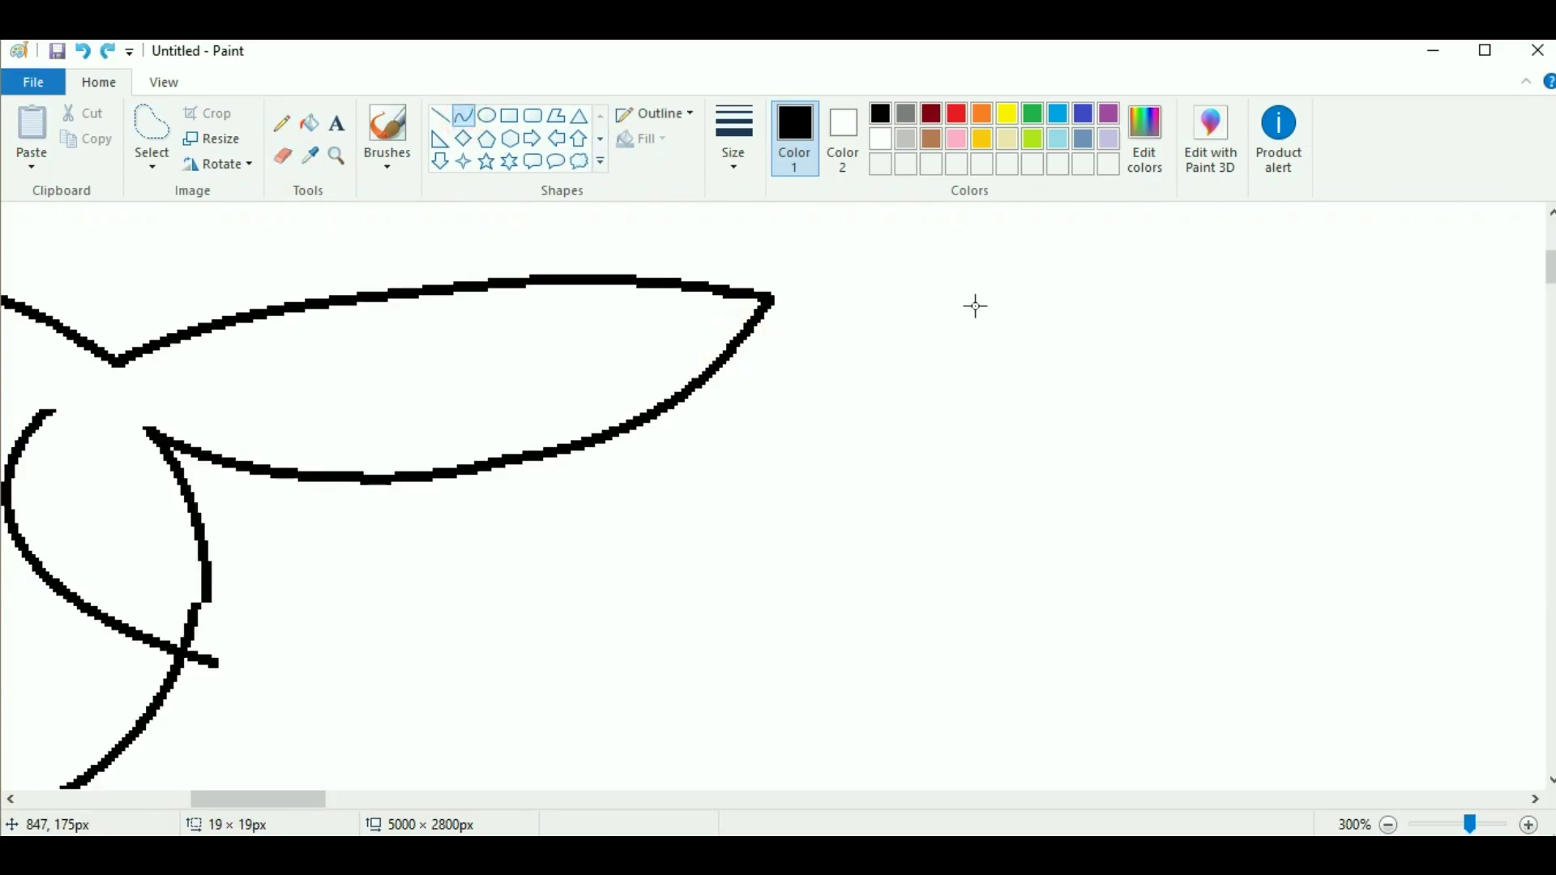
Erase the old curves crossing the head and parts of the head circle's left and right sides
{"action": "left_click", "coordinate": [282, 155]}
{"action": "scroll", "coordinate": [500, 424], "scroll_direction": "down", "scroll_amount": 1}
{"action": "mouse_move", "coordinate": [659, 609]}
{"action": "left_mouse_down"}
{"action": "mouse_move", "coordinate": [530, 513]}
{"action": "mouse_move", "coordinate": [641, 620]}
{"action": "mouse_move", "coordinate": [138, 604]}
{"action": "left_mouse_up"}
Draw the left and right sides of the face down from the ears and begin the left cheek with a small curve
{"action": "left_click", "coordinate": [462, 115]}
{"action": "left_click_drag", "start_coordinate": [355, 446], "coordinate": [308, 566]}
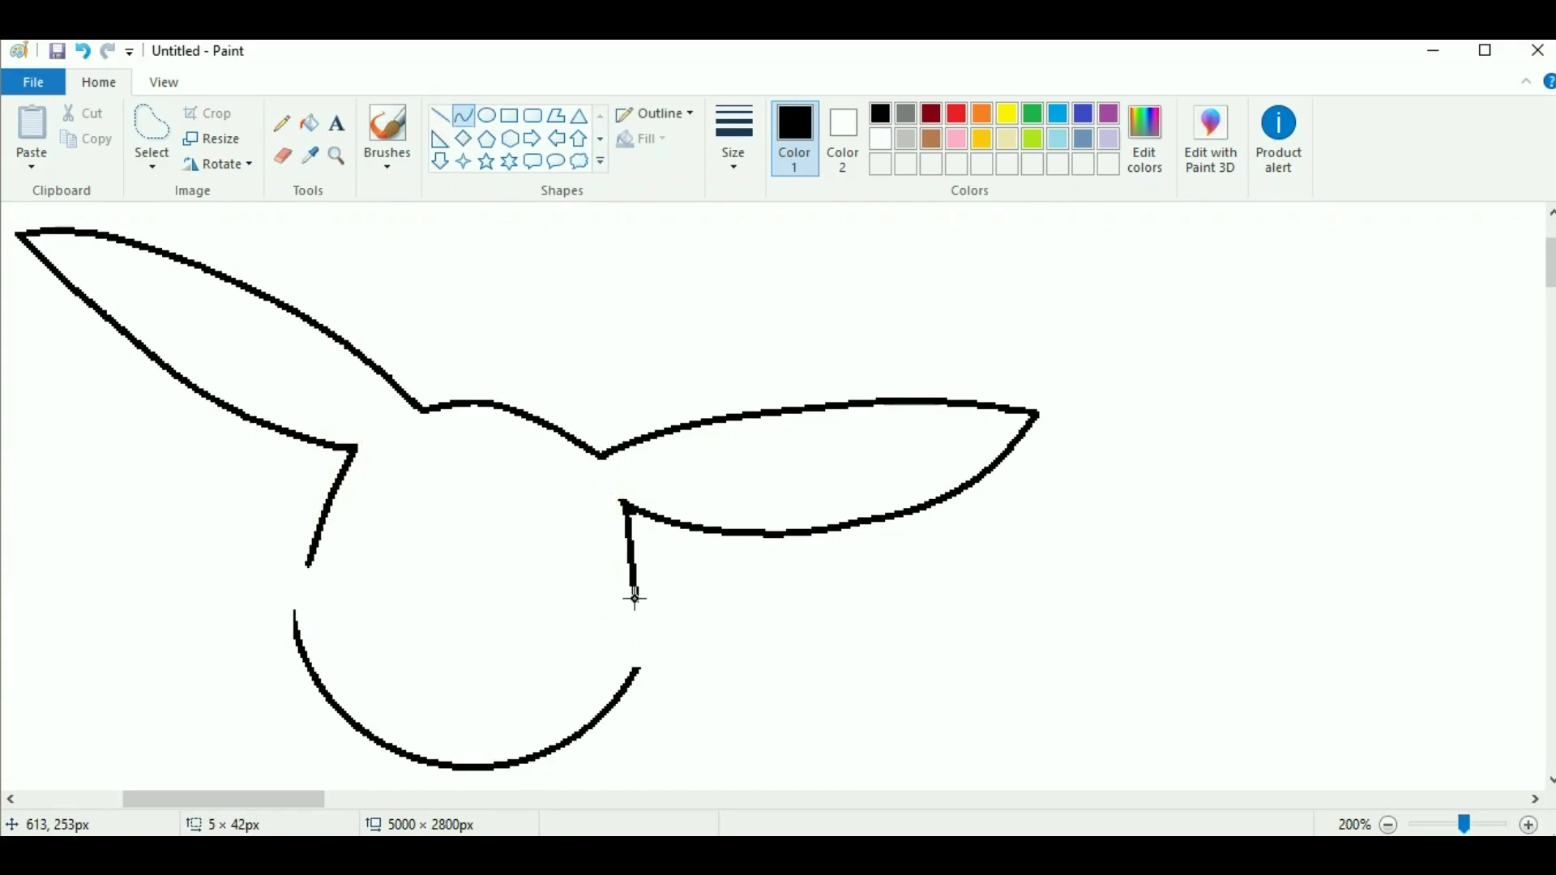
{"action": "mouse_move", "coordinate": [308, 566]}
{"action": "left_mouse_down"}
{"action": "mouse_move", "coordinate": [292, 597]}
{"action": "mouse_move", "coordinate": [280, 587]}
{"action": "mouse_move", "coordinate": [299, 639]}
{"action": "left_mouse_up"}
Erase the bottom of the head circle and place a small circle as the right cheek at the end of the face's side
{"action": "left_click", "coordinate": [282, 155]}
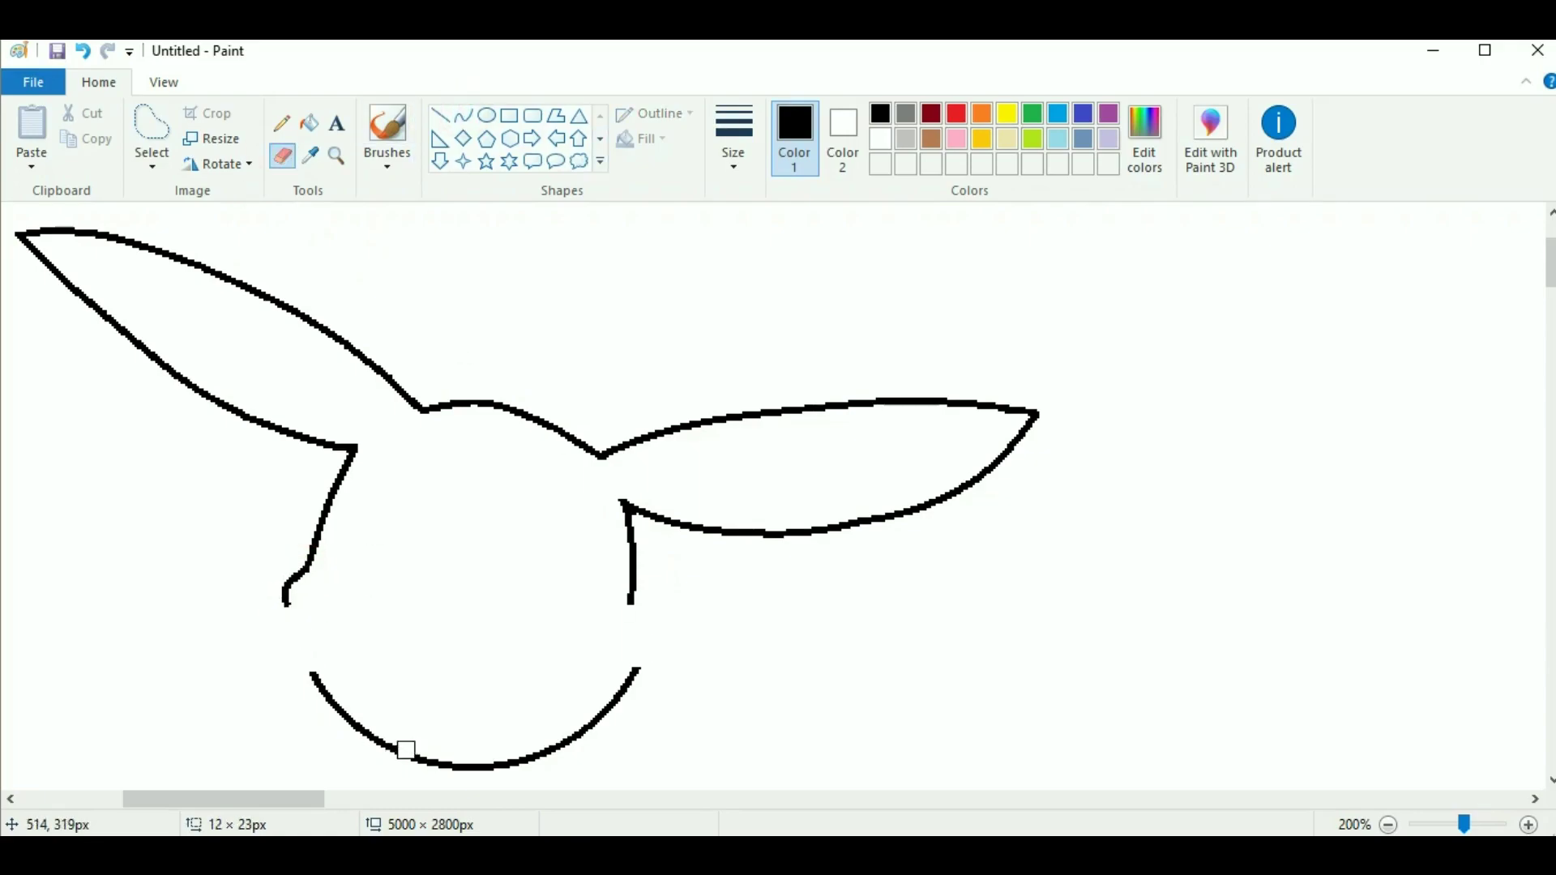
{"action": "left_click", "coordinate": [486, 115]}
{"action": "left_click_drag", "start_coordinate": [540, 590], "coordinate": [613, 666]}
{"action": "left_click_drag", "start_coordinate": [567, 620], "coordinate": [605, 630]}
Place a matching small circle as the left cheek and erase its inner part
{"action": "mouse_move", "coordinate": [320, 574]}
{"action": "left_mouse_down"}
{"action": "mouse_move", "coordinate": [420, 660]}
{"action": "mouse_move", "coordinate": [283, 604]}
{"action": "mouse_move", "coordinate": [455, 629]}
{"action": "left_mouse_up"}
{"action": "left_click", "coordinate": [282, 156]}
{"action": "left_click", "coordinate": [486, 115]}
{"action": "mouse_move", "coordinate": [420, 567]}
{"action": "left_mouse_down"}
{"action": "mouse_move", "coordinate": [479, 635]}
{"action": "mouse_move", "coordinate": [288, 594]}
{"action": "left_mouse_up"}
{"action": "left_click", "coordinate": [282, 156]}
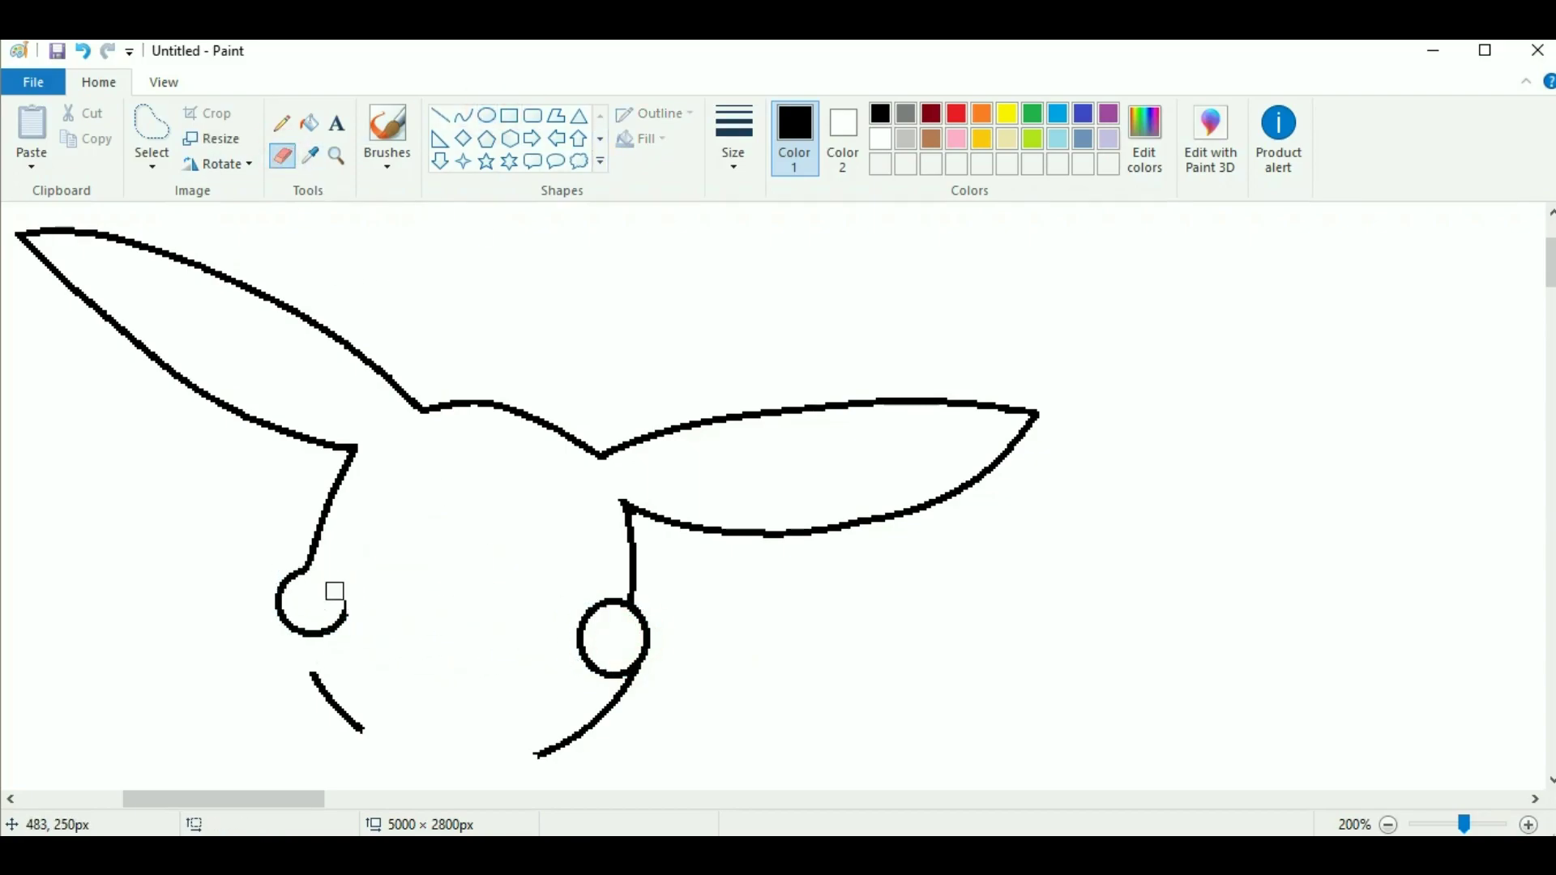
{"action": "scroll", "coordinate": [977, 656], "scroll_direction": "up", "scroll_amount": 1}
{"action": "left_click", "coordinate": [463, 115]}
{"action": "left_click_drag", "start_coordinate": [444, 405], "coordinate": [532, 592]}
{"action": "left_click", "coordinate": [282, 156]}
{"action": "key", "text": "ctrl+z"}
{"action": "key", "text": "ctrl+z"}
{"action": "key", "text": "ctrl+z"}
{"action": "key", "text": "ctrl+z"}
Draw a curved left jaw line running down from the left cheek and clean up its joint with the cheek
{"action": "left_click", "coordinate": [464, 115]}
{"action": "left_click_drag", "start_coordinate": [442, 406], "coordinate": [545, 627]}
{"action": "left_click_drag", "start_coordinate": [456, 432], "coordinate": [461, 524]}
{"action": "left_click", "coordinate": [282, 155]}
{"action": "left_click_drag", "start_coordinate": [450, 397], "coordinate": [445, 410]}
{"action": "left_click", "coordinate": [464, 115]}
{"action": "key", "text": "ctrl+z"}
Redraw the right jaw line below the cheek with short curves
{"action": "left_click", "coordinate": [282, 155]}
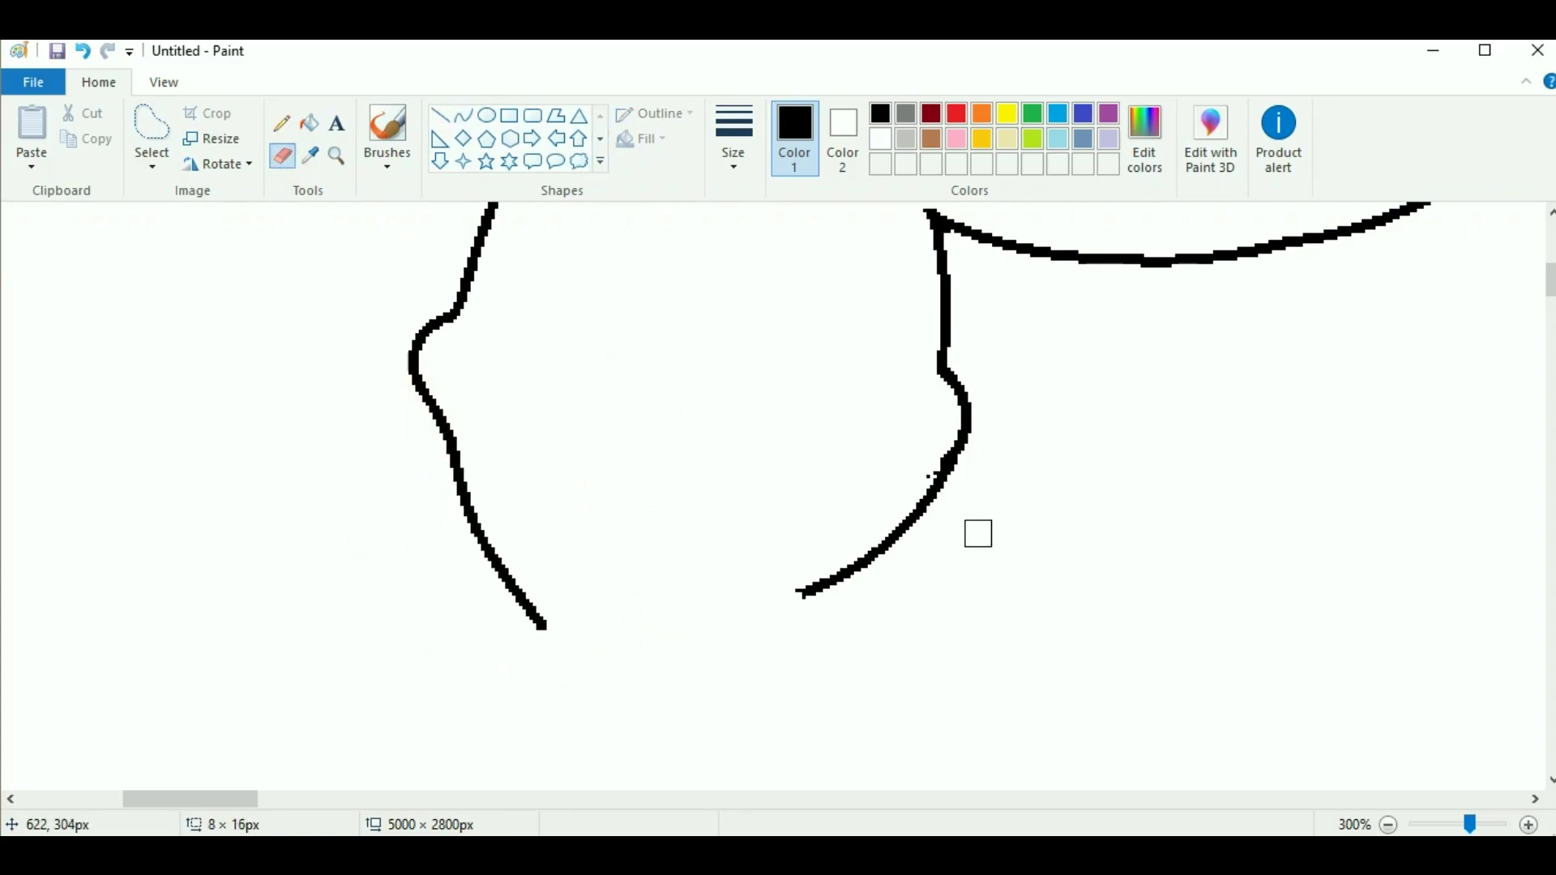
{"action": "left_click", "coordinate": [464, 115]}
{"action": "left_click_drag", "start_coordinate": [967, 424], "coordinate": [929, 487]}
{"action": "left_click", "coordinate": [282, 156]}
{"action": "left_click_drag", "start_coordinate": [798, 595], "coordinate": [894, 537]}
{"action": "left_click", "coordinate": [464, 115]}
{"action": "left_click_drag", "start_coordinate": [929, 487], "coordinate": [834, 597]}
{"action": "left_click", "coordinate": [868, 556]}
{"action": "left_click", "coordinate": [282, 156]}
{"action": "scroll", "coordinate": [1225, 713], "scroll_direction": "down", "scroll_amount": 1}
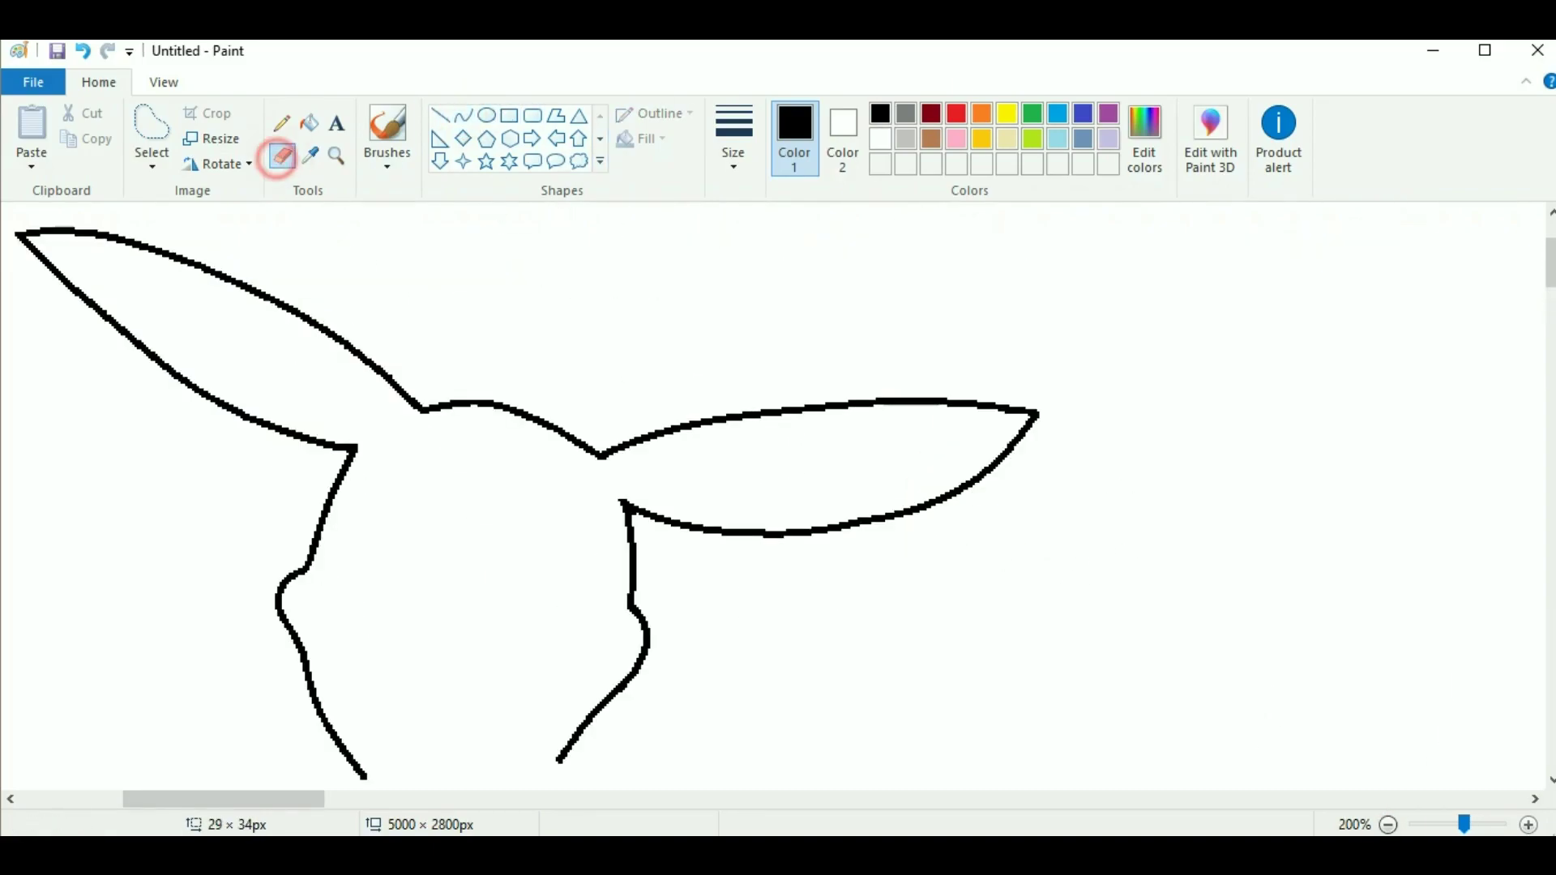
Replace the right cheek and jaw with the outer arc of a circle about 81 × 78 px, erasing the rest of it
{"action": "left_click_drag", "start_coordinate": [648, 636], "coordinate": [549, 771]}
{"action": "scroll", "coordinate": [548, 771], "scroll_direction": "down", "scroll_amount": 3}
{"action": "left_click", "coordinate": [487, 115]}
{"action": "left_click_drag", "start_coordinate": [713, 545], "coordinate": [866, 748]}
{"action": "key", "text": "ctrl+z"}
{"action": "left_click_drag", "start_coordinate": [484, 450], "coordinate": [671, 628]}
{"action": "left_click_drag", "start_coordinate": [571, 517], "coordinate": [554, 495]}
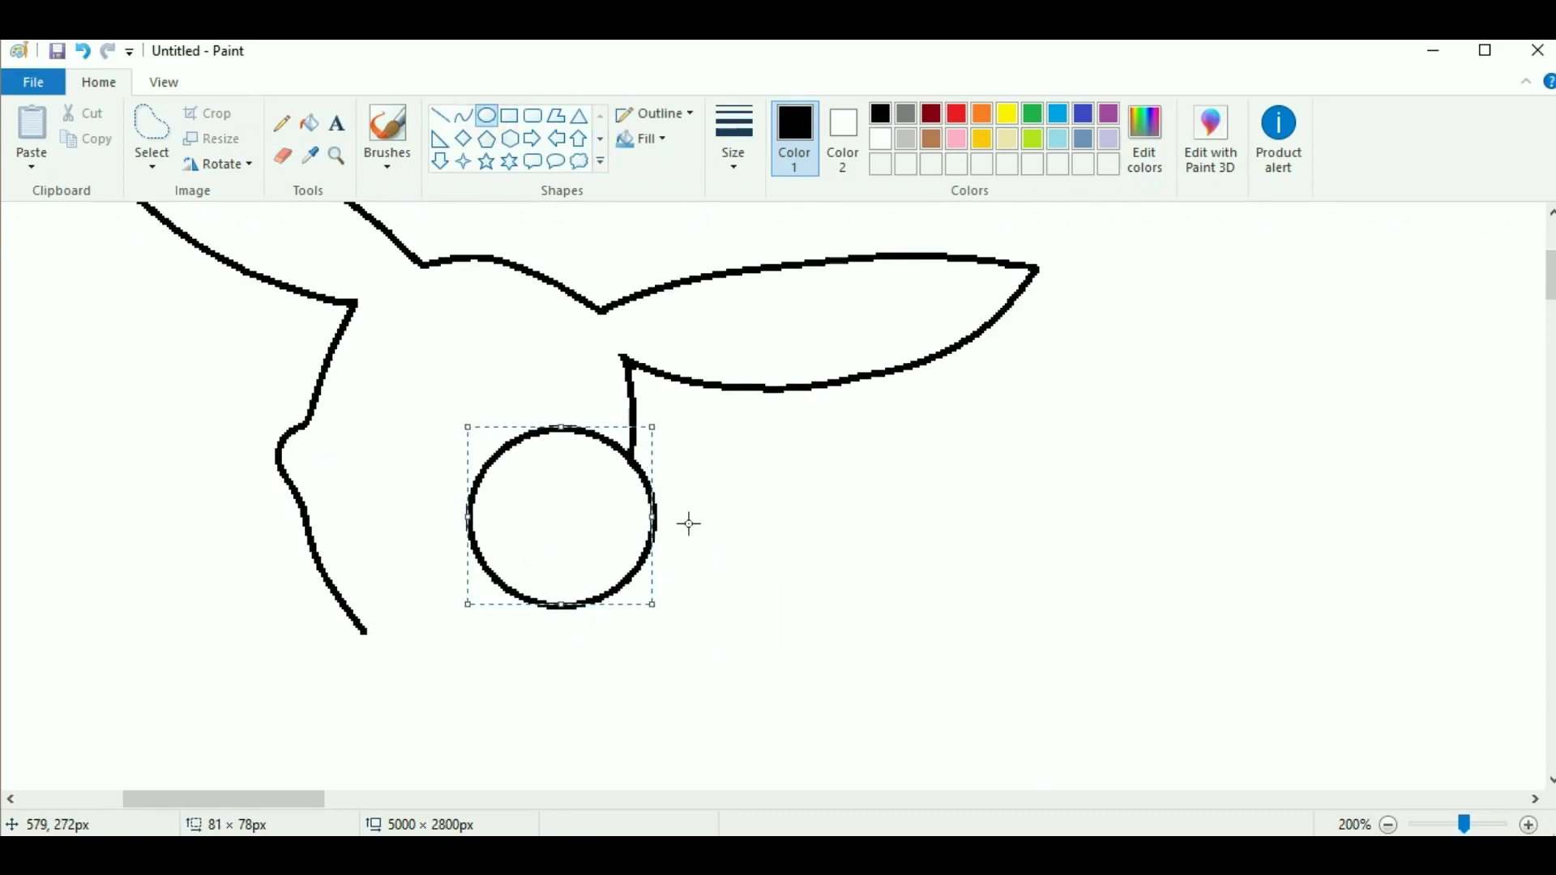
{"action": "left_click", "coordinate": [280, 156]}
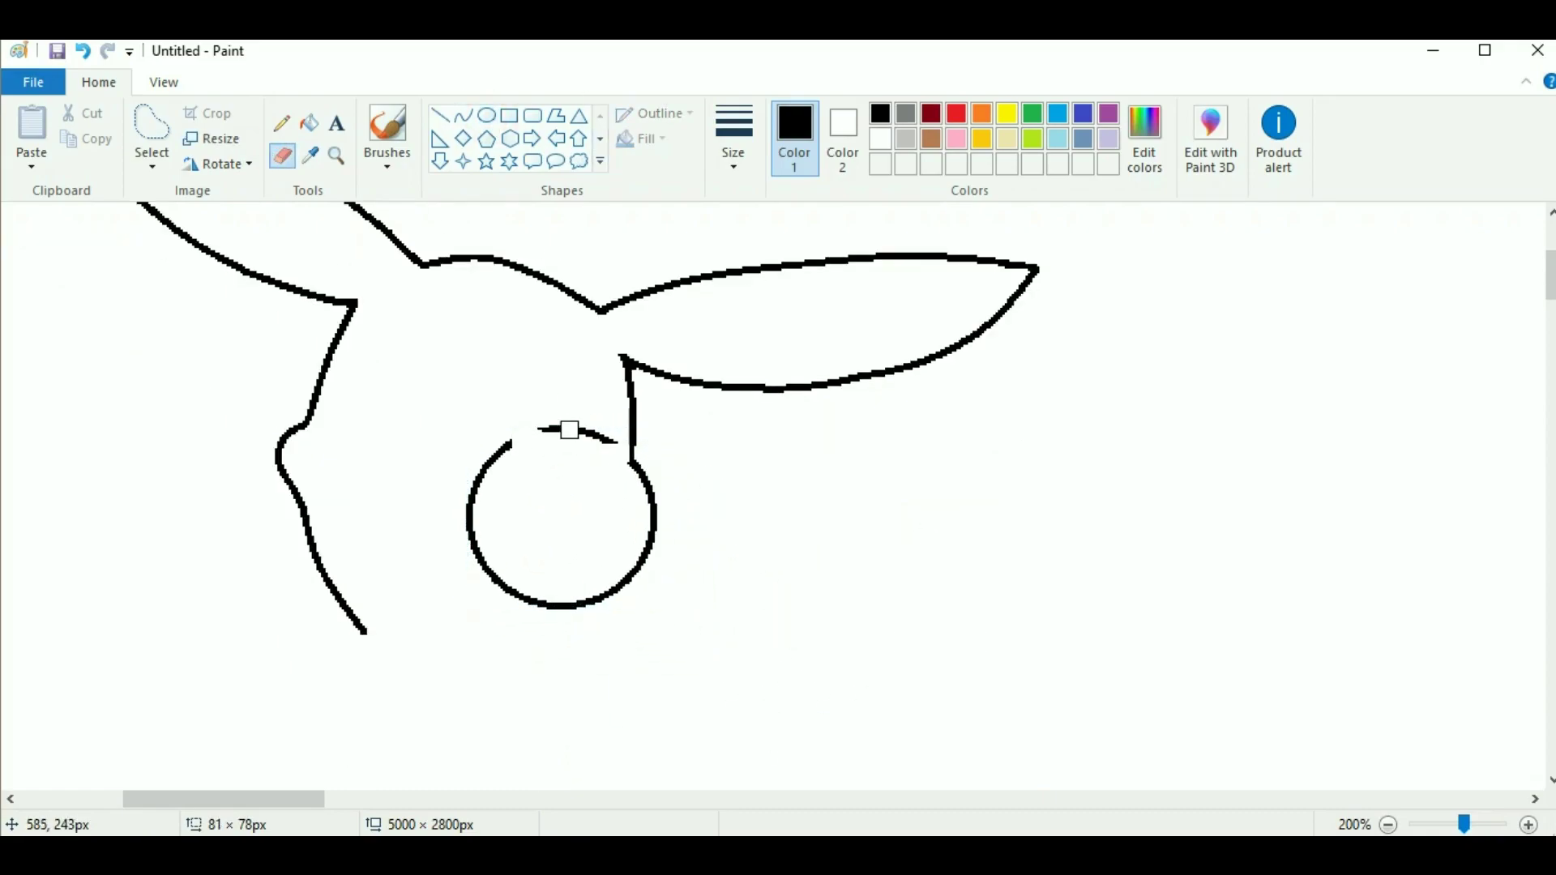
{"action": "mouse_move", "coordinate": [572, 431]}
{"action": "left_mouse_down"}
{"action": "mouse_move", "coordinate": [541, 603]}
{"action": "mouse_move", "coordinate": [750, 736]}
{"action": "mouse_move", "coordinate": [707, 689]}
{"action": "left_mouse_up"}
Place a circle about 80 × 69 px below the right cheek and delete its lower part
{"action": "left_click", "coordinate": [488, 119]}
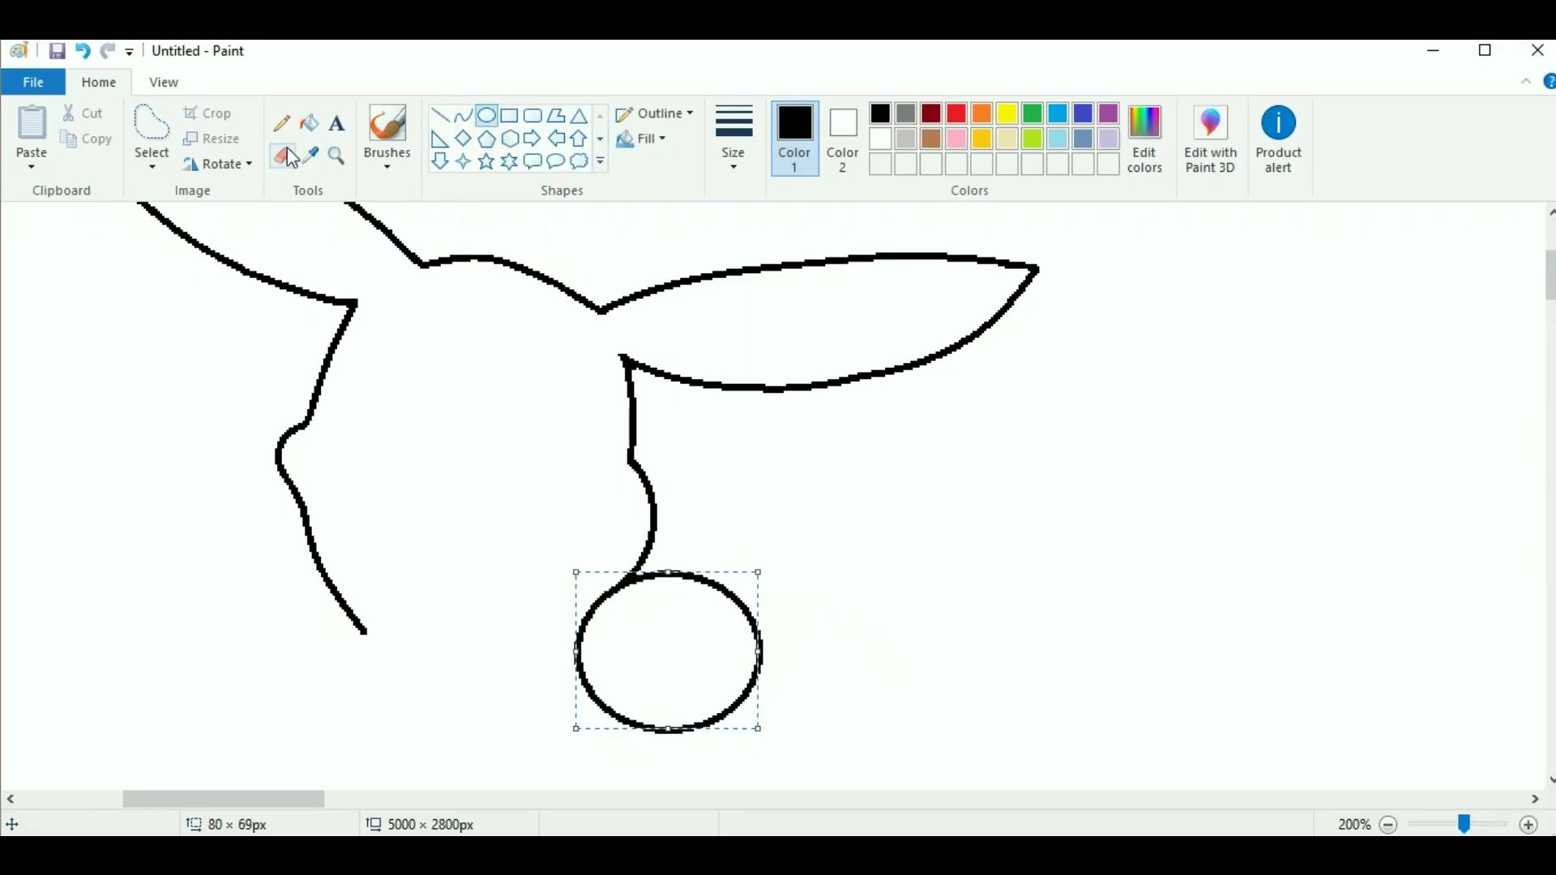
{"action": "left_click", "coordinate": [152, 166]}
{"action": "left_click", "coordinate": [194, 217]}
{"action": "left_click_drag", "start_coordinate": [543, 635], "coordinate": [869, 736]}
{"action": "key", "text": "Delete"}
Erase the leftover ends of the circle below the right cheek and shorten the left jaw line
{"action": "left_click", "coordinate": [282, 155]}
{"action": "left_click_drag", "start_coordinate": [656, 571], "coordinate": [762, 622]}
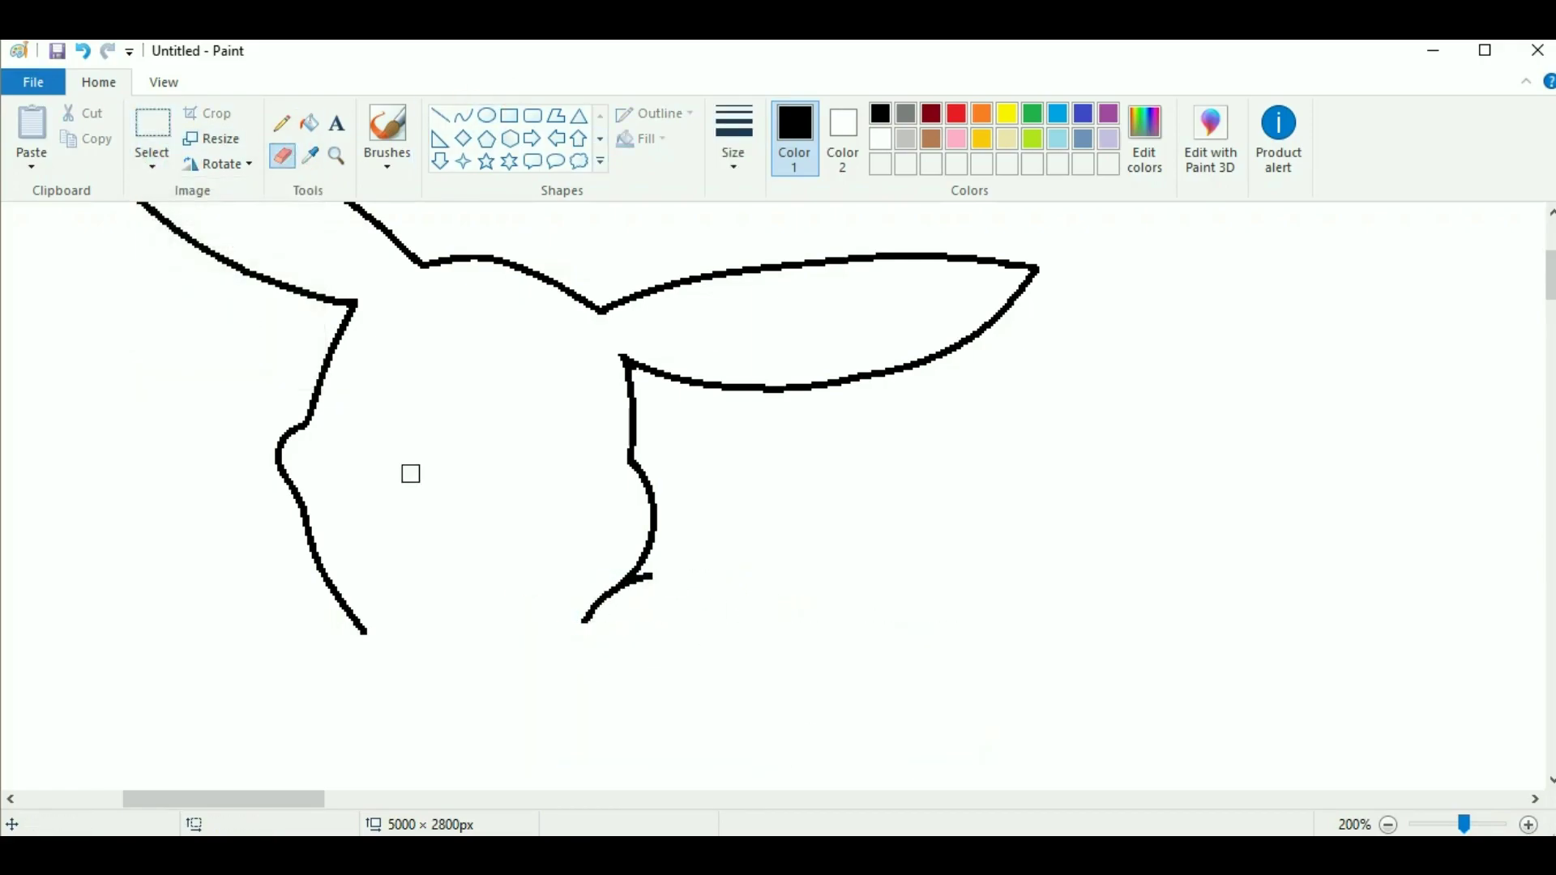
{"action": "scroll", "coordinate": [438, 478], "scroll_direction": "up", "scroll_amount": 1, "text": "ctrl"}
{"action": "scroll", "coordinate": [955, 487], "scroll_direction": "down", "scroll_amount": 3}
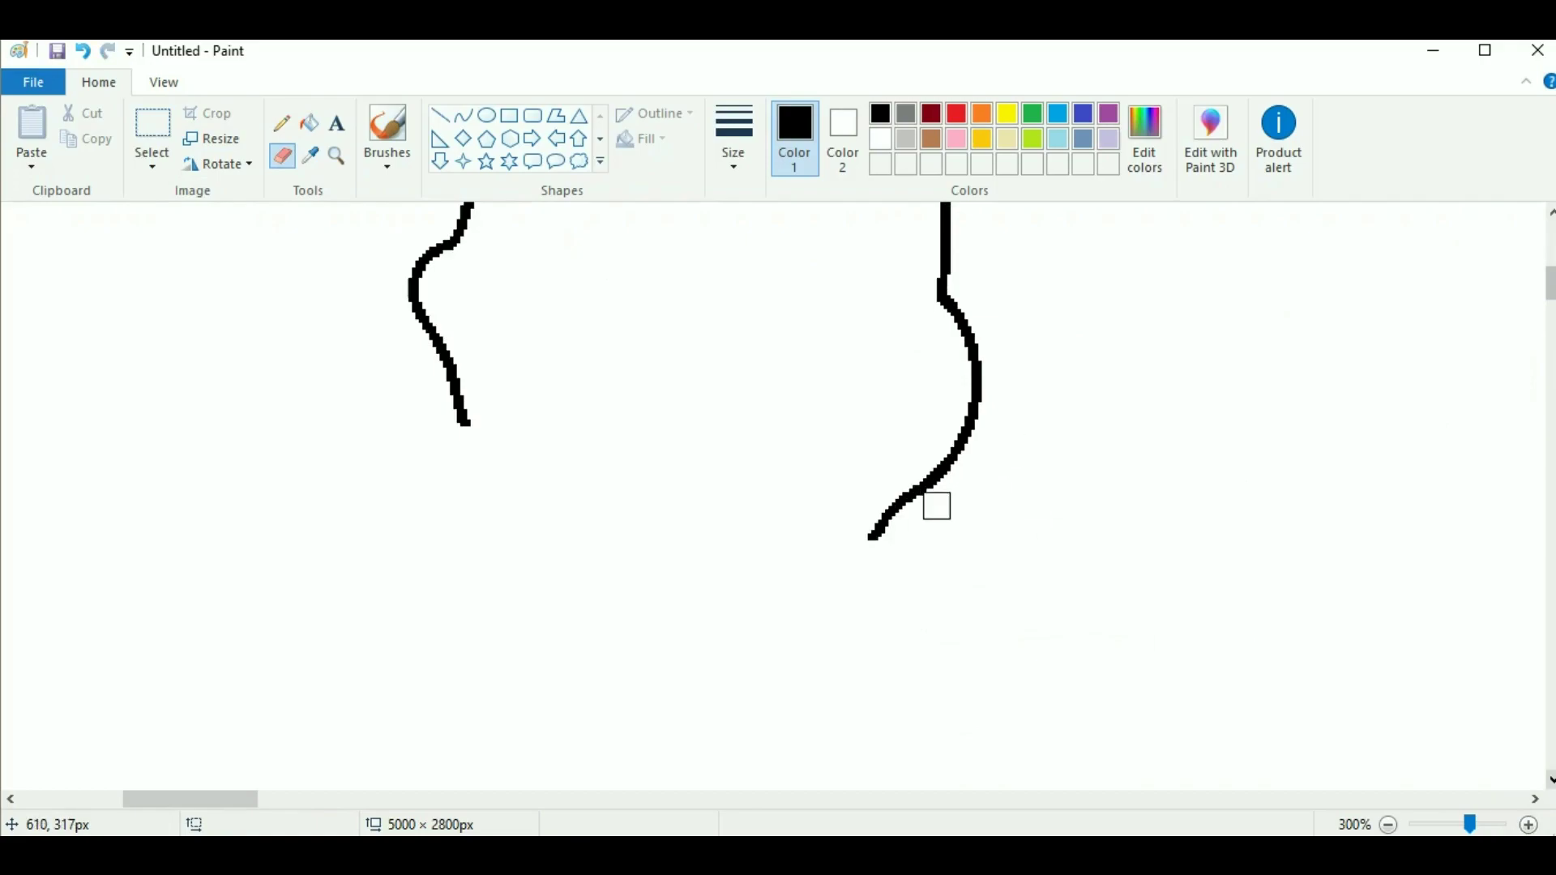
Draw the left arm's upper edge as a slightly bent curve outward from the jaw, about 123 × 39 px
{"action": "left_click", "coordinate": [1391, 826]}
{"action": "left_click", "coordinate": [1391, 826]}
{"action": "left_click_drag", "start_coordinate": [421, 799], "coordinate": [325, 763]}
{"action": "left_click", "coordinate": [463, 115]}
{"action": "left_click_drag", "start_coordinate": [414, 540], "coordinate": [271, 496]}
{"action": "left_click_drag", "start_coordinate": [347, 520], "coordinate": [346, 533]}
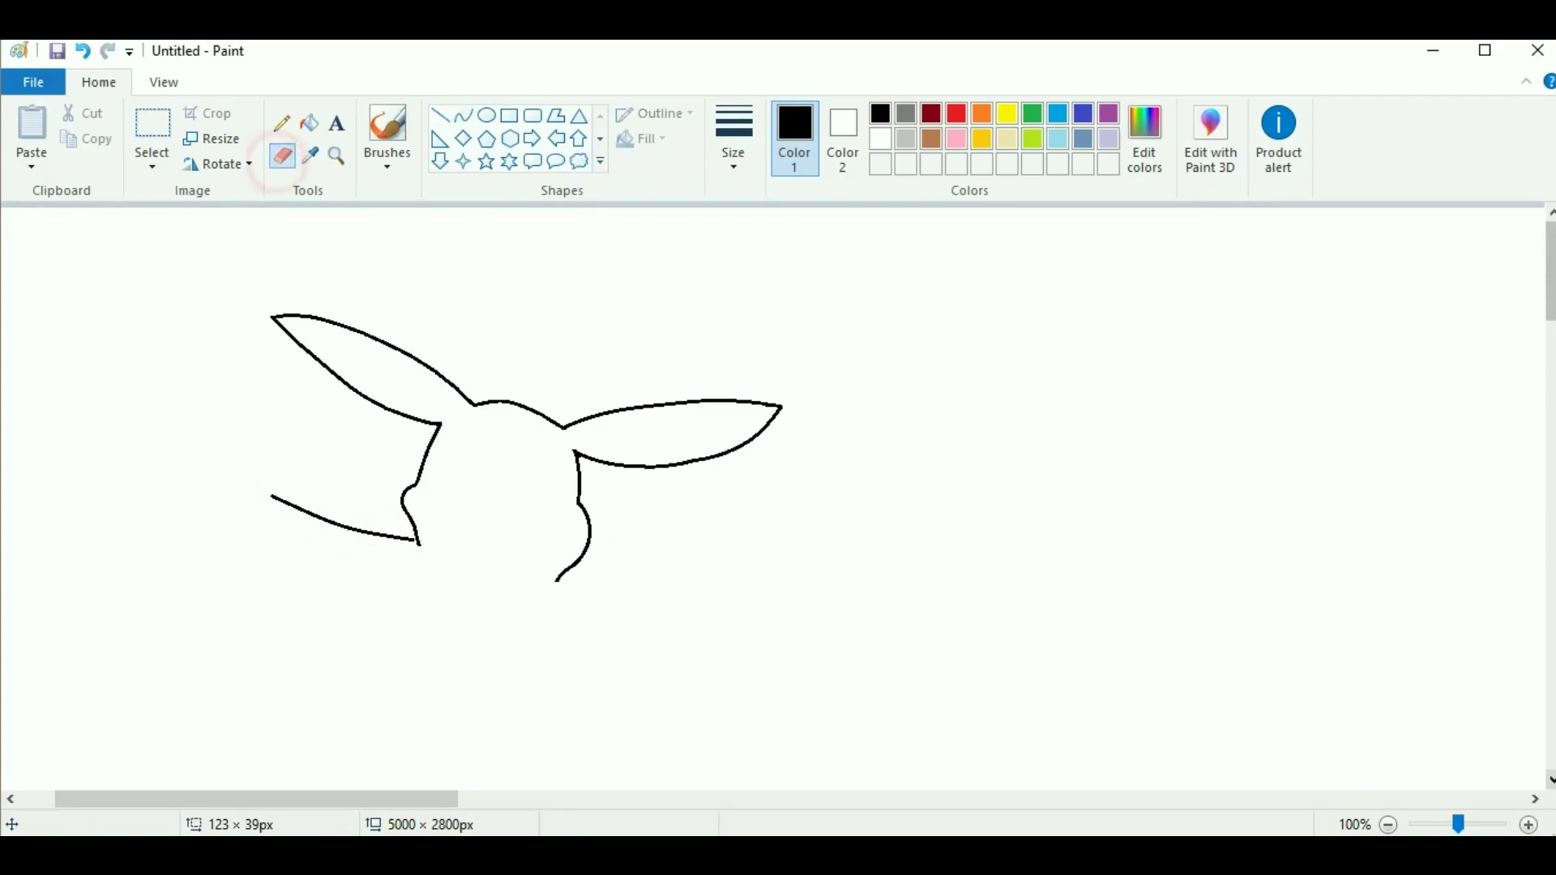
Draw the right arm's edges and the left arm's lower edge with curves, the latter about 103 × 88 px
{"action": "mouse_move", "coordinate": [735, 509]}
{"action": "left_mouse_down"}
{"action": "mouse_move", "coordinate": [662, 519]}
{"action": "mouse_move", "coordinate": [563, 671]}
{"action": "left_mouse_up"}
{"action": "left_click", "coordinate": [462, 115]}
{"action": "mouse_move", "coordinate": [260, 532]}
{"action": "left_mouse_down"}
{"action": "mouse_move", "coordinate": [348, 591]}
{"action": "mouse_move", "coordinate": [375, 632]}
{"action": "left_mouse_up"}
{"action": "left_click_drag", "start_coordinate": [318, 584], "coordinate": [308, 602]}
Place a circle for the left leg and draw the body's left side and the bottom line running right from the circle
{"action": "scroll", "coordinate": [695, 630], "scroll_direction": "down", "scroll_amount": 3}
{"action": "scroll", "coordinate": [696, 629], "scroll_direction": "down", "scroll_amount": 1}
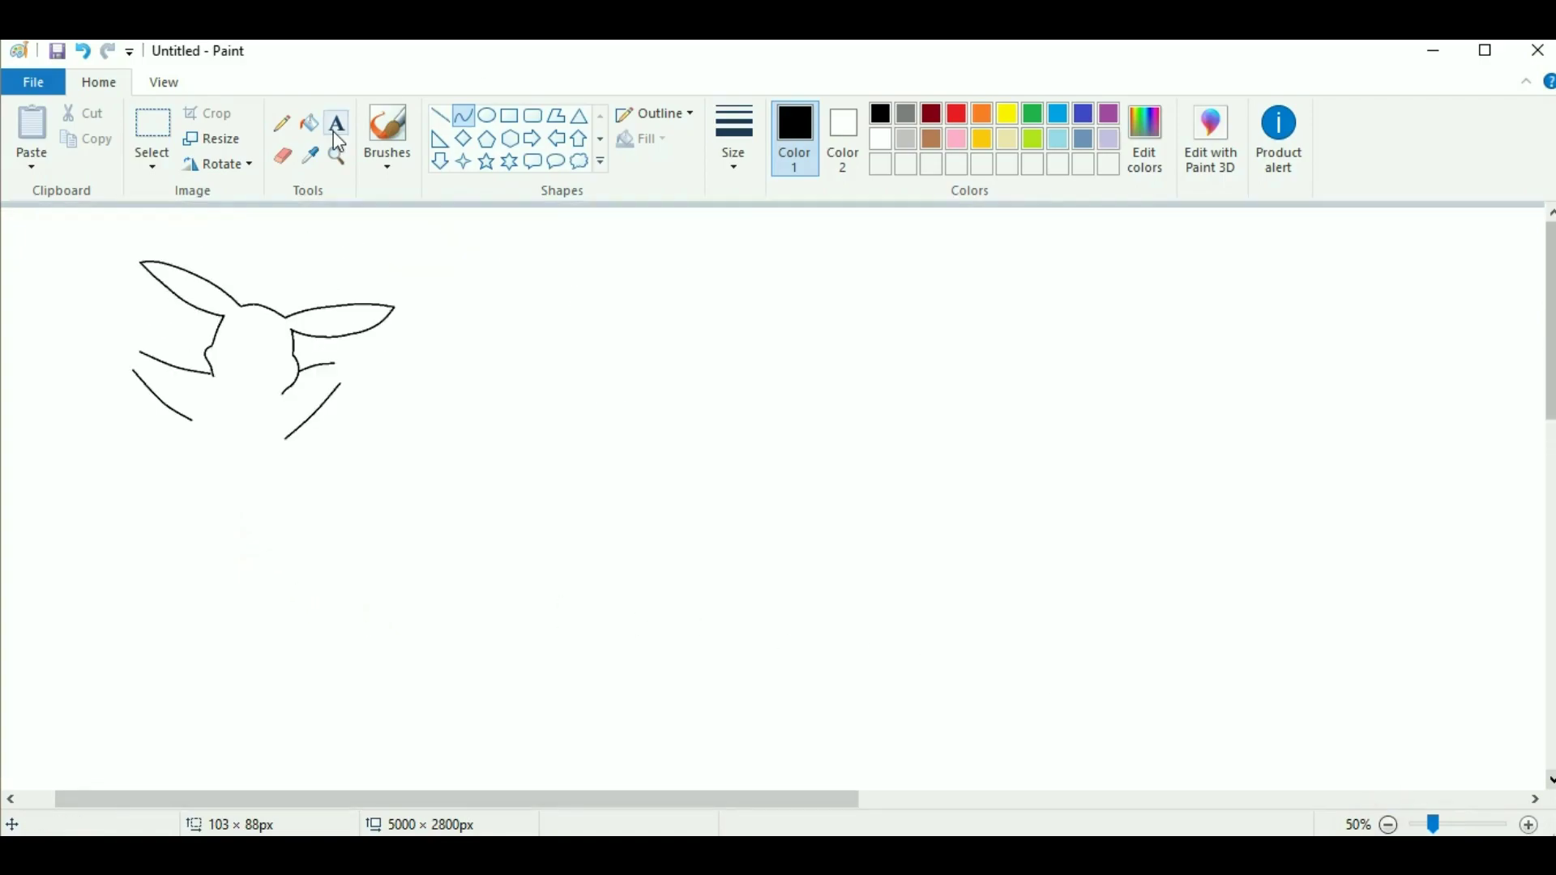
{"action": "left_click", "coordinate": [486, 115]}
{"action": "mouse_move", "coordinate": [313, 526]}
{"action": "left_mouse_down"}
{"action": "mouse_move", "coordinate": [369, 579]}
{"action": "mouse_move", "coordinate": [189, 492]}
{"action": "left_mouse_up"}
{"action": "left_click", "coordinate": [463, 115]}
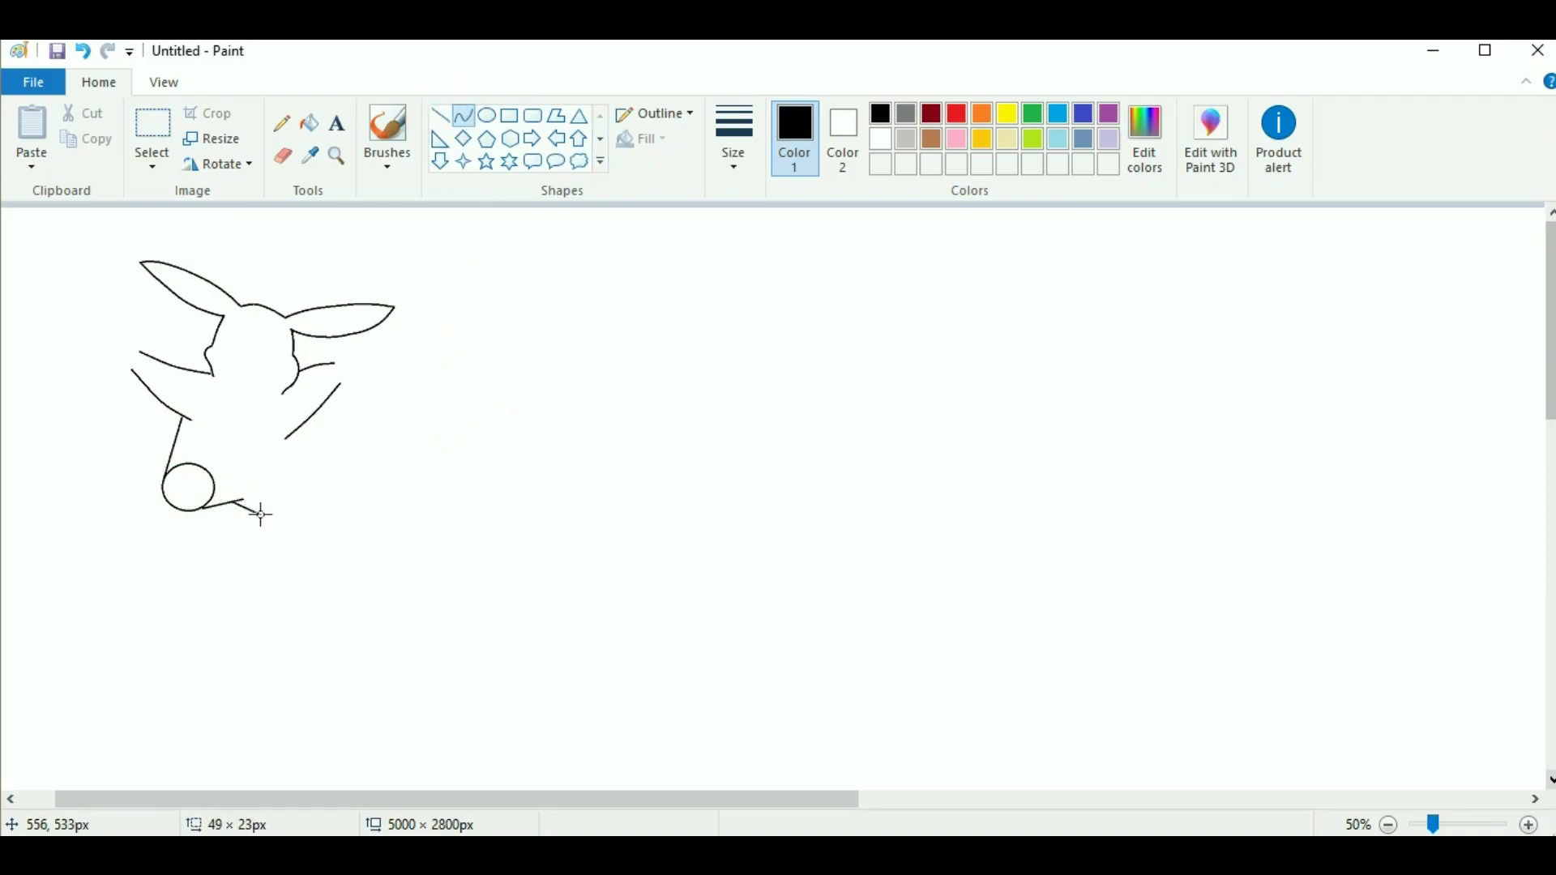
Trim the right arm's lower edge, draw the body's right side about 7 × 87 px, and place an 87 × 82 px circle at its end
{"action": "left_click", "coordinate": [282, 154]}
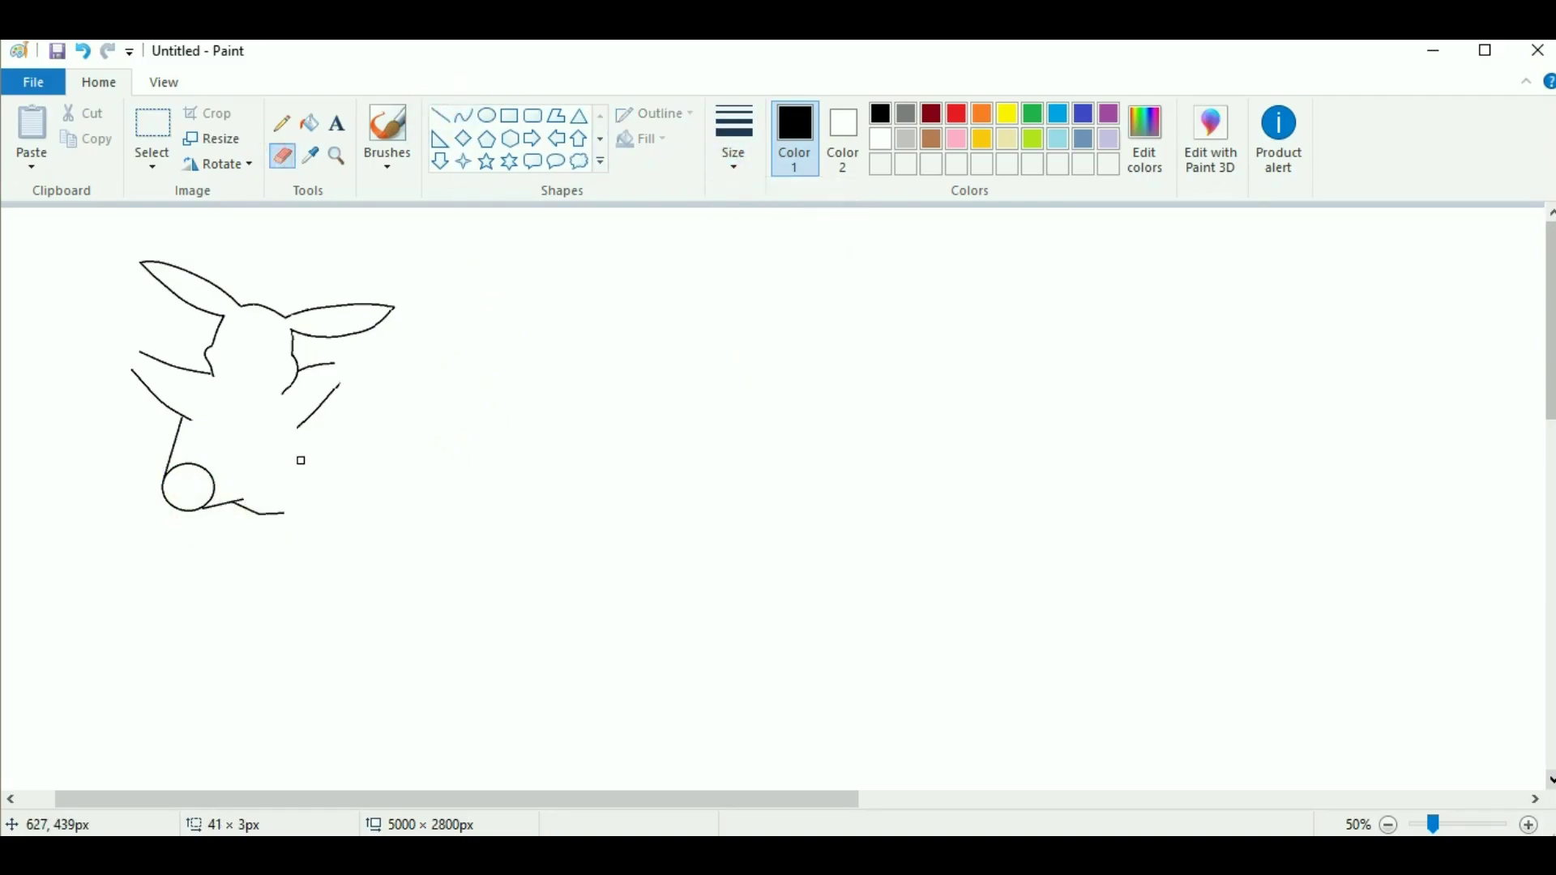
{"action": "left_click", "coordinate": [462, 115]}
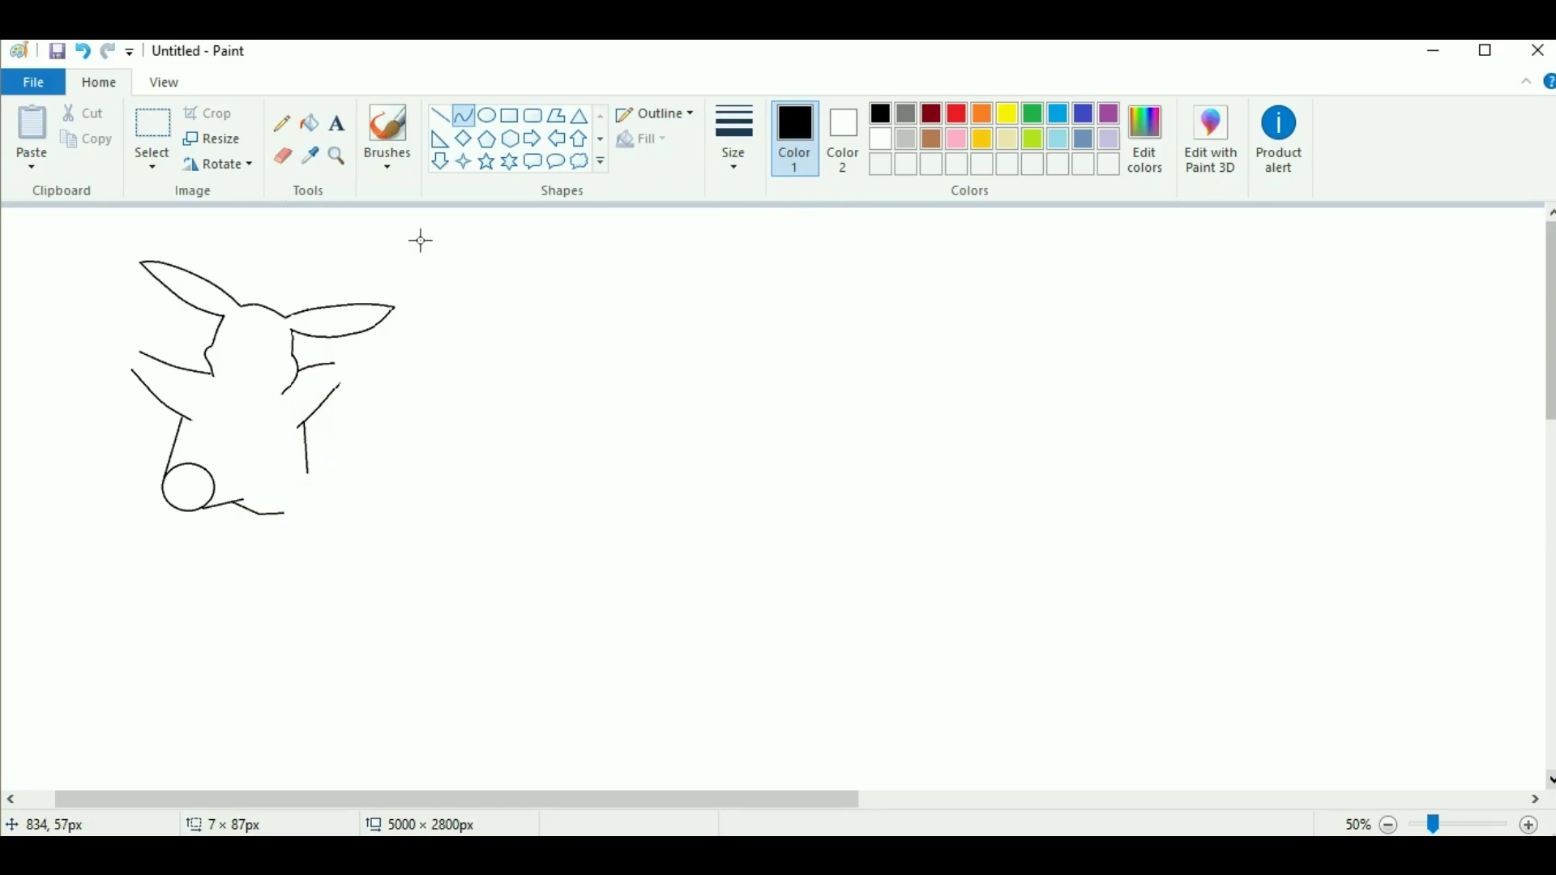
{"action": "key", "text": "ctrl+Page_Up"}
{"action": "left_click", "coordinate": [487, 115]}
{"action": "left_click_drag", "start_coordinate": [749, 578], "coordinate": [858, 688]}
{"action": "left_click_drag", "start_coordinate": [800, 648], "coordinate": [556, 615]}
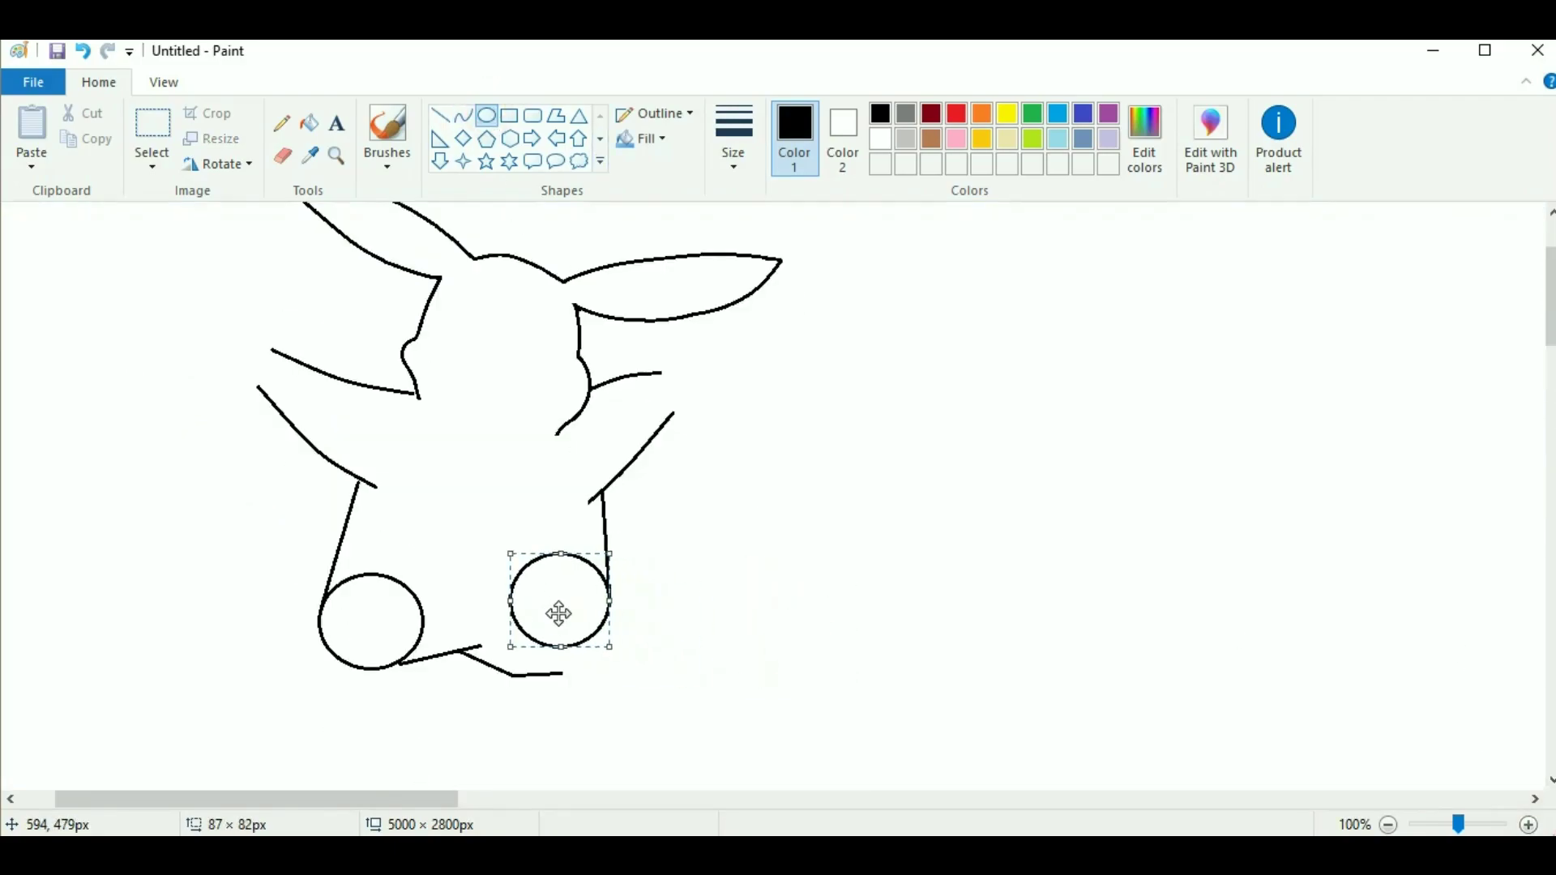
Place a right triangle as the foot at each leg circle, flipping the left foot's triangle horizontally
{"action": "left_click", "coordinate": [444, 151]}
{"action": "mouse_move", "coordinate": [694, 618]}
{"action": "left_mouse_down"}
{"action": "mouse_move", "coordinate": [806, 684]}
{"action": "mouse_move", "coordinate": [615, 659]}
{"action": "left_mouse_up"}
{"action": "mouse_move", "coordinate": [814, 557]}
{"action": "left_mouse_down"}
{"action": "mouse_move", "coordinate": [925, 514]}
{"action": "mouse_move", "coordinate": [278, 665]}
{"action": "mouse_move", "coordinate": [307, 651]}
{"action": "left_mouse_up"}
{"action": "left_click", "coordinate": [211, 164]}
{"action": "left_click", "coordinate": [251, 293]}
Erase the body's straight left side and redraw it as a curve from the arm down to the left leg circle
{"action": "left_click", "coordinate": [282, 155]}
{"action": "left_click_drag", "start_coordinate": [359, 487], "coordinate": [334, 581]}
{"action": "left_click", "coordinate": [463, 115]}
Draw a circle as the hand at the end of each arm
{"action": "left_click", "coordinate": [486, 115]}
{"action": "left_click_drag", "start_coordinate": [441, 451], "coordinate": [507, 517]}
{"action": "mouse_move", "coordinate": [474, 483]}
{"action": "left_mouse_down"}
{"action": "mouse_move", "coordinate": [260, 364]}
{"action": "mouse_move", "coordinate": [281, 385]}
{"action": "left_mouse_up"}
{"action": "mouse_move", "coordinate": [575, 387]}
{"action": "left_mouse_down"}
{"action": "mouse_move", "coordinate": [639, 447]}
{"action": "mouse_move", "coordinate": [687, 389]}
{"action": "left_mouse_up"}
{"action": "left_click", "coordinate": [813, 458]}
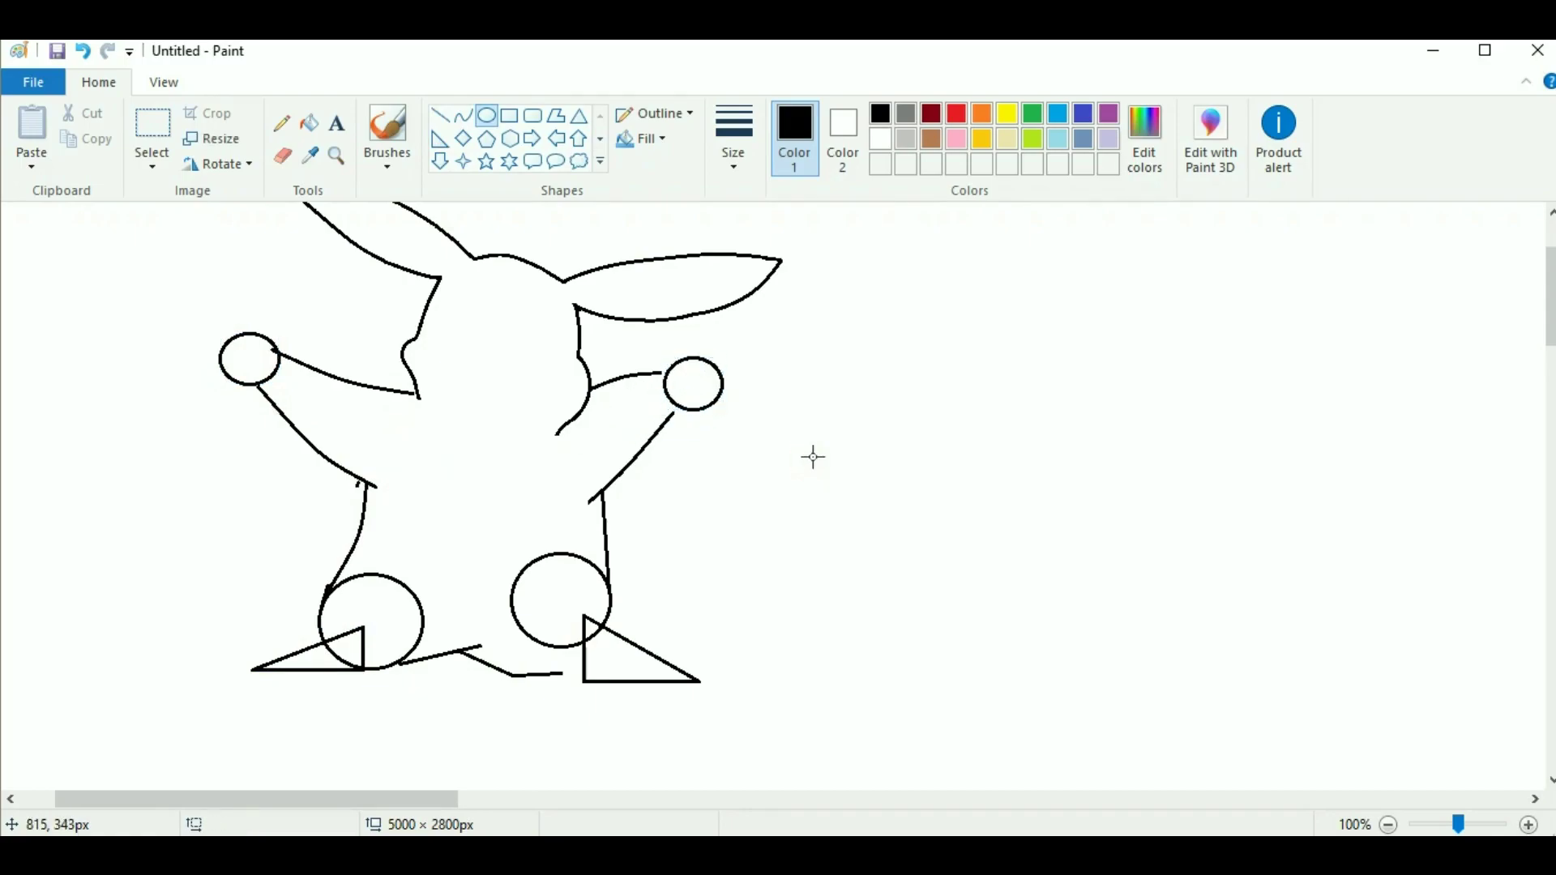
Select the left hand circle with the arm's outer ends and move it slightly inward and down
{"action": "left_click", "coordinate": [152, 130]}
{"action": "left_click_drag", "start_coordinate": [215, 325], "coordinate": [292, 423]}
{"action": "left_click_drag", "start_coordinate": [287, 370], "coordinate": [305, 381]}
Erase the body's right side and redraw it with curves bending inward from the right arm to the leg circle
{"action": "left_click", "coordinate": [282, 155]}
{"action": "mouse_move", "coordinate": [595, 499]}
{"action": "left_mouse_down"}
{"action": "mouse_move", "coordinate": [608, 573]}
{"action": "mouse_move", "coordinate": [588, 529]}
{"action": "mouse_move", "coordinate": [753, 566]}
{"action": "left_mouse_up"}
{"action": "left_click", "coordinate": [463, 115]}
{"action": "left_click", "coordinate": [282, 155]}
{"action": "mouse_move", "coordinate": [635, 448]}
{"action": "left_mouse_down"}
{"action": "mouse_move", "coordinate": [586, 491]}
{"action": "mouse_move", "coordinate": [602, 567]}
{"action": "left_mouse_up"}
Erase the inner part of the left arm's upper edge and redraw it as a lower curve to the jaw
{"action": "left_click", "coordinate": [282, 155]}
{"action": "mouse_move", "coordinate": [340, 378]}
{"action": "left_mouse_down"}
{"action": "mouse_move", "coordinate": [420, 384]}
{"action": "mouse_move", "coordinate": [374, 416]}
{"action": "left_mouse_up"}
{"action": "left_click", "coordinate": [464, 115]}
Replace the left cheek's bulge with a curve about 15 × 74 px down to the jaw
{"action": "left_click", "coordinate": [486, 116]}
{"action": "left_click_drag", "start_coordinate": [445, 340], "coordinate": [382, 527]}
{"action": "left_click_drag", "start_coordinate": [393, 320], "coordinate": [501, 468]}
{"action": "key", "text": "ctrl+z"}
{"action": "left_click", "coordinate": [464, 115]}
{"action": "left_click_drag", "start_coordinate": [405, 348], "coordinate": [420, 438]}
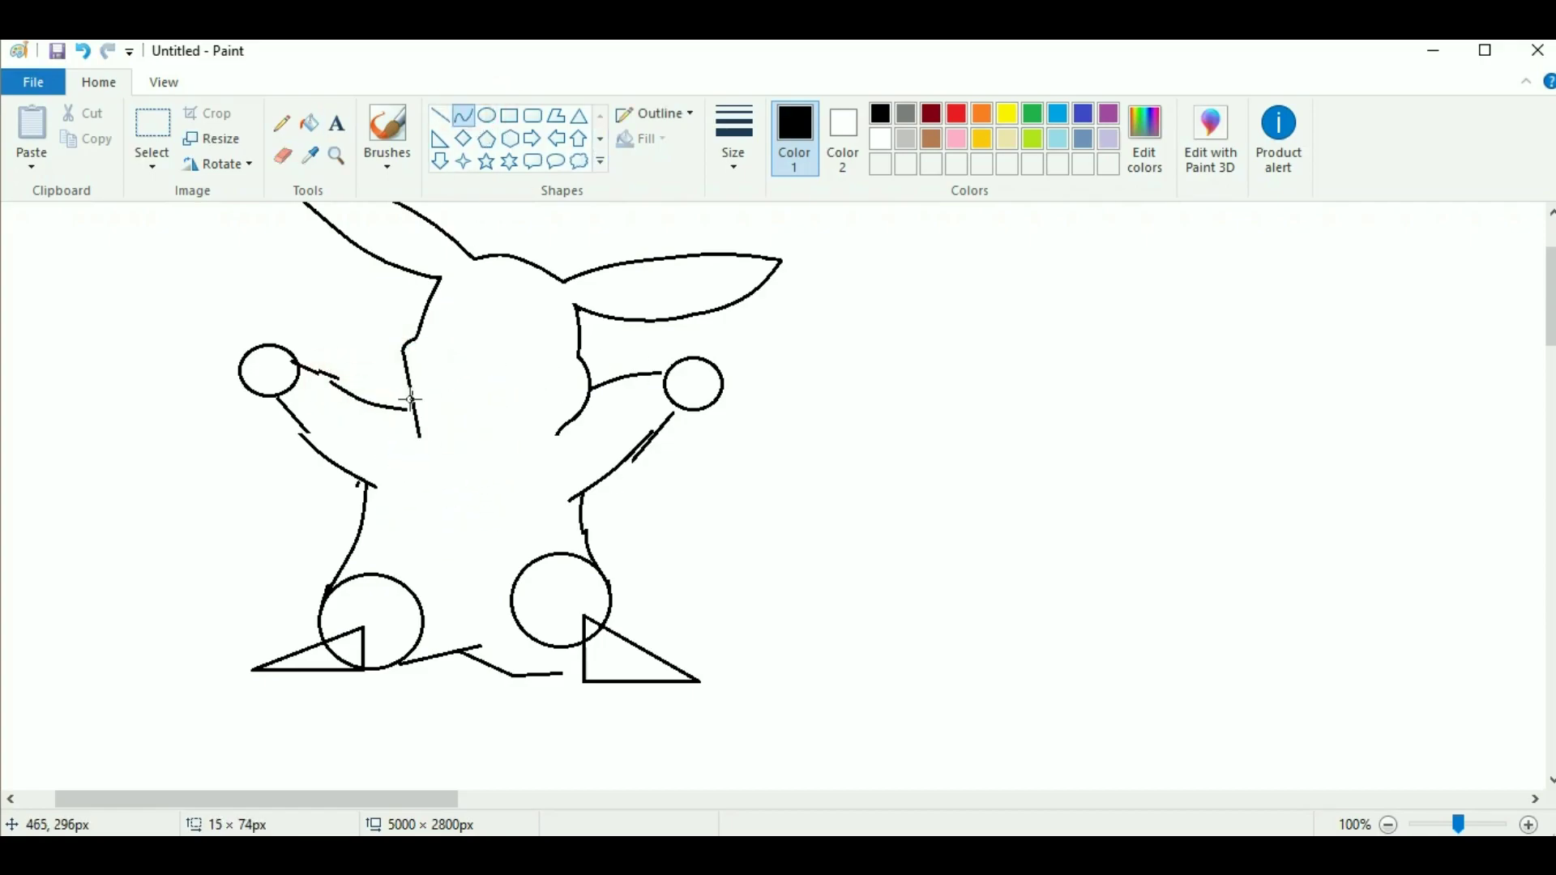
{"action": "left_click", "coordinate": [486, 115]}
{"action": "scroll", "coordinate": [962, 438], "scroll_direction": "up", "scroll_amount": 3}
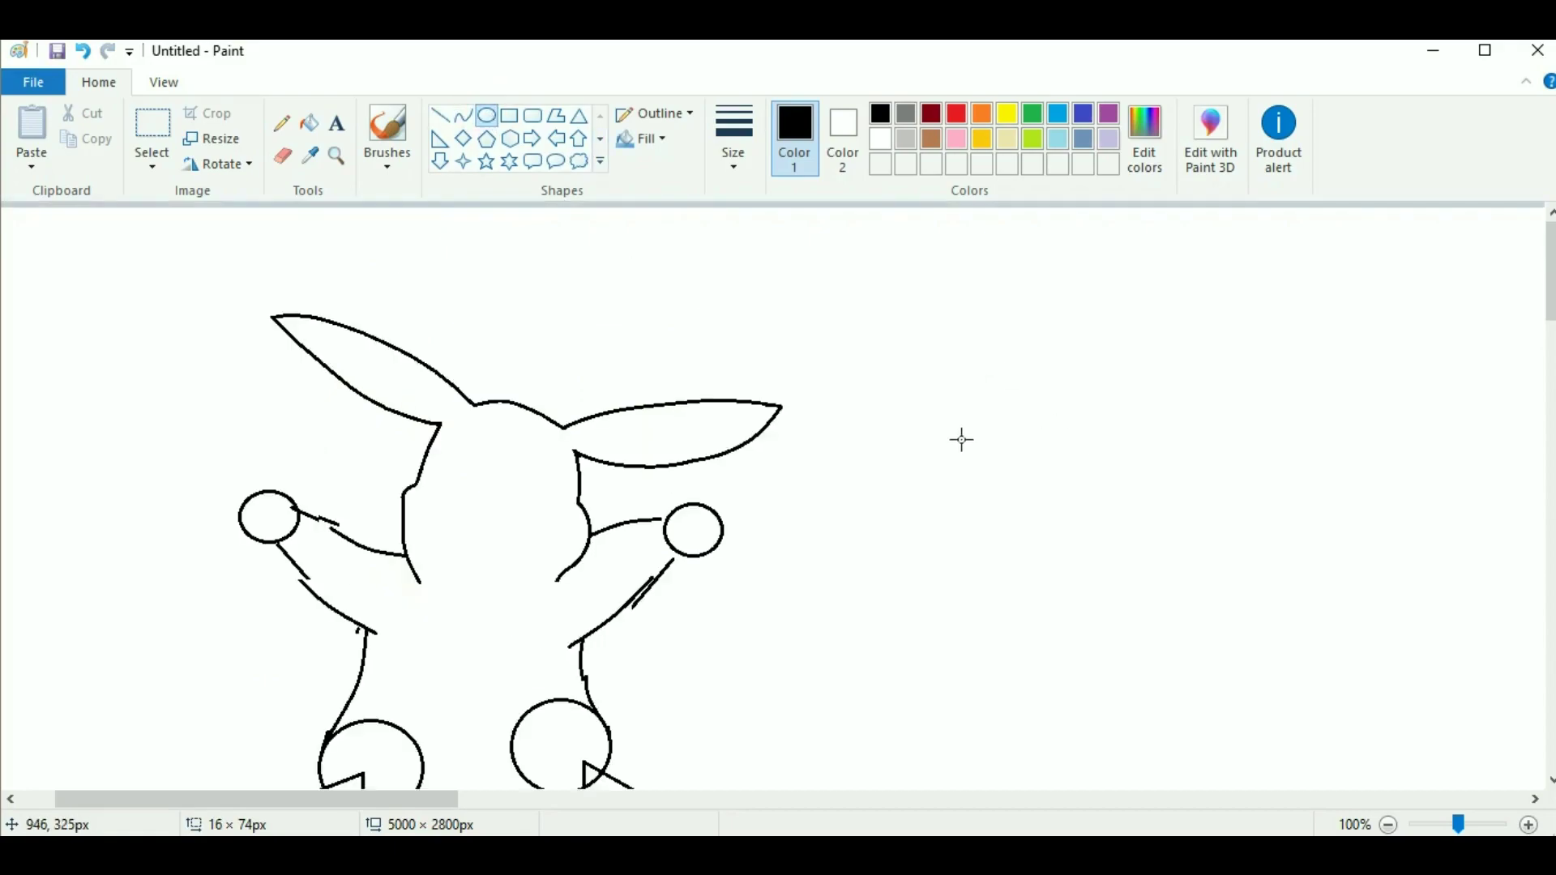
{"action": "left_click_drag", "start_coordinate": [362, 320], "coordinate": [444, 402]}
{"action": "key", "text": "ctrl+z"}
Draw a curve across each ear near its tip, the right one about 12 × 51 px
{"action": "left_click", "coordinate": [1529, 824]}
{"action": "left_click", "coordinate": [463, 115]}
{"action": "mouse_move", "coordinate": [693, 451]}
{"action": "left_mouse_down"}
{"action": "mouse_move", "coordinate": [684, 553]}
{"action": "mouse_move", "coordinate": [677, 496]}
{"action": "left_mouse_up"}
{"action": "left_click", "coordinate": [464, 115]}
{"action": "left_click_drag", "start_coordinate": [203, 800], "coordinate": [246, 799]}
{"action": "mouse_move", "coordinate": [1078, 598]}
{"action": "left_mouse_down"}
{"action": "mouse_move", "coordinate": [1071, 710]}
{"action": "mouse_move", "coordinate": [1091, 636]}
{"action": "mouse_move", "coordinate": [1057, 712]}
{"action": "left_mouse_up"}
{"action": "left_click_drag", "start_coordinate": [1077, 650], "coordinate": [1090, 640]}
Fill both ear tips with black
{"action": "left_click", "coordinate": [309, 123]}
{"action": "scroll", "coordinate": [824, 497], "scroll_direction": "down", "scroll_amount": 3}
{"action": "left_click", "coordinate": [276, 340]}
{"action": "left_click", "coordinate": [1151, 494]}
Draw a small circle as an eye and place a copy of it as the other eye
{"action": "left_click", "coordinate": [486, 115]}
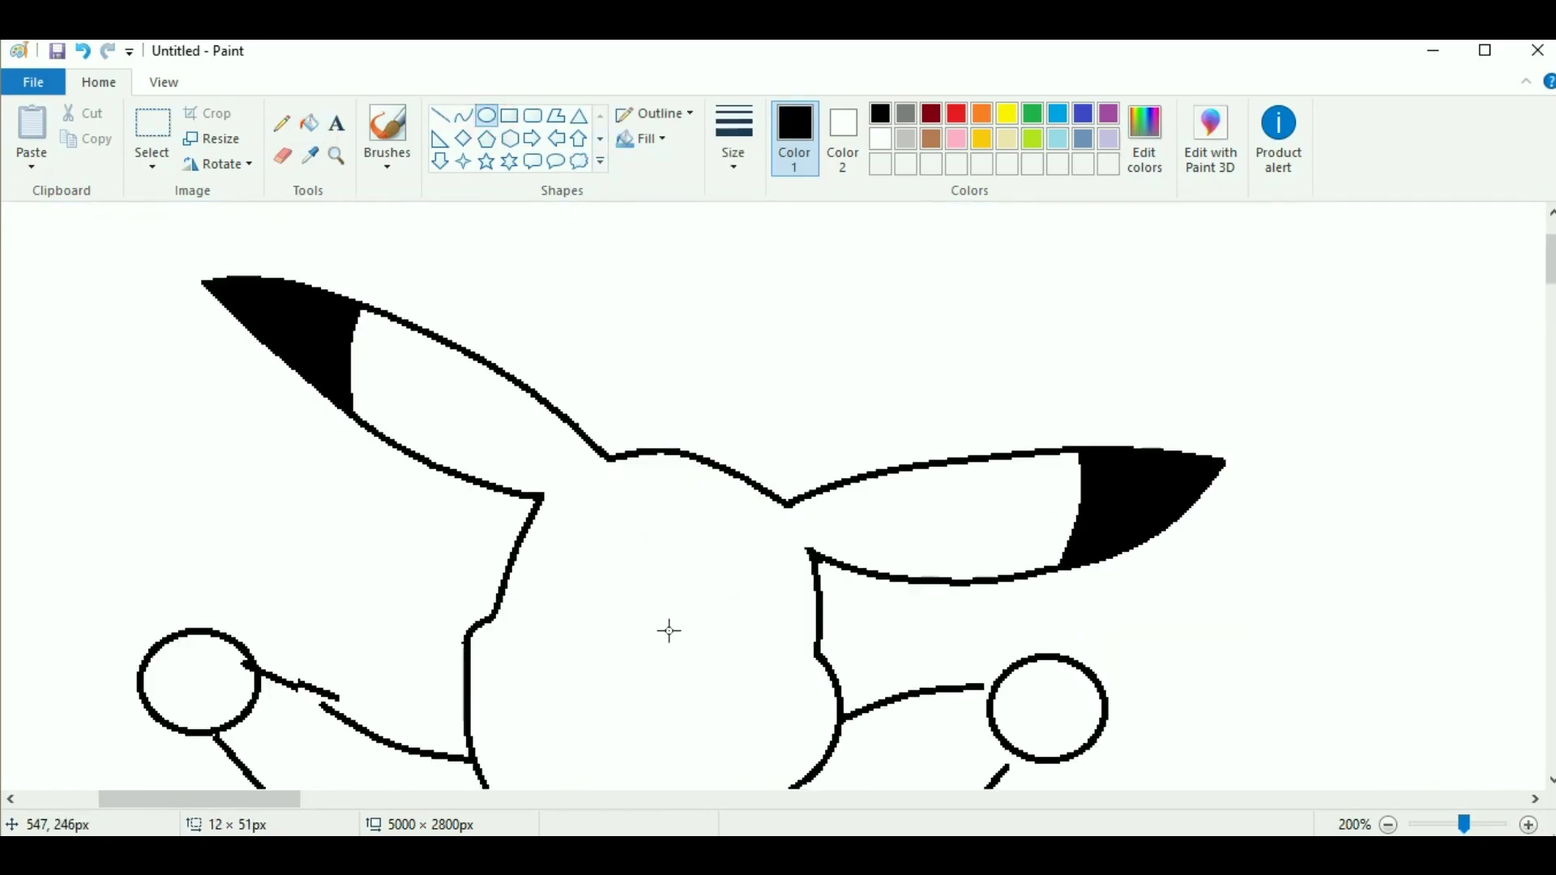
{"action": "left_click_drag", "start_coordinate": [711, 587], "coordinate": [778, 653]}
{"action": "left_click", "coordinate": [152, 128]}
{"action": "key", "text": "ctrl+v"}
{"action": "mouse_move", "coordinate": [55, 262]}
{"action": "left_mouse_down"}
{"action": "mouse_move", "coordinate": [584, 563]}
{"action": "mouse_move", "coordinate": [567, 571]}
{"action": "mouse_move", "coordinate": [604, 574]}
{"action": "left_mouse_up"}
{"action": "left_click", "coordinate": [152, 166]}
{"action": "left_click", "coordinate": [186, 230]}
{"action": "left_click", "coordinate": [1388, 824]}
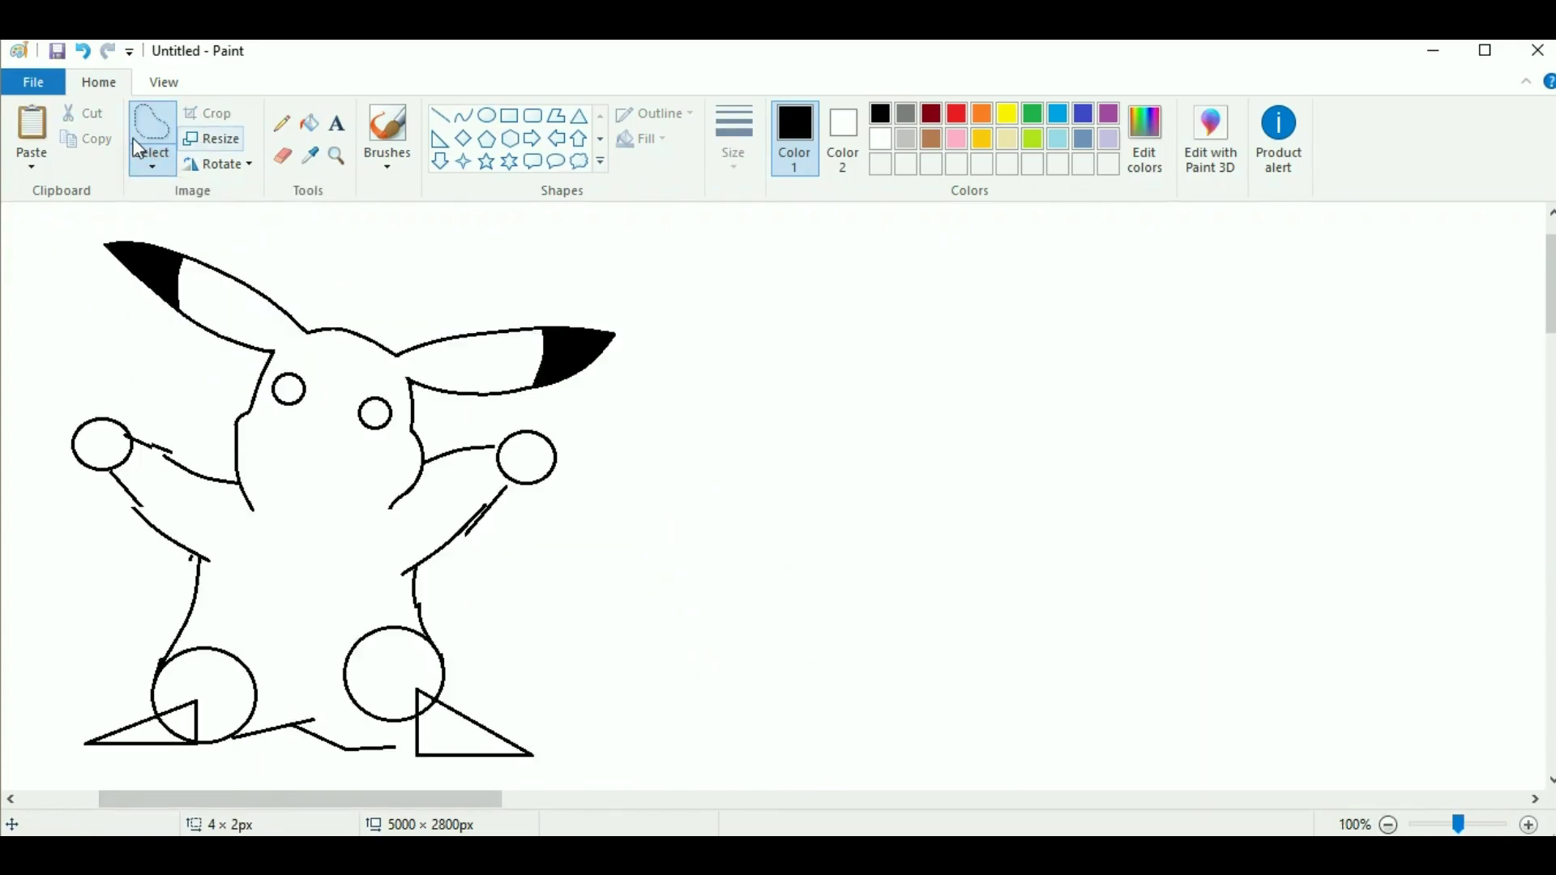
{"action": "left_click_drag", "start_coordinate": [373, 274], "coordinate": [330, 426]}
{"action": "left_click", "coordinate": [667, 457]}
Draw a tiny circle as the nose and the mouth's wavy upper edge with two curves, the right one about 35 × 20 px
{"action": "left_click", "coordinate": [487, 115]}
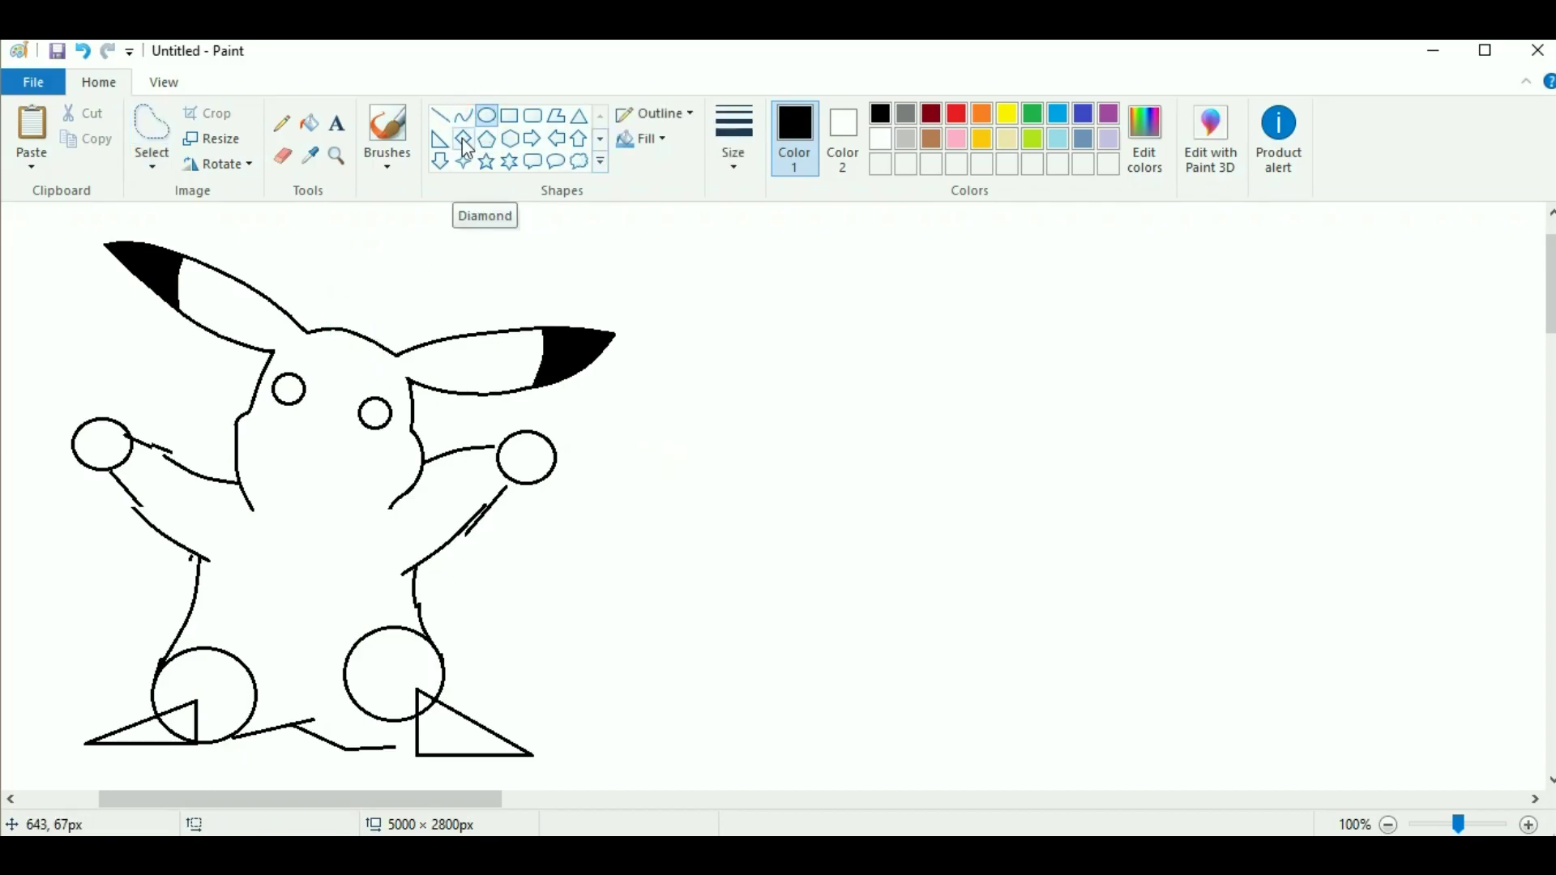
{"action": "left_click_drag", "start_coordinate": [322, 422], "coordinate": [332, 434]}
{"action": "left_click", "coordinate": [463, 115]}
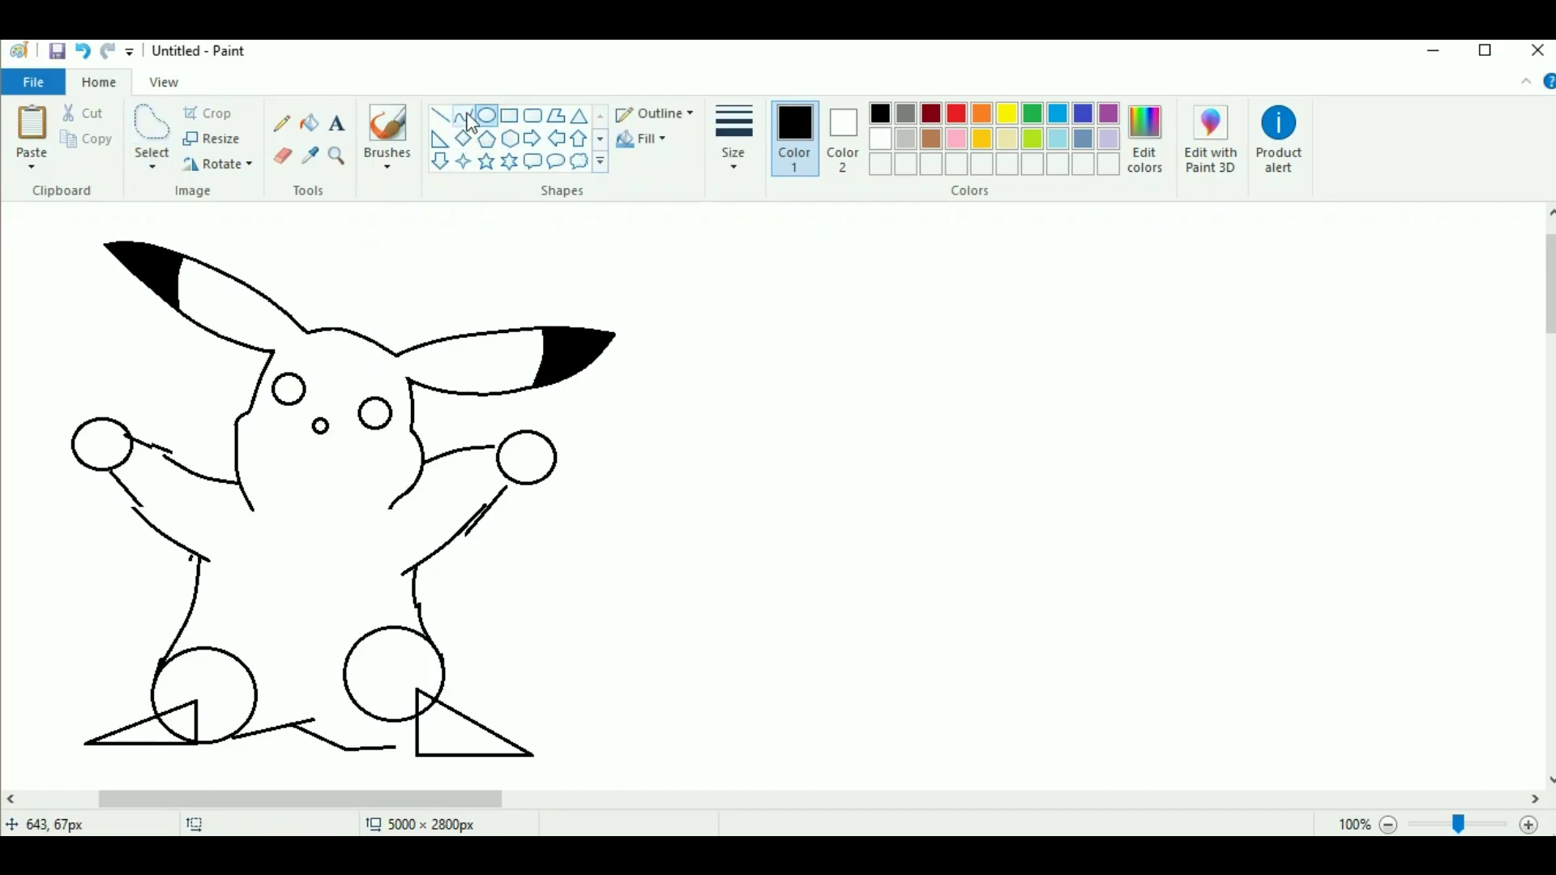
{"action": "scroll", "coordinate": [702, 528], "scroll_direction": "up", "scroll_amount": 1}
{"action": "left_click_drag", "start_coordinate": [627, 547], "coordinate": [543, 548]}
{"action": "mouse_move", "coordinate": [586, 550]}
{"action": "left_mouse_down"}
{"action": "mouse_move", "coordinate": [586, 572]}
{"action": "mouse_move", "coordinate": [702, 589]}
{"action": "left_mouse_up"}
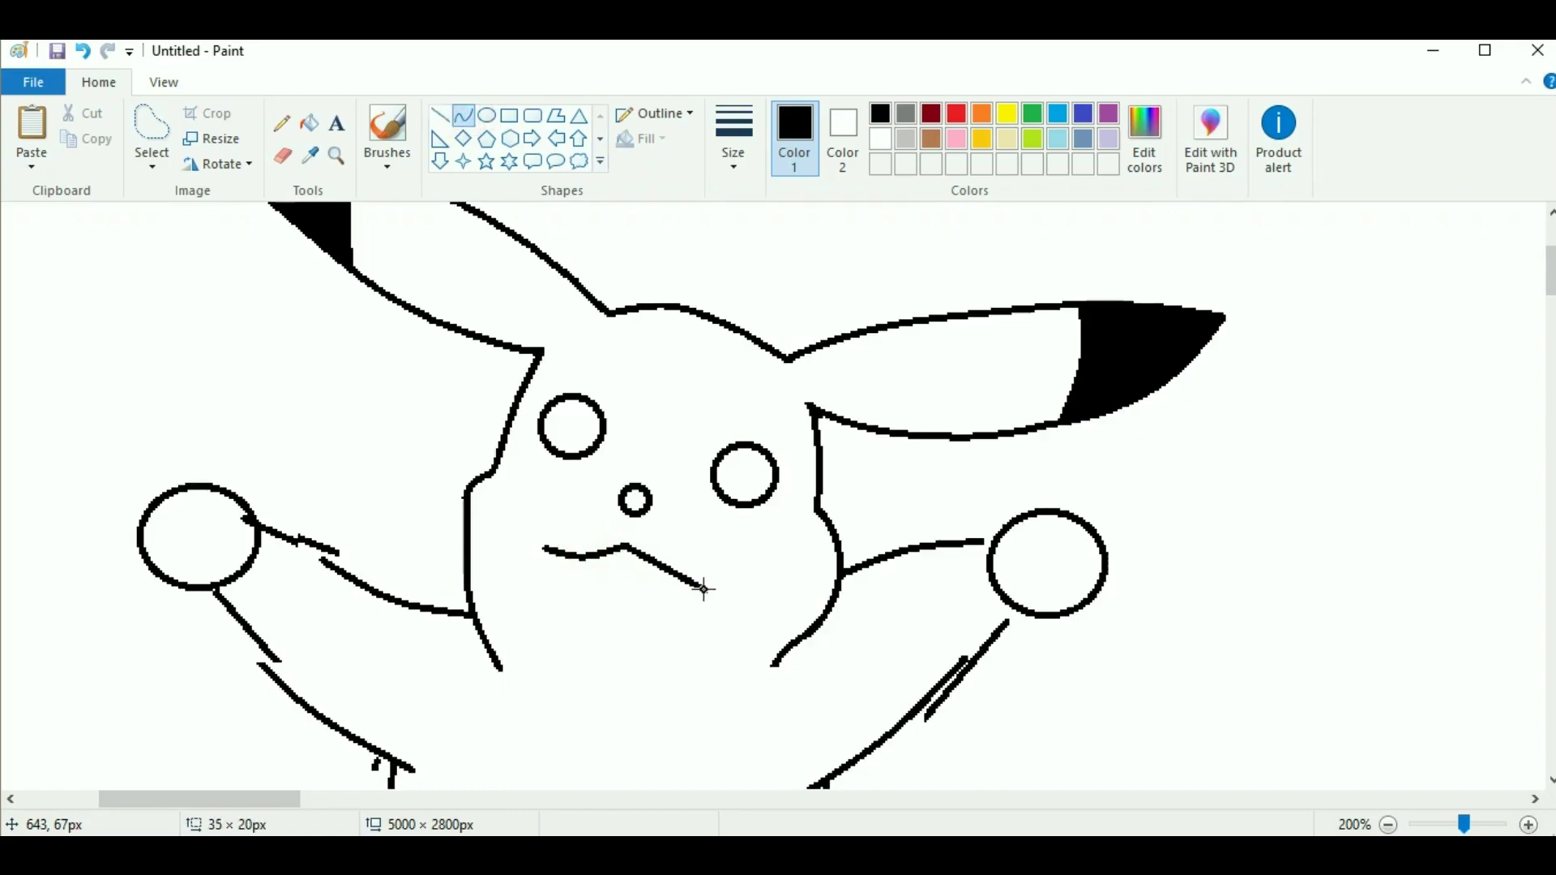
Draw the mouth's left side and lower right edge with curves, redoing the left side once, to close the mouth
{"action": "left_click_drag", "start_coordinate": [586, 657], "coordinate": [593, 675]}
{"action": "left_click_drag", "start_coordinate": [593, 674], "coordinate": [554, 650]}
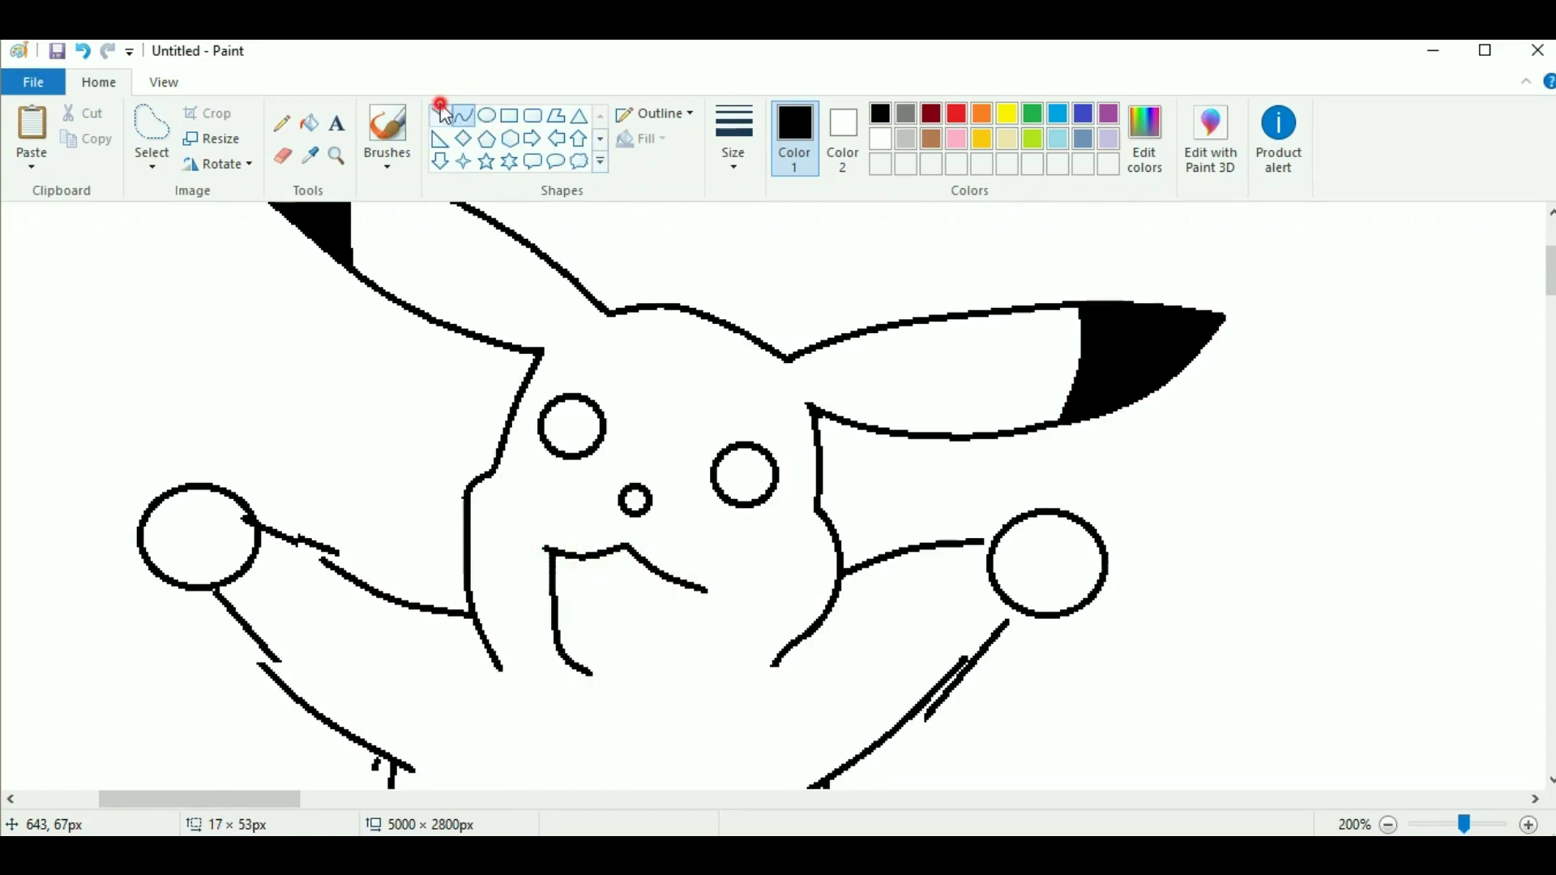
{"action": "key", "text": "ctrl+z"}
{"action": "left_click_drag", "start_coordinate": [591, 669], "coordinate": [551, 624]}
{"action": "left_click", "coordinate": [463, 116]}
{"action": "mouse_move", "coordinate": [707, 591]}
{"action": "left_mouse_down"}
{"action": "mouse_move", "coordinate": [595, 675]}
{"action": "mouse_move", "coordinate": [663, 658]}
{"action": "mouse_move", "coordinate": [580, 691]}
{"action": "left_mouse_up"}
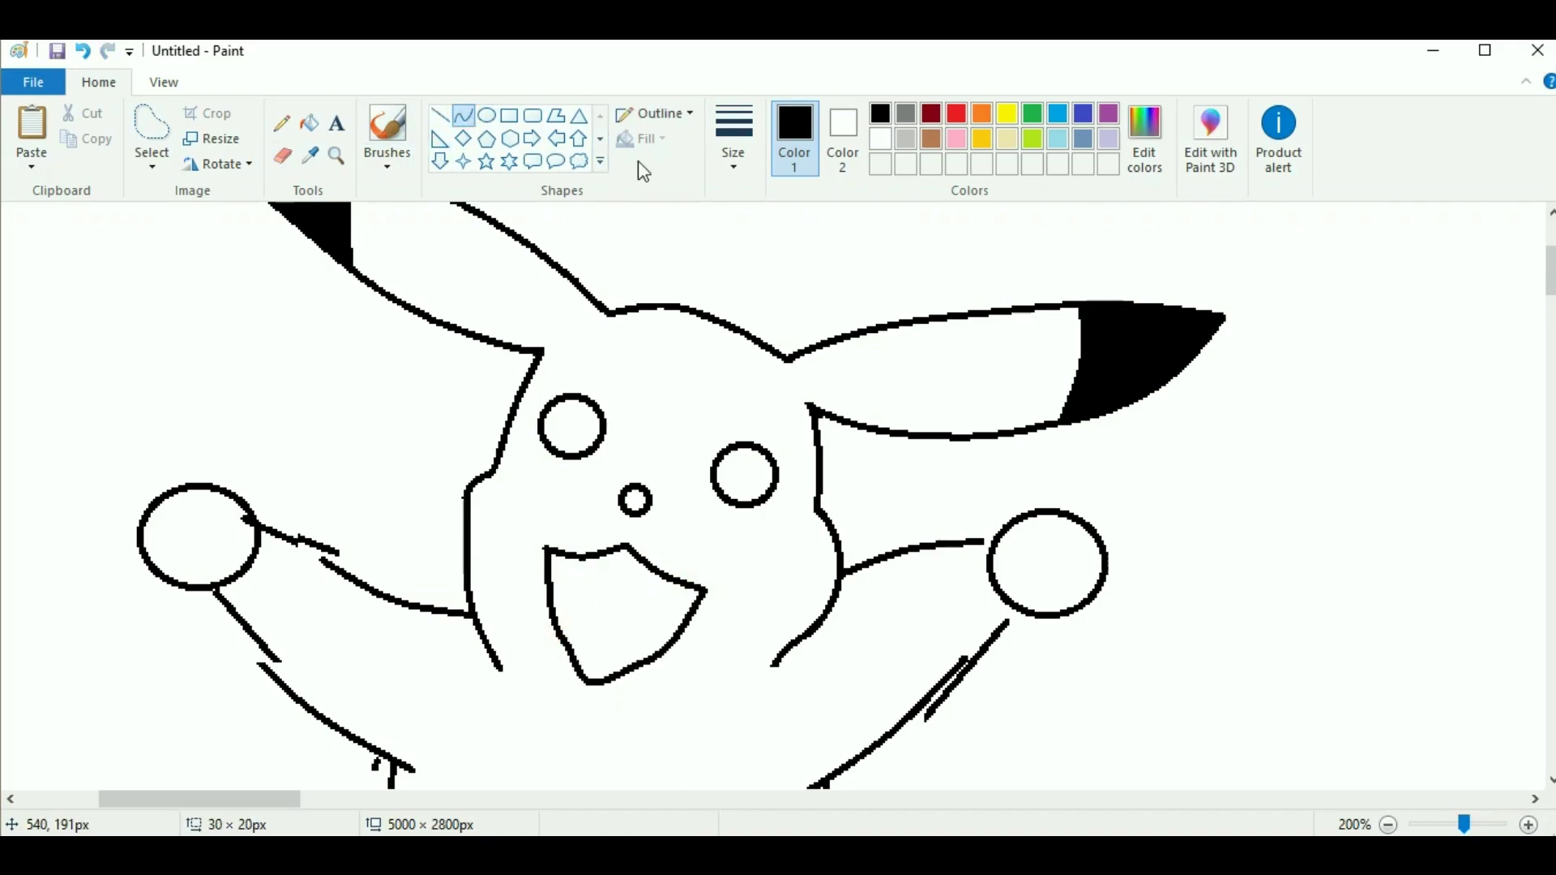
Erase the mouth's lower right edge, place a small circle at its bottom and connect it to the corners with curves
{"action": "left_click", "coordinate": [282, 156]}
{"action": "left_click_drag", "start_coordinate": [627, 665], "coordinate": [689, 618]}
{"action": "left_click", "coordinate": [486, 115]}
{"action": "left_click_drag", "start_coordinate": [561, 645], "coordinate": [610, 689]}
{"action": "left_click", "coordinate": [464, 116]}
{"action": "mouse_move", "coordinate": [549, 564]}
{"action": "left_mouse_down"}
{"action": "mouse_move", "coordinate": [559, 658]}
{"action": "mouse_move", "coordinate": [551, 611]}
{"action": "left_mouse_up"}
{"action": "left_click_drag", "start_coordinate": [606, 684], "coordinate": [695, 614]}
Trim the circle to a rounded mouth bottom and move the lower left piece of the mouth slightly outward
{"action": "left_click", "coordinate": [282, 156]}
{"action": "left_click_drag", "start_coordinate": [576, 697], "coordinate": [604, 660]}
{"action": "scroll", "coordinate": [1205, 683], "scroll_direction": "up", "scroll_amount": 2}
{"action": "scroll", "coordinate": [1205, 684], "scroll_direction": "down", "scroll_amount": 3}
{"action": "left_click", "coordinate": [152, 138]}
{"action": "mouse_move", "coordinate": [284, 466]}
{"action": "left_mouse_down"}
{"action": "mouse_move", "coordinate": [393, 659]}
{"action": "mouse_move", "coordinate": [350, 432]}
{"action": "left_mouse_up"}
Replace the mouth's right edge with a curve from the right corner to the rounded bottom
{"action": "left_click", "coordinate": [282, 156]}
{"action": "left_click_drag", "start_coordinate": [661, 449], "coordinate": [510, 610]}
{"action": "left_click", "coordinate": [440, 115]}
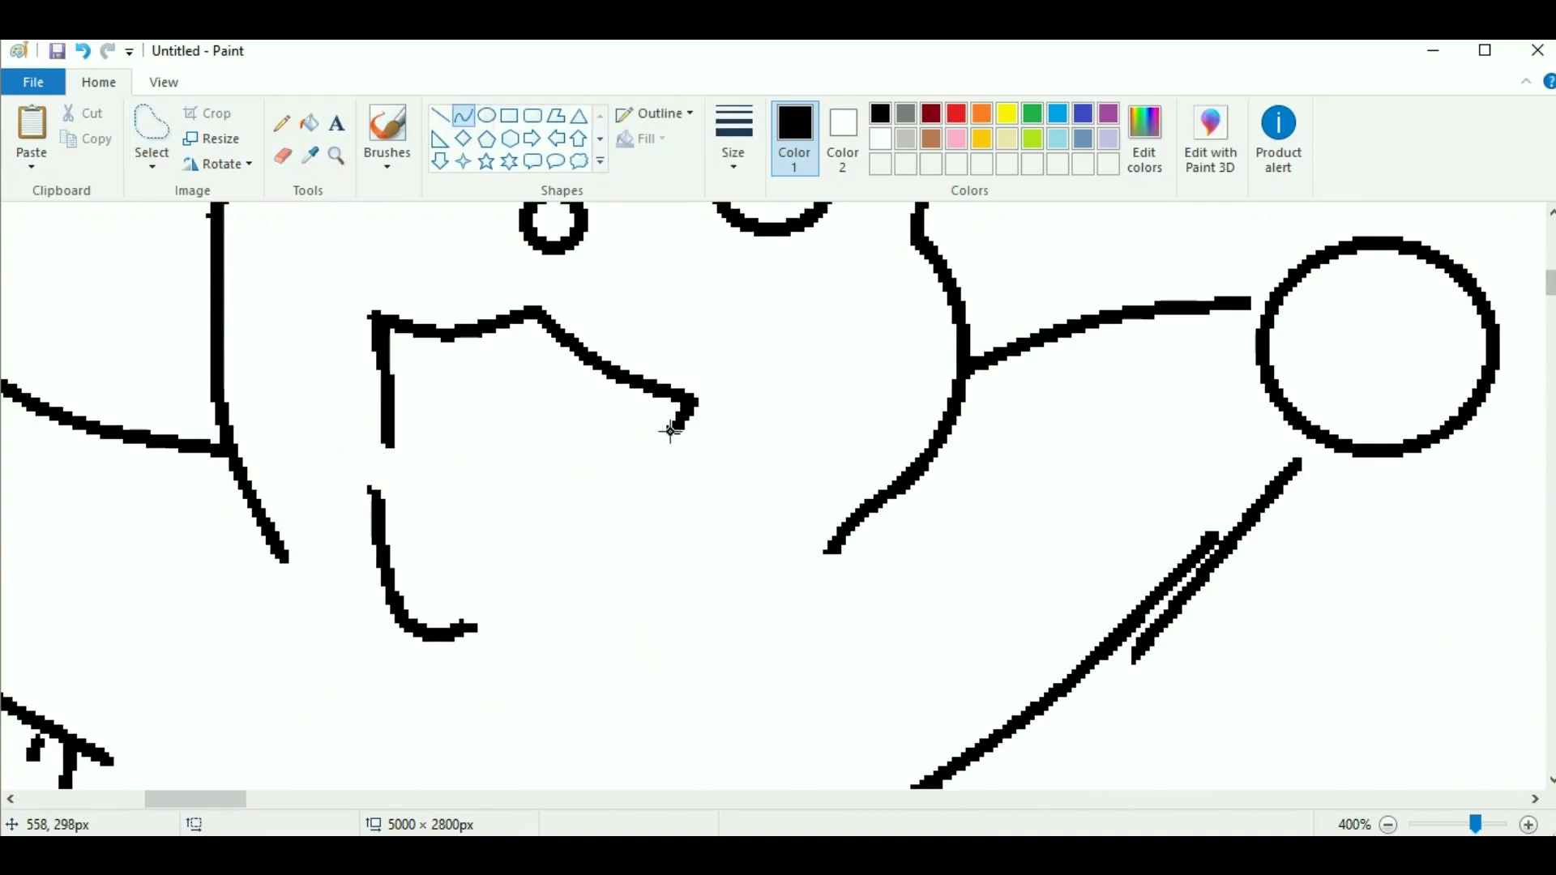
{"action": "left_click_drag", "start_coordinate": [680, 418], "coordinate": [464, 624]}
Erase the mouth's left side and redraw it as one curve from the upper left corner to the bottom
{"action": "left_click", "coordinate": [282, 156]}
{"action": "left_click_drag", "start_coordinate": [381, 344], "coordinate": [377, 528]}
{"action": "left_click", "coordinate": [463, 115]}
{"action": "left_click_drag", "start_coordinate": [376, 316], "coordinate": [387, 590]}
{"action": "mouse_move", "coordinate": [361, 496]}
{"action": "left_mouse_down"}
{"action": "mouse_move", "coordinate": [382, 455]}
{"action": "mouse_move", "coordinate": [360, 462]}
{"action": "left_mouse_up"}
{"action": "key", "text": "ctrl+z"}
{"action": "left_click", "coordinate": [282, 156]}
{"action": "left_click_drag", "start_coordinate": [375, 324], "coordinate": [365, 573]}
{"action": "left_click", "coordinate": [463, 115]}
{"action": "left_click_drag", "start_coordinate": [357, 305], "coordinate": [395, 620]}
{"action": "mouse_move", "coordinate": [363, 454]}
{"action": "left_mouse_down"}
{"action": "mouse_move", "coordinate": [337, 441]}
{"action": "mouse_move", "coordinate": [365, 480]}
{"action": "left_mouse_up"}
Place a small circle in the mouth's bottom corner and erase the excess to leave a rounded tip
{"action": "left_click", "coordinate": [282, 155]}
{"action": "left_click", "coordinate": [487, 115]}
{"action": "left_click_drag", "start_coordinate": [424, 569], "coordinate": [466, 612]}
{"action": "left_click", "coordinate": [282, 156]}
{"action": "left_click_drag", "start_coordinate": [361, 632], "coordinate": [427, 567]}
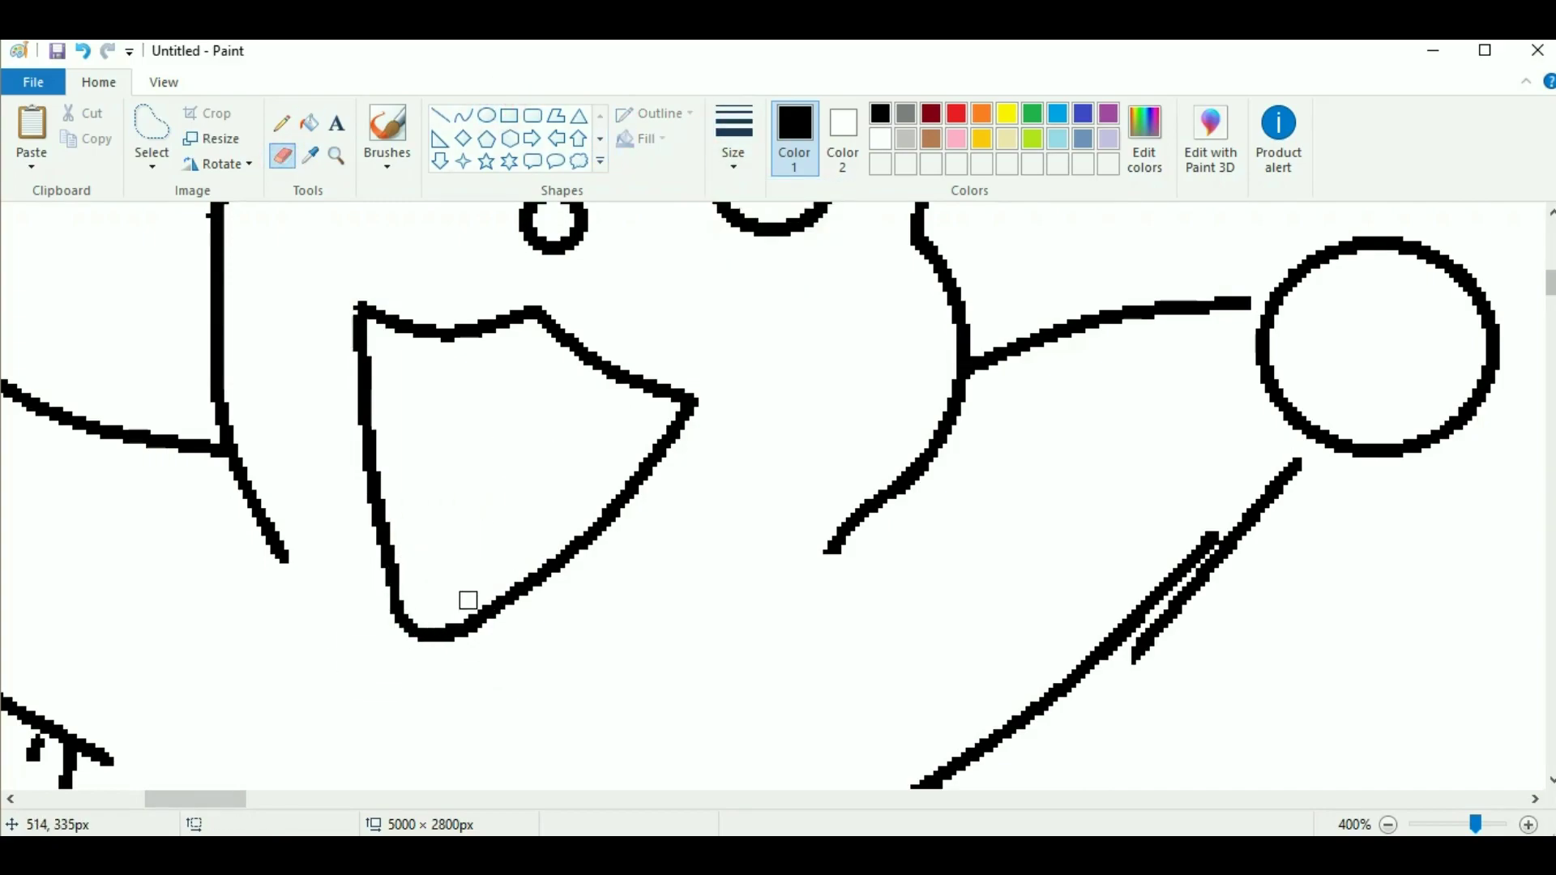
Redraw the mouth's right side and then its left side, about 5 × 53 px, to make the mouth narrower
{"action": "left_click_drag", "start_coordinate": [693, 410], "coordinate": [469, 630]}
{"action": "left_click", "coordinate": [463, 115]}
{"action": "left_click_drag", "start_coordinate": [556, 546], "coordinate": [572, 531]}
{"action": "left_click", "coordinate": [282, 156]}
{"action": "scroll", "coordinate": [486, 535], "scroll_direction": "down", "scroll_amount": 3}
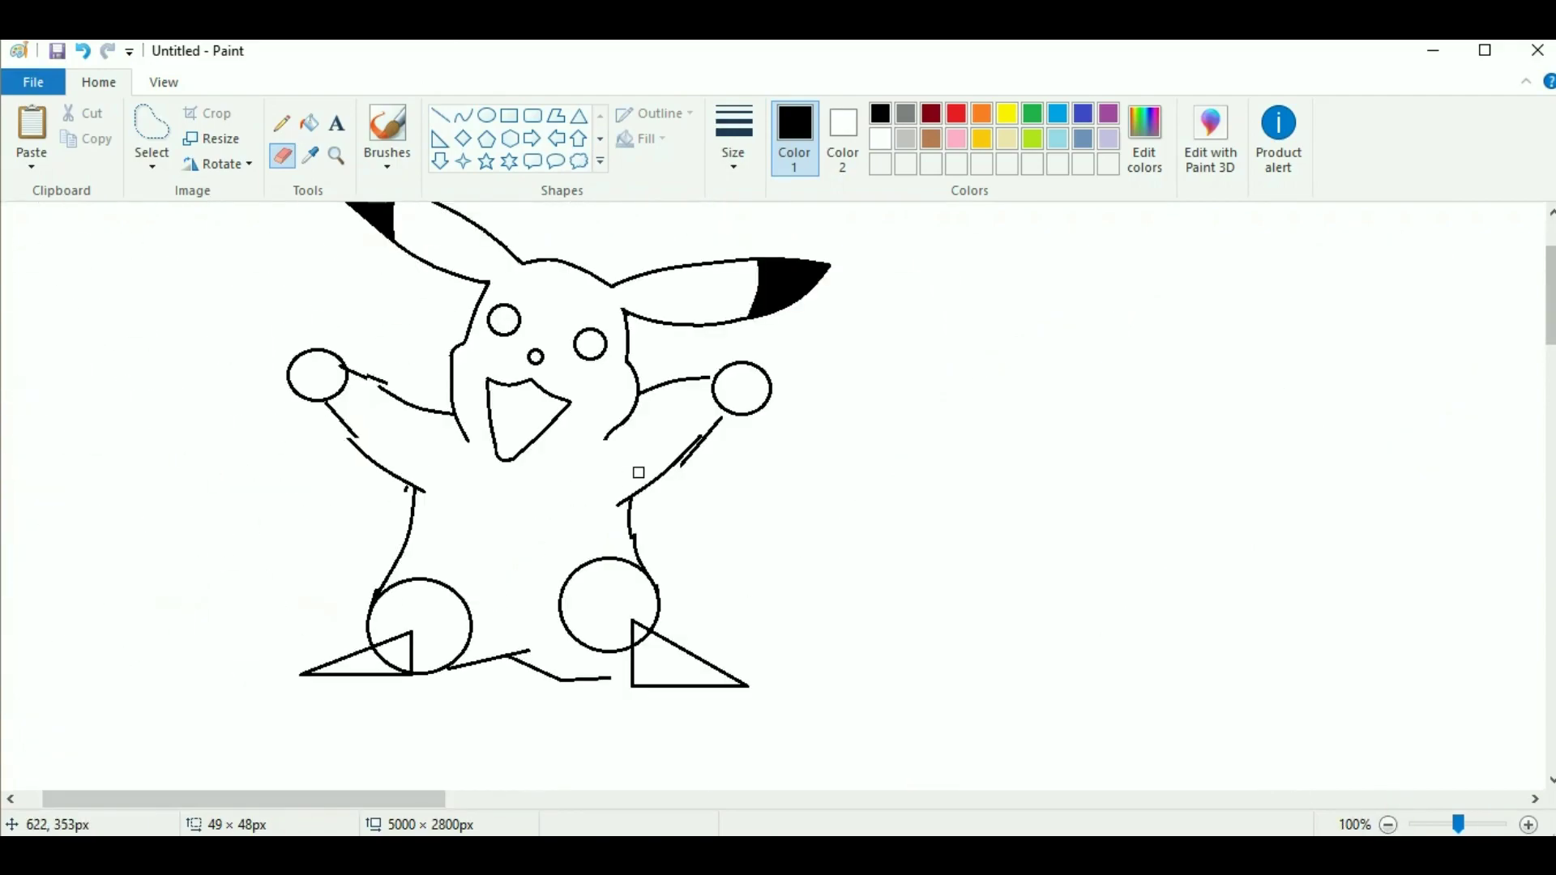
{"action": "left_click_drag", "start_coordinate": [490, 381], "coordinate": [494, 430]}
Erase the left cheek's outline down to the jaw
{"action": "left_click", "coordinate": [282, 156]}
{"action": "left_click_drag", "start_coordinate": [451, 357], "coordinate": [452, 445]}
{"action": "scroll", "coordinate": [1015, 440], "scroll_direction": "up", "scroll_amount": 3}
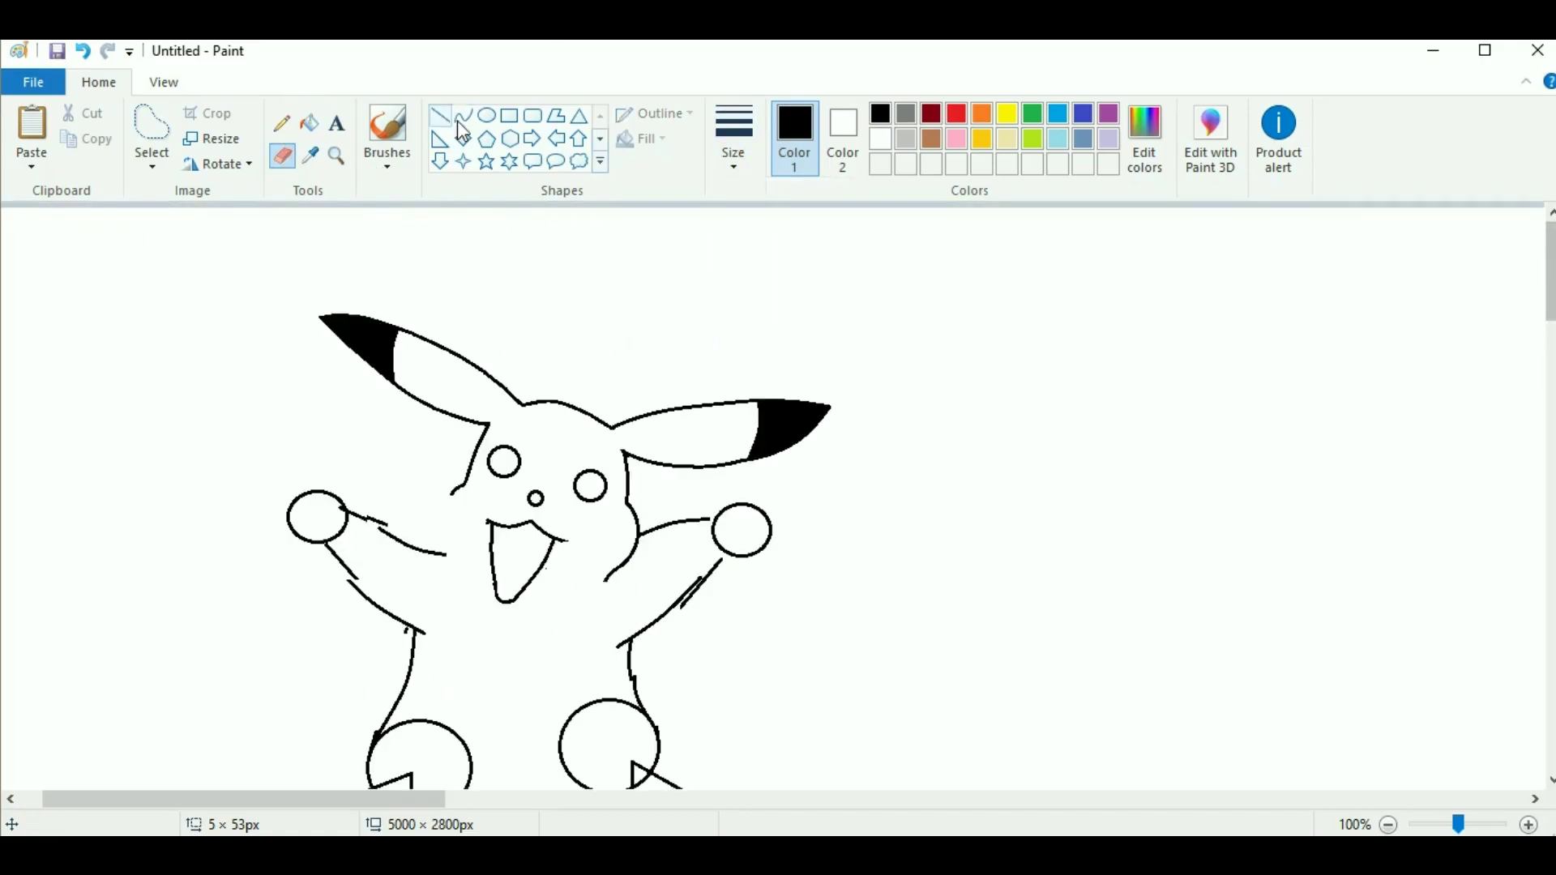
Select the right half of the character with its ear, eye and arm and move it outward to widen the head
{"action": "left_click", "coordinate": [152, 130]}
{"action": "left_click_drag", "start_coordinate": [553, 318], "coordinate": [889, 648]}
{"action": "left_click", "coordinate": [1052, 406]}
{"action": "left_click", "coordinate": [463, 115]}
{"action": "scroll", "coordinate": [581, 396], "scroll_direction": "up", "scroll_amount": 1}
{"action": "left_click_drag", "start_coordinate": [208, 796], "coordinate": [311, 795]}
{"action": "scroll", "coordinate": [365, 405], "scroll_direction": "down", "scroll_amount": 3}
{"action": "left_click_drag", "start_coordinate": [333, 307], "coordinate": [445, 312]}
{"action": "key", "text": "ctrl+z"}
Draw an ellipse between the ears and erase its lower part, keeping the upper arc as the head's top
{"action": "left_click", "coordinate": [487, 115]}
{"action": "left_click_drag", "start_coordinate": [289, 298], "coordinate": [433, 433]}
{"action": "left_click_drag", "start_coordinate": [433, 365], "coordinate": [488, 364]}
{"action": "left_click", "coordinate": [282, 156]}
{"action": "left_click_drag", "start_coordinate": [453, 313], "coordinate": [411, 419]}
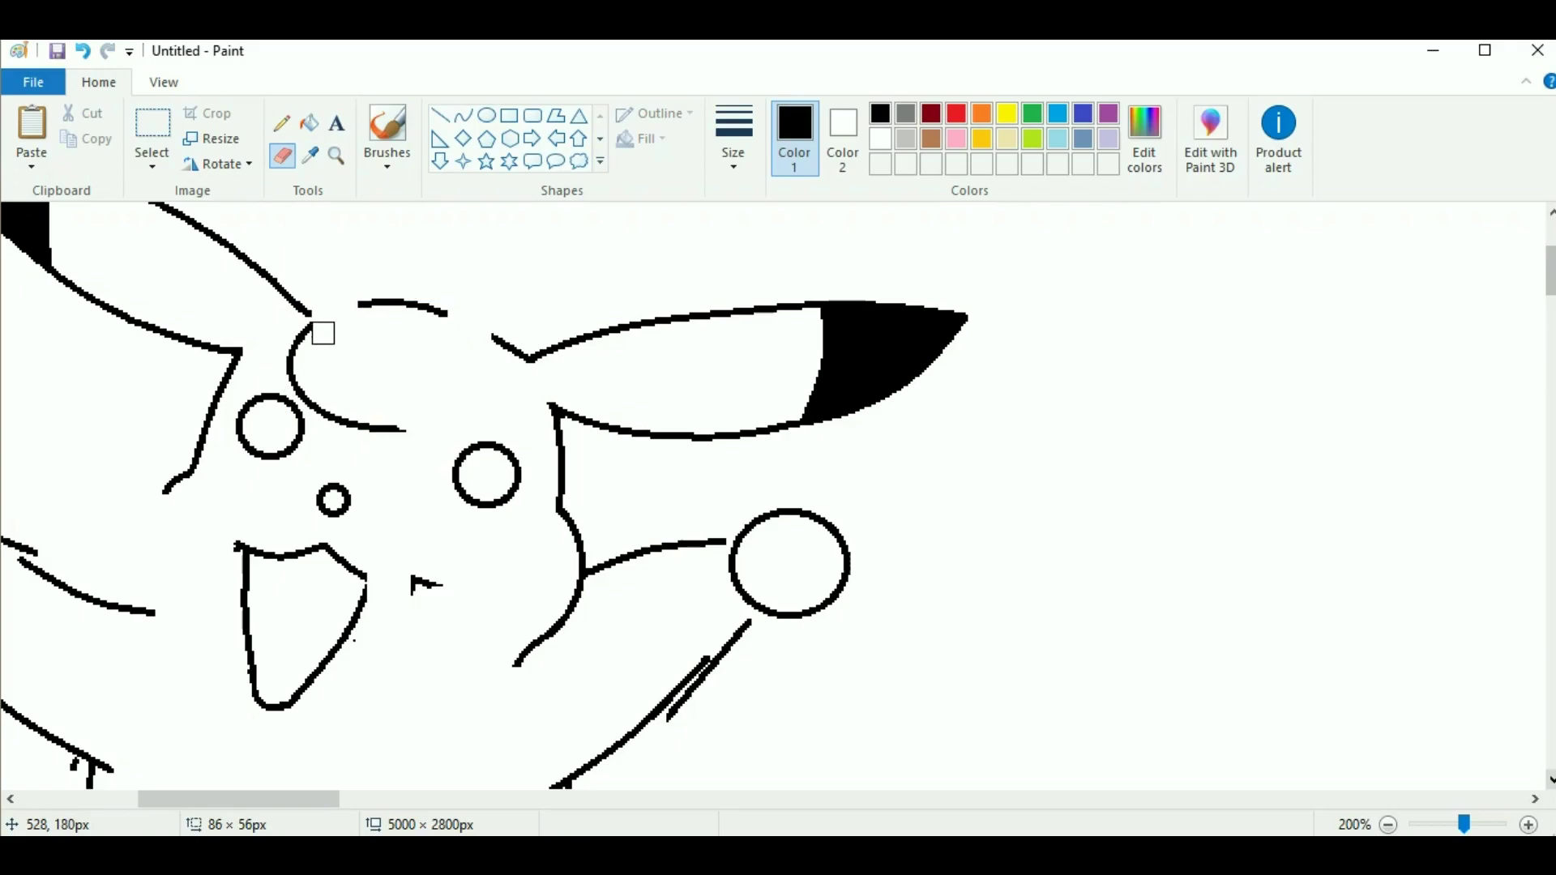
{"action": "left_click_drag", "start_coordinate": [324, 333], "coordinate": [413, 425]}
Bridge the gaps between the head's top arc and the ears with curves, the right one about 35 × 16 px
{"action": "scroll", "coordinate": [414, 426], "scroll_direction": "up", "scroll_amount": 1}
{"action": "left_click", "coordinate": [462, 115]}
{"action": "left_click_drag", "start_coordinate": [620, 420], "coordinate": [717, 399]}
{"action": "mouse_move", "coordinate": [978, 464]}
{"action": "left_mouse_down"}
{"action": "mouse_move", "coordinate": [843, 409]}
{"action": "mouse_move", "coordinate": [1002, 485]}
{"action": "left_mouse_up"}
{"action": "key", "text": "ctrl+z"}
{"action": "left_click", "coordinate": [282, 156]}
{"action": "left_click", "coordinate": [463, 115]}
Erase the nose and most of the mouth
{"action": "left_click", "coordinate": [282, 157]}
{"action": "scroll", "coordinate": [776, 504], "scroll_direction": "down", "scroll_amount": 3}
{"action": "left_click_drag", "start_coordinate": [645, 636], "coordinate": [673, 663]}
{"action": "scroll", "coordinate": [753, 637], "scroll_direction": "down", "scroll_amount": 6}
{"action": "scroll", "coordinate": [1372, 770], "scroll_direction": "down", "scroll_amount": 1}
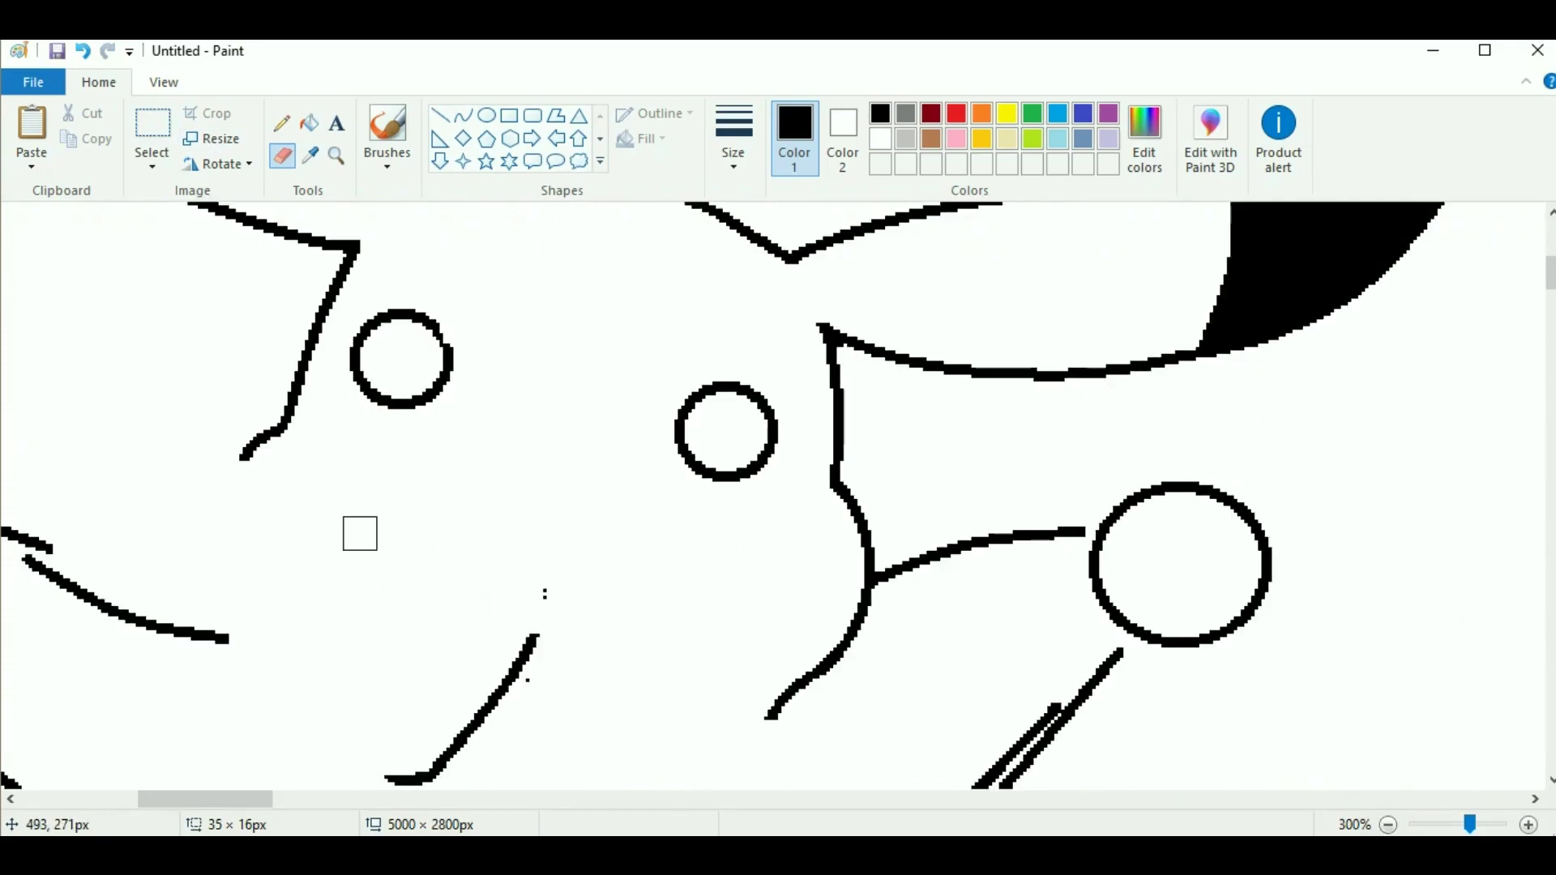
Select the right eye with a free-form selection and move it slightly toward the left eye
{"action": "left_click", "coordinate": [152, 128]}
{"action": "left_click_drag", "start_coordinate": [805, 366], "coordinate": [712, 333]}
{"action": "left_click_drag", "start_coordinate": [690, 392], "coordinate": [679, 392]}
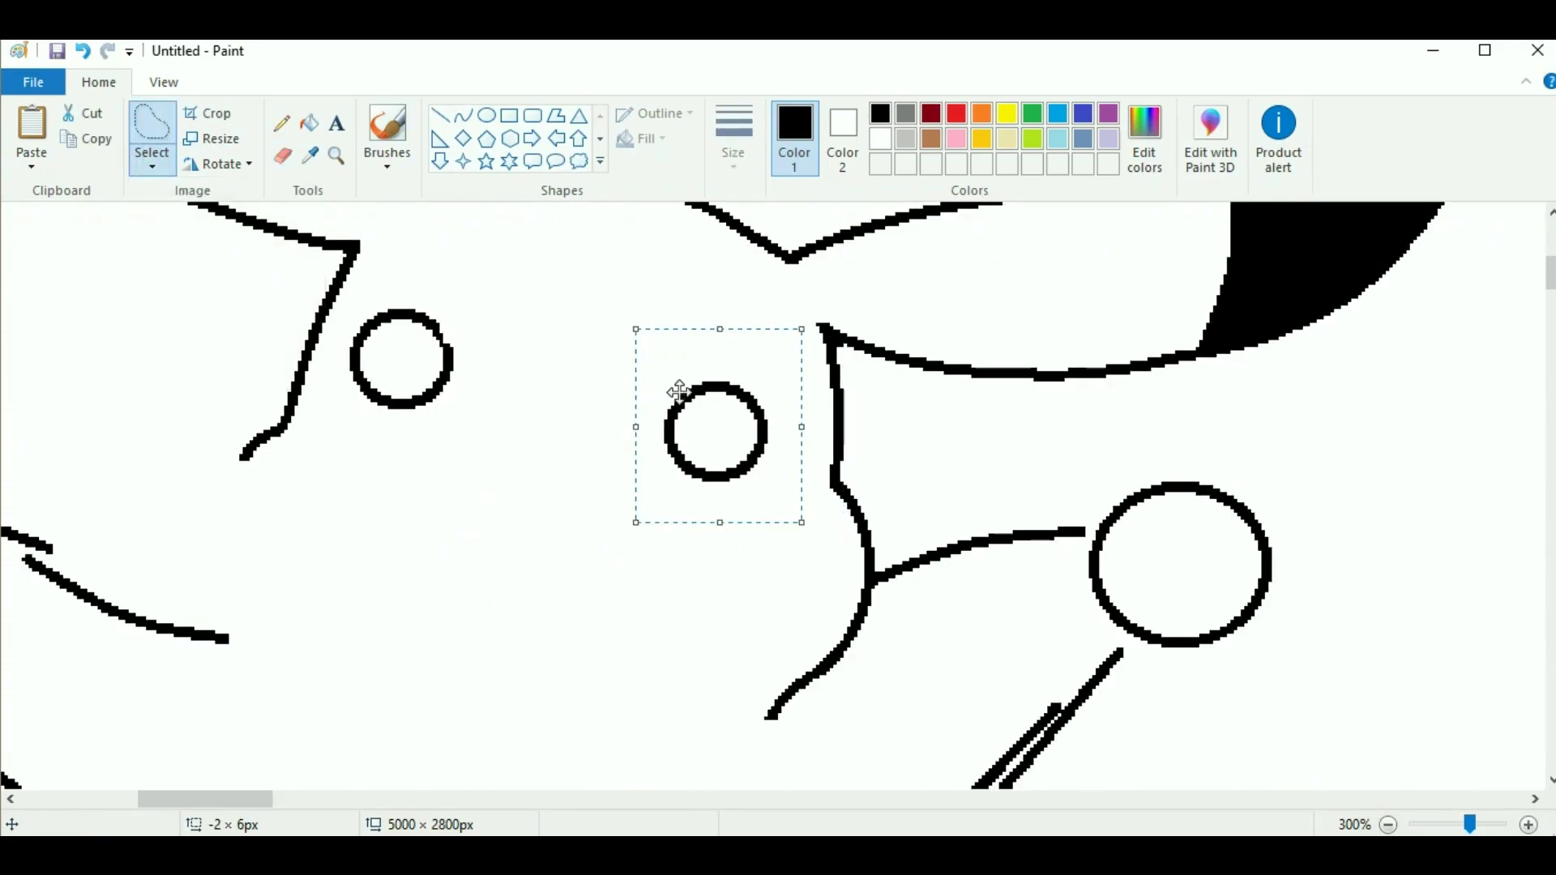
Move the selected left eye slightly toward the right eye with small horizontal nudges
{"action": "scroll", "coordinate": [679, 393], "scroll_direction": "up", "scroll_amount": 3}
{"action": "left_click_drag", "start_coordinate": [490, 421], "coordinate": [489, 444]}
{"action": "key", "text": "Right"}
{"action": "key", "text": "Right"}
{"action": "key", "text": "Right"}
{"action": "key", "text": "Right"}
{"action": "key", "text": "Right"}
{"action": "key", "text": "Right"}
{"action": "key", "text": "Right"}
{"action": "key", "text": "Right"}
{"action": "key", "text": "Right"}
{"action": "key", "text": "Right"}
{"action": "key", "text": "Right"}
{"action": "key", "text": "Right"}
{"action": "key", "text": "Right"}
{"action": "key", "text": "Right"}
{"action": "key", "text": "Right"}
{"action": "key", "text": "Right"}
{"action": "key", "text": "Left"}
{"action": "key", "text": "Left"}
{"action": "key", "text": "Left"}
{"action": "key", "text": "Left"}
{"action": "key", "text": "Right"}
Draw a small circular pupil inside each eye, the right one about 11 × 10 px
{"action": "mouse_move", "coordinate": [388, 452]}
{"action": "left_mouse_down"}
{"action": "mouse_move", "coordinate": [410, 573]}
{"action": "mouse_move", "coordinate": [424, 490]}
{"action": "mouse_move", "coordinate": [684, 508]}
{"action": "mouse_move", "coordinate": [451, 511]}
{"action": "left_mouse_up"}
{"action": "mouse_move", "coordinate": [389, 453]}
{"action": "left_mouse_down"}
{"action": "mouse_move", "coordinate": [368, 504]}
{"action": "mouse_move", "coordinate": [375, 486]}
{"action": "left_mouse_up"}
{"action": "mouse_move", "coordinate": [448, 513]}
{"action": "left_mouse_down"}
{"action": "mouse_move", "coordinate": [434, 507]}
{"action": "mouse_move", "coordinate": [461, 528]}
{"action": "left_mouse_up"}
{"action": "left_click", "coordinate": [486, 115]}
{"action": "left_click_drag", "start_coordinate": [572, 469], "coordinate": [718, 581]}
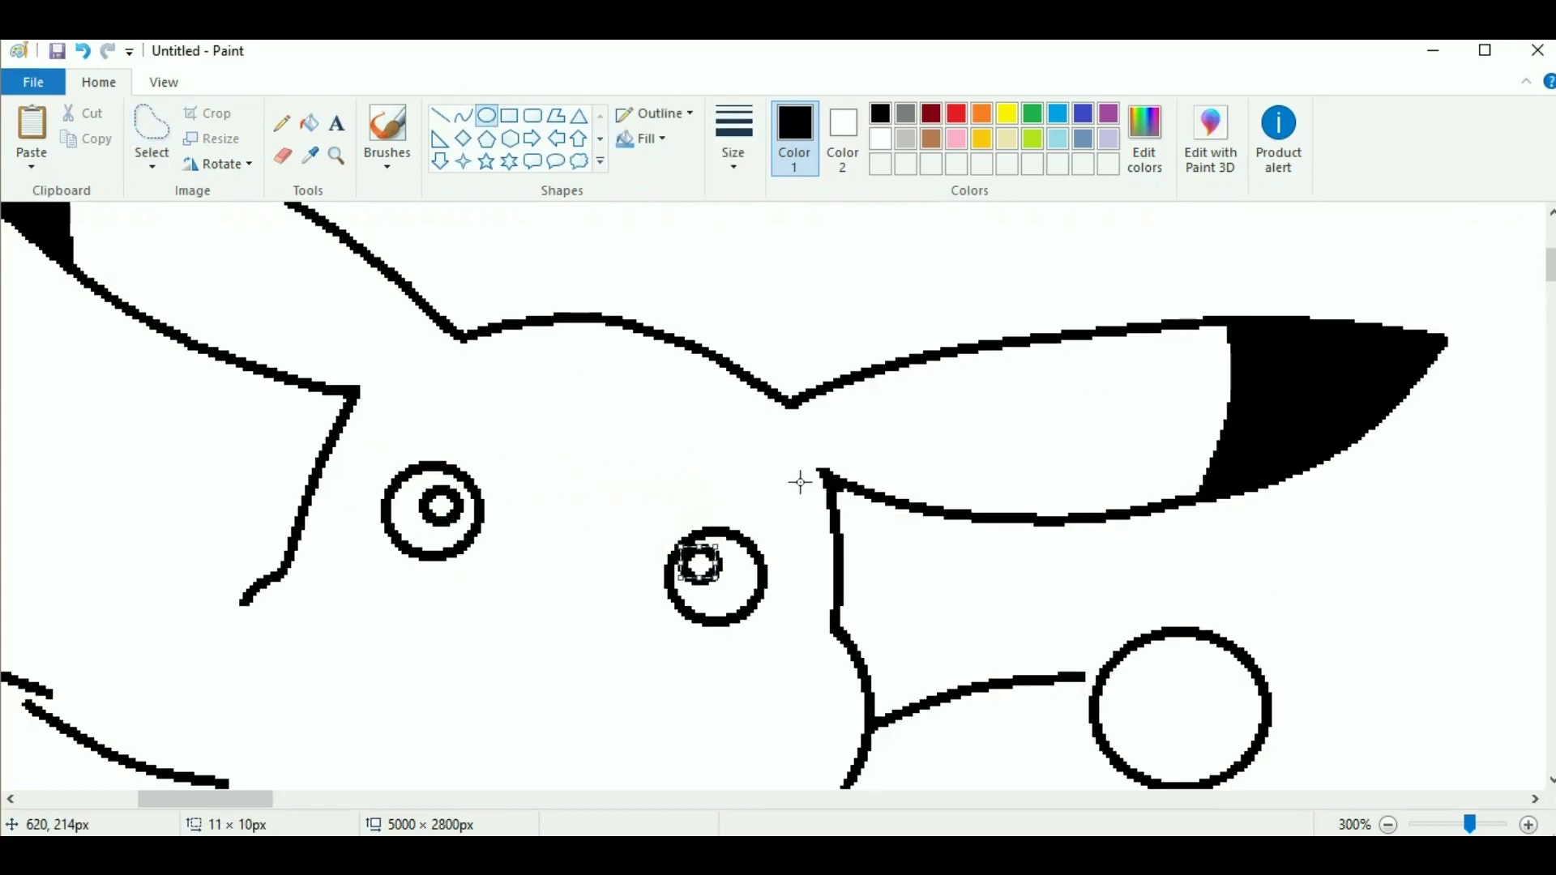
Try filling both eyes black around small white pupils
{"action": "scroll", "coordinate": [673, 468], "scroll_direction": "down", "scroll_amount": 3}
{"action": "key", "text": "alt+h"}
{"action": "key", "text": "e"}
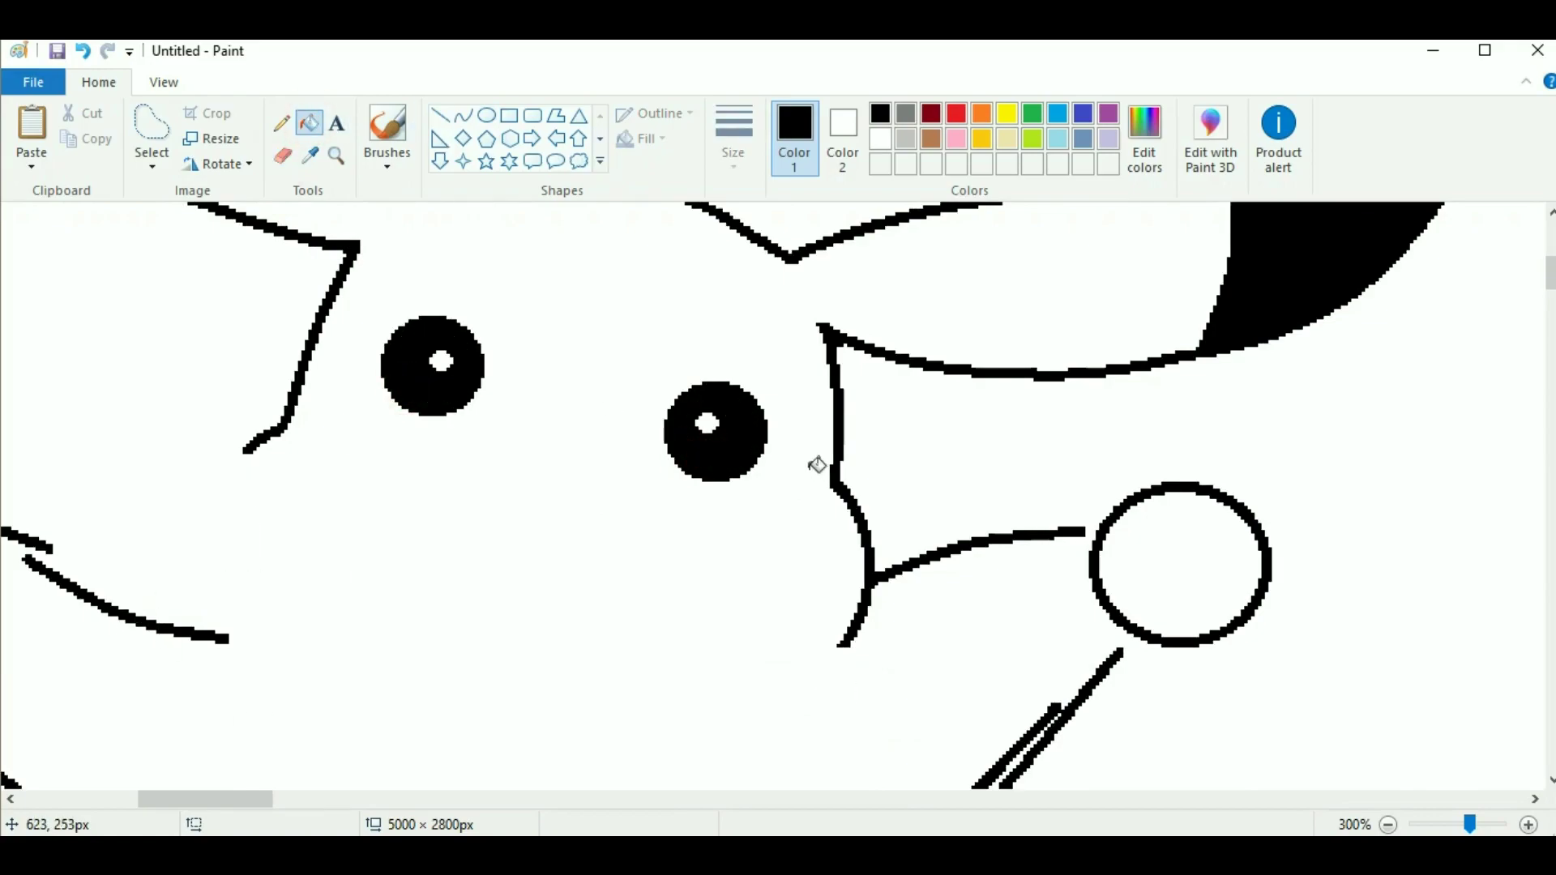
Draw a small rounded nose between the eyes with an ellipse and curves, and fill it black except for a tiny highlight
{"action": "left_click", "coordinate": [486, 116]}
{"action": "mouse_move", "coordinate": [531, 431]}
{"action": "left_mouse_down"}
{"action": "mouse_move", "coordinate": [581, 481]}
{"action": "mouse_move", "coordinate": [561, 469]}
{"action": "left_mouse_up"}
{"action": "left_click", "coordinate": [463, 115]}
{"action": "key", "text": "alt+h"}
{"action": "key", "text": "f"}
{"action": "left_click", "coordinate": [579, 441]}
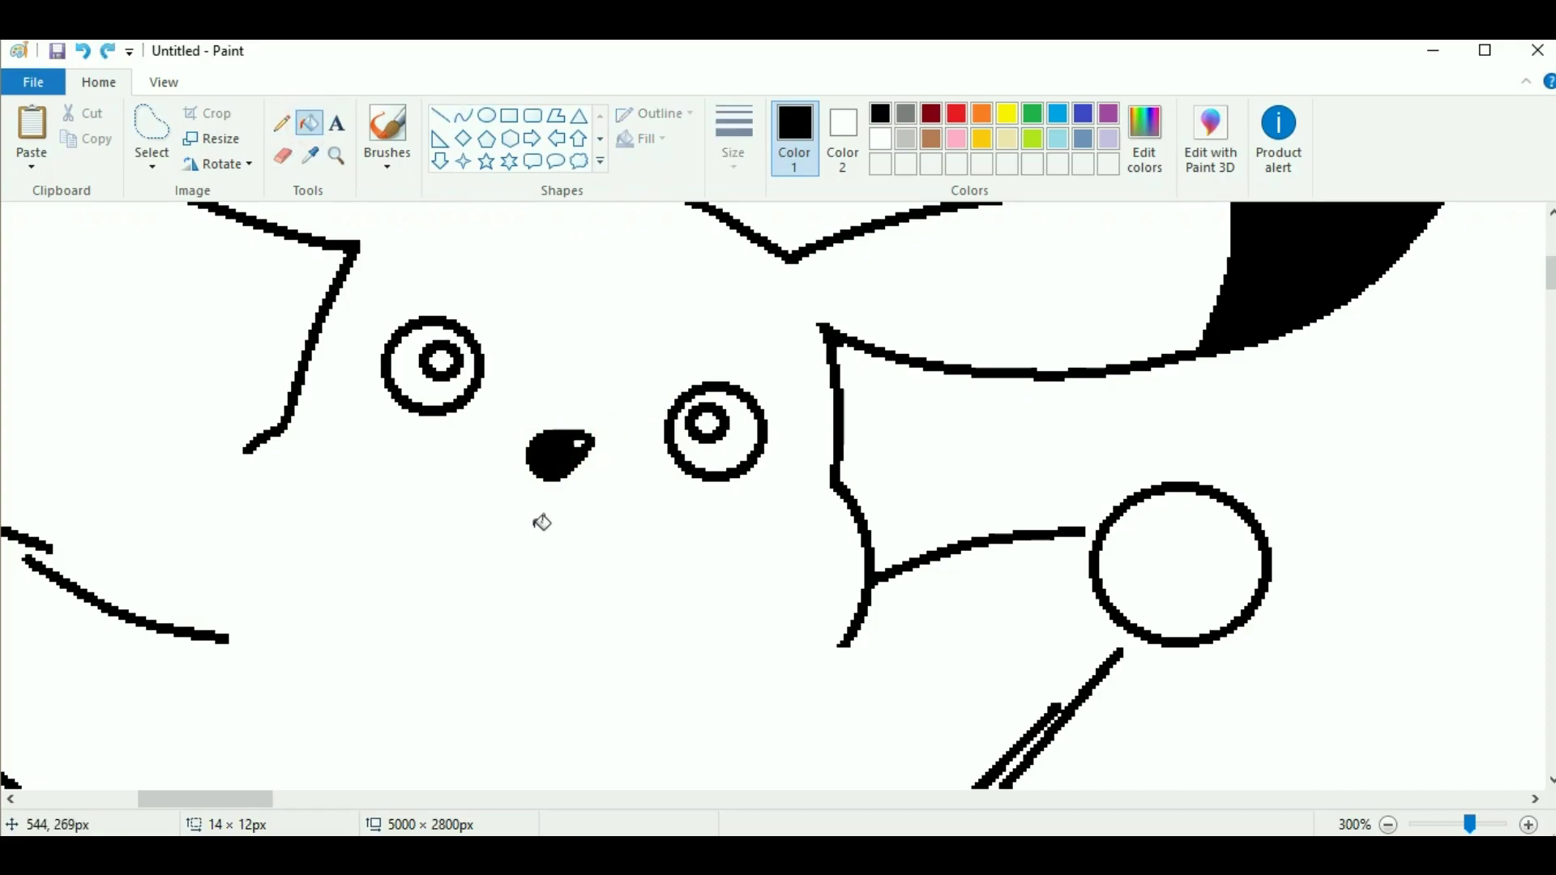
Draw the upper lip below the nose as two joined curves, the right one about 37 × 22 px, and trim the nose's lower edge
{"action": "left_click", "coordinate": [462, 116]}
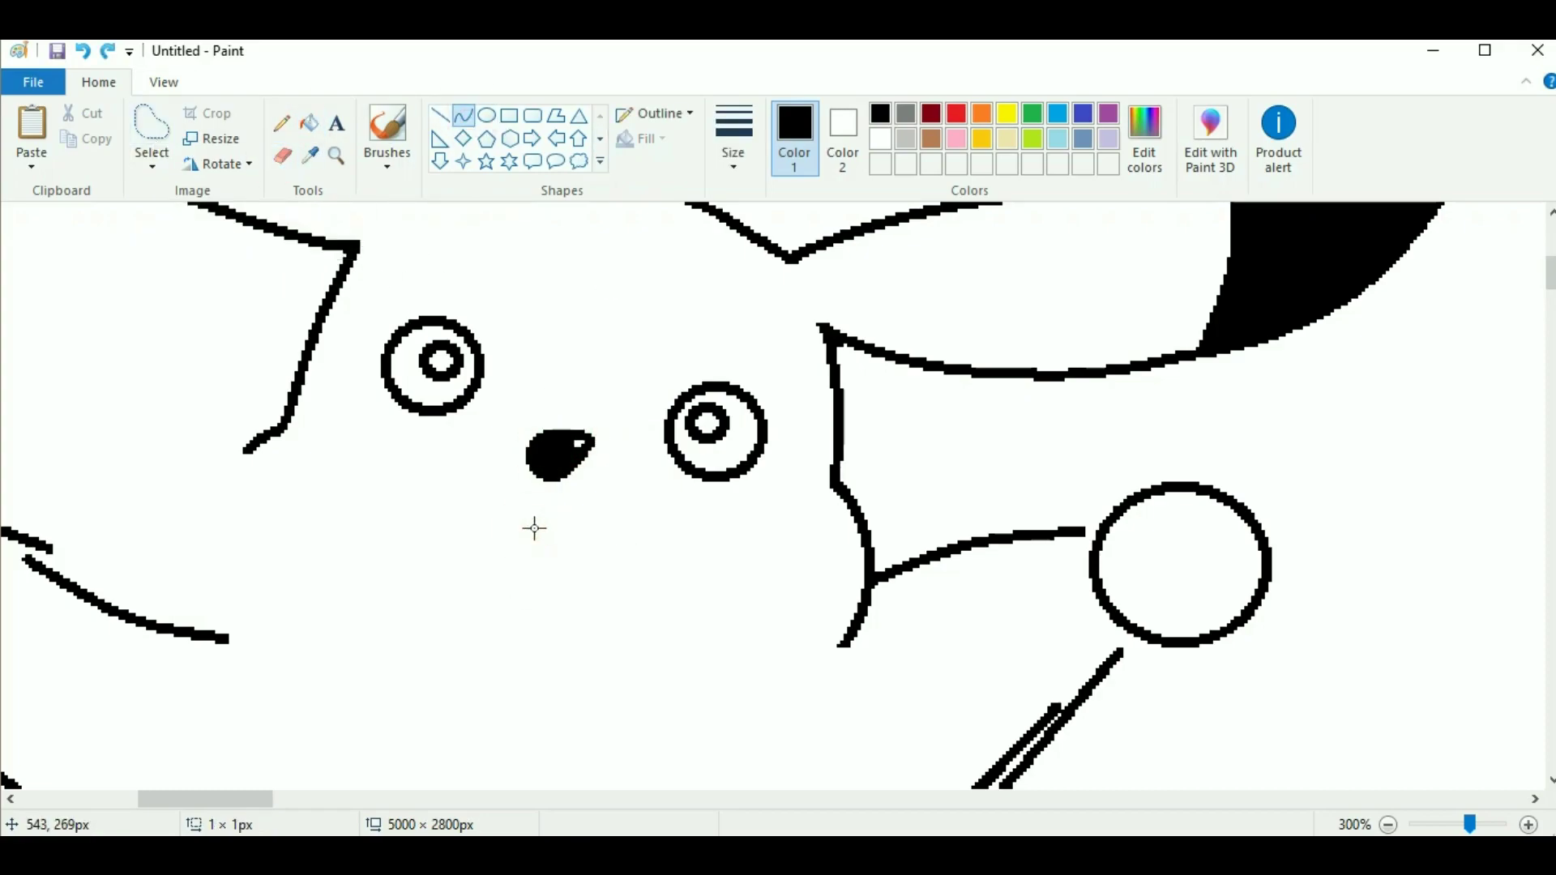
{"action": "left_click_drag", "start_coordinate": [535, 529], "coordinate": [393, 531]}
{"action": "left_click", "coordinate": [446, 541]}
{"action": "left_click_drag", "start_coordinate": [537, 528], "coordinate": [667, 601]}
{"action": "left_click_drag", "start_coordinate": [600, 566], "coordinate": [604, 569]}
{"action": "key", "text": "alt+h"}
{"action": "key", "text": "e"}
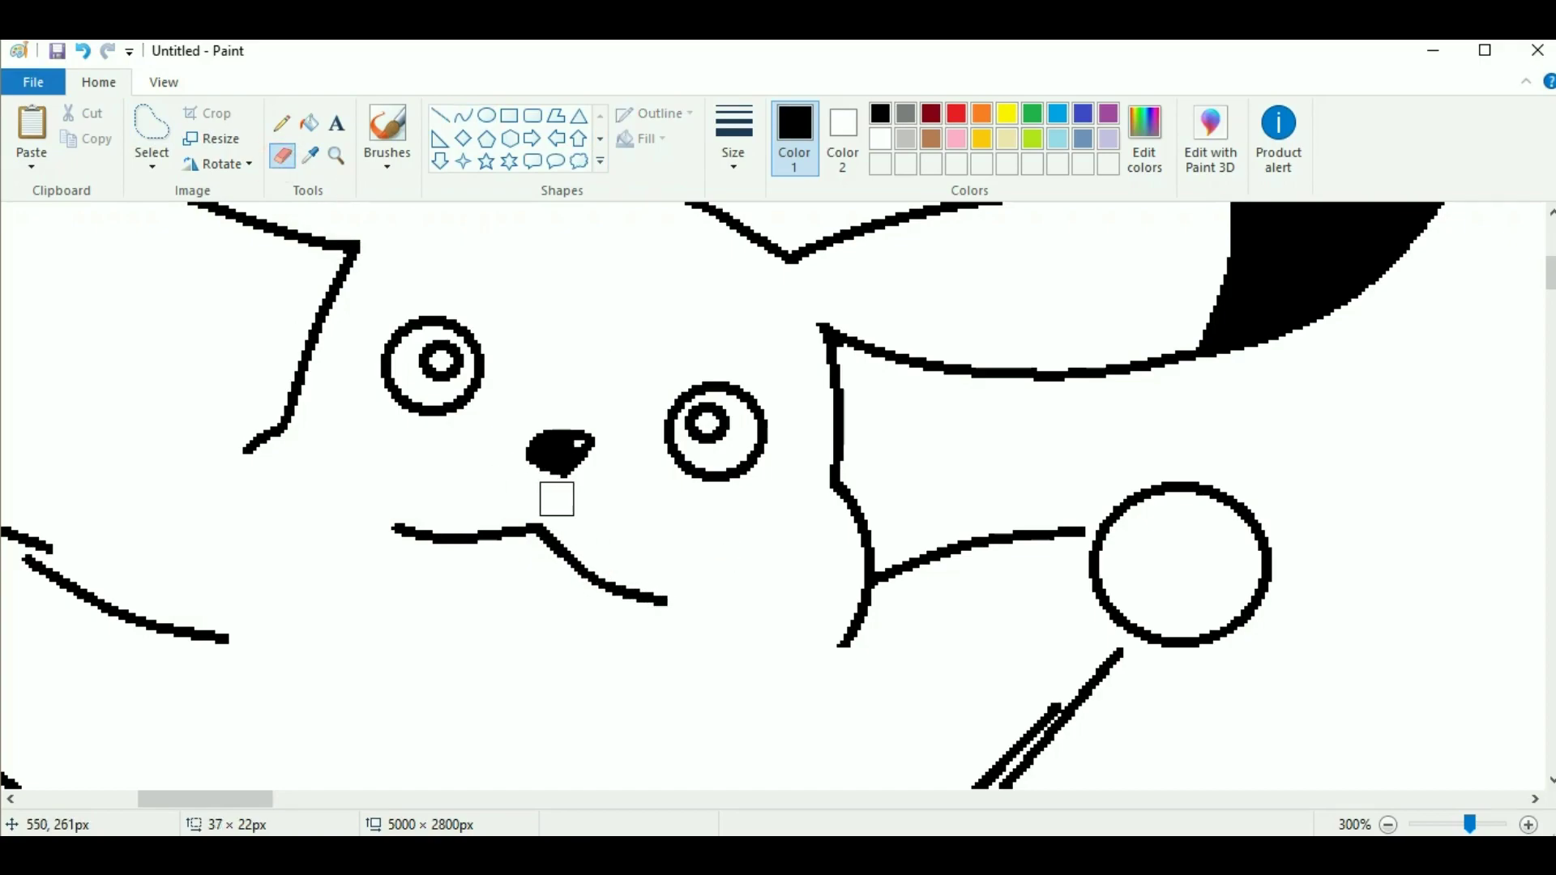
Outline an open mouth below the upper lip with curved left and right sides that meet at the bottom
{"action": "left_click", "coordinate": [486, 115]}
{"action": "scroll", "coordinate": [410, 465], "scroll_direction": "down", "scroll_amount": 3}
{"action": "mouse_move", "coordinate": [459, 517]}
{"action": "left_mouse_down"}
{"action": "mouse_move", "coordinate": [504, 556]}
{"action": "mouse_move", "coordinate": [468, 577]}
{"action": "left_mouse_up"}
{"action": "left_click", "coordinate": [463, 115]}
{"action": "left_click_drag", "start_coordinate": [411, 384], "coordinate": [430, 567]}
{"action": "left_click_drag", "start_coordinate": [416, 513], "coordinate": [409, 482]}
{"action": "left_click_drag", "start_coordinate": [491, 597], "coordinate": [623, 450]}
Erase the overlap at the mouth's bottom and close the gap with a curve about 24 × 19 px
{"action": "left_click", "coordinate": [282, 155]}
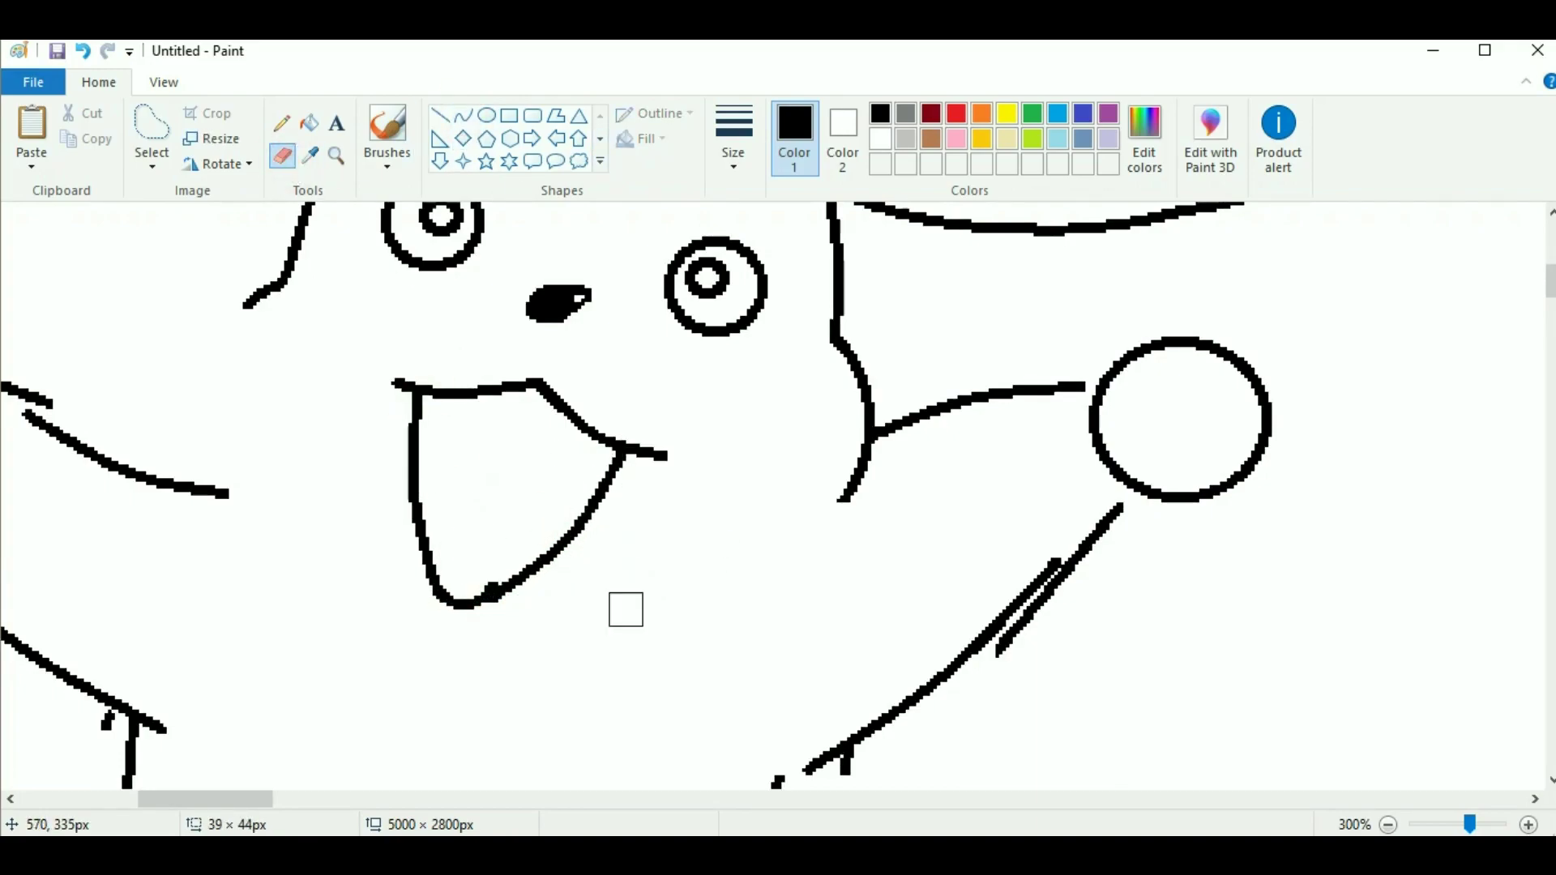
{"action": "scroll", "coordinate": [626, 609], "scroll_direction": "up", "scroll_amount": 1}
{"action": "scroll", "coordinate": [1066, 702], "scroll_direction": "down", "scroll_amount": 1}
{"action": "left_click_drag", "start_coordinate": [689, 567], "coordinate": [848, 545]}
{"action": "left_click", "coordinate": [463, 115]}
{"action": "scroll", "coordinate": [932, 567], "scroll_direction": "up", "scroll_amount": 1}
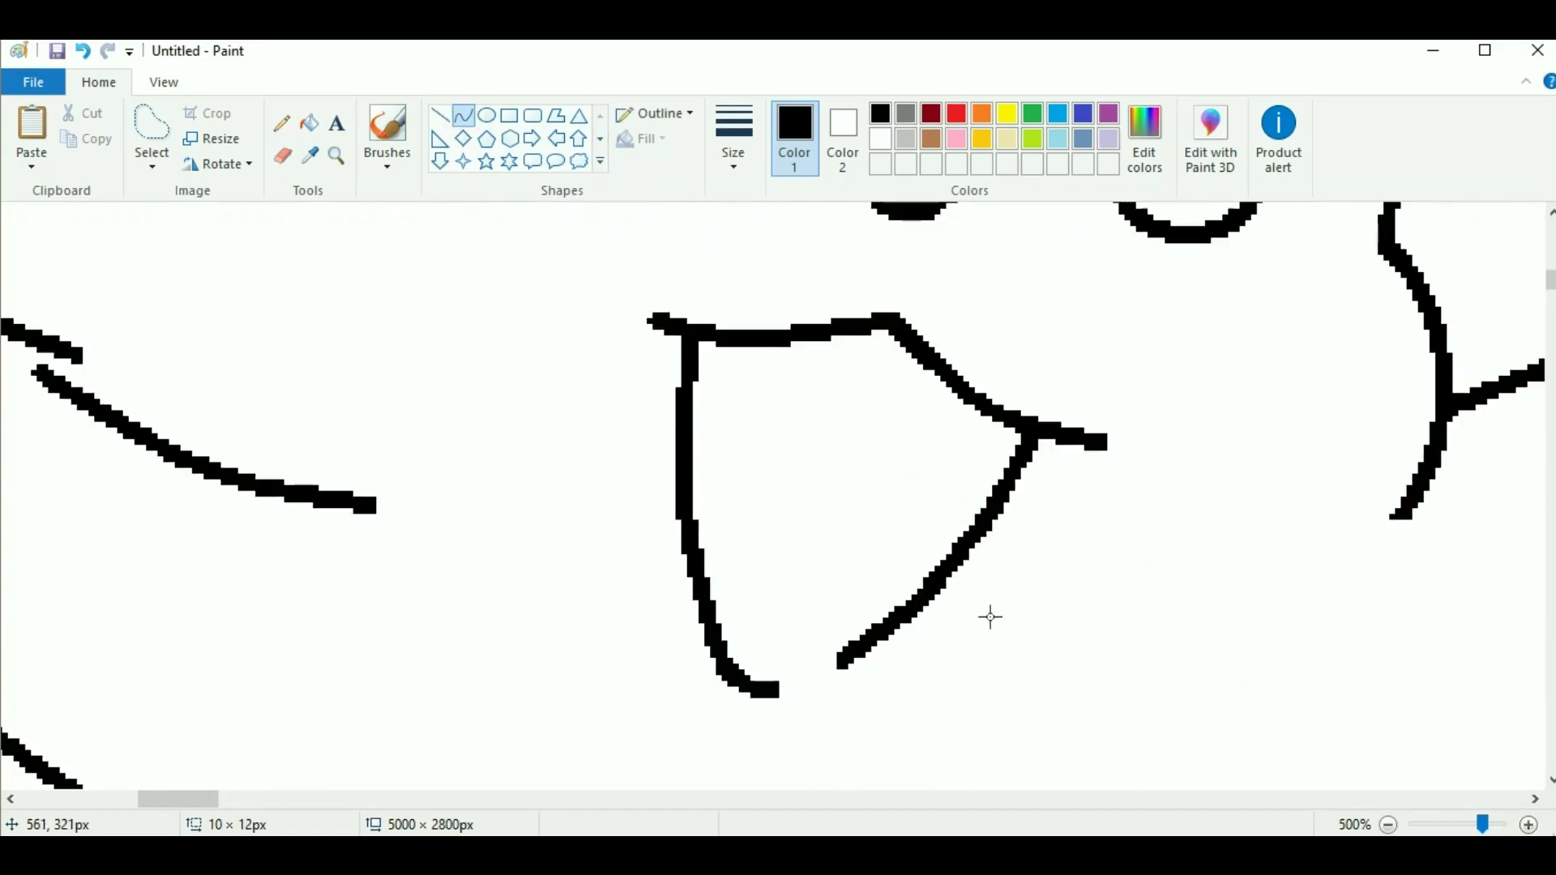
{"action": "mouse_move", "coordinate": [762, 690]}
{"action": "left_mouse_down"}
{"action": "mouse_move", "coordinate": [847, 658]}
{"action": "mouse_move", "coordinate": [929, 594]}
{"action": "left_mouse_up"}
{"action": "left_click", "coordinate": [282, 155]}
{"action": "left_click", "coordinate": [463, 115]}
{"action": "left_click_drag", "start_coordinate": [829, 658], "coordinate": [955, 558]}
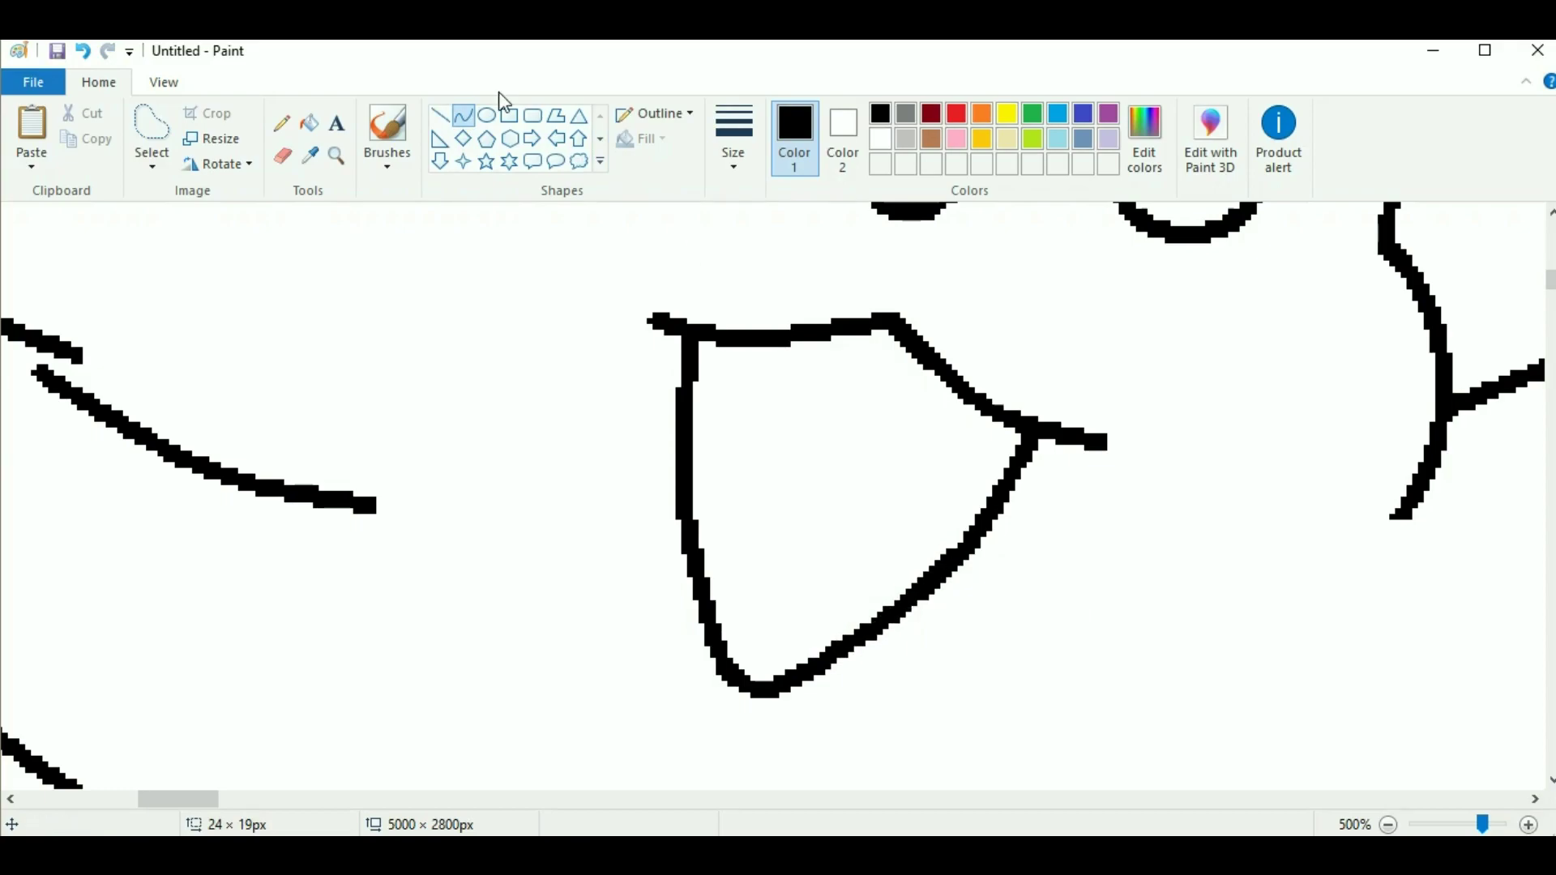
{"action": "left_click", "coordinate": [282, 156]}
Select the lower part of the mouth with a free-form selection and move it slightly down
{"action": "scroll", "coordinate": [896, 723], "scroll_direction": "down", "scroll_amount": 2}
{"action": "scroll", "coordinate": [712, 688], "scroll_direction": "down", "scroll_amount": 3}
{"action": "left_click", "coordinate": [151, 138]}
{"action": "left_click_drag", "start_coordinate": [375, 527], "coordinate": [636, 685]}
{"action": "left_click_drag", "start_coordinate": [405, 527], "coordinate": [409, 551]}
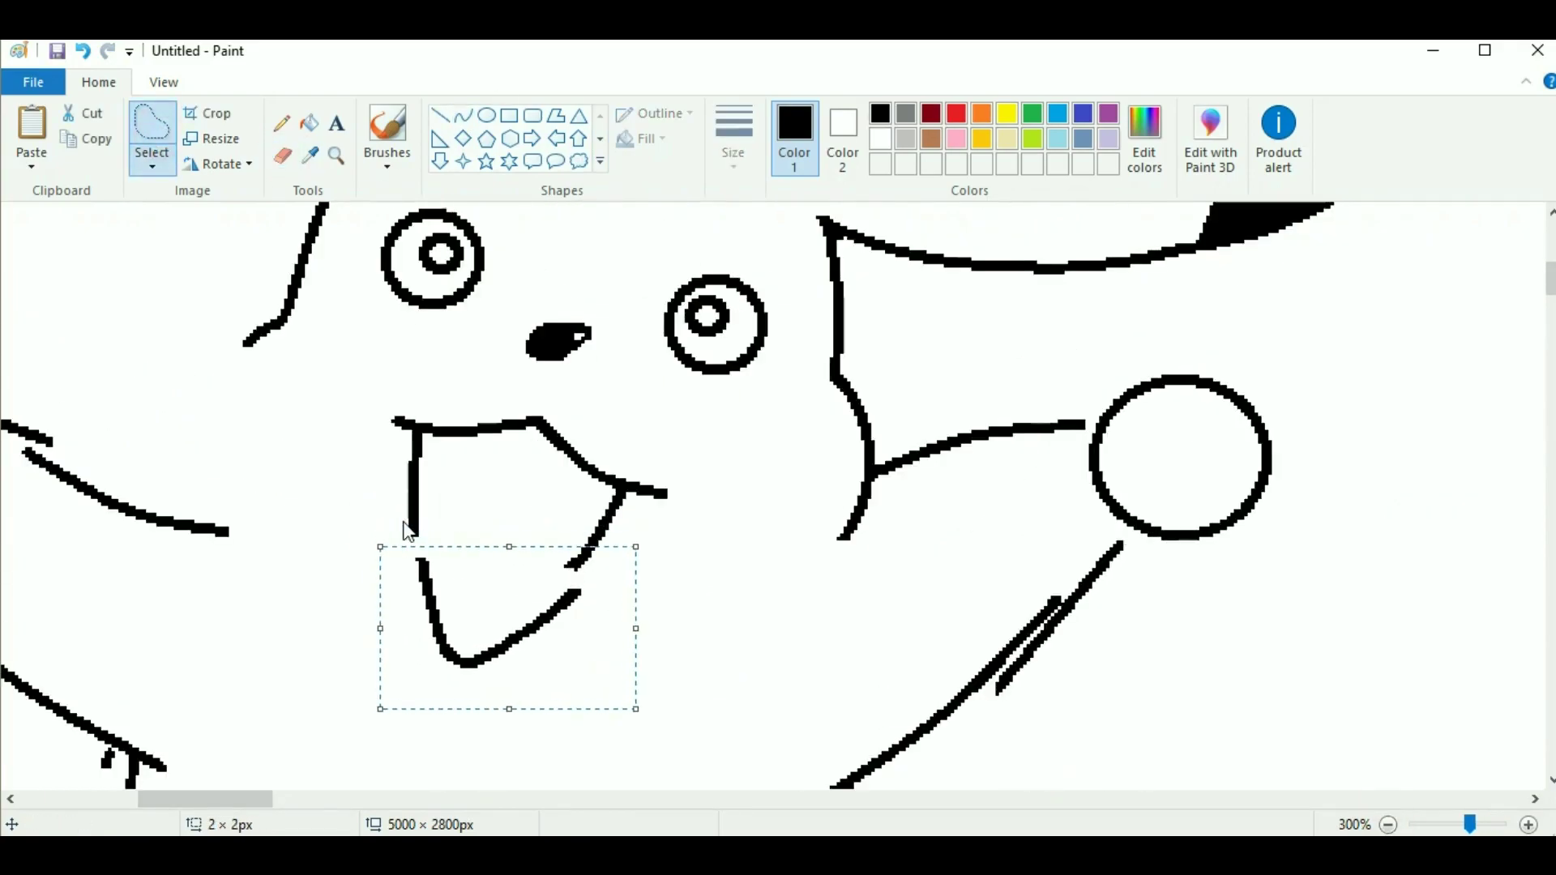
Erase the broken line ends and redraw the mouth's left side with a curve about 5 × 47 px
{"action": "left_click", "coordinate": [282, 156]}
{"action": "mouse_move", "coordinate": [498, 579]}
{"action": "left_mouse_down"}
{"action": "mouse_move", "coordinate": [408, 465]}
{"action": "mouse_move", "coordinate": [556, 613]}
{"action": "left_mouse_up"}
{"action": "left_click", "coordinate": [463, 115]}
{"action": "left_click_drag", "start_coordinate": [413, 431], "coordinate": [415, 602]}
{"action": "mouse_move", "coordinate": [559, 584]}
{"action": "left_mouse_down"}
{"action": "mouse_move", "coordinate": [584, 604]}
{"action": "mouse_move", "coordinate": [404, 519]}
{"action": "left_mouse_up"}
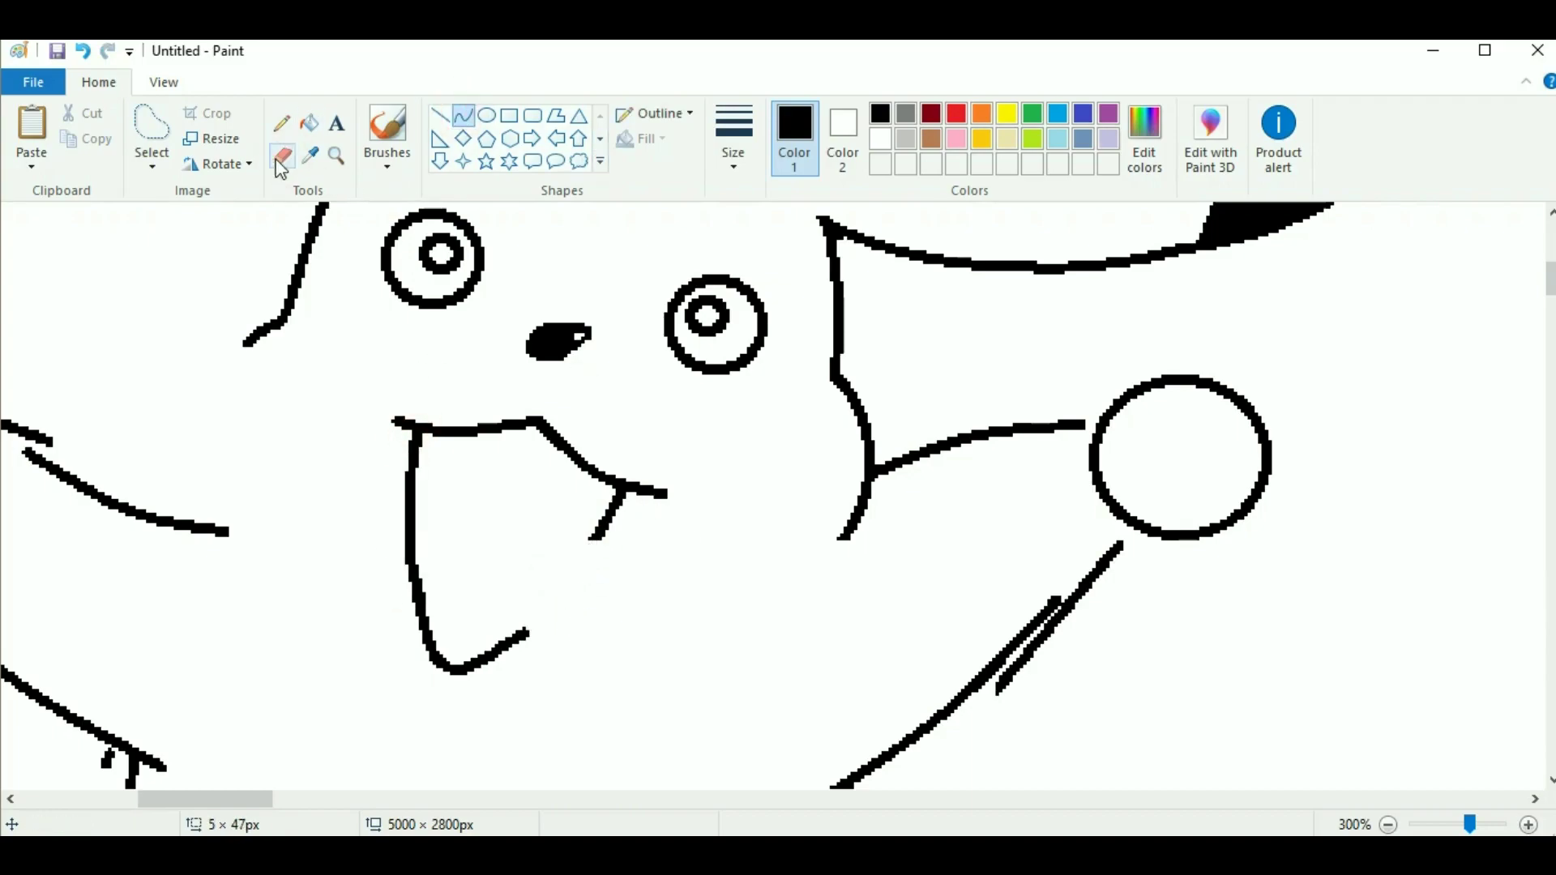
Redraw the mouth's right side with curves about 37 × 40 px and 10 × 17 px, undoing the attempts that do not fit
{"action": "left_click_drag", "start_coordinate": [596, 539], "coordinate": [545, 615]}
{"action": "key", "text": "ctrl+z"}
{"action": "scroll", "coordinate": [576, 562], "scroll_direction": "up", "scroll_amount": 1}
{"action": "left_click", "coordinate": [788, 364]}
{"action": "mouse_move", "coordinate": [712, 452]}
{"action": "left_mouse_down"}
{"action": "mouse_move", "coordinate": [666, 508]}
{"action": "mouse_move", "coordinate": [746, 416]}
{"action": "left_mouse_up"}
{"action": "left_click", "coordinate": [282, 156]}
{"action": "key", "text": "ctrl+z"}
{"action": "left_click", "coordinate": [282, 156]}
{"action": "left_click_drag", "start_coordinate": [673, 511], "coordinate": [781, 397]}
{"action": "key", "text": "ctrl+z"}
{"action": "left_click", "coordinate": [282, 155]}
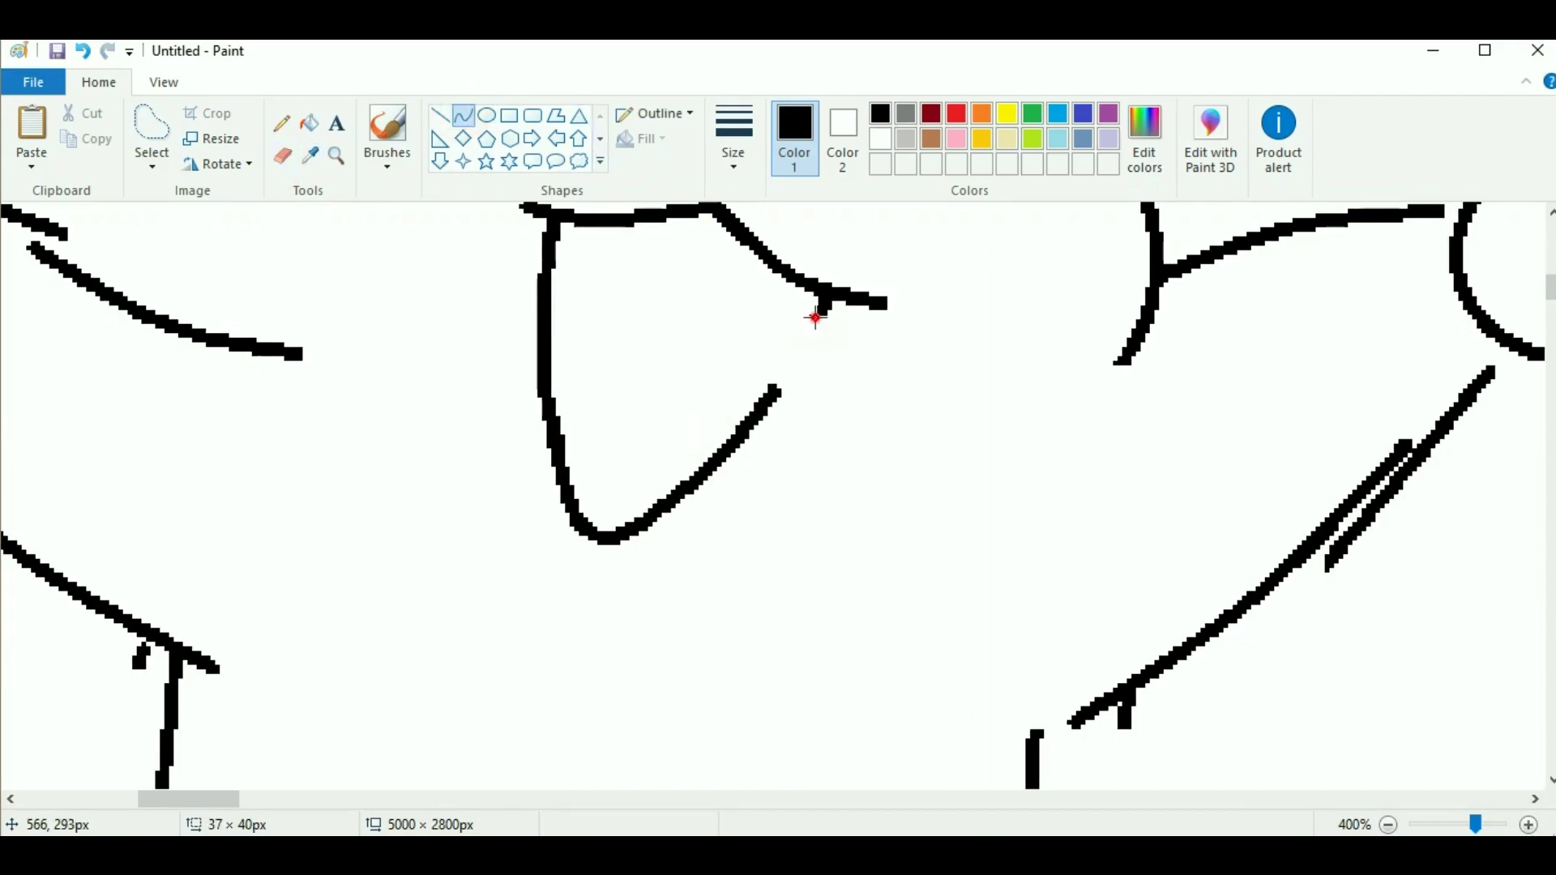
Extend the left side of the face downward with a curve about 11 × 51 px and erase the overlapping arm line
{"action": "scroll", "coordinate": [955, 636], "scroll_direction": "down", "scroll_amount": 3, "text": "ctrl"}
{"action": "scroll", "coordinate": [954, 636], "scroll_direction": "left", "scroll_amount": 5}
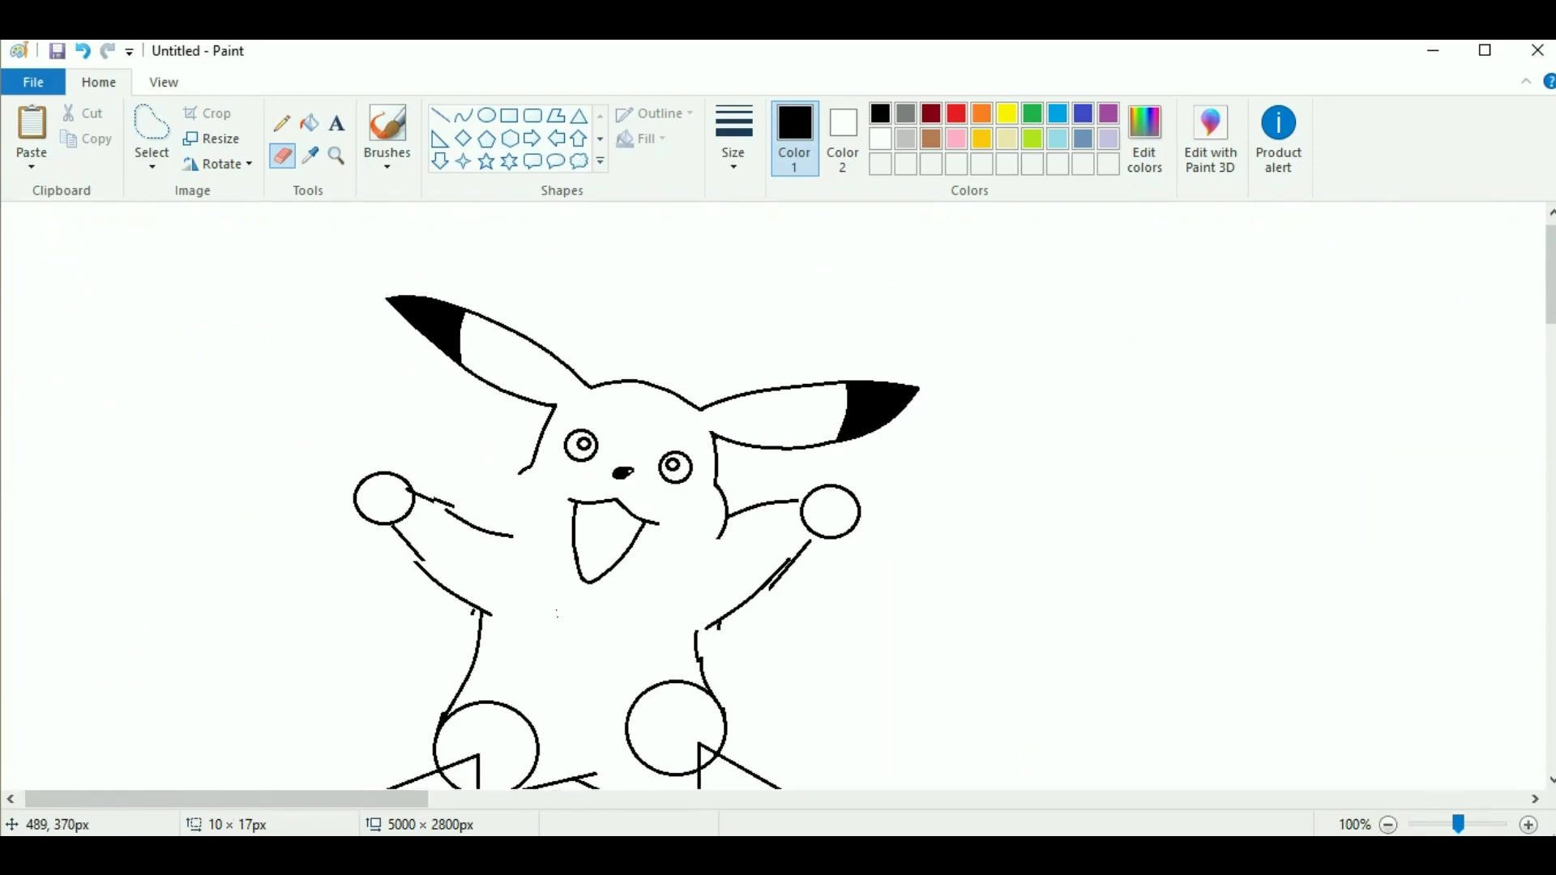
{"action": "left_click", "coordinate": [463, 115]}
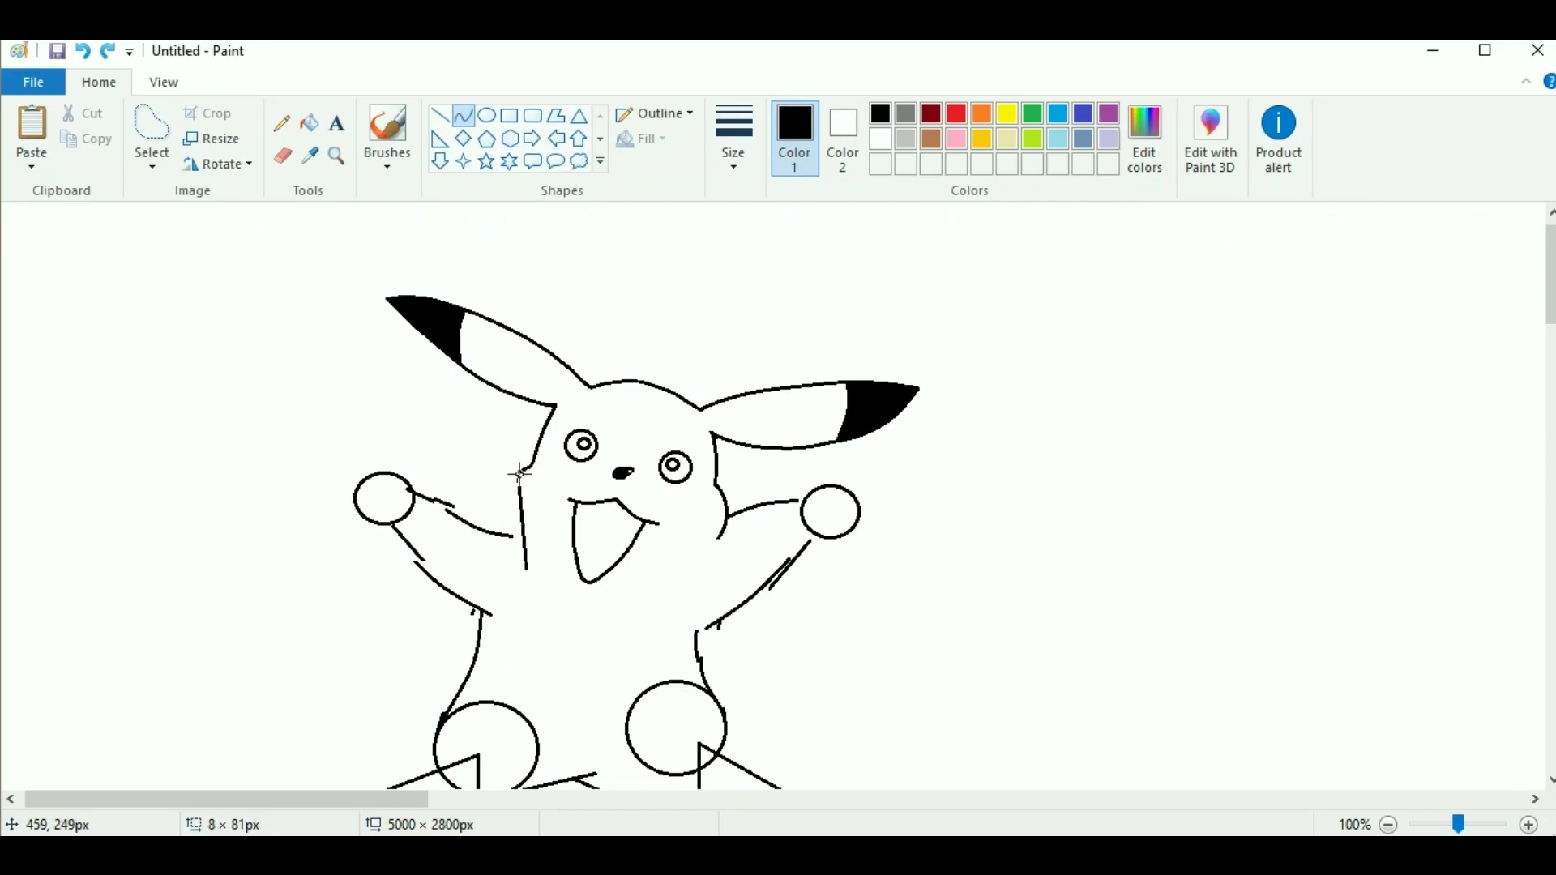
{"action": "scroll", "coordinate": [511, 534], "scroll_direction": "up", "scroll_amount": 2}
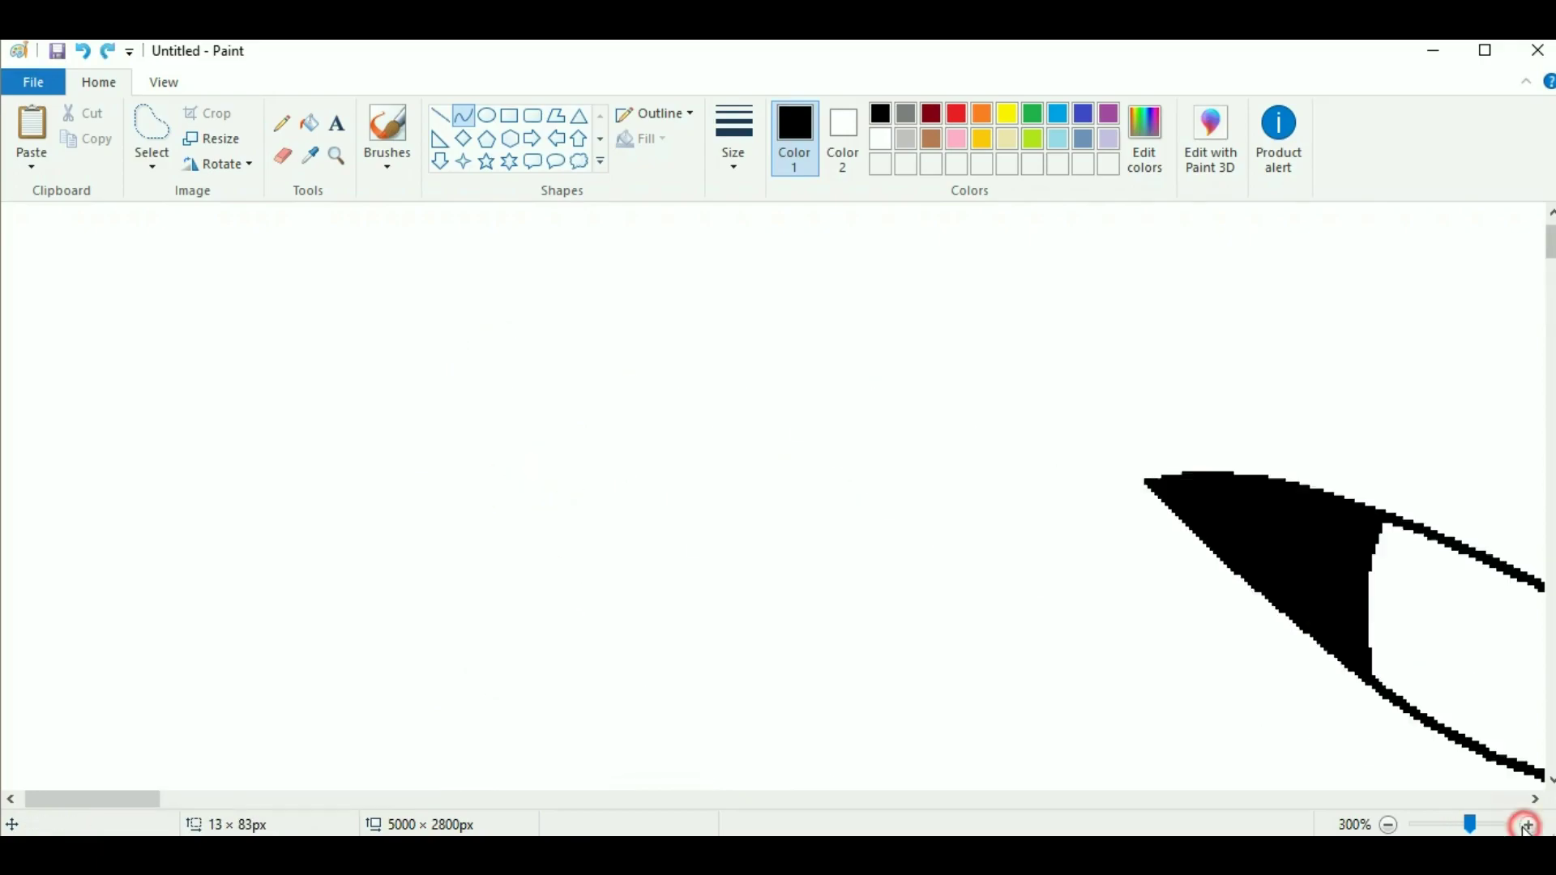
{"action": "left_click_drag", "start_coordinate": [249, 421], "coordinate": [229, 614]}
{"action": "left_click_drag", "start_coordinate": [229, 613], "coordinate": [200, 449]}
{"action": "left_click", "coordinate": [282, 156]}
{"action": "left_click_drag", "start_coordinate": [235, 604], "coordinate": [216, 608]}
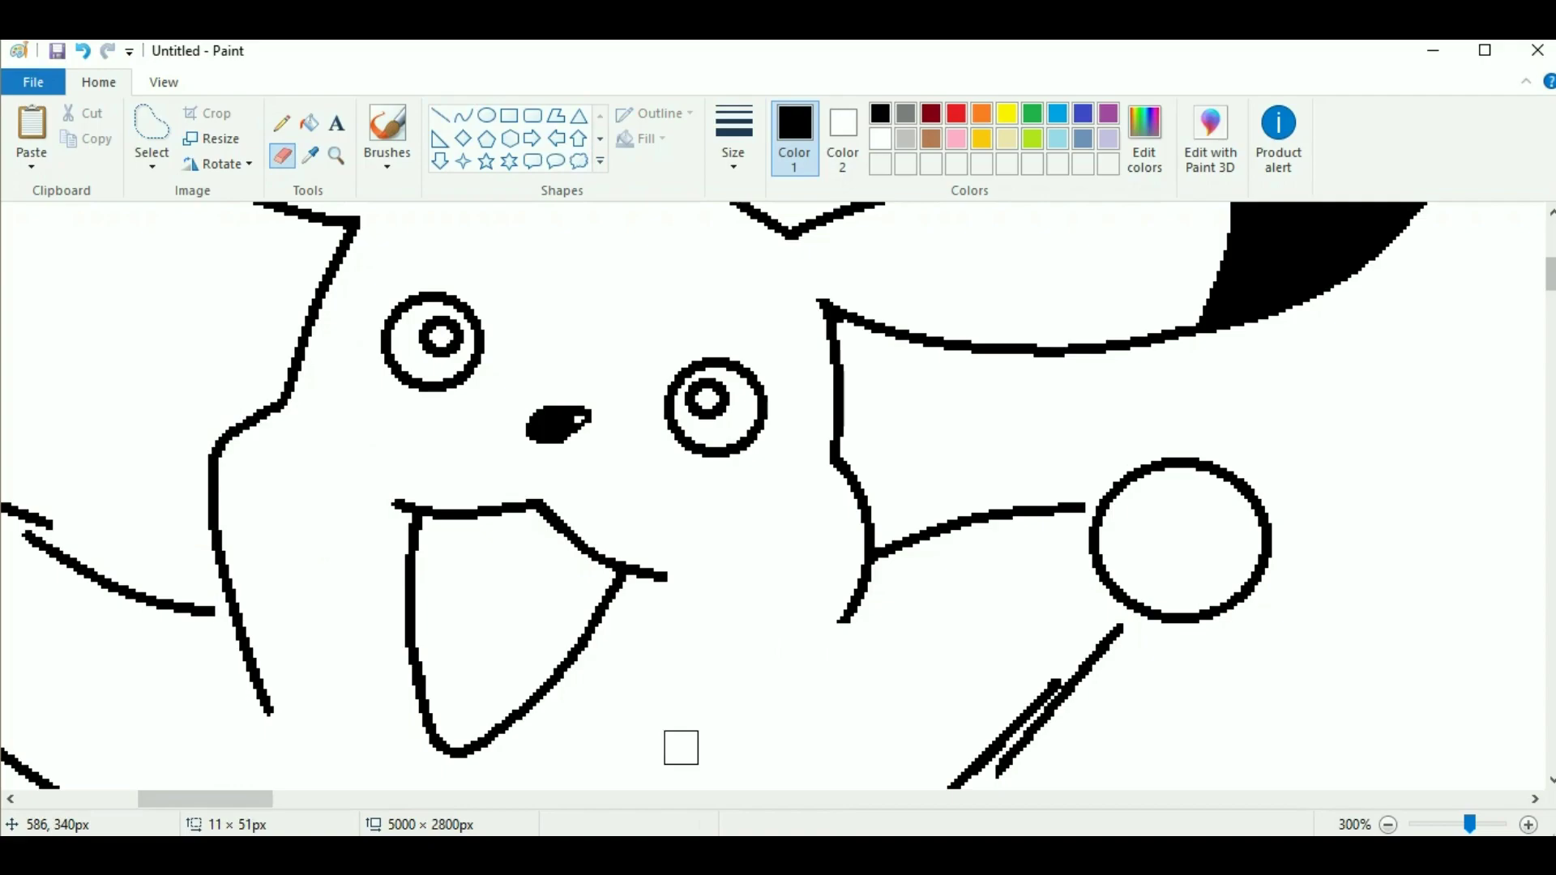
Try extending the right cheek with a curve about 61 × 42 px and adding a cheek circle about 45 × 47 px
{"action": "scroll", "coordinate": [680, 746], "scroll_direction": "down", "scroll_amount": 2}
{"action": "left_click", "coordinate": [464, 115]}
{"action": "left_click_drag", "start_coordinate": [635, 617], "coordinate": [845, 474]}
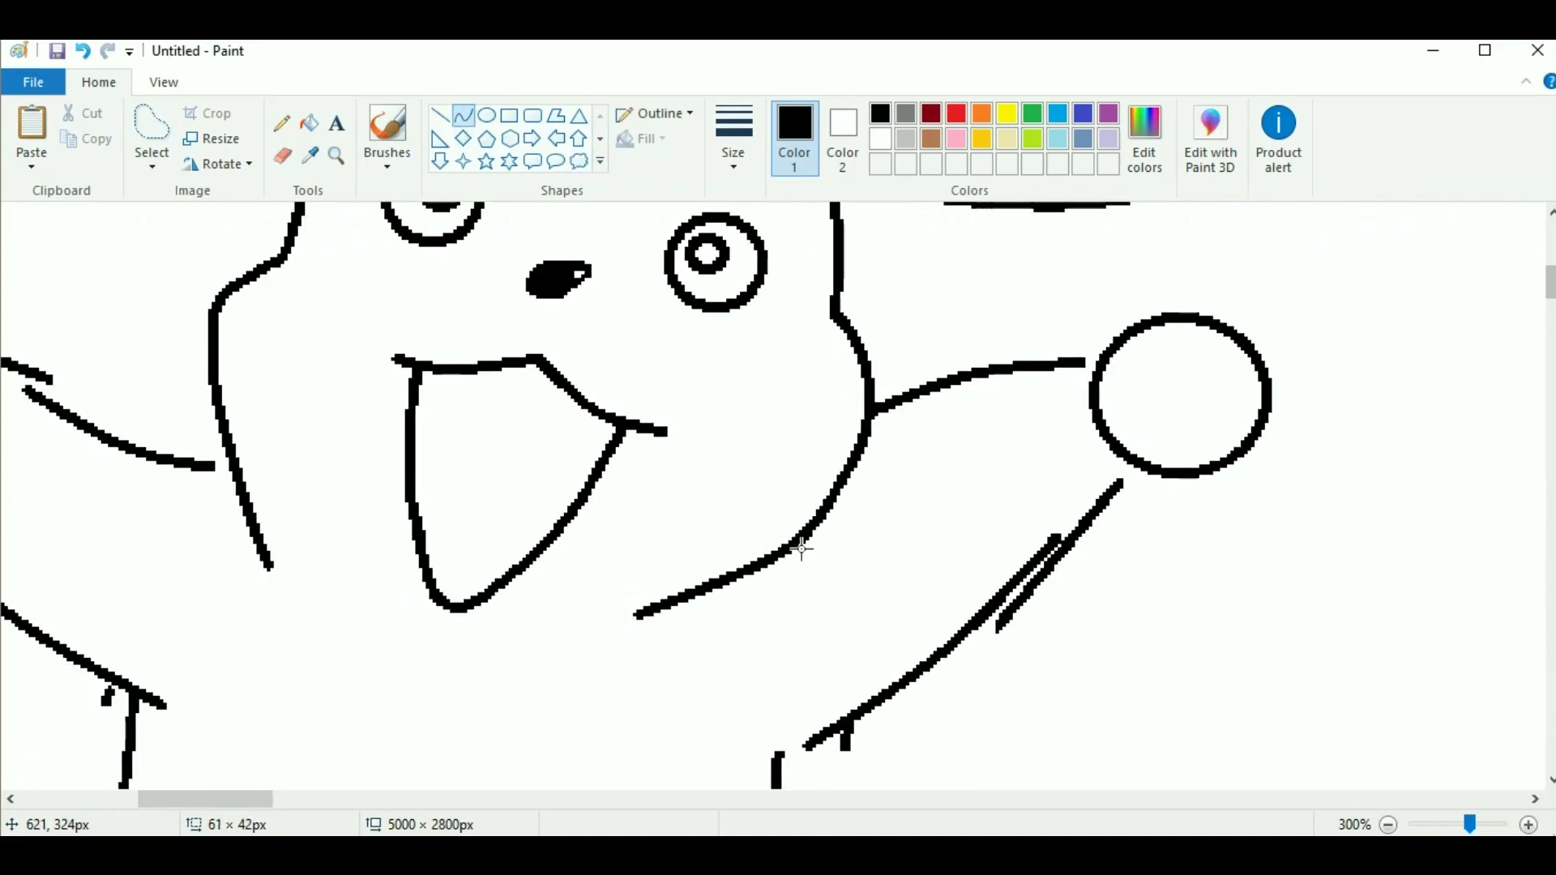
{"action": "right_click", "coordinate": [729, 556]}
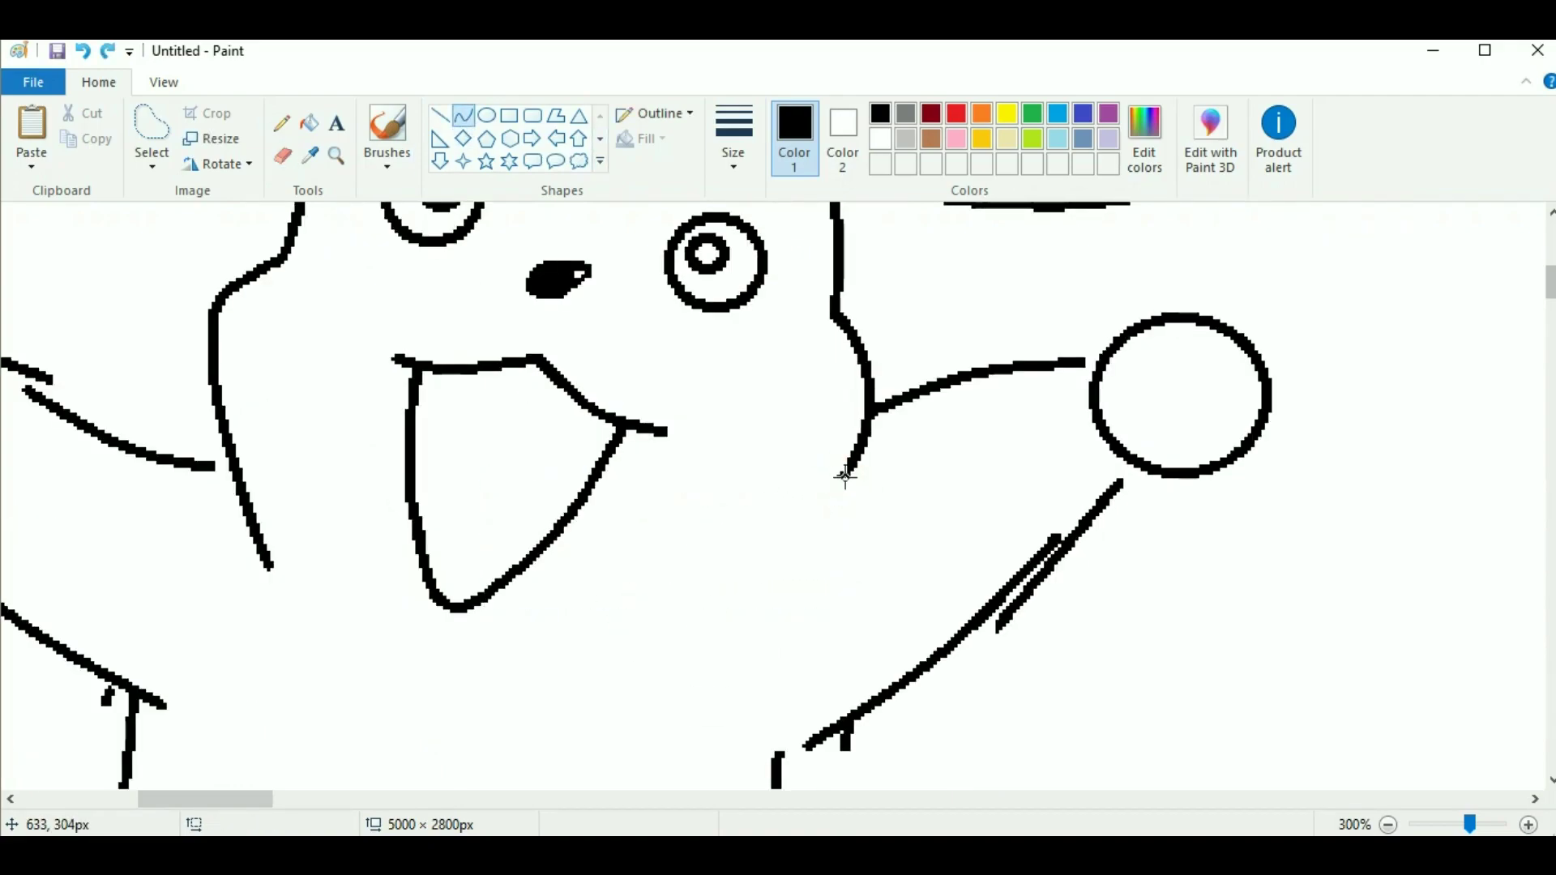
{"action": "left_click", "coordinate": [486, 115]}
{"action": "left_click_drag", "start_coordinate": [705, 354], "coordinate": [858, 513]}
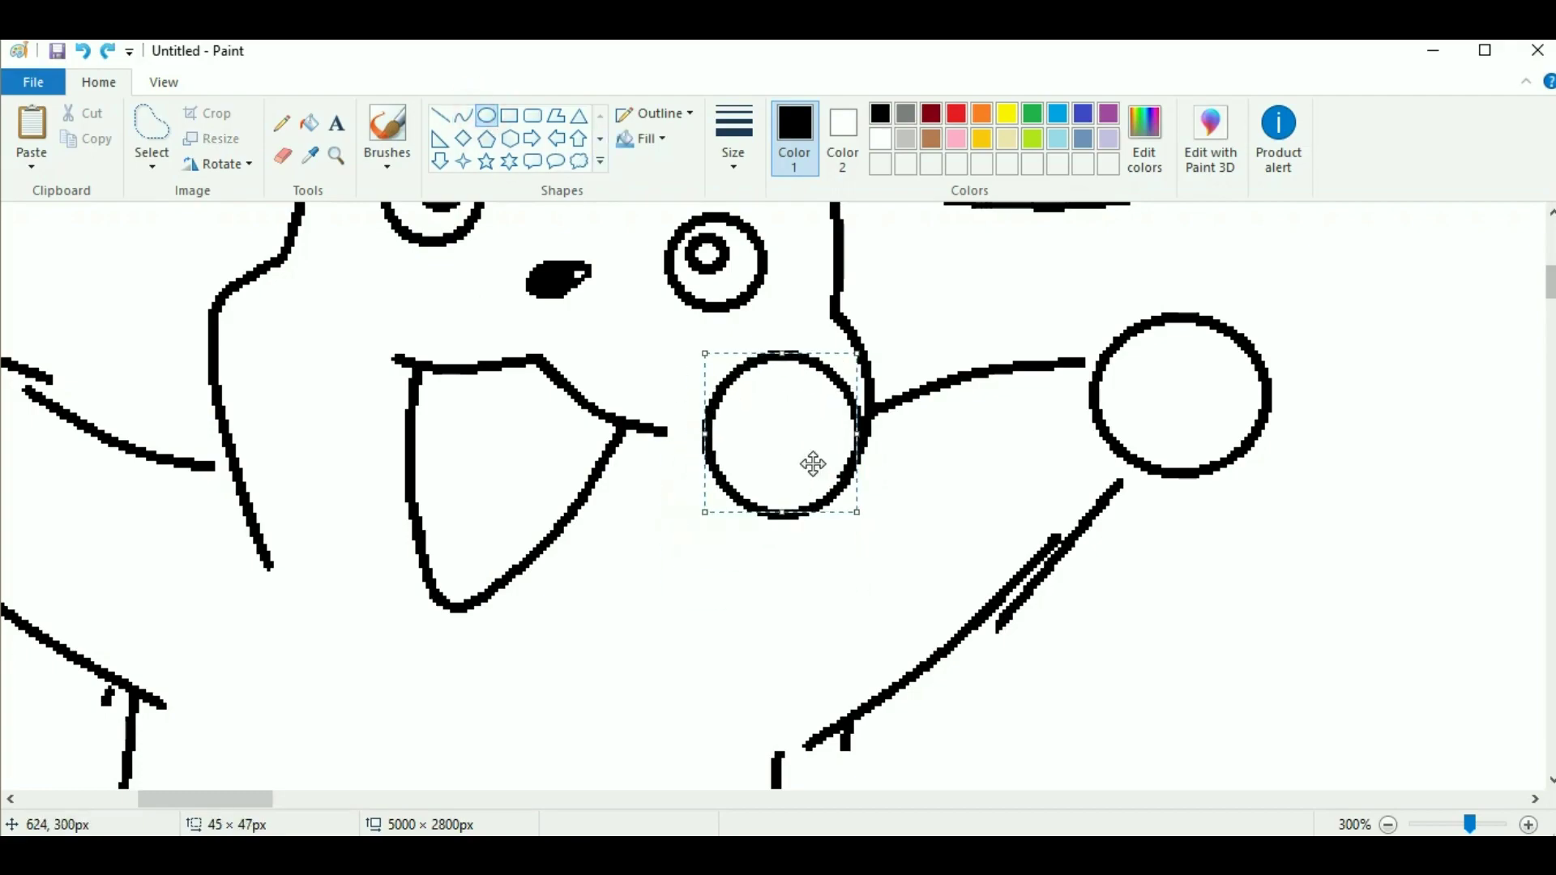
{"action": "key", "text": "ctrl+z"}
{"action": "left_click", "coordinate": [463, 115]}
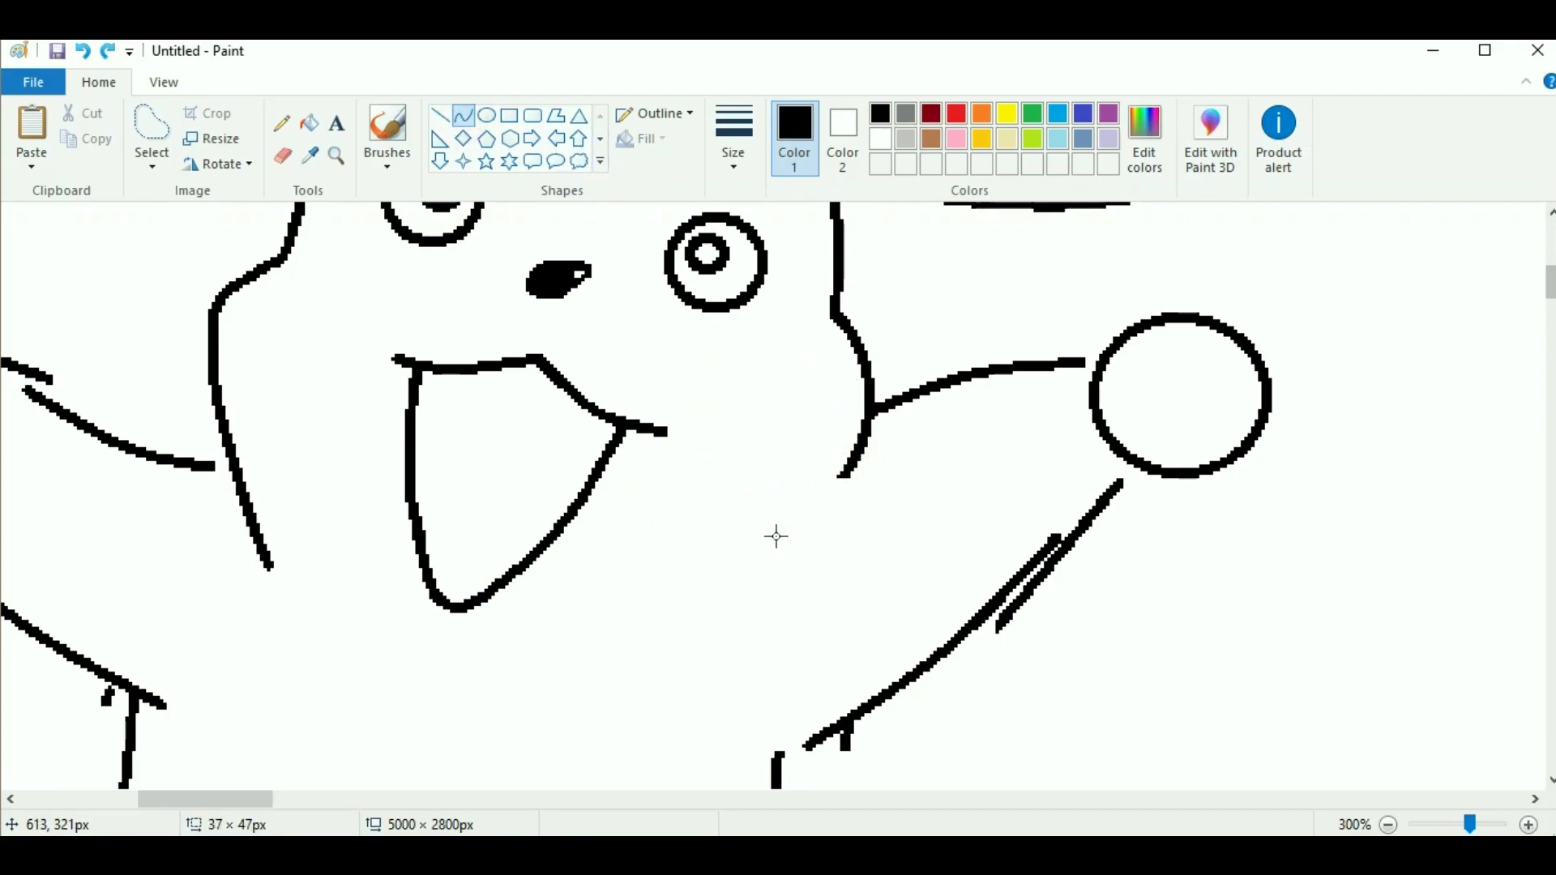
Redraw the left arm's upper edge as a curve about 92 × 46 px and erase the left hand circle and forearm line
{"action": "scroll", "coordinate": [287, 803], "scroll_direction": "down", "scroll_amount": 1}
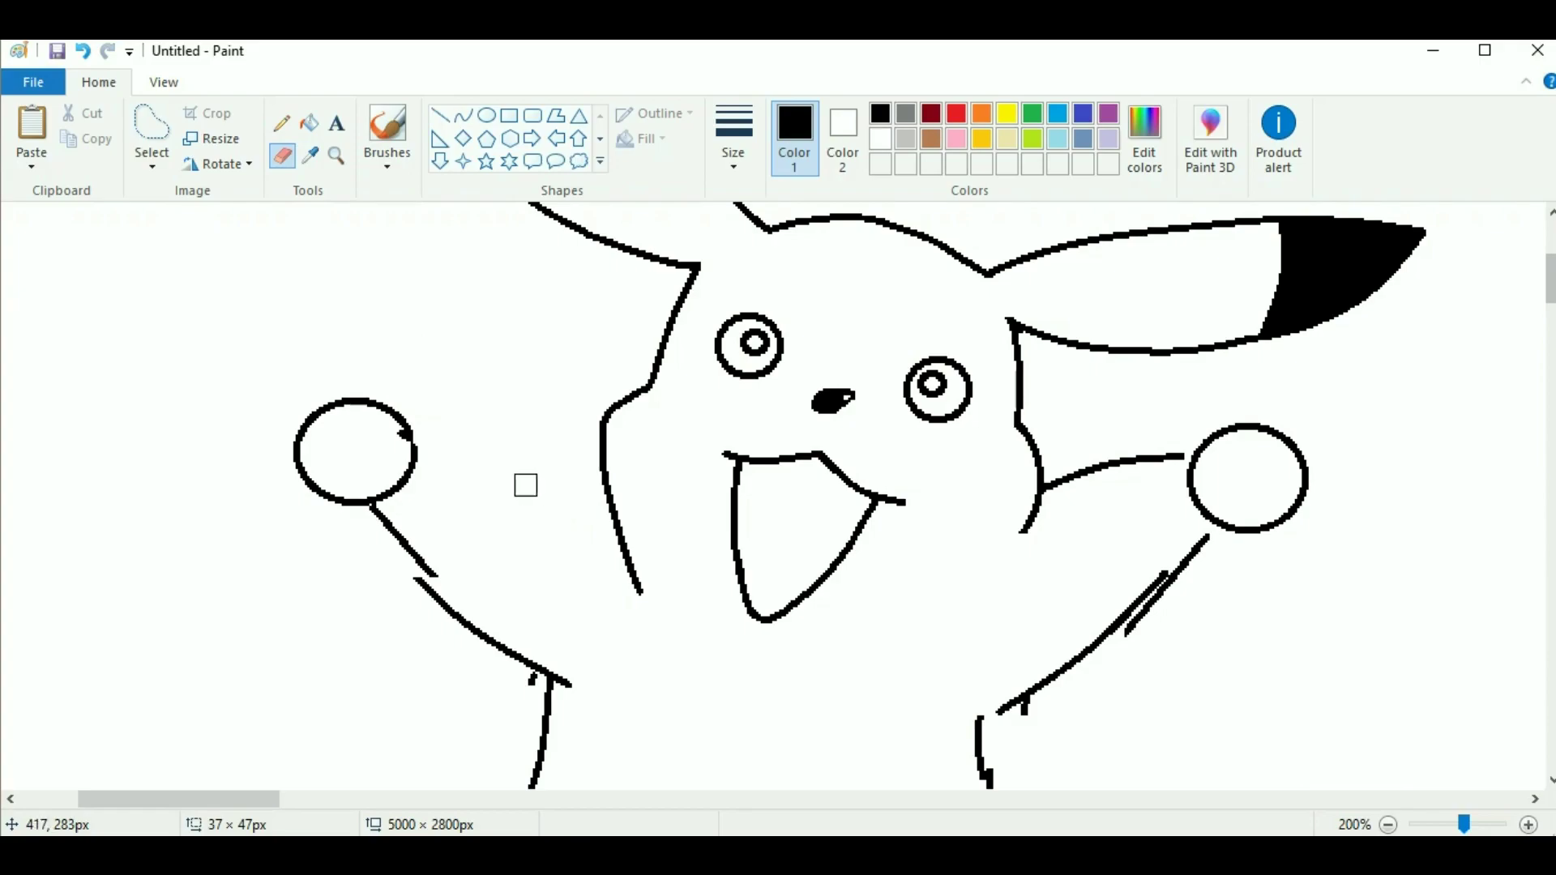
{"action": "left_click", "coordinate": [467, 109]}
{"action": "mouse_move", "coordinate": [622, 542]}
{"action": "left_mouse_down"}
{"action": "mouse_move", "coordinate": [410, 436]}
{"action": "mouse_move", "coordinate": [528, 512]}
{"action": "mouse_move", "coordinate": [404, 483]}
{"action": "mouse_move", "coordinate": [404, 457]}
{"action": "mouse_move", "coordinate": [454, 616]}
{"action": "left_mouse_up"}
{"action": "left_click", "coordinate": [282, 155]}
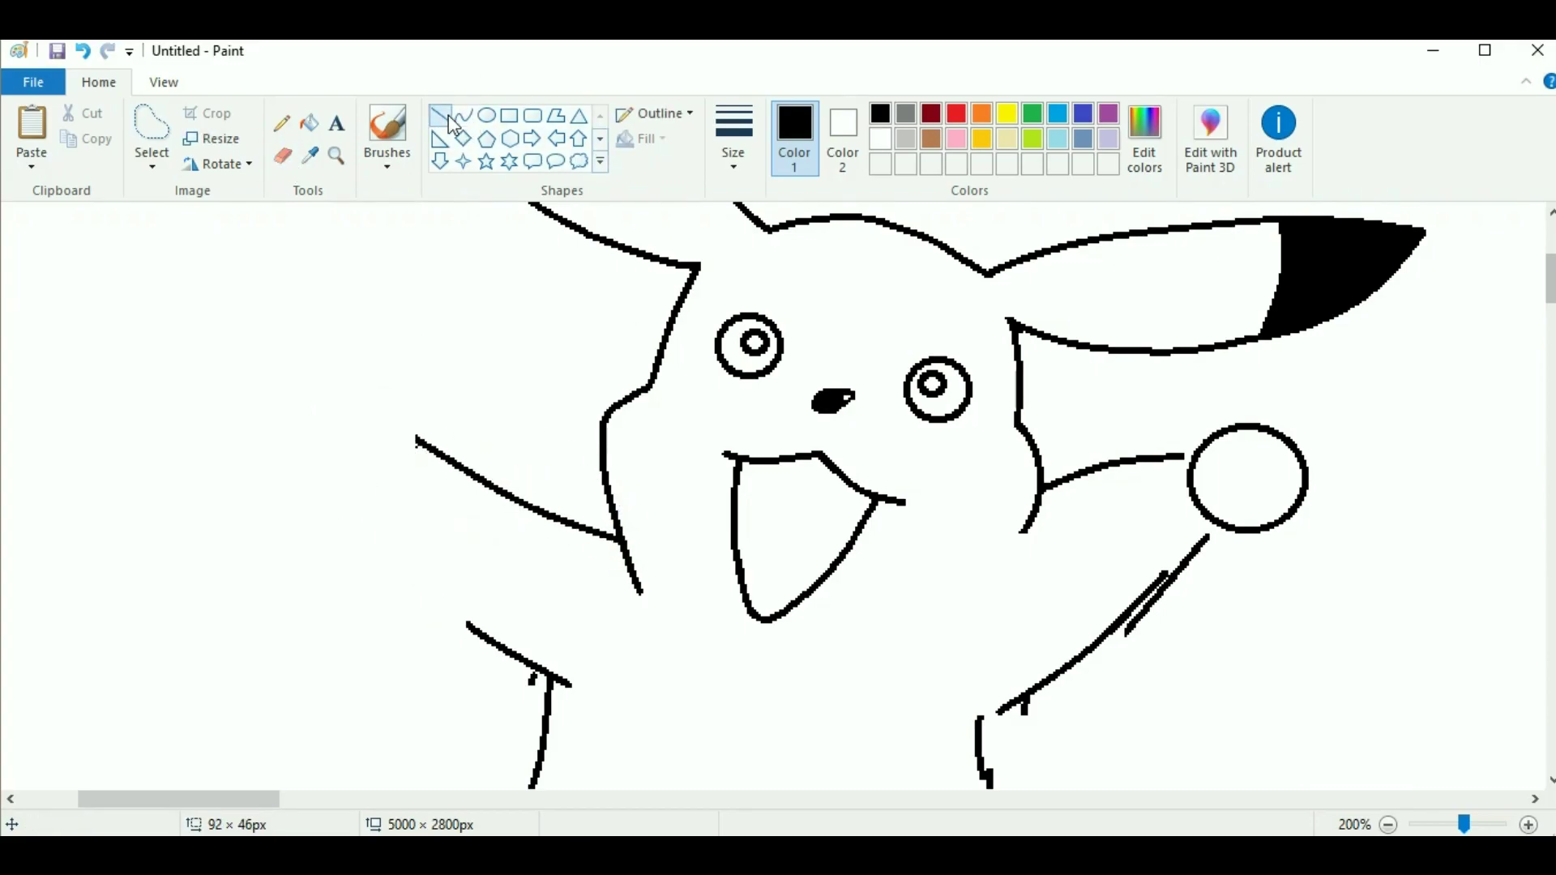
Tidy the tip of the left arm's upper edge and draw zigzag fingers there with short curves
{"action": "scroll", "coordinate": [406, 427], "scroll_direction": "up", "scroll_amount": 2, "text": "ctrl"}
{"action": "key", "text": "ctrl+z"}
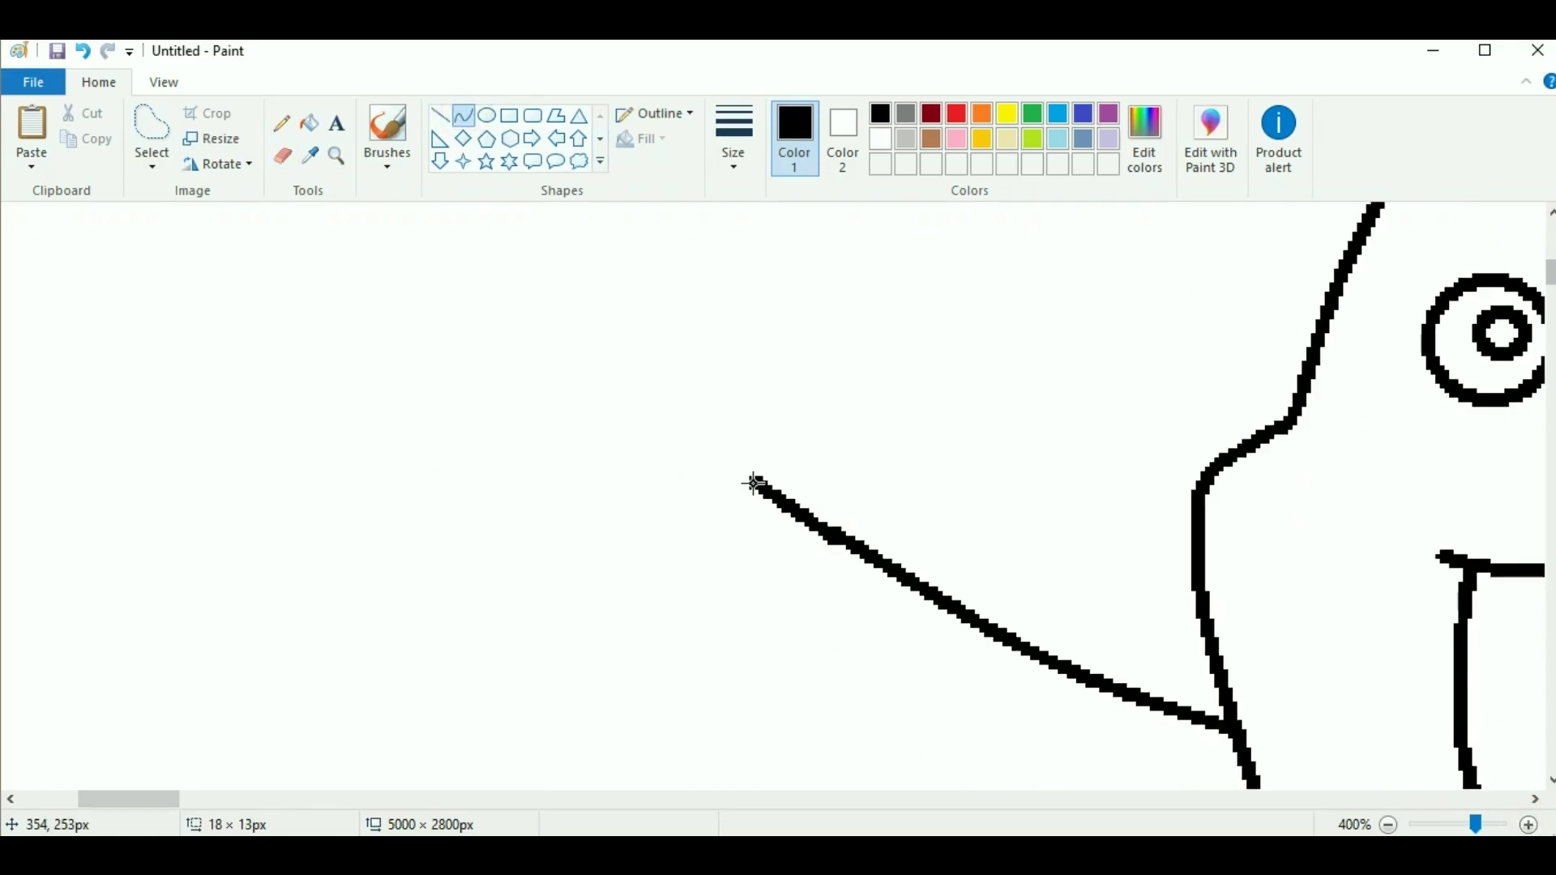
{"action": "left_click", "coordinate": [763, 486]}
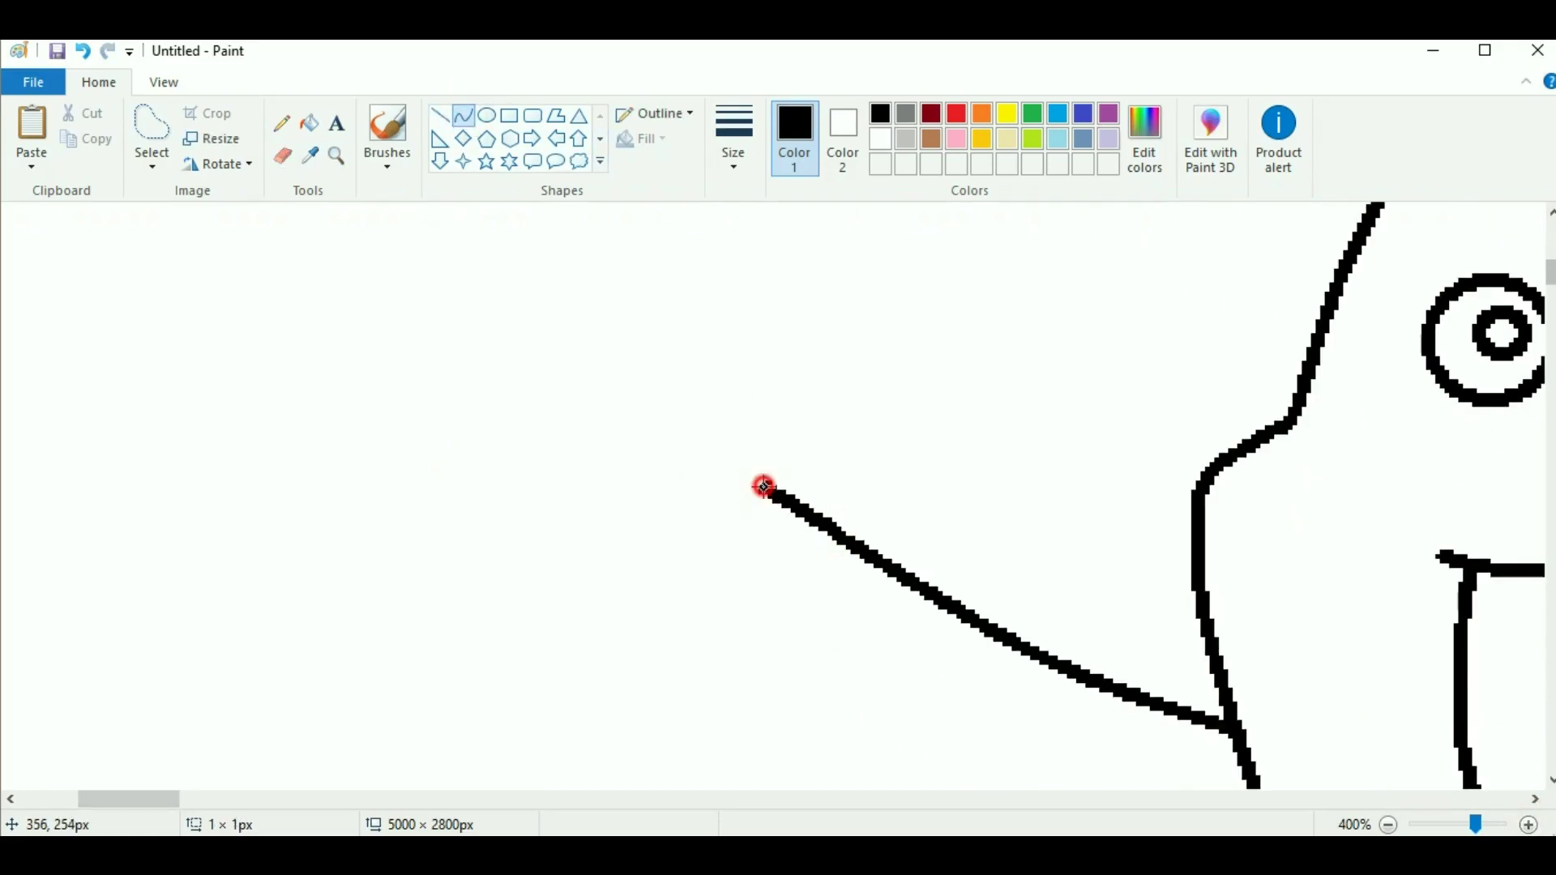
{"action": "left_click", "coordinate": [464, 115]}
{"action": "left_click", "coordinate": [463, 115]}
{"action": "mouse_move", "coordinate": [777, 535]}
{"action": "left_mouse_down"}
{"action": "mouse_move", "coordinate": [701, 512]}
{"action": "mouse_move", "coordinate": [752, 564]}
{"action": "mouse_move", "coordinate": [660, 545]}
{"action": "mouse_move", "coordinate": [718, 590]}
{"action": "mouse_move", "coordinate": [661, 572]}
{"action": "mouse_move", "coordinate": [701, 618]}
{"action": "mouse_move", "coordinate": [623, 607]}
{"action": "left_mouse_up"}
{"action": "left_click", "coordinate": [463, 115]}
{"action": "left_click", "coordinate": [473, 119]}
{"action": "left_click", "coordinate": [464, 115]}
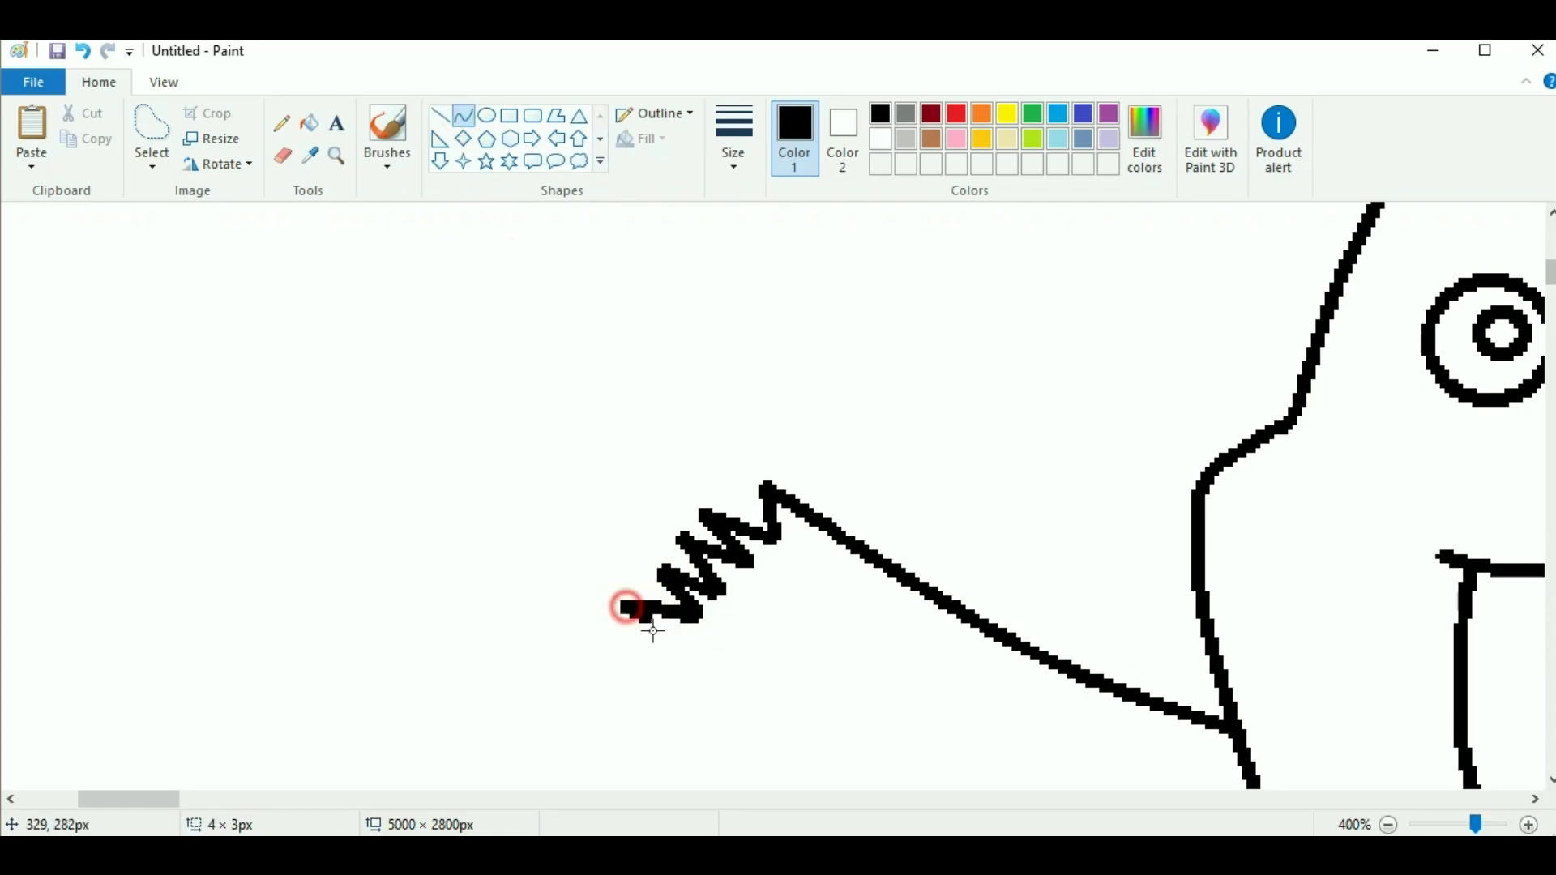
Draw the left arm's lower edge from the fingers to the body as a curve about 82 × 69 px
{"action": "scroll", "coordinate": [653, 556], "scroll_direction": "down", "scroll_amount": 3}
{"action": "left_click_drag", "start_coordinate": [625, 324], "coordinate": [892, 620]}
{"action": "key", "text": "ctrl+z"}
{"action": "left_click_drag", "start_coordinate": [628, 325], "coordinate": [782, 519]}
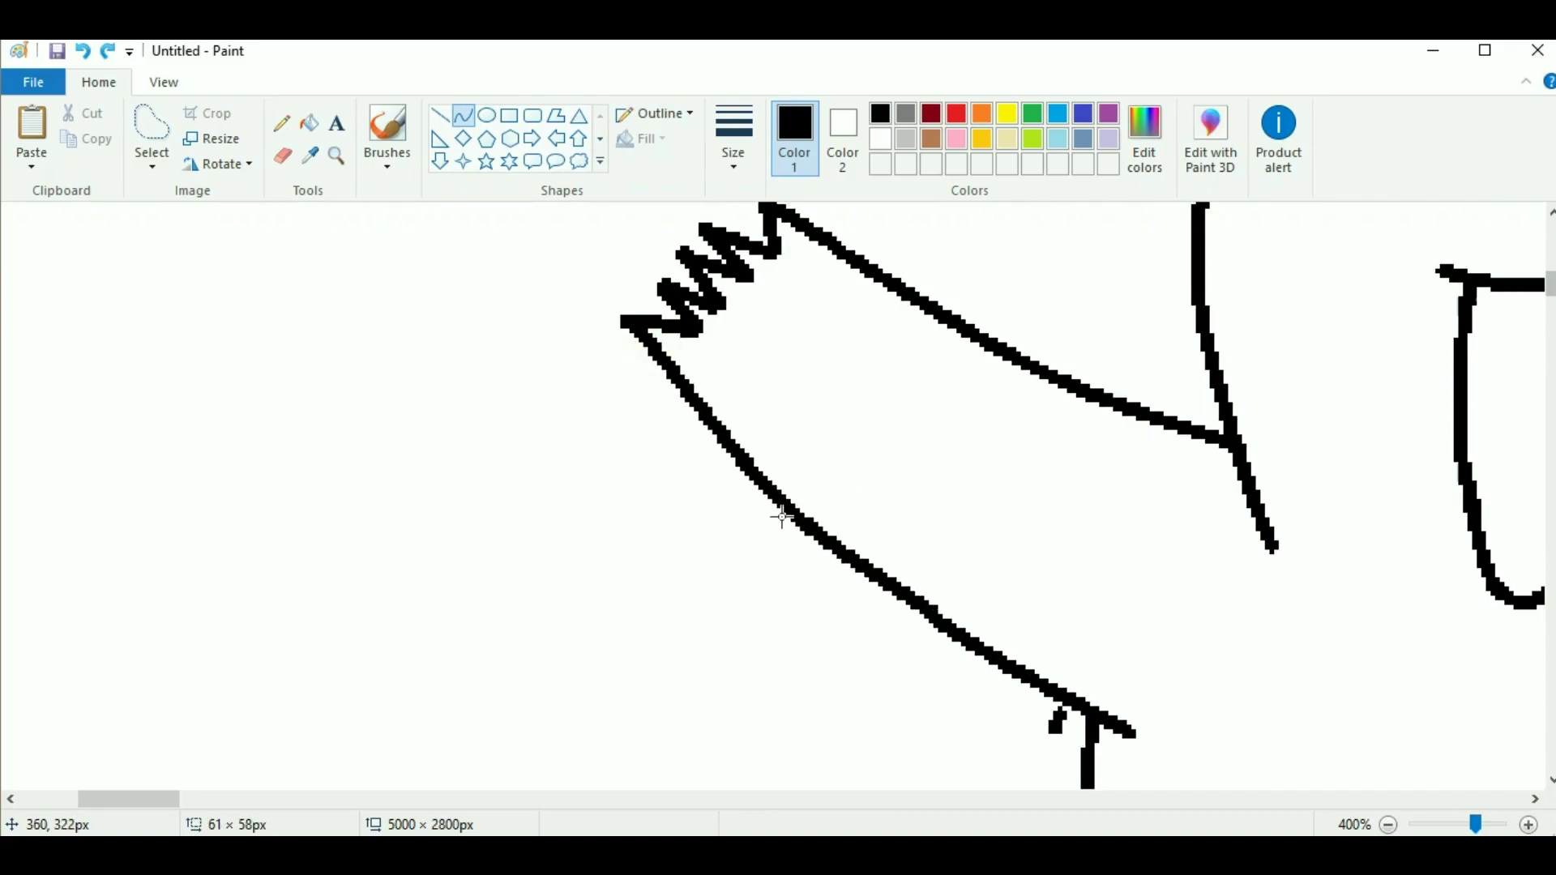
{"action": "scroll", "coordinate": [955, 494], "scroll_direction": "down", "scroll_amount": 3}
{"action": "scroll", "coordinate": [834, 521], "scroll_direction": "down", "scroll_amount": 1, "text": "ctrl"}
{"action": "scroll", "coordinate": [834, 521], "scroll_direction": "down", "scroll_amount": 2}
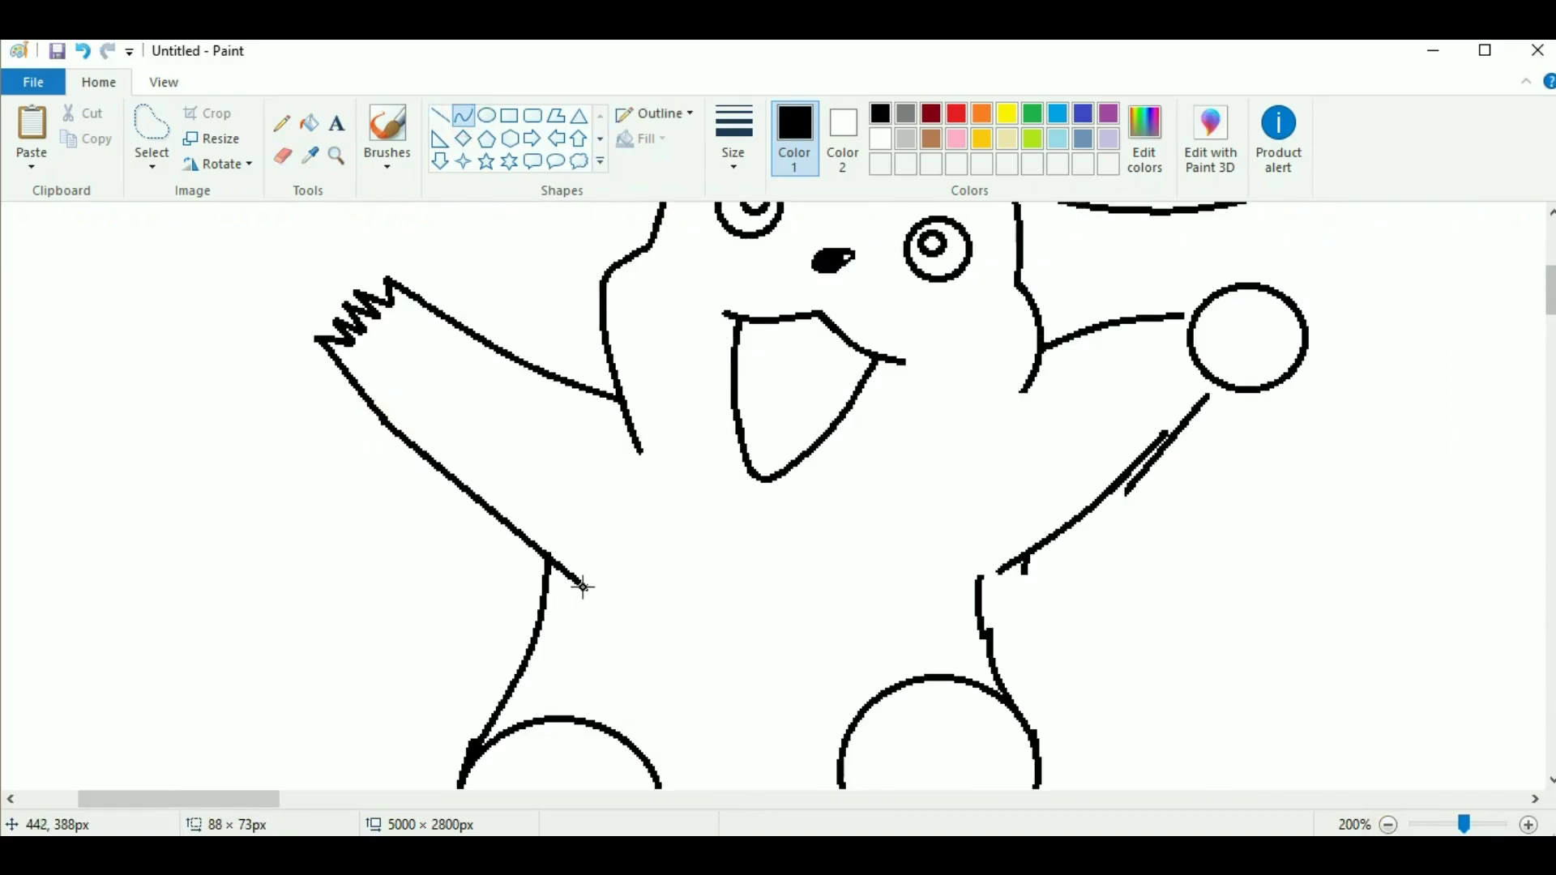
{"action": "left_click_drag", "start_coordinate": [582, 587], "coordinate": [469, 524]}
Erase the right hand circle and draw zigzag fingers at the end of the right arm's upper edge
{"action": "left_click", "coordinate": [282, 156]}
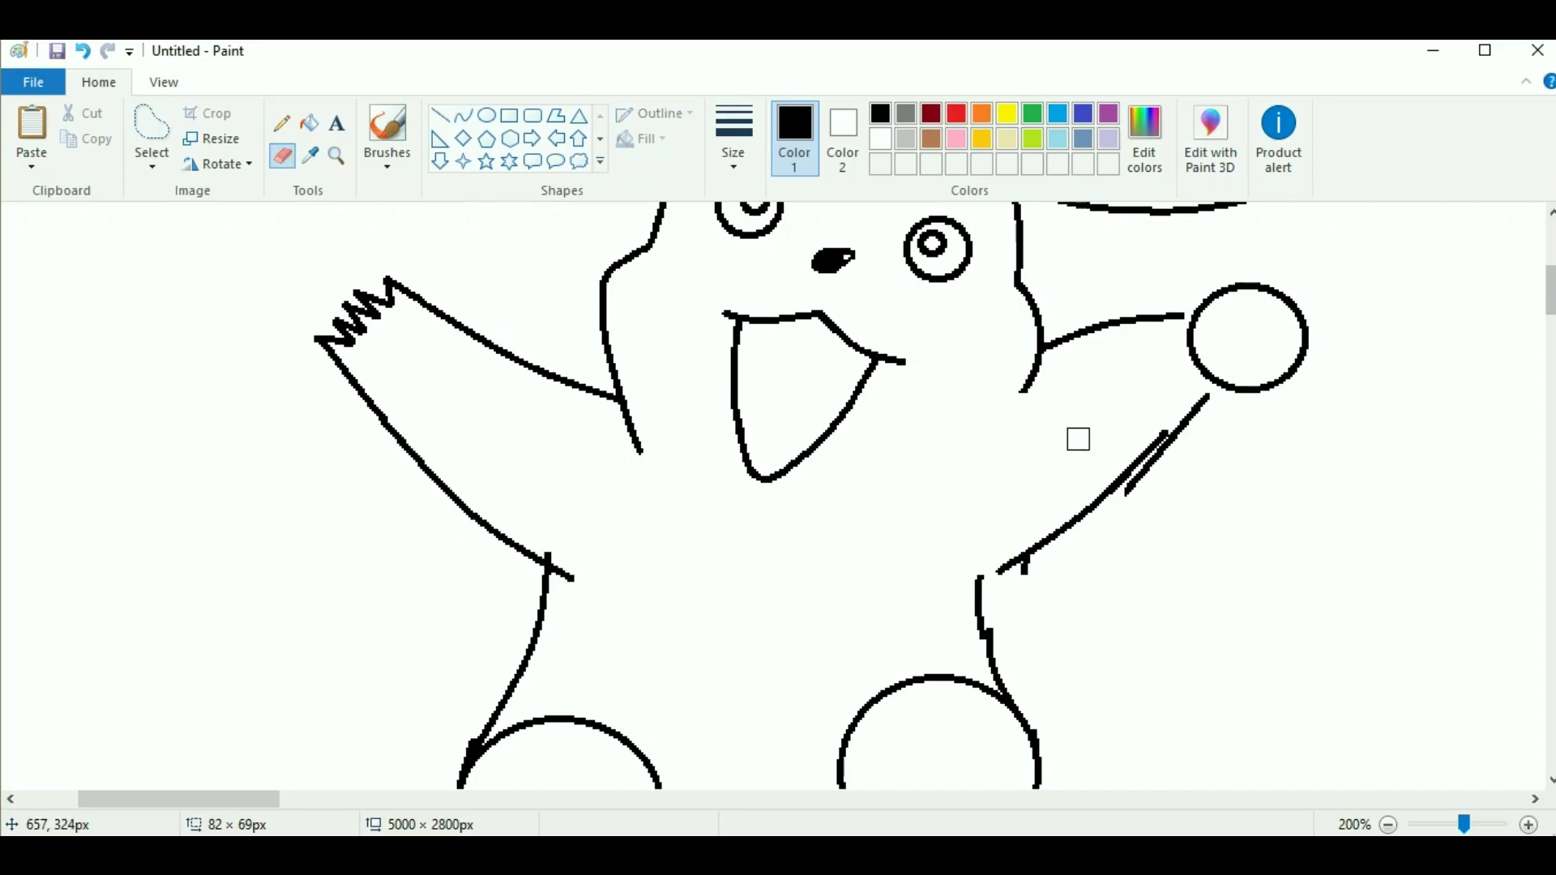
{"action": "mouse_move", "coordinate": [1077, 437]}
{"action": "left_mouse_down"}
{"action": "mouse_move", "coordinate": [1286, 308]}
{"action": "mouse_move", "coordinate": [1297, 368]}
{"action": "left_mouse_up"}
{"action": "left_click", "coordinate": [463, 116]}
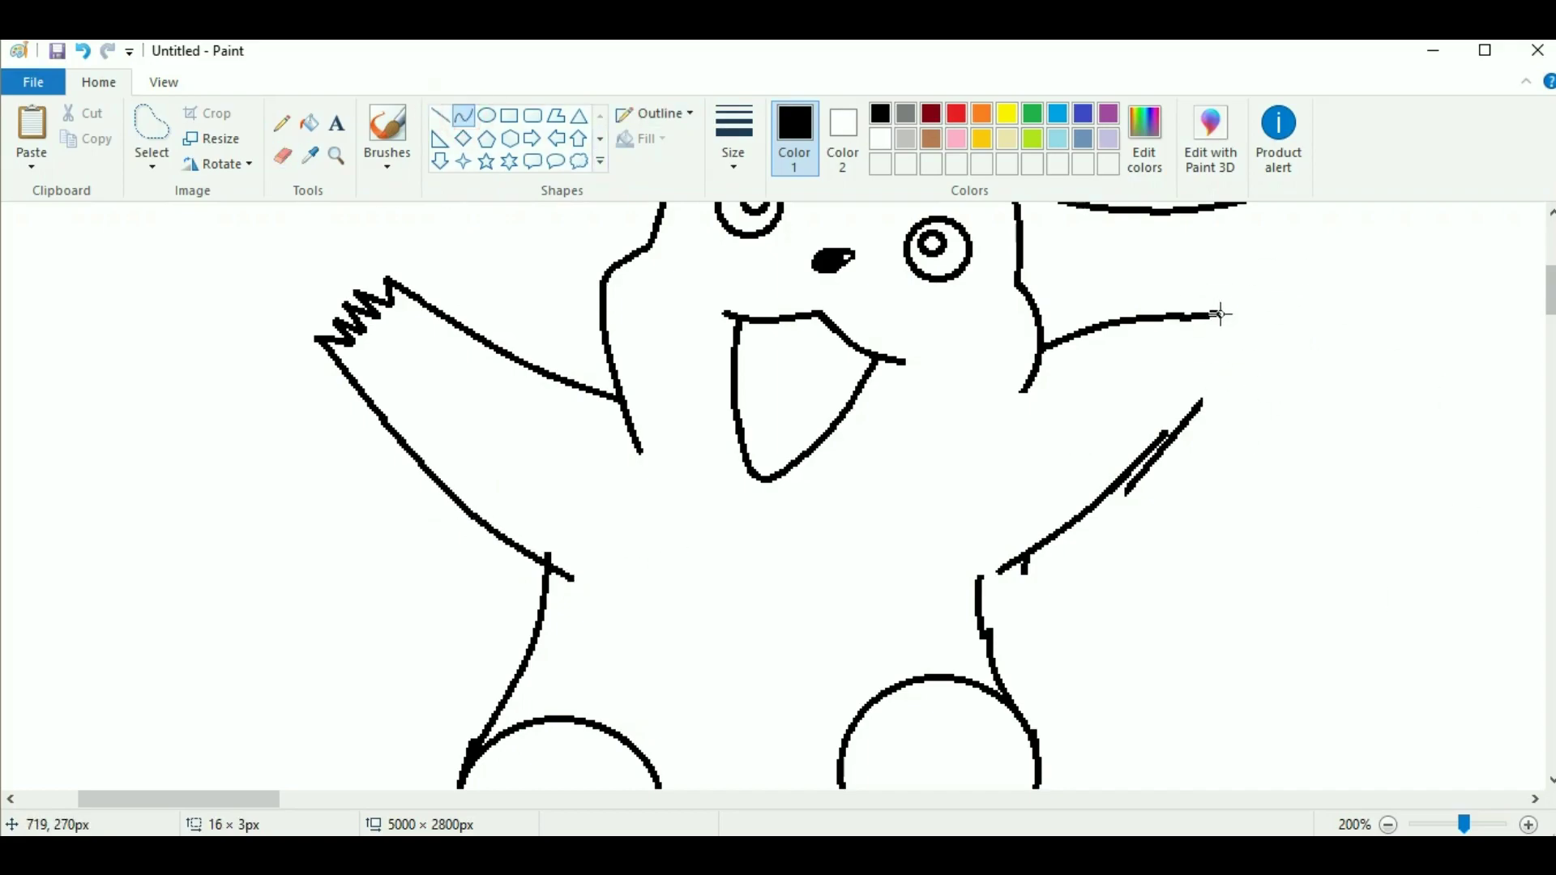
{"action": "left_click", "coordinate": [441, 115]}
{"action": "left_click_drag", "start_coordinate": [1215, 340], "coordinate": [1233, 347]}
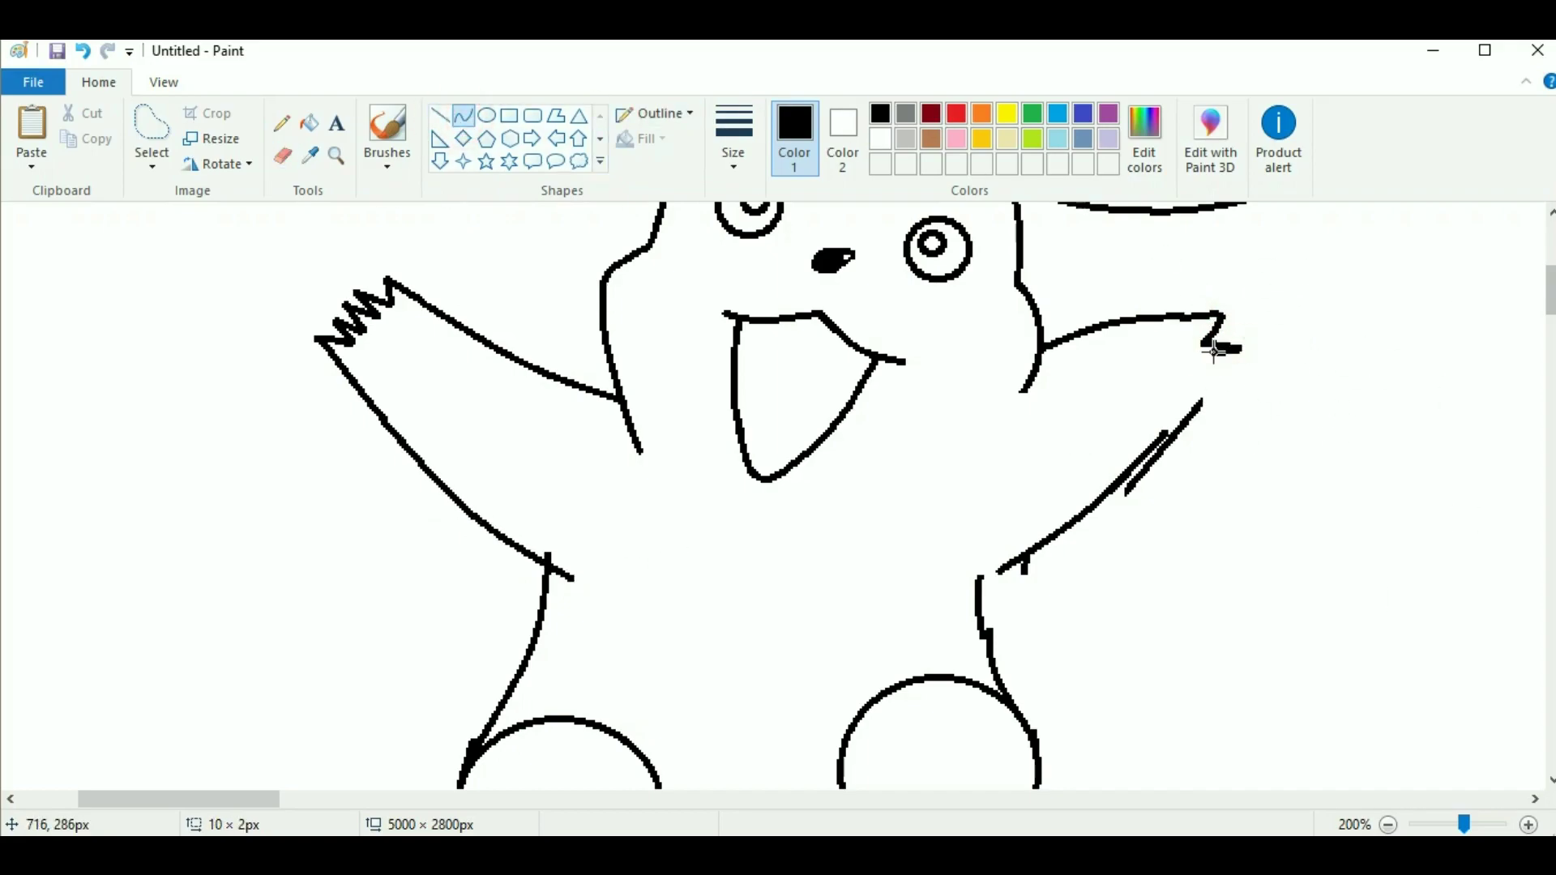
{"action": "scroll", "coordinate": [374, 765], "scroll_direction": "up", "scroll_amount": 1, "text": "ctrl"}
{"action": "scroll", "coordinate": [375, 765], "scroll_direction": "right", "scroll_amount": 5}
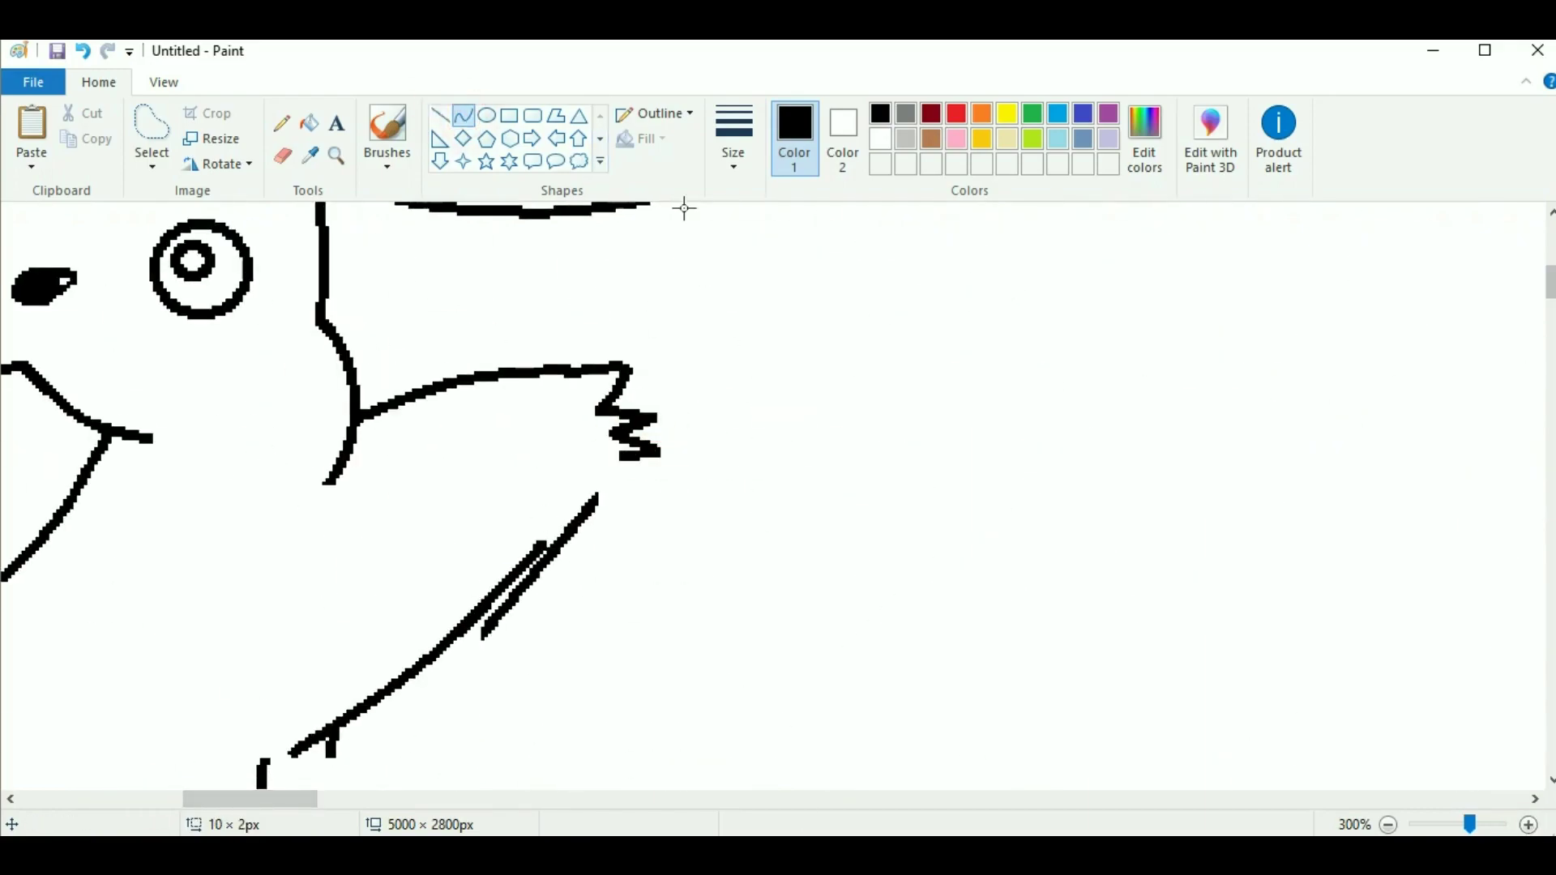
Replace the right arm's lower edge with a line about 101 × 65 px from the fingers to the body
{"action": "mouse_move", "coordinate": [624, 455]}
{"action": "left_mouse_down"}
{"action": "mouse_move", "coordinate": [666, 480]}
{"action": "mouse_move", "coordinate": [653, 519]}
{"action": "mouse_move", "coordinate": [435, 648]}
{"action": "left_mouse_up"}
{"action": "left_click", "coordinate": [282, 156]}
{"action": "left_click", "coordinate": [461, 115]}
{"action": "mouse_move", "coordinate": [638, 530]}
{"action": "left_mouse_down"}
{"action": "mouse_move", "coordinate": [429, 640]}
{"action": "mouse_move", "coordinate": [529, 550]}
{"action": "left_mouse_up"}
{"action": "scroll", "coordinate": [596, 613], "scroll_direction": "down", "scroll_amount": 3}
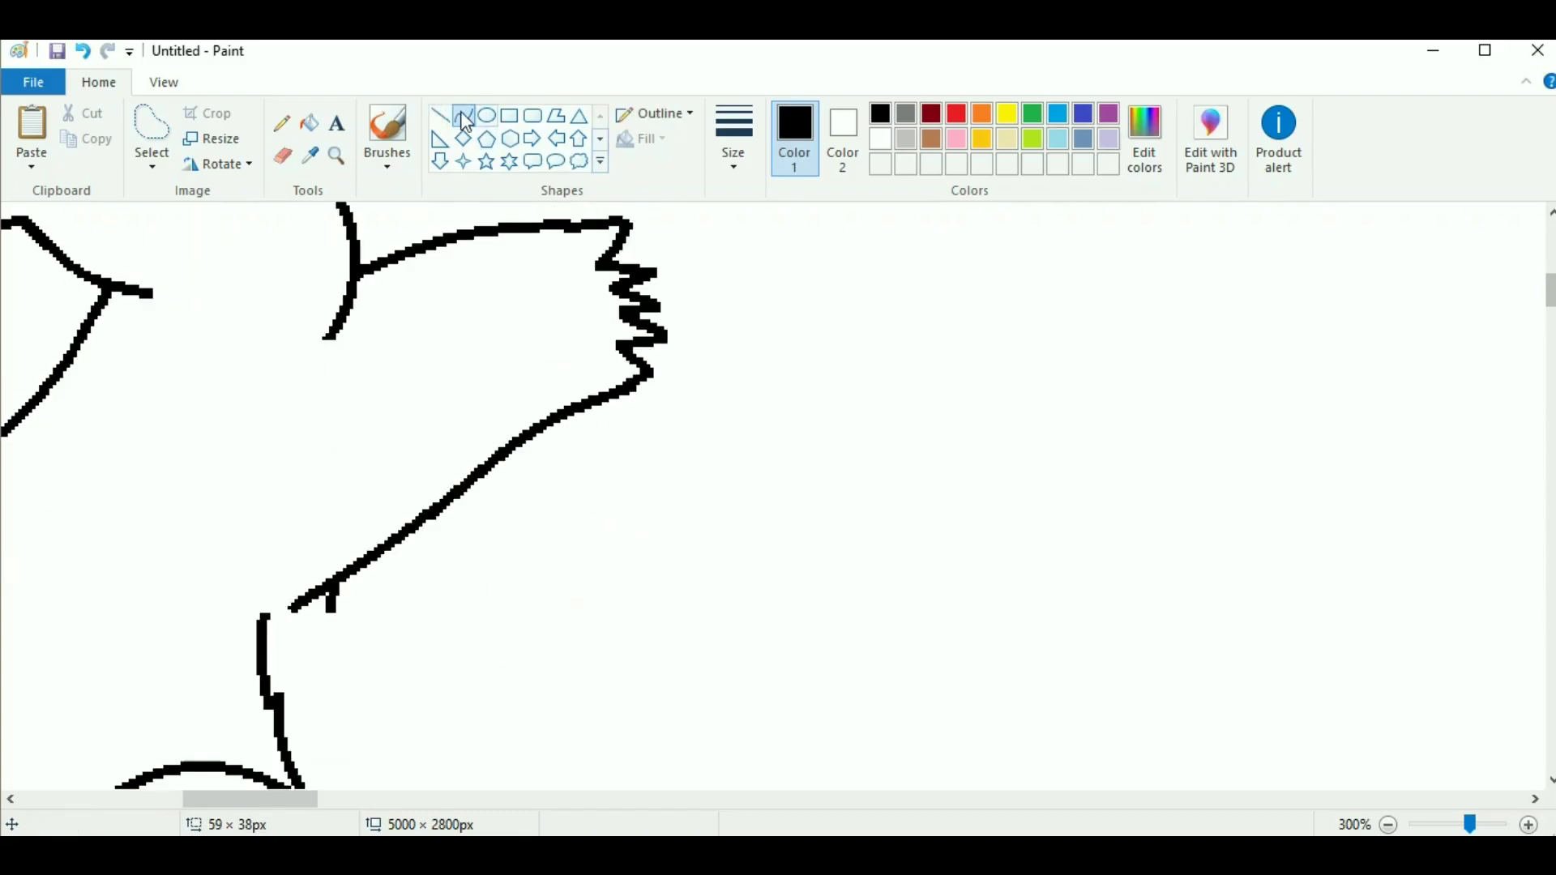
{"action": "key", "text": "ctrl+z"}
{"action": "scroll", "coordinate": [903, 513], "scroll_direction": "down", "scroll_amount": 1}
{"action": "left_click_drag", "start_coordinate": [1053, 466], "coordinate": [799, 622]}
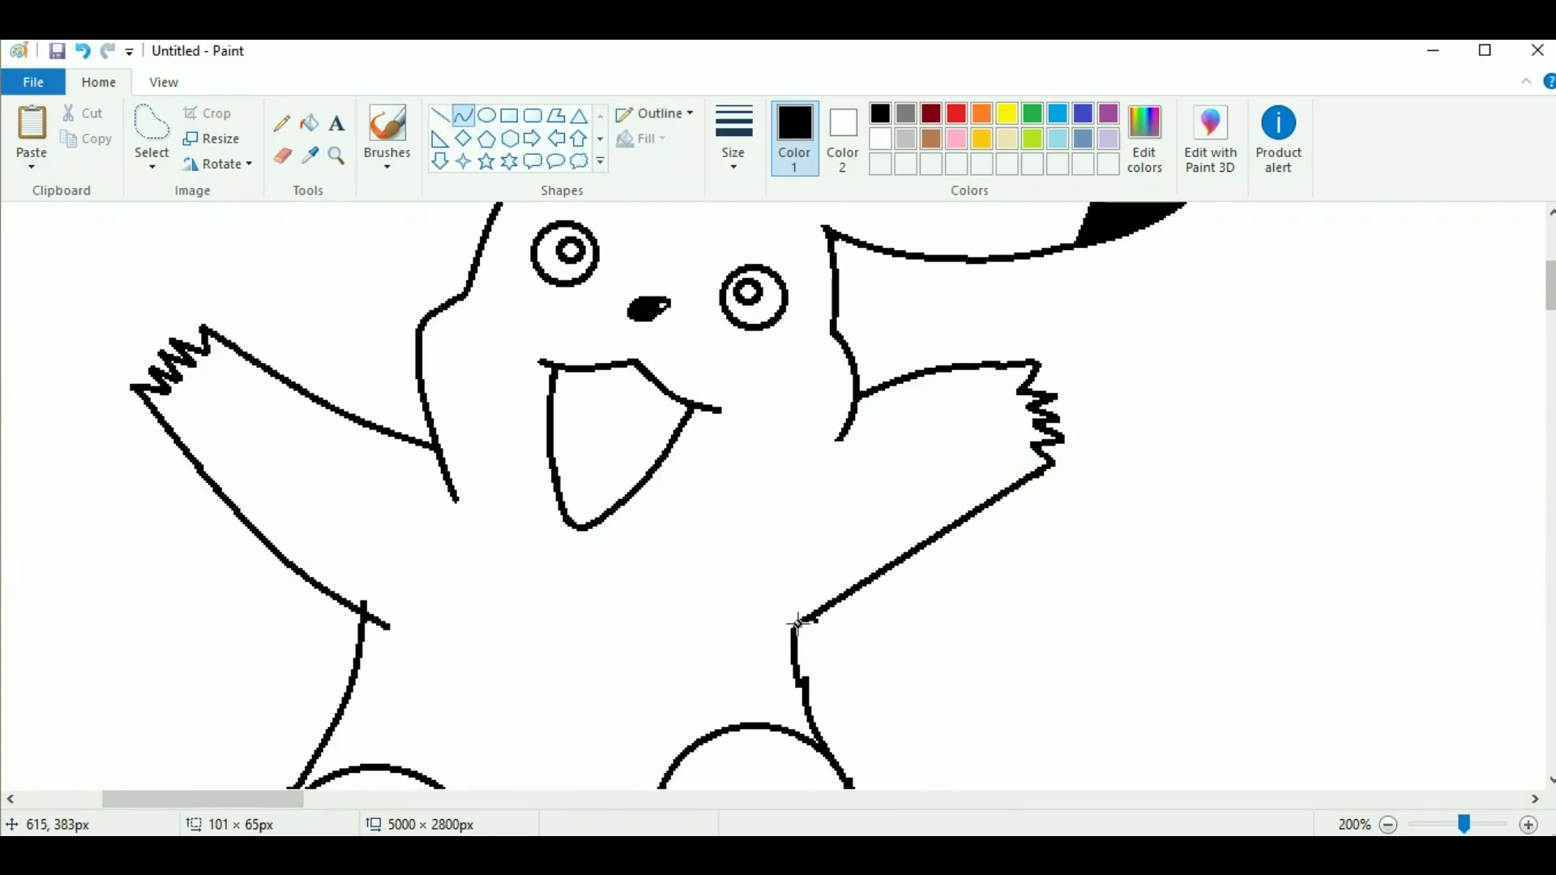
Redo the undone edits to bring back the zigzag tail and the redrawn legs and feet
{"action": "left_click", "coordinate": [151, 130]}
{"action": "scroll", "coordinate": [1326, 433], "scroll_direction": "down", "scroll_amount": 2}
{"action": "left_click", "coordinate": [112, 61]}
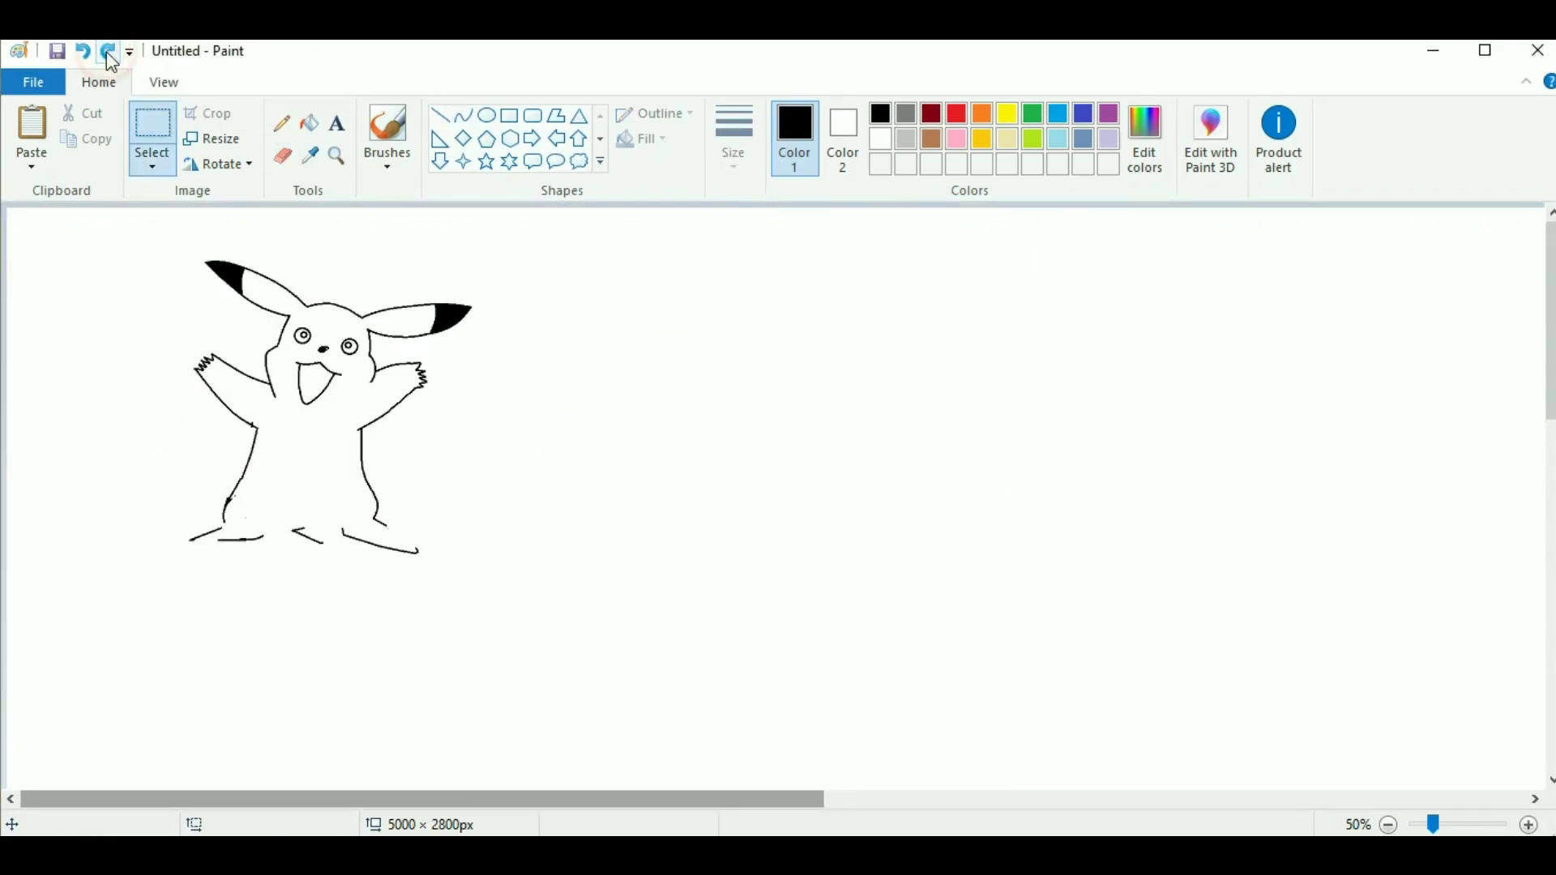
{"action": "left_click", "coordinate": [108, 54]}
{"action": "left_click", "coordinate": [108, 54]}
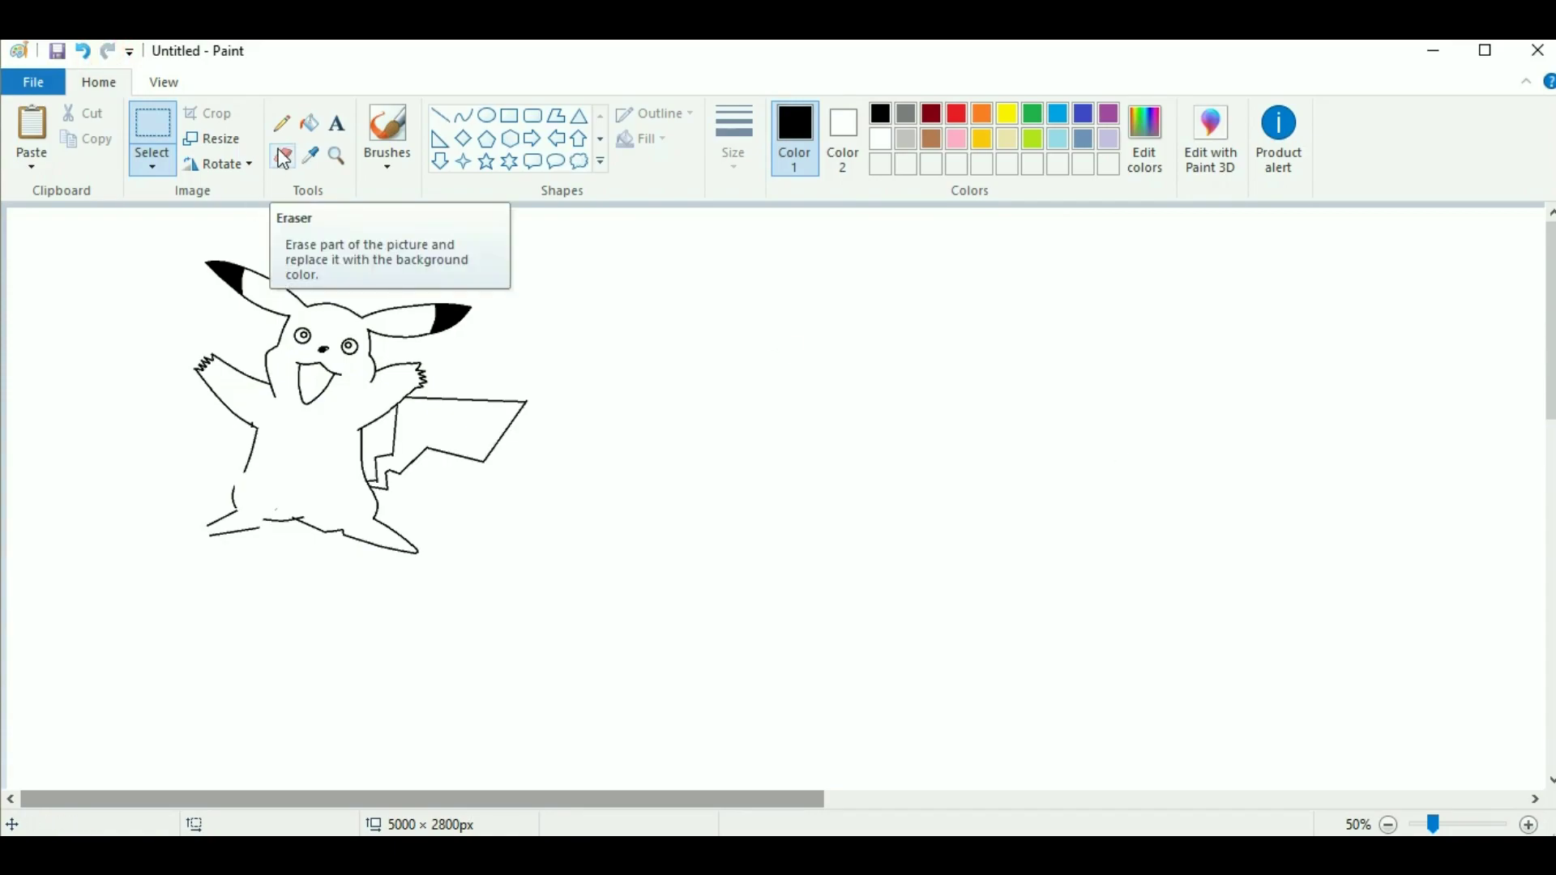
{"action": "scroll", "coordinate": [400, 349], "scroll_direction": "up", "scroll_amount": 2}
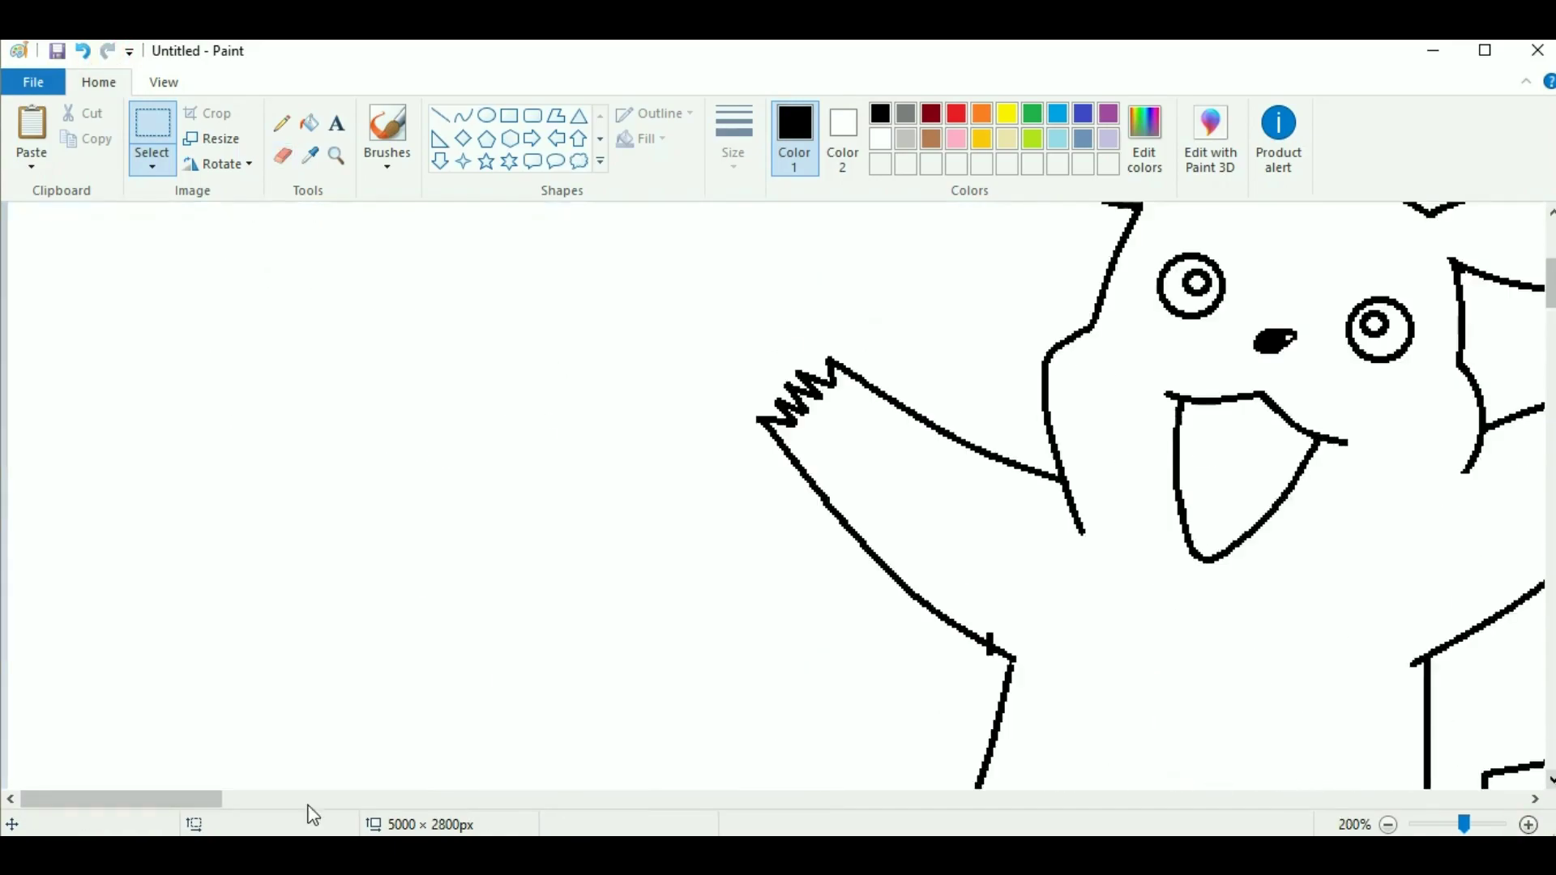
Erase the stray mark on the left arm's lower edge and bridge the gap with a short line
{"action": "left_click", "coordinate": [282, 155]}
{"action": "left_click", "coordinate": [1529, 824]}
{"action": "left_click", "coordinate": [440, 115]}
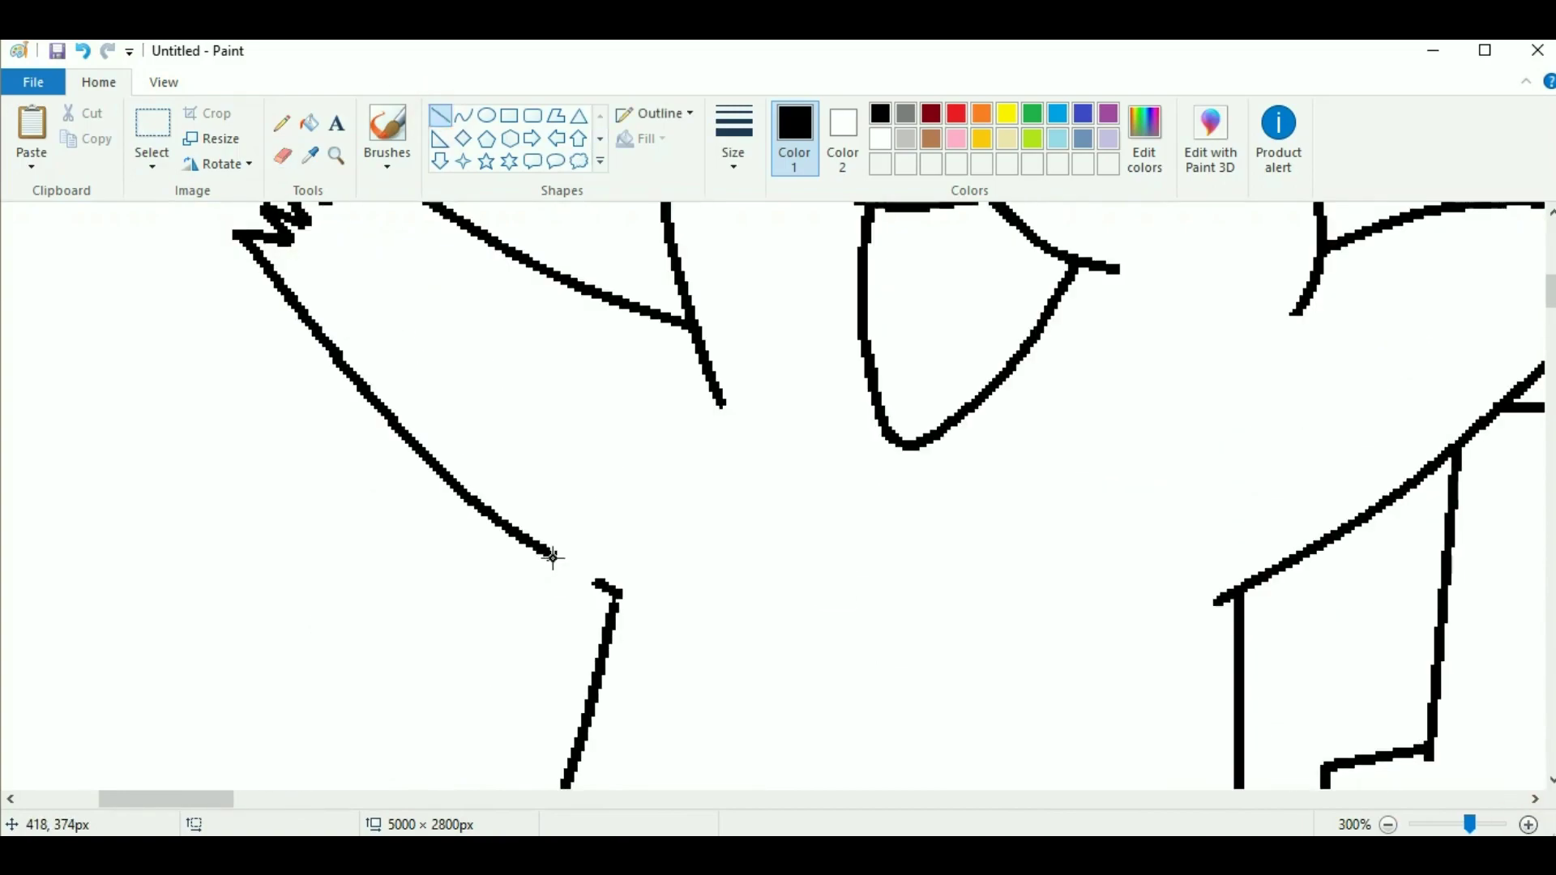
Redraw the left hip outline between torso and leg, about 20 × 30 px, and smooth it with curves
{"action": "scroll", "coordinate": [721, 591], "scroll_direction": "down", "scroll_amount": 3}
{"action": "scroll", "coordinate": [721, 592], "scroll_direction": "down", "scroll_amount": 2}
{"action": "left_click_drag", "start_coordinate": [527, 442], "coordinate": [479, 515]}
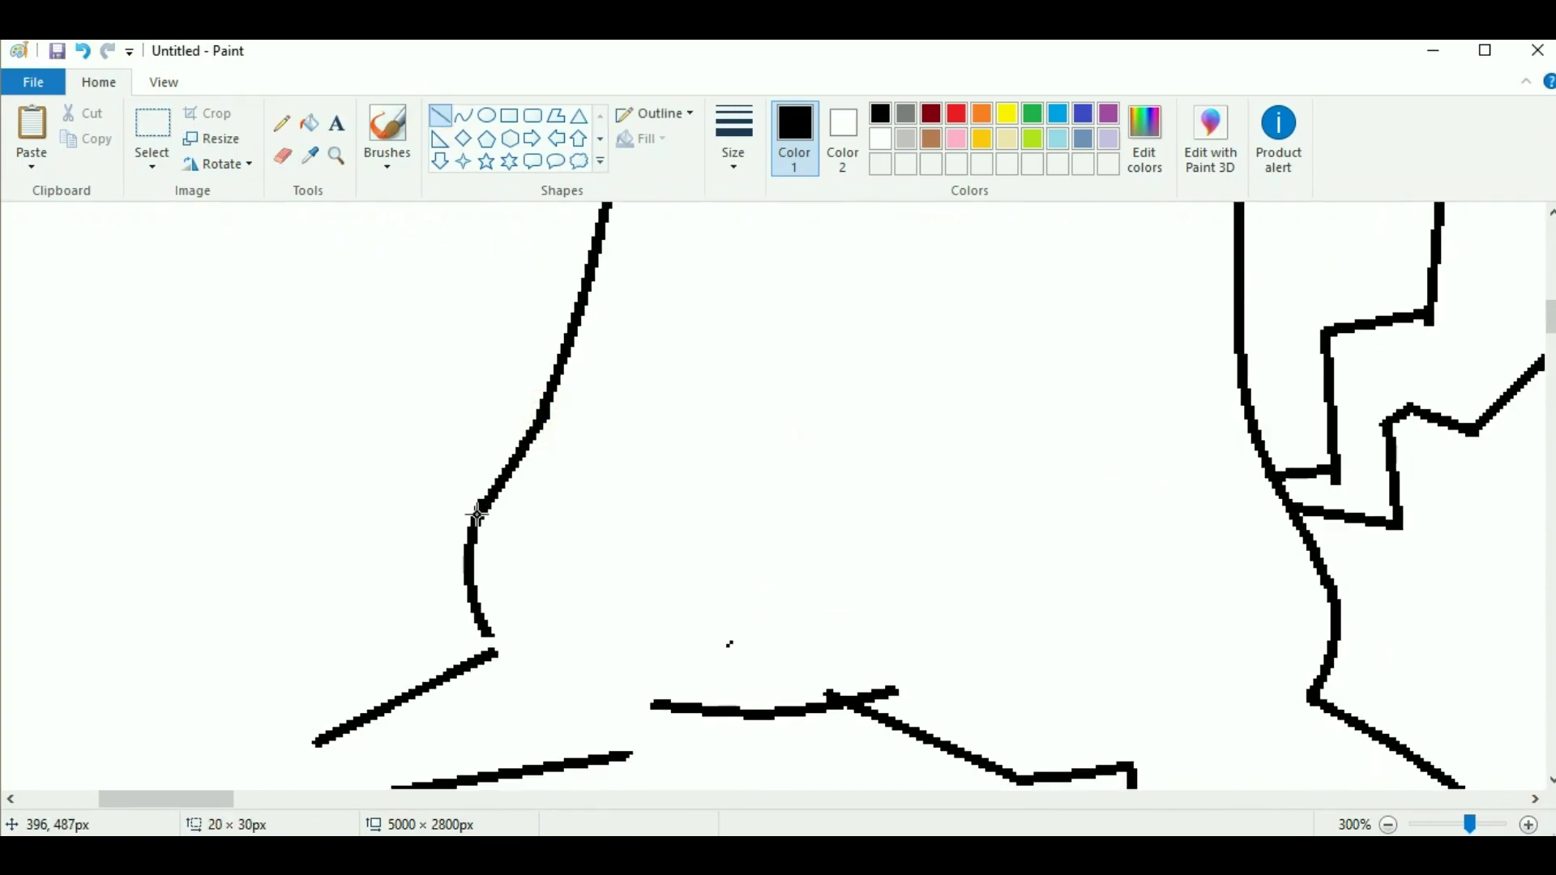
{"action": "left_click", "coordinate": [462, 116]}
{"action": "left_click_drag", "start_coordinate": [541, 415], "coordinate": [478, 516]}
{"action": "left_click", "coordinate": [282, 156]}
{"action": "left_click_drag", "start_coordinate": [594, 461], "coordinate": [535, 422]}
{"action": "left_click", "coordinate": [462, 115]}
{"action": "left_click_drag", "start_coordinate": [491, 494], "coordinate": [542, 407]}
Clean up the left ankle and join the leg to the top of the foot with a curve
{"action": "left_click", "coordinate": [282, 155]}
{"action": "scroll", "coordinate": [608, 438], "scroll_direction": "down", "scroll_amount": 2}
{"action": "left_click", "coordinate": [462, 115]}
{"action": "left_click_drag", "start_coordinate": [491, 490], "coordinate": [487, 487]}
Round off the left foot's toe end with a curve about 45 × 20 px and erase the stray line ends
{"action": "left_click", "coordinate": [282, 156]}
{"action": "scroll", "coordinate": [382, 295], "scroll_direction": "down", "scroll_amount": 2}
{"action": "left_click", "coordinate": [463, 115]}
{"action": "mouse_move", "coordinate": [333, 440]}
{"action": "left_mouse_down"}
{"action": "mouse_move", "coordinate": [486, 364]}
{"action": "mouse_move", "coordinate": [318, 444]}
{"action": "mouse_move", "coordinate": [454, 495]}
{"action": "left_mouse_up"}
{"action": "left_click", "coordinate": [487, 115]}
{"action": "left_click", "coordinate": [282, 155]}
{"action": "left_click_drag", "start_coordinate": [369, 441], "coordinate": [433, 467]}
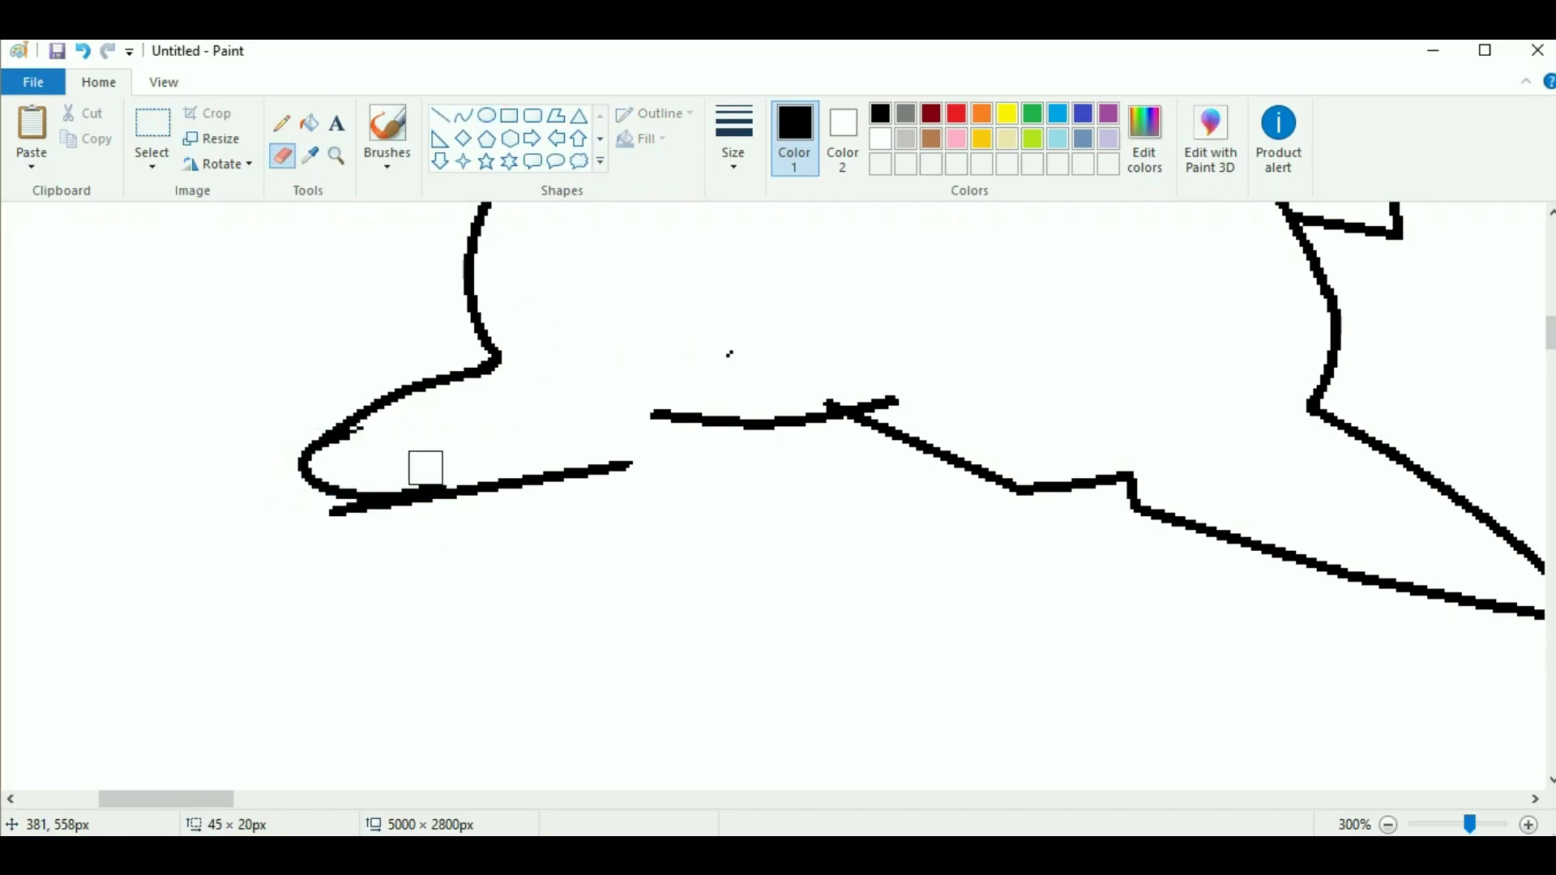
Draw two slanted toe lines inside the left foot, starting from its rounded tip
{"action": "left_click", "coordinate": [463, 115]}
{"action": "left_click_drag", "start_coordinate": [306, 463], "coordinate": [407, 417]}
{"action": "left_click", "coordinate": [306, 459]}
{"action": "left_click", "coordinate": [463, 115]}
{"action": "left_click_drag", "start_coordinate": [348, 493], "coordinate": [432, 444]}
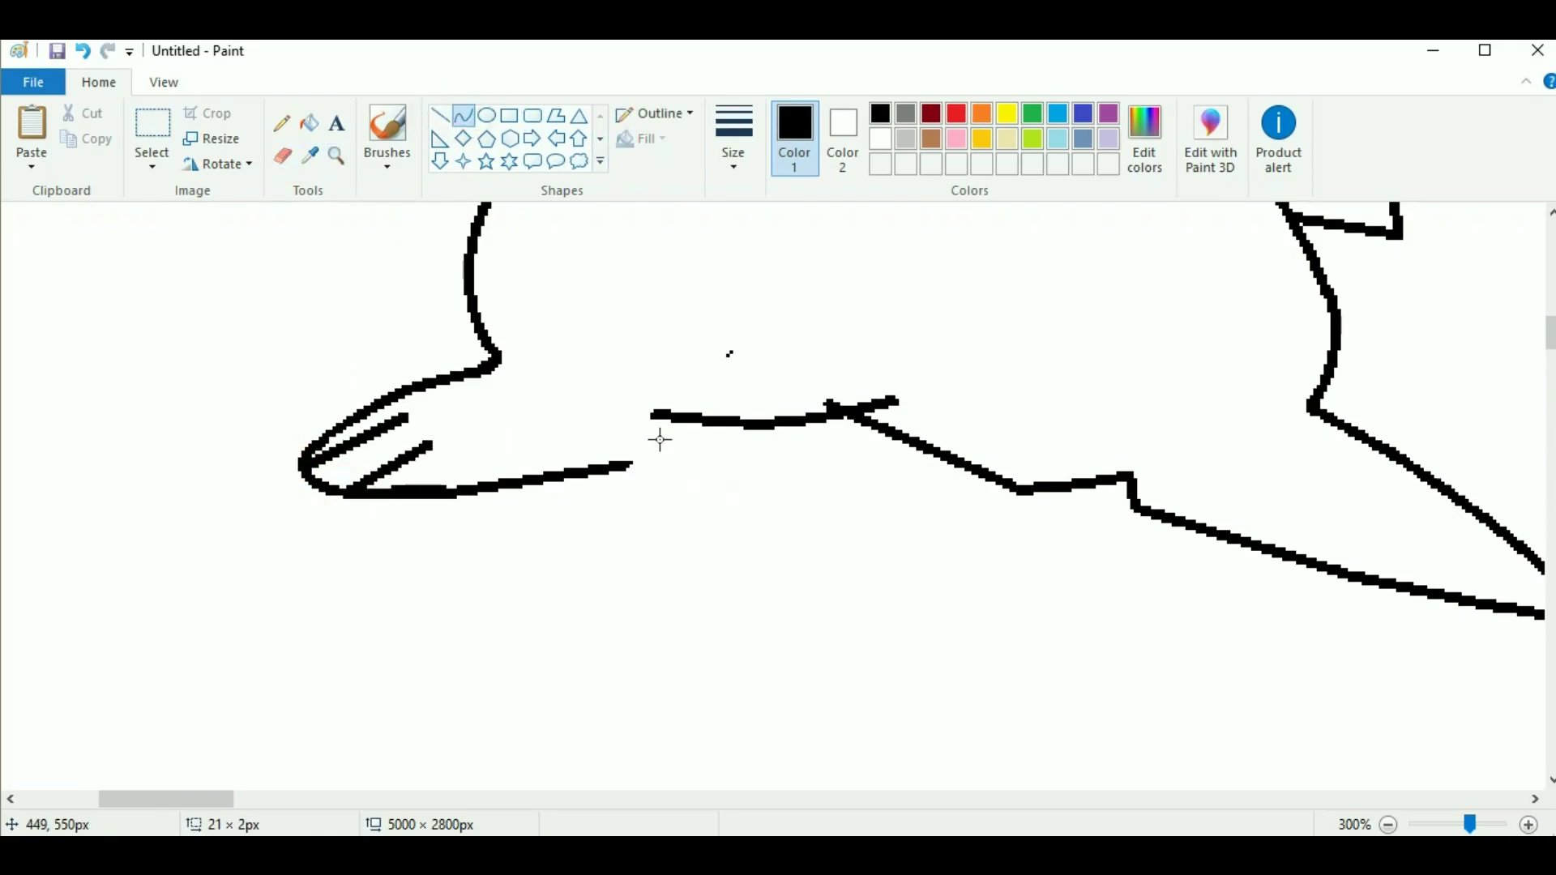
Close the left foot's heel with short curves, the last about 19 × 6 px, joining the lower body line to the sole
{"action": "left_click", "coordinate": [464, 115]}
{"action": "left_click_drag", "start_coordinate": [653, 413], "coordinate": [640, 459]}
{"action": "left_click", "coordinate": [651, 463]}
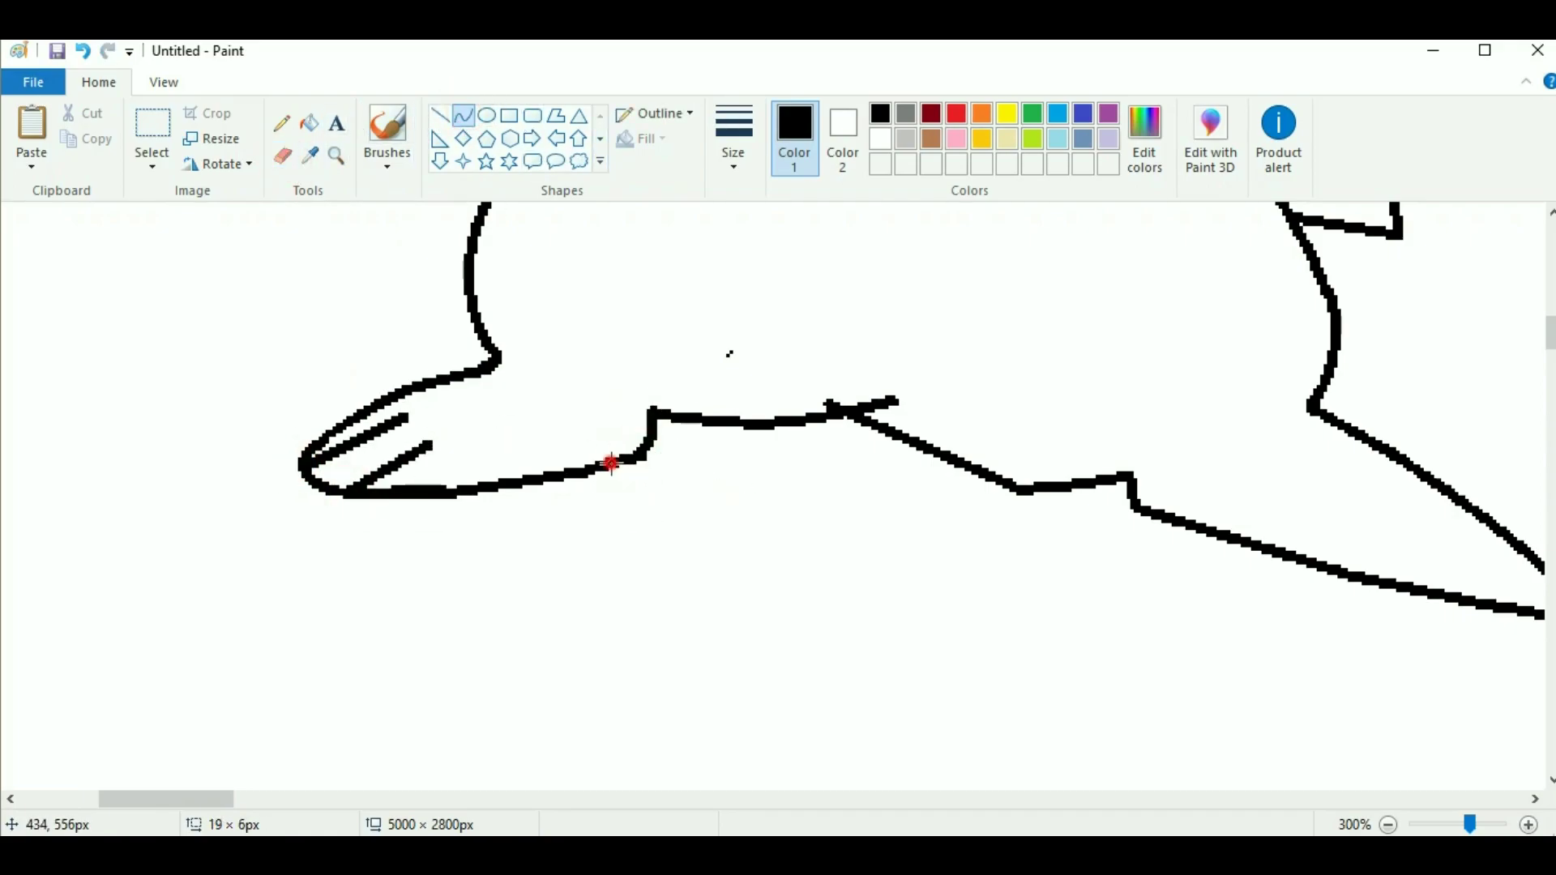
Erase the crossing lines between the feet and redraw the lower body edge as a smooth curve
{"action": "left_click", "coordinate": [282, 156]}
{"action": "left_click_drag", "start_coordinate": [757, 419], "coordinate": [883, 415]}
{"action": "left_click", "coordinate": [463, 115]}
{"action": "left_click_drag", "start_coordinate": [653, 407], "coordinate": [905, 403]}
{"action": "left_click_drag", "start_coordinate": [771, 403], "coordinate": [771, 406]}
{"action": "left_click", "coordinate": [774, 405]}
Redraw the right foot's two toe lines as longer curves, the lower one about 32 × 17 px, and tidy its sole
{"action": "left_click", "coordinate": [282, 155]}
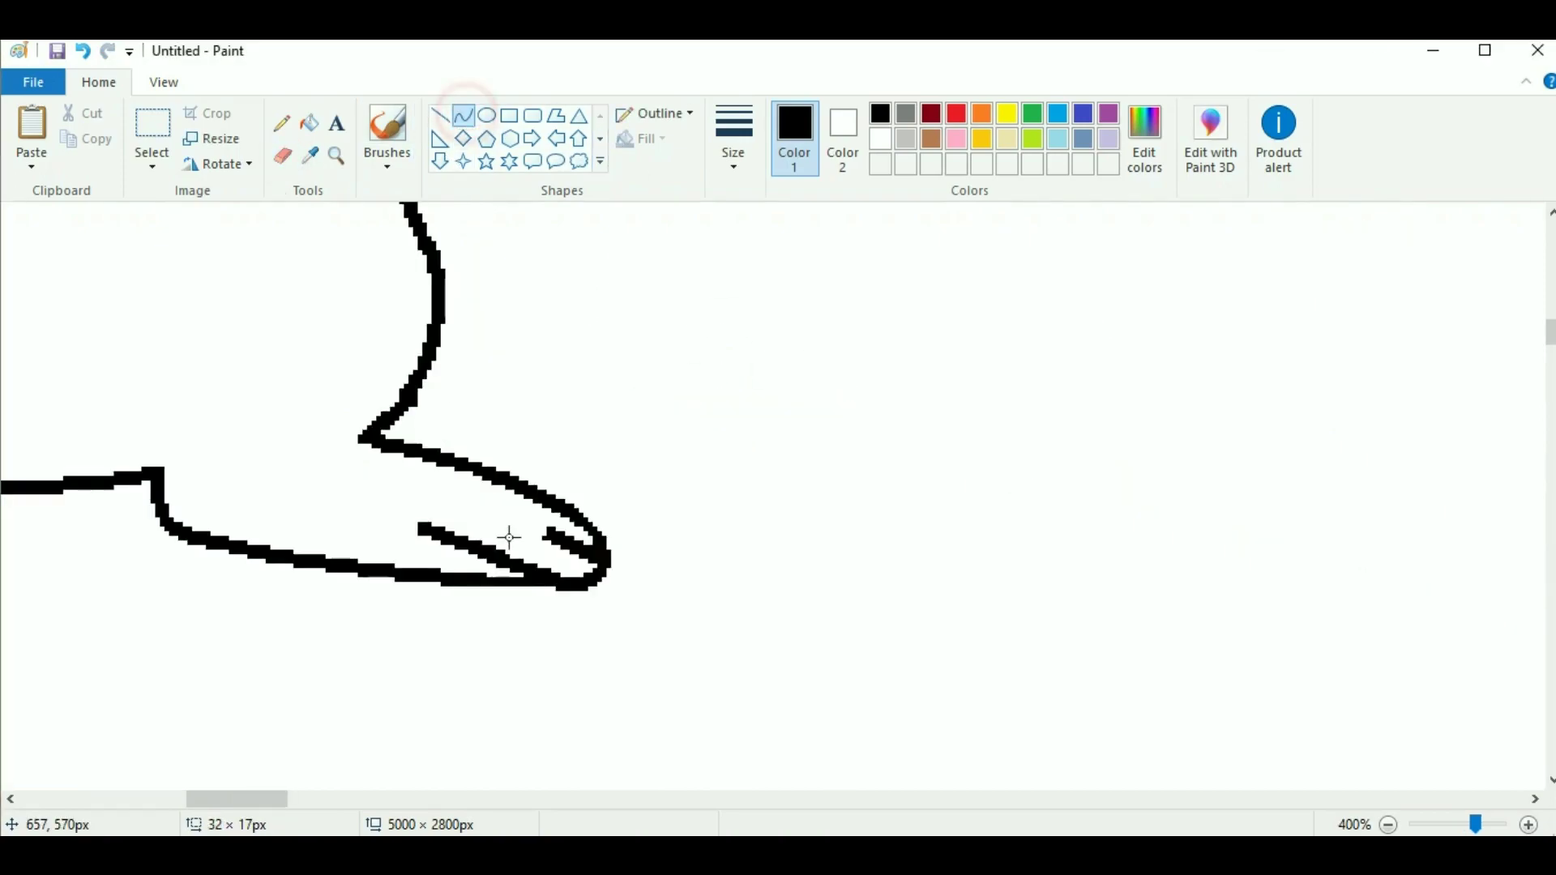
{"action": "left_click_drag", "start_coordinate": [442, 493], "coordinate": [604, 560]}
{"action": "left_click", "coordinate": [282, 156]}
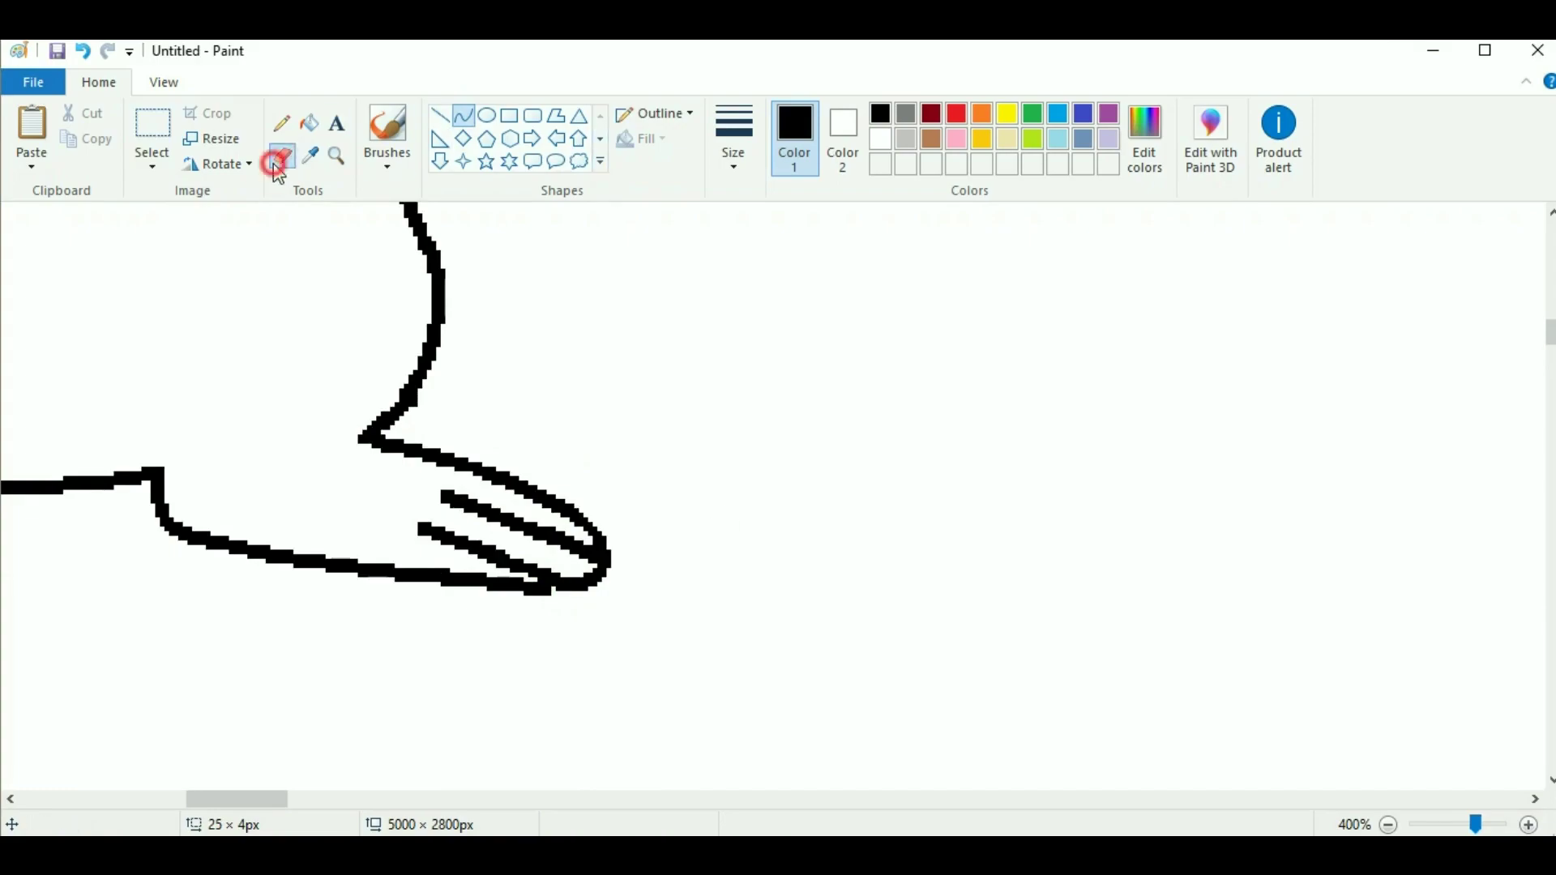
{"action": "scroll", "coordinate": [276, 160], "scroll_direction": "down", "scroll_amount": 3}
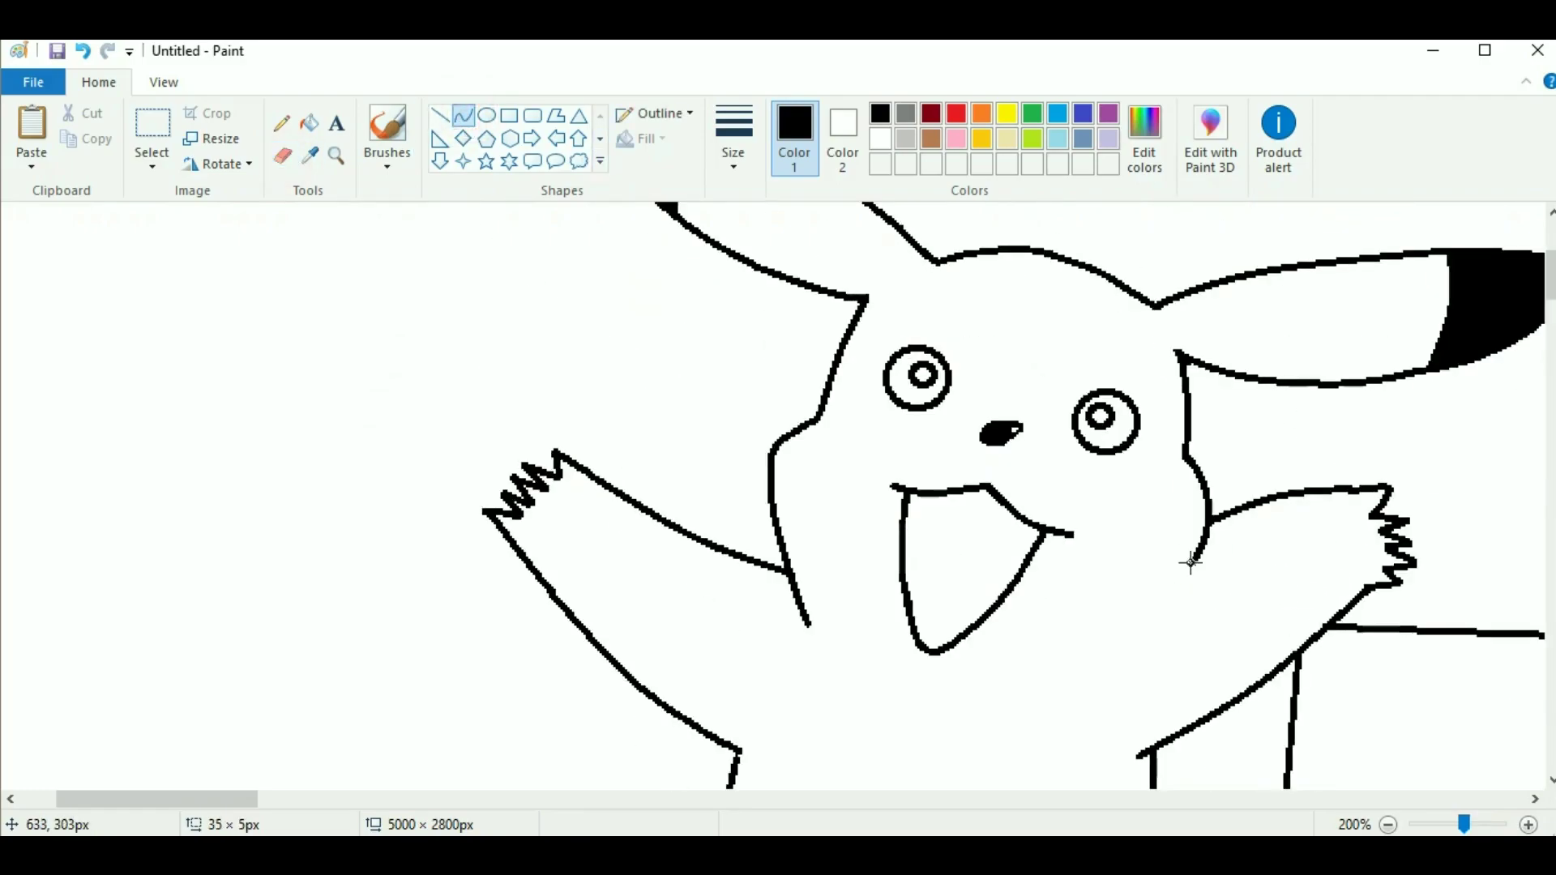
Extend the right side of the face toward the chin with a bulging curve about 33 × 52 px and erase its excess end
{"action": "left_click_drag", "start_coordinate": [1190, 561], "coordinate": [1083, 691]}
{"action": "left_click_drag", "start_coordinate": [1147, 646], "coordinate": [1140, 641]}
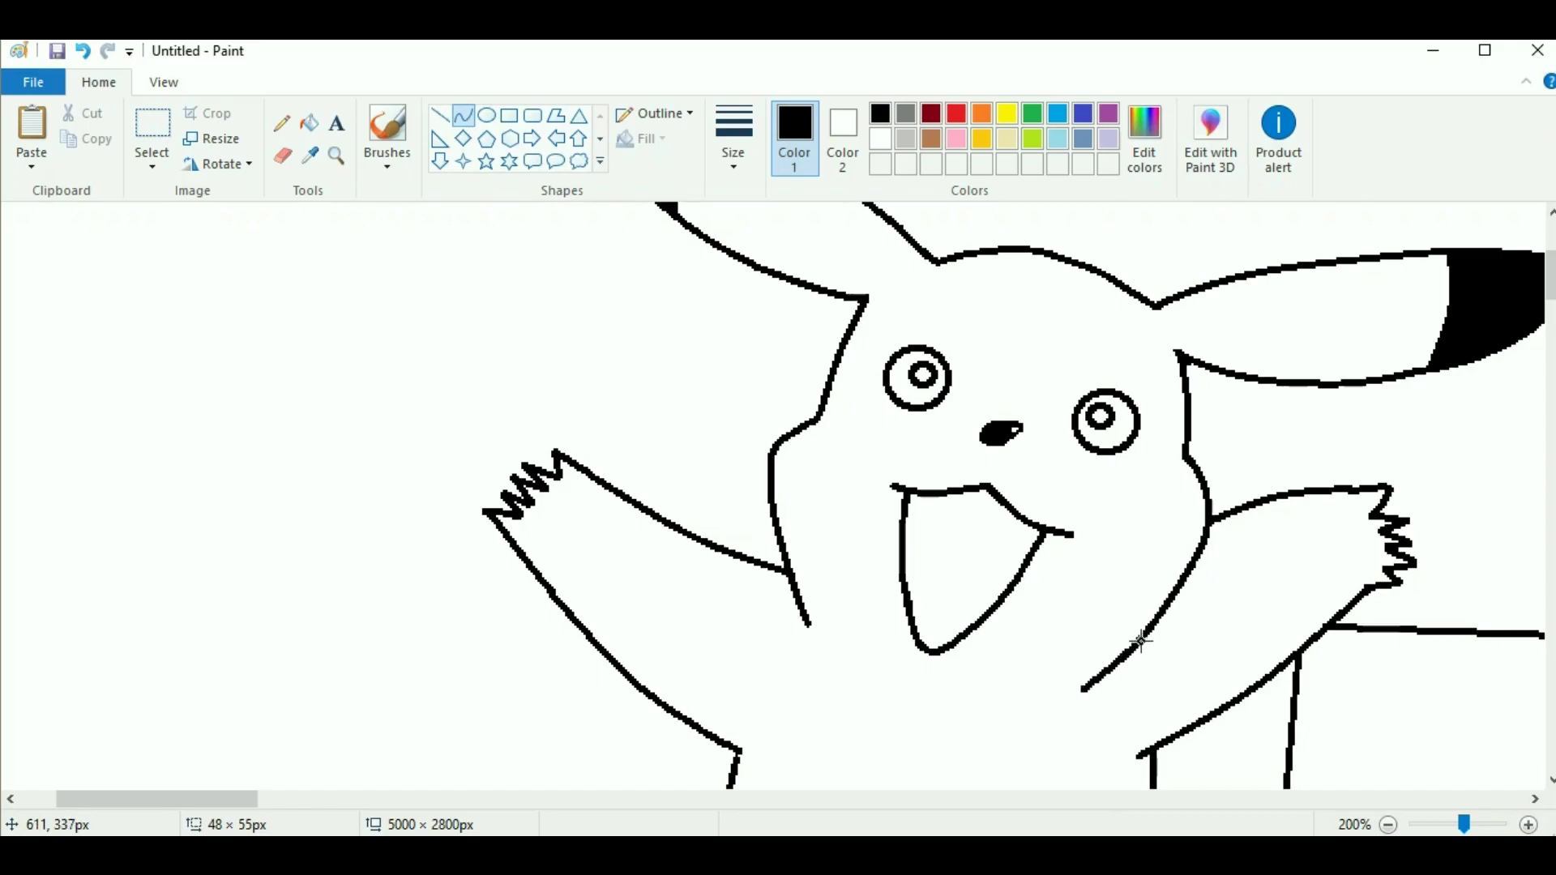
{"action": "mouse_move", "coordinate": [1198, 573]}
{"action": "left_mouse_down"}
{"action": "mouse_move", "coordinate": [1191, 614]}
{"action": "mouse_move", "coordinate": [1193, 594]}
{"action": "left_mouse_up"}
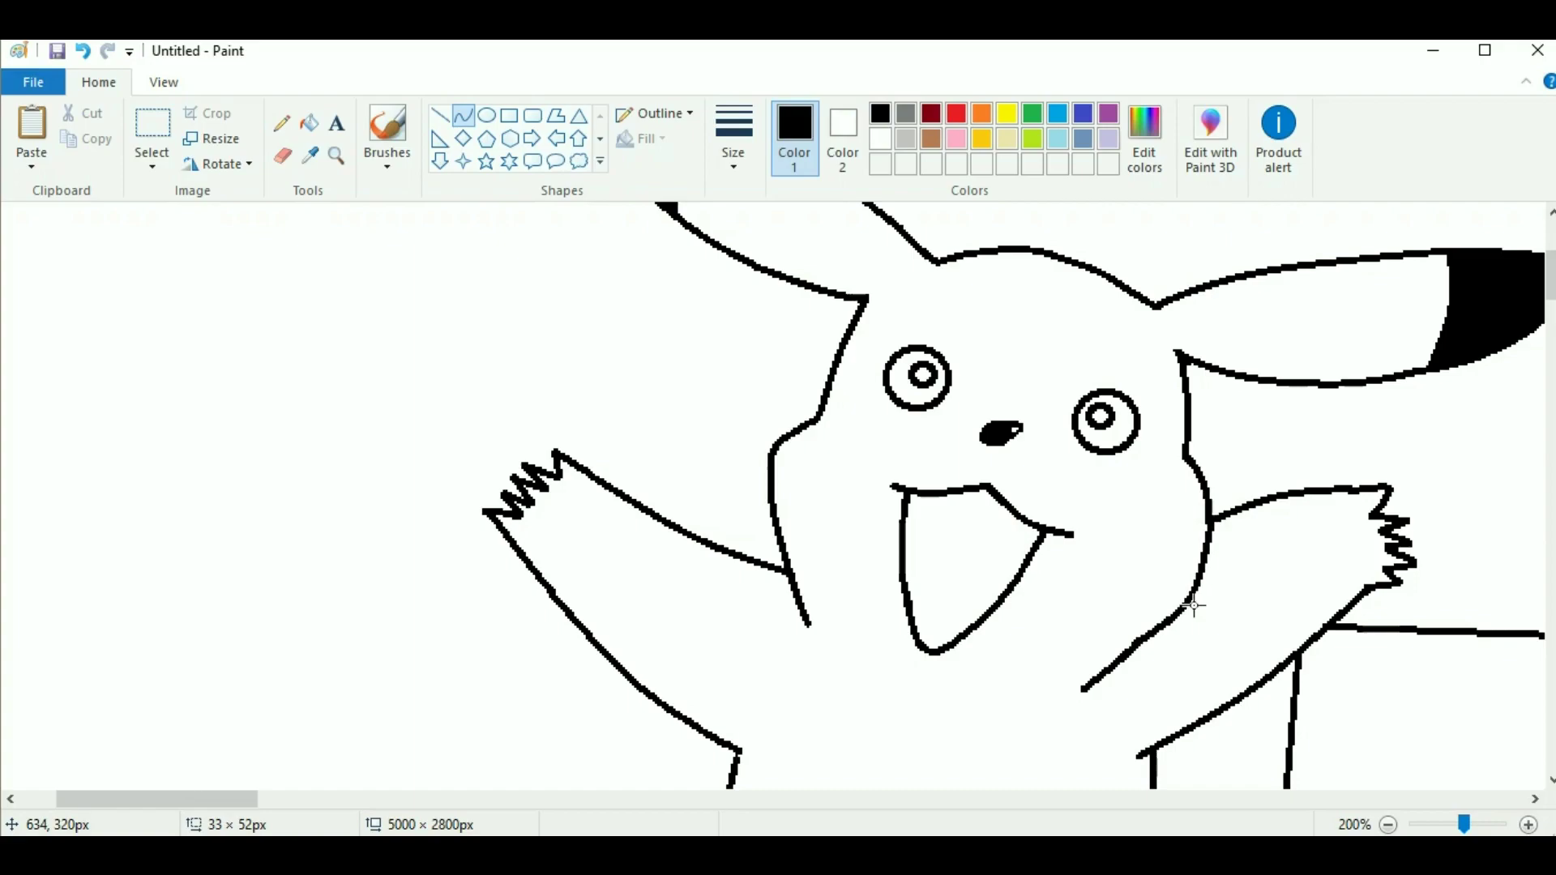
{"action": "left_click", "coordinate": [282, 155]}
{"action": "left_click_drag", "start_coordinate": [1094, 679], "coordinate": [1064, 681]}
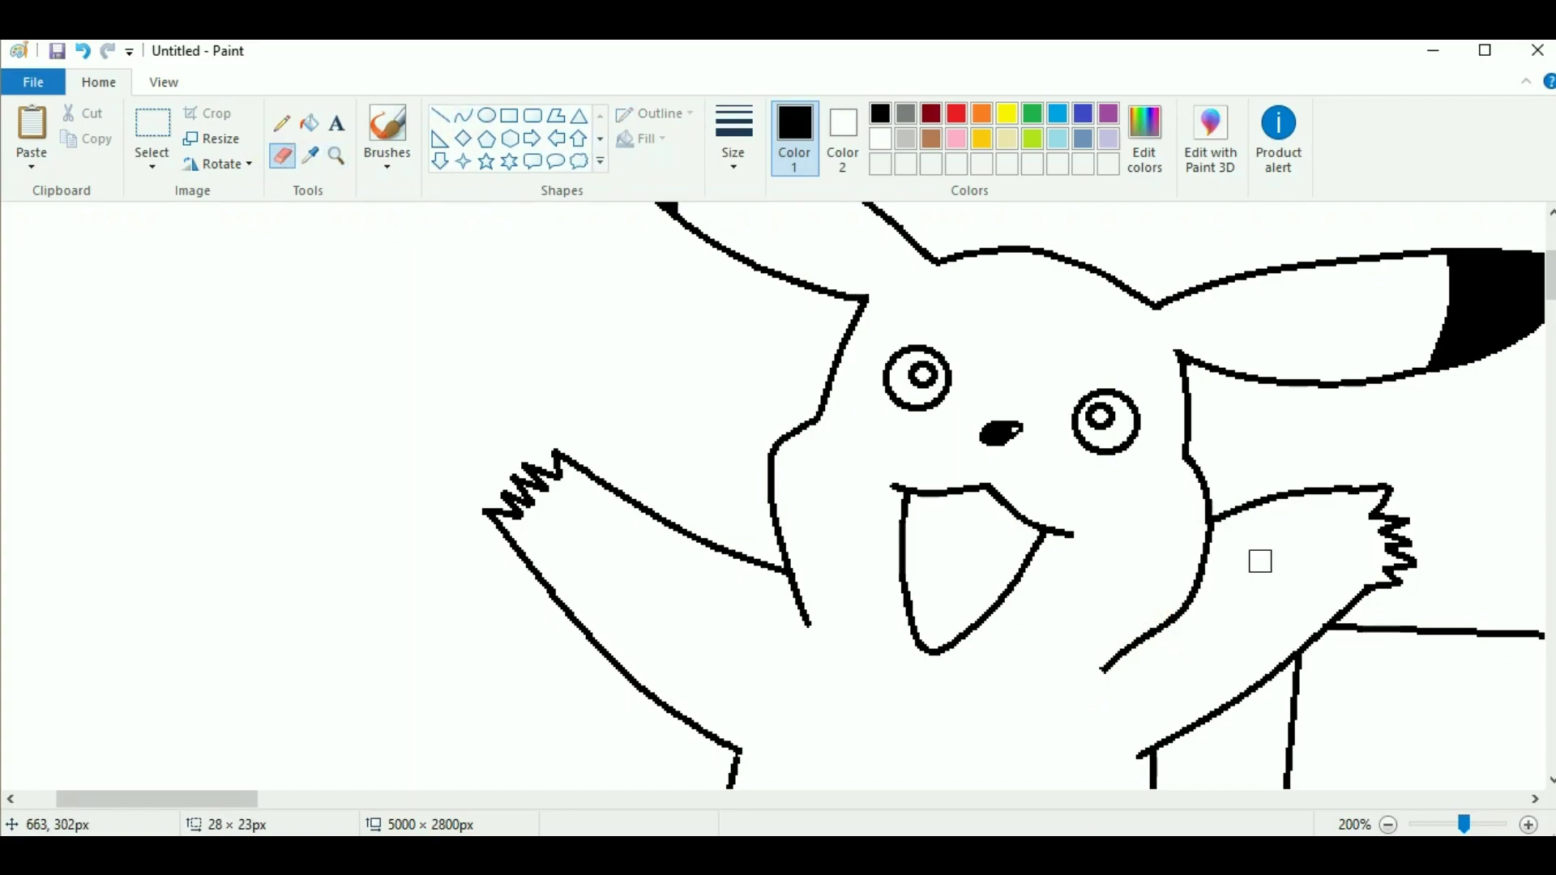
Flatten the right cheek outline with a curve about 8 × 49 px and smooth it beside the arm with one about 4 × 21 px
{"action": "left_click", "coordinate": [463, 116]}
{"action": "left_click_drag", "start_coordinate": [1185, 458], "coordinate": [1202, 567]}
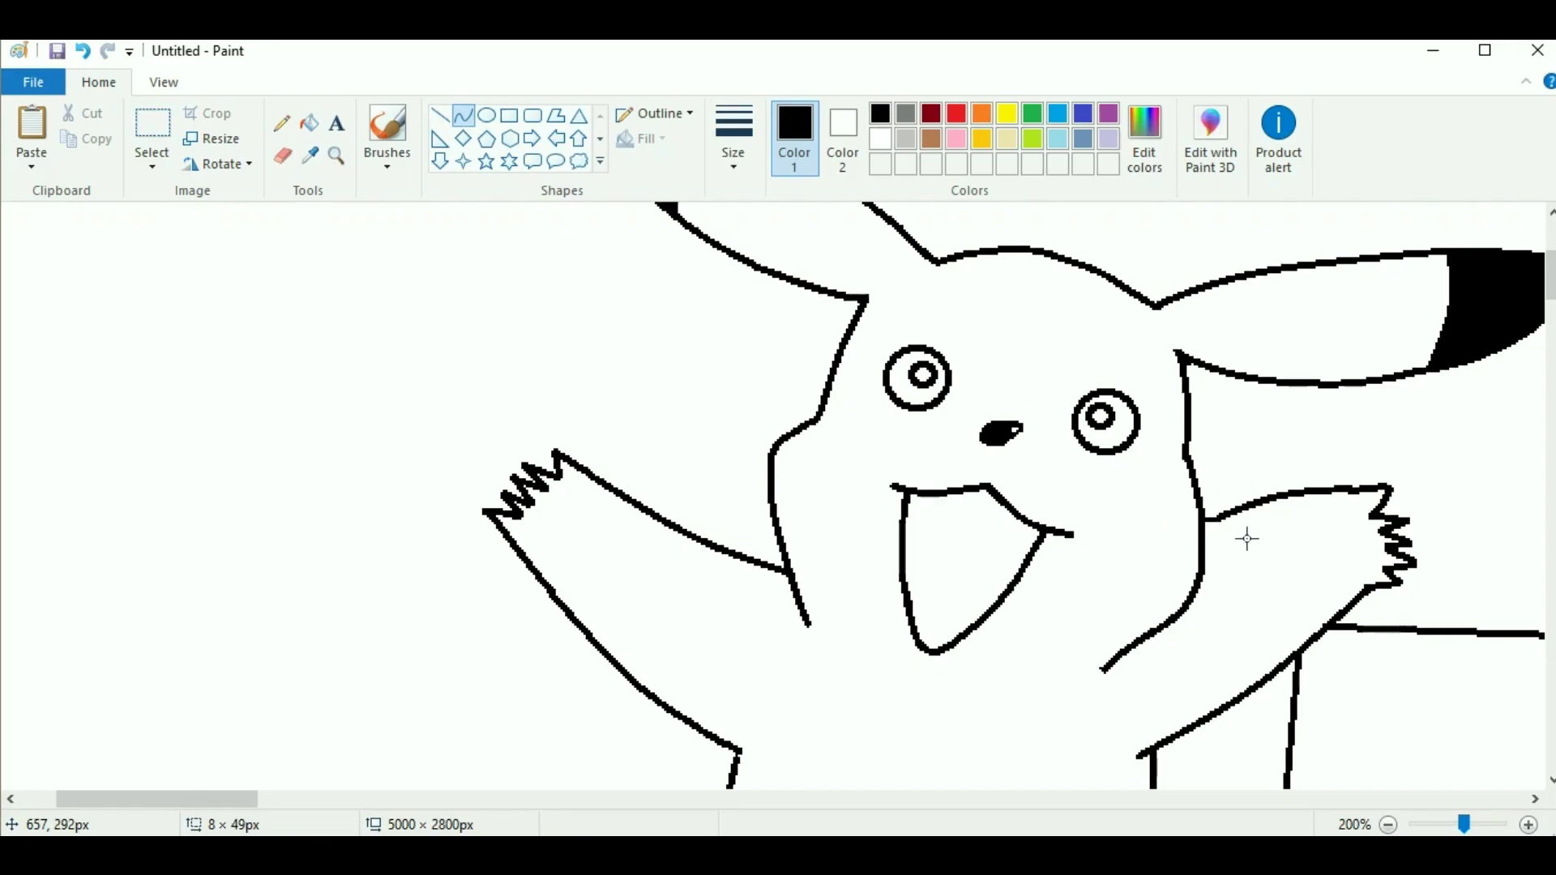
{"action": "left_click", "coordinate": [463, 115]}
{"action": "left_click_drag", "start_coordinate": [1202, 521], "coordinate": [1198, 577]}
{"action": "key", "text": "ctrl+z"}
{"action": "key", "text": "ctrl+Page_Up"}
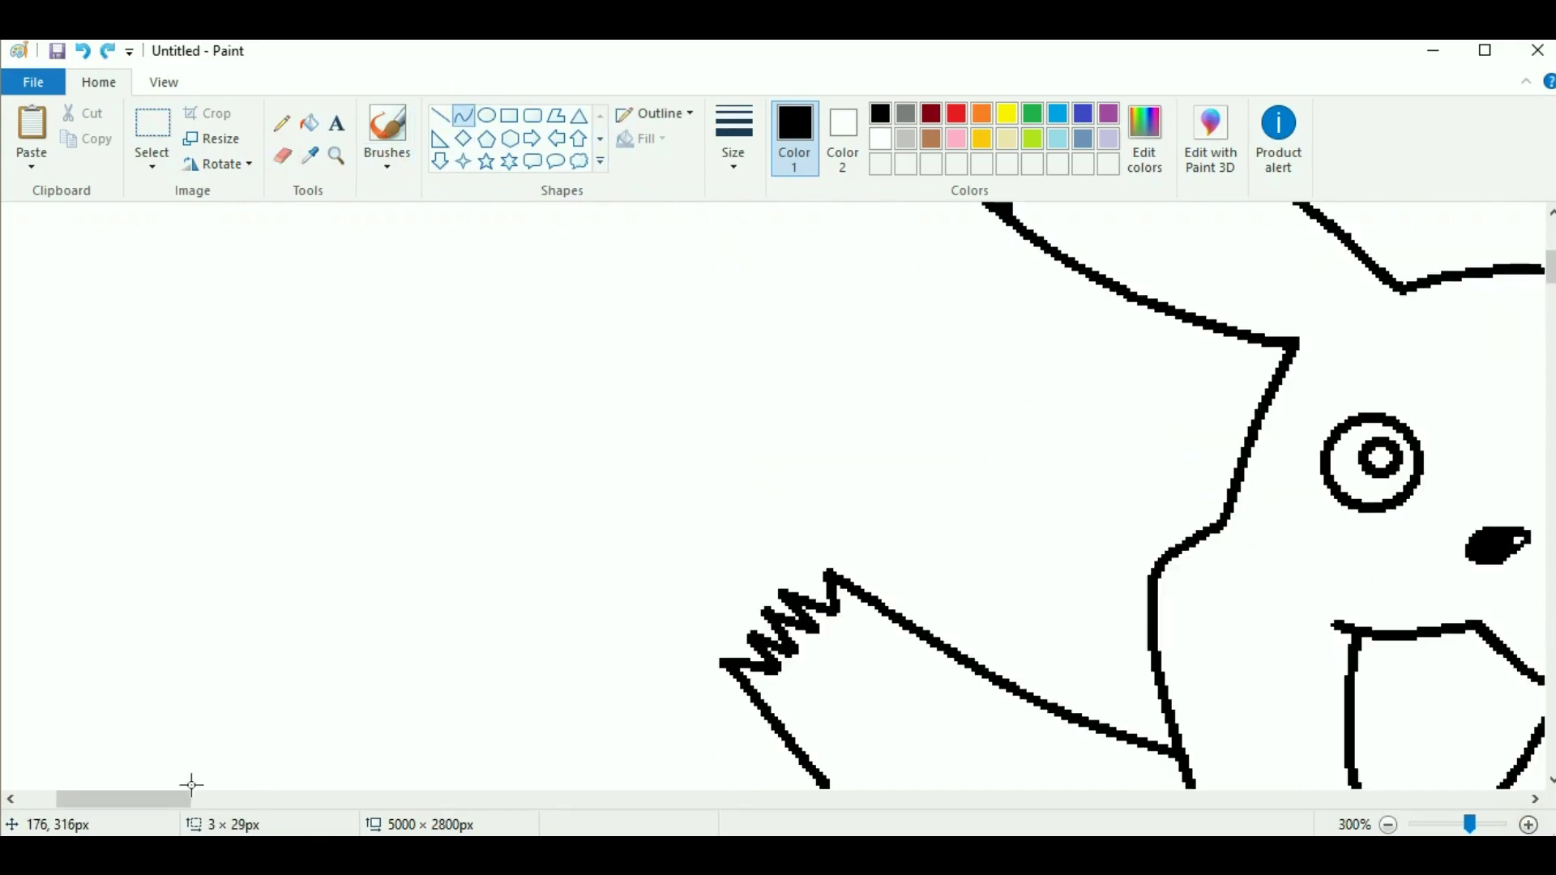
{"action": "left_click_drag", "start_coordinate": [191, 789], "coordinate": [285, 789]}
{"action": "scroll", "coordinate": [680, 368], "scroll_direction": "down", "scroll_amount": 3}
{"action": "left_click_drag", "start_coordinate": [727, 387], "coordinate": [736, 437]}
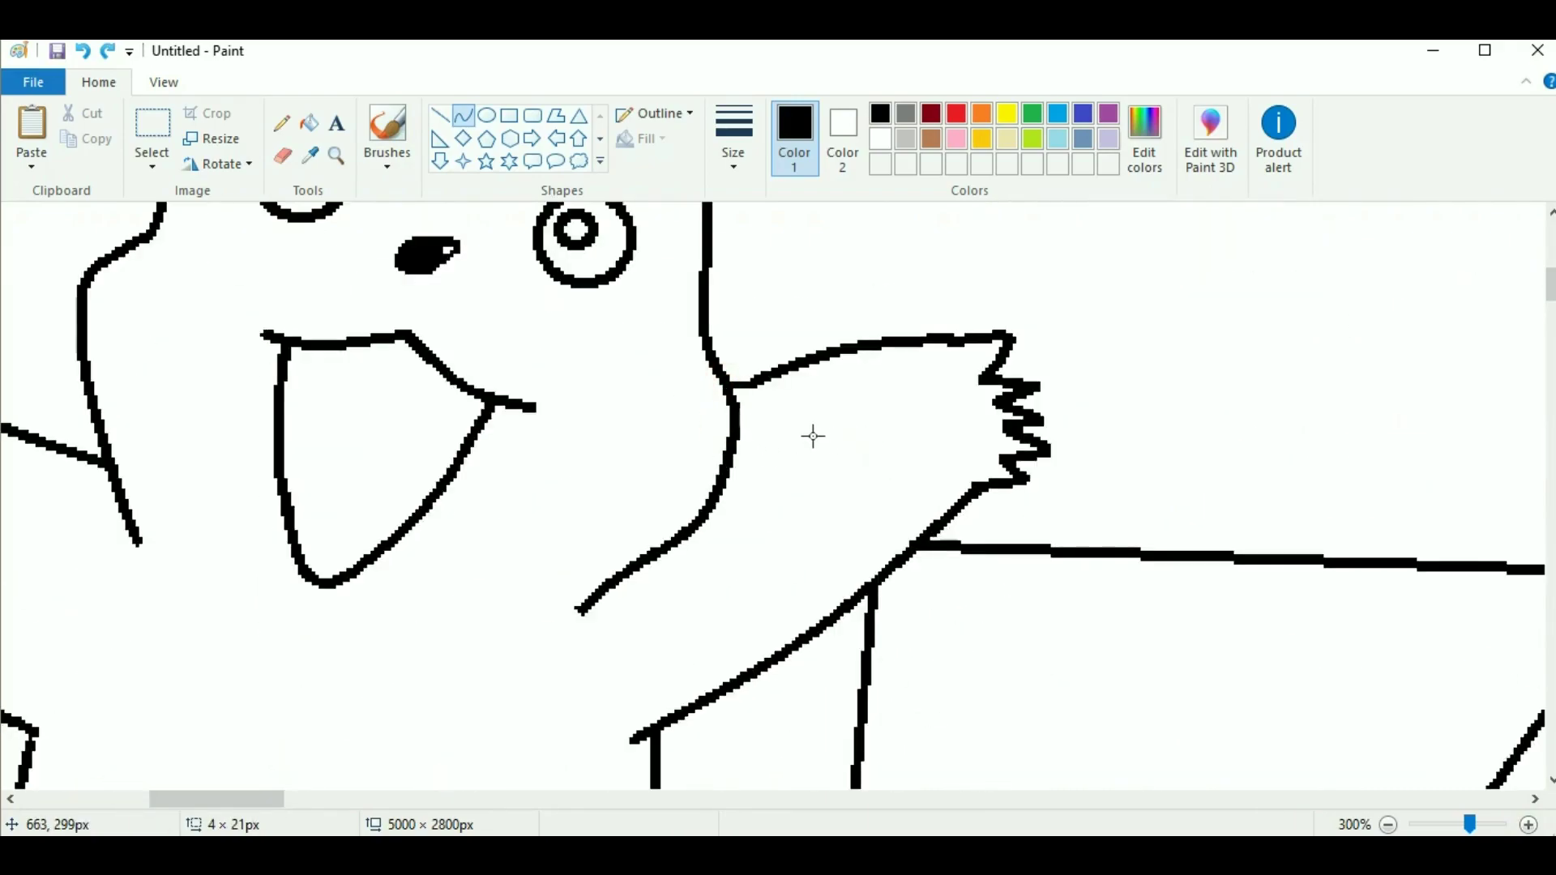
Erase the uneven right cheek edge and redraw it as a curve about 10 × 37 px down past the arm
{"action": "left_click", "coordinate": [282, 156]}
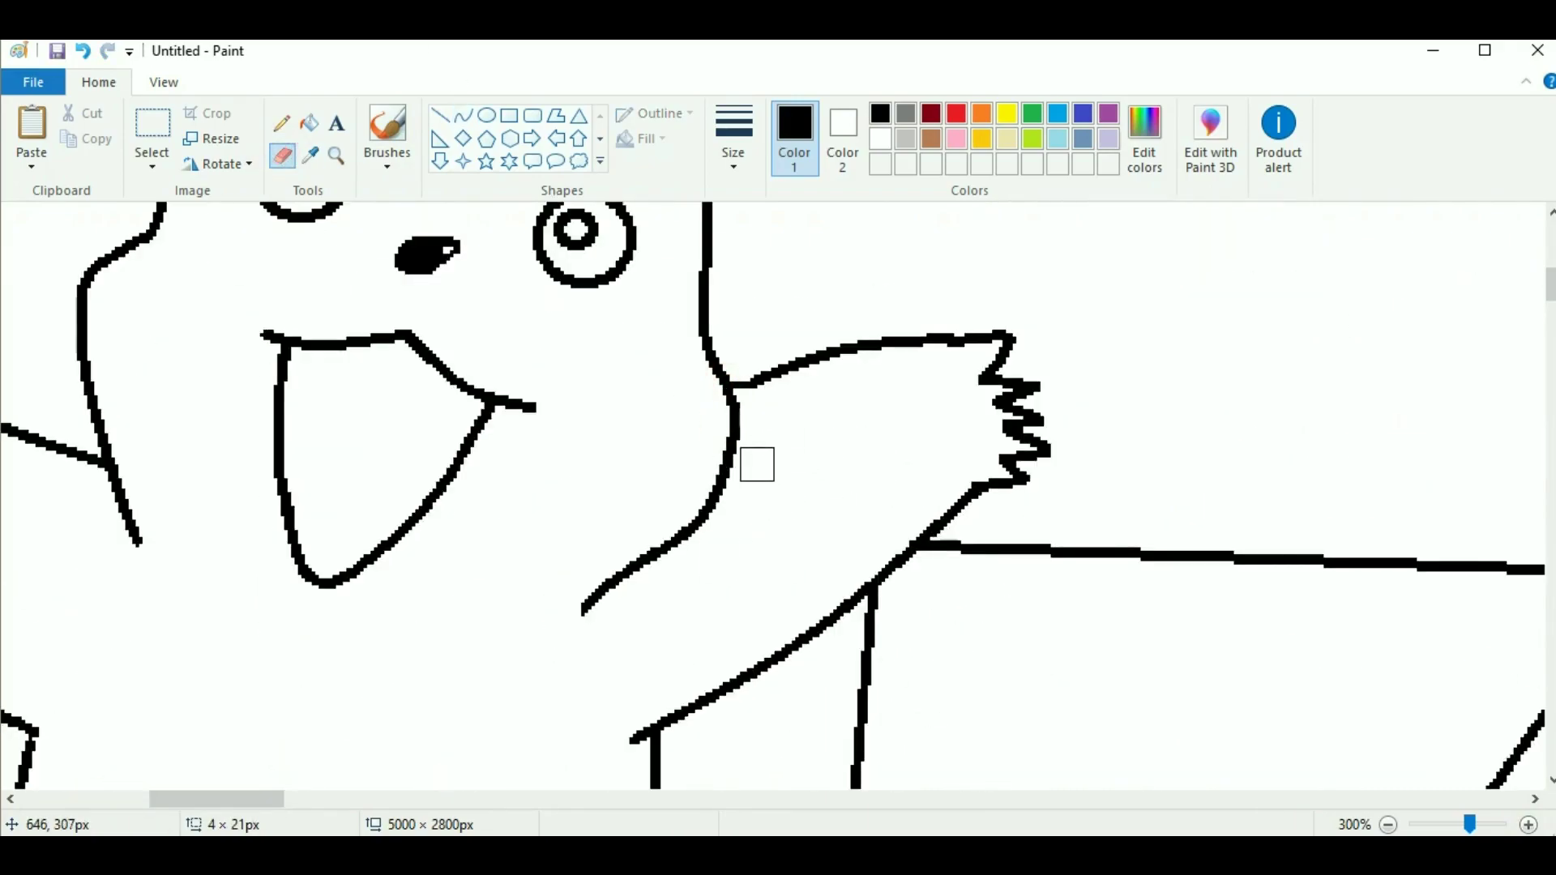
{"action": "mouse_move", "coordinate": [743, 475]}
{"action": "left_mouse_down"}
{"action": "mouse_move", "coordinate": [730, 354]}
{"action": "mouse_move", "coordinate": [706, 332]}
{"action": "left_mouse_up"}
{"action": "left_click", "coordinate": [463, 115]}
{"action": "mouse_move", "coordinate": [705, 329]}
{"action": "left_mouse_down"}
{"action": "mouse_move", "coordinate": [716, 392]}
{"action": "mouse_move", "coordinate": [720, 380]}
{"action": "mouse_move", "coordinate": [737, 406]}
{"action": "left_mouse_up"}
{"action": "key", "text": "ctrl+z"}
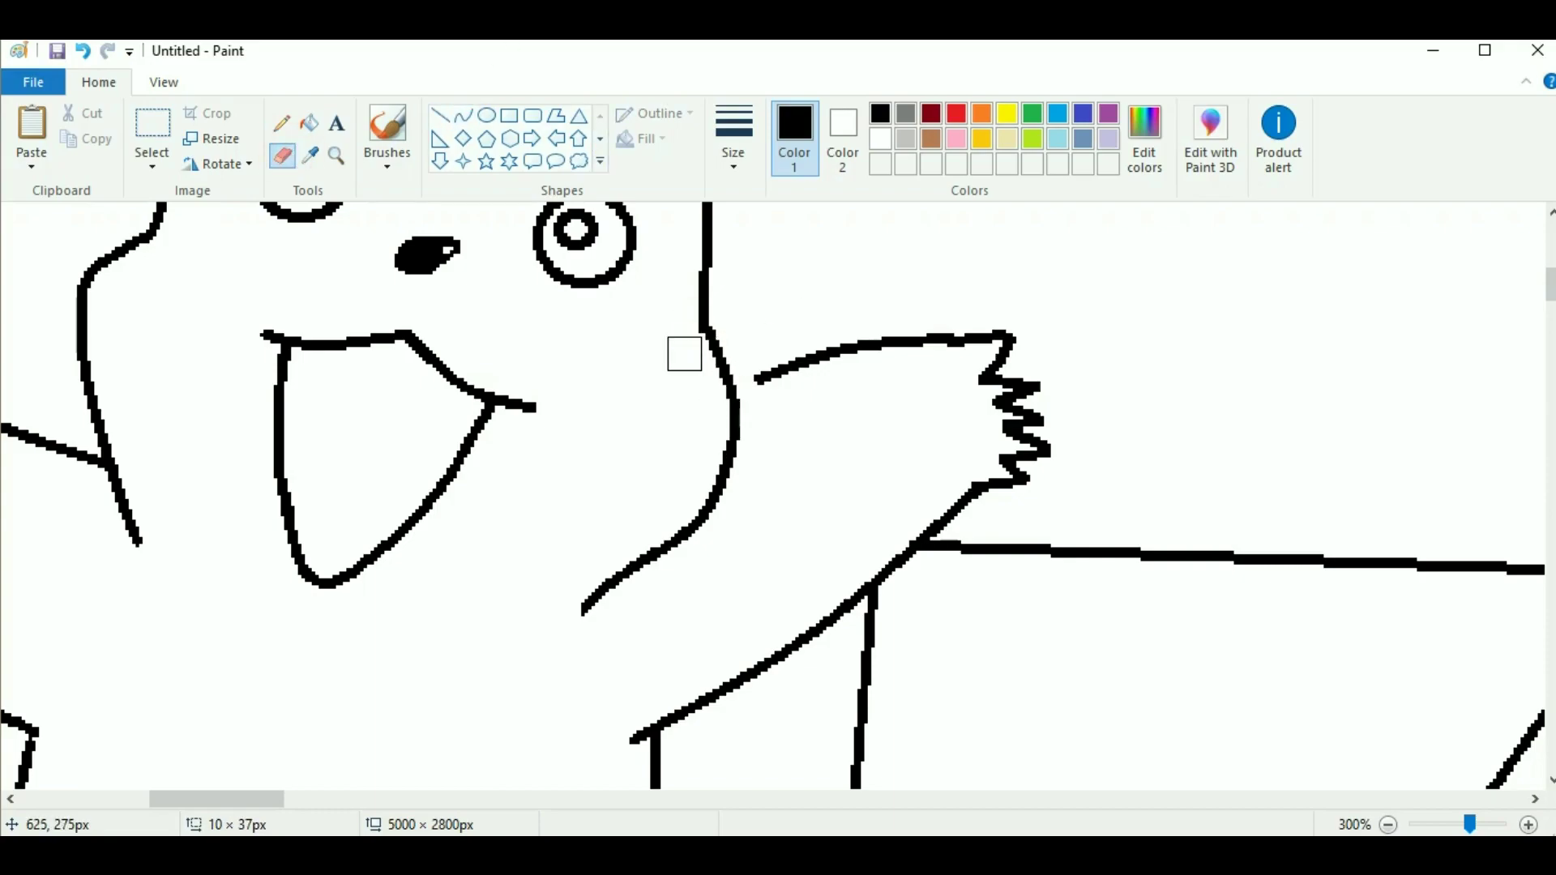
{"action": "key", "text": "ctrl+y"}
{"action": "key", "text": "ctrl+z"}
Reconnect the right arm's upper edge to the face with a short curve about 14 × 5 px
{"action": "left_click", "coordinate": [734, 138]}
{"action": "left_click", "coordinate": [744, 277]}
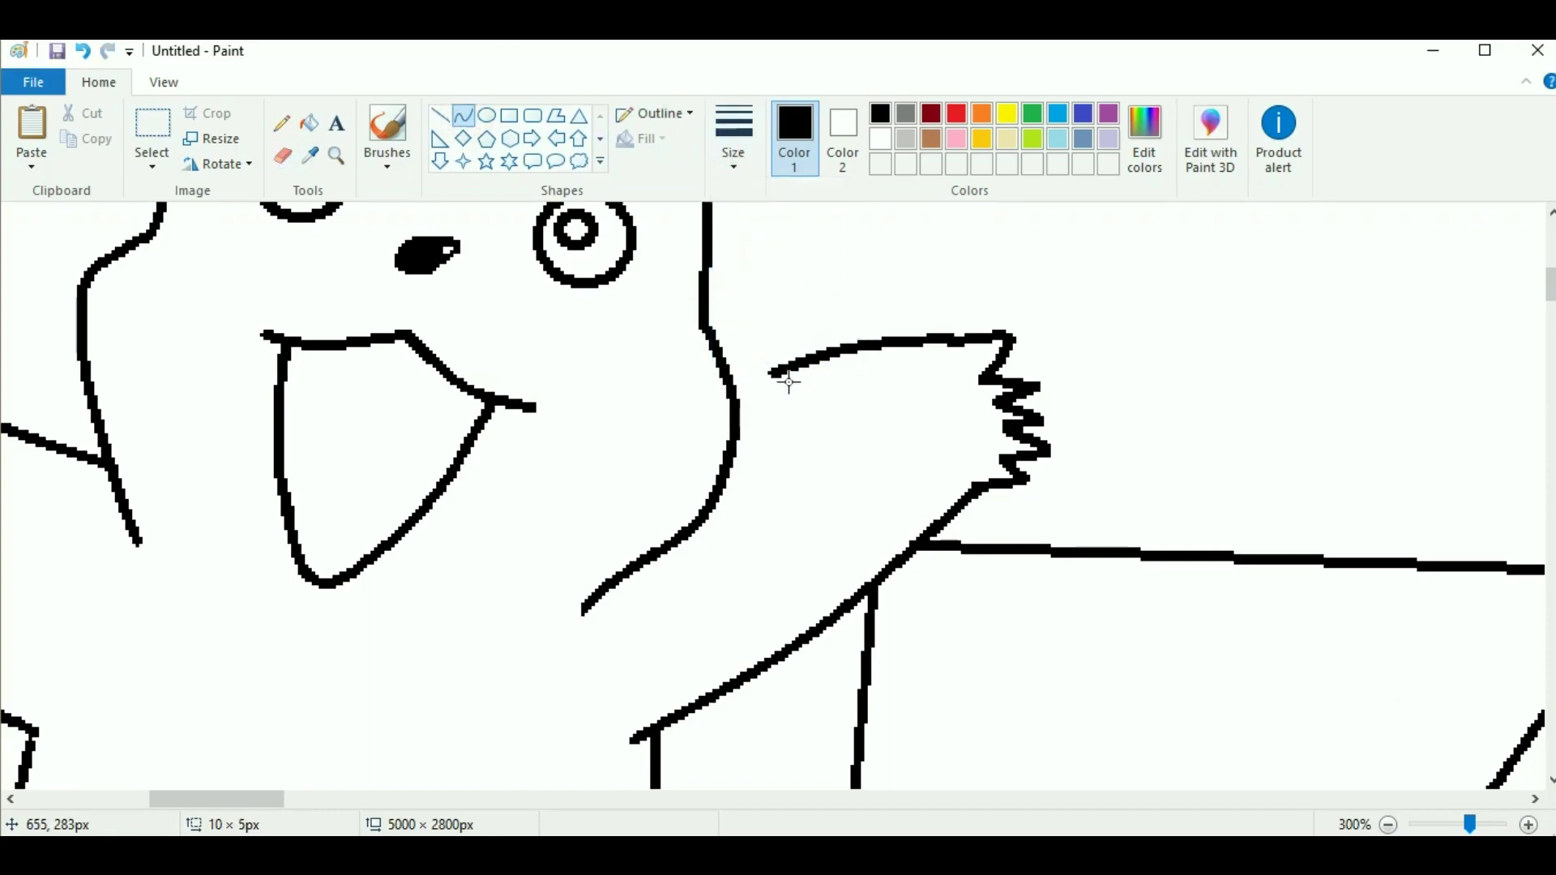
{"action": "scroll", "coordinate": [906, 361], "scroll_direction": "down", "scroll_amount": 1, "text": "ctrl"}
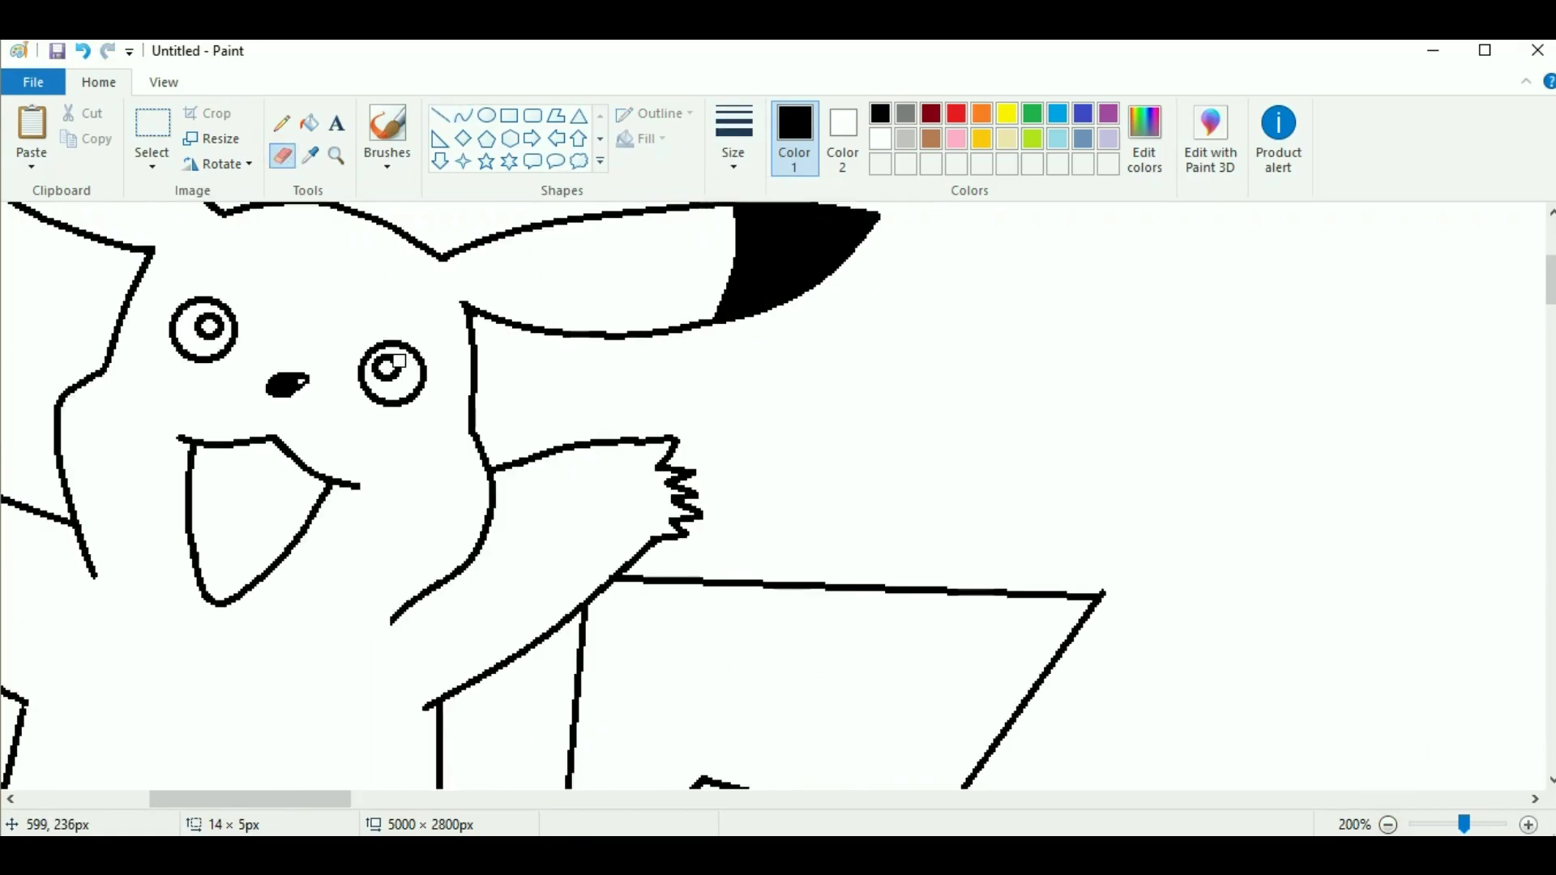
Clear the pupils and reposition both eye circles slightly lower on the face with free-form selection
{"action": "left_click", "coordinate": [152, 164]}
{"action": "left_click", "coordinate": [157, 247]}
{"action": "mouse_move", "coordinate": [364, 348]}
{"action": "left_mouse_down"}
{"action": "mouse_move", "coordinate": [389, 322]}
{"action": "mouse_move", "coordinate": [392, 389]}
{"action": "left_mouse_up"}
{"action": "mouse_move", "coordinate": [247, 344]}
{"action": "left_mouse_down"}
{"action": "mouse_move", "coordinate": [150, 305]}
{"action": "mouse_move", "coordinate": [199, 351]}
{"action": "left_mouse_up"}
{"action": "key", "text": "Right"}
{"action": "key", "text": "Right"}
{"action": "key", "text": "Right"}
{"action": "key", "text": "Right"}
{"action": "key", "text": "Right"}
{"action": "left_click", "coordinate": [394, 330]}
Draw the tongue's upper edge as an arched curve across the inside of the mouth
{"action": "left_click", "coordinate": [487, 115]}
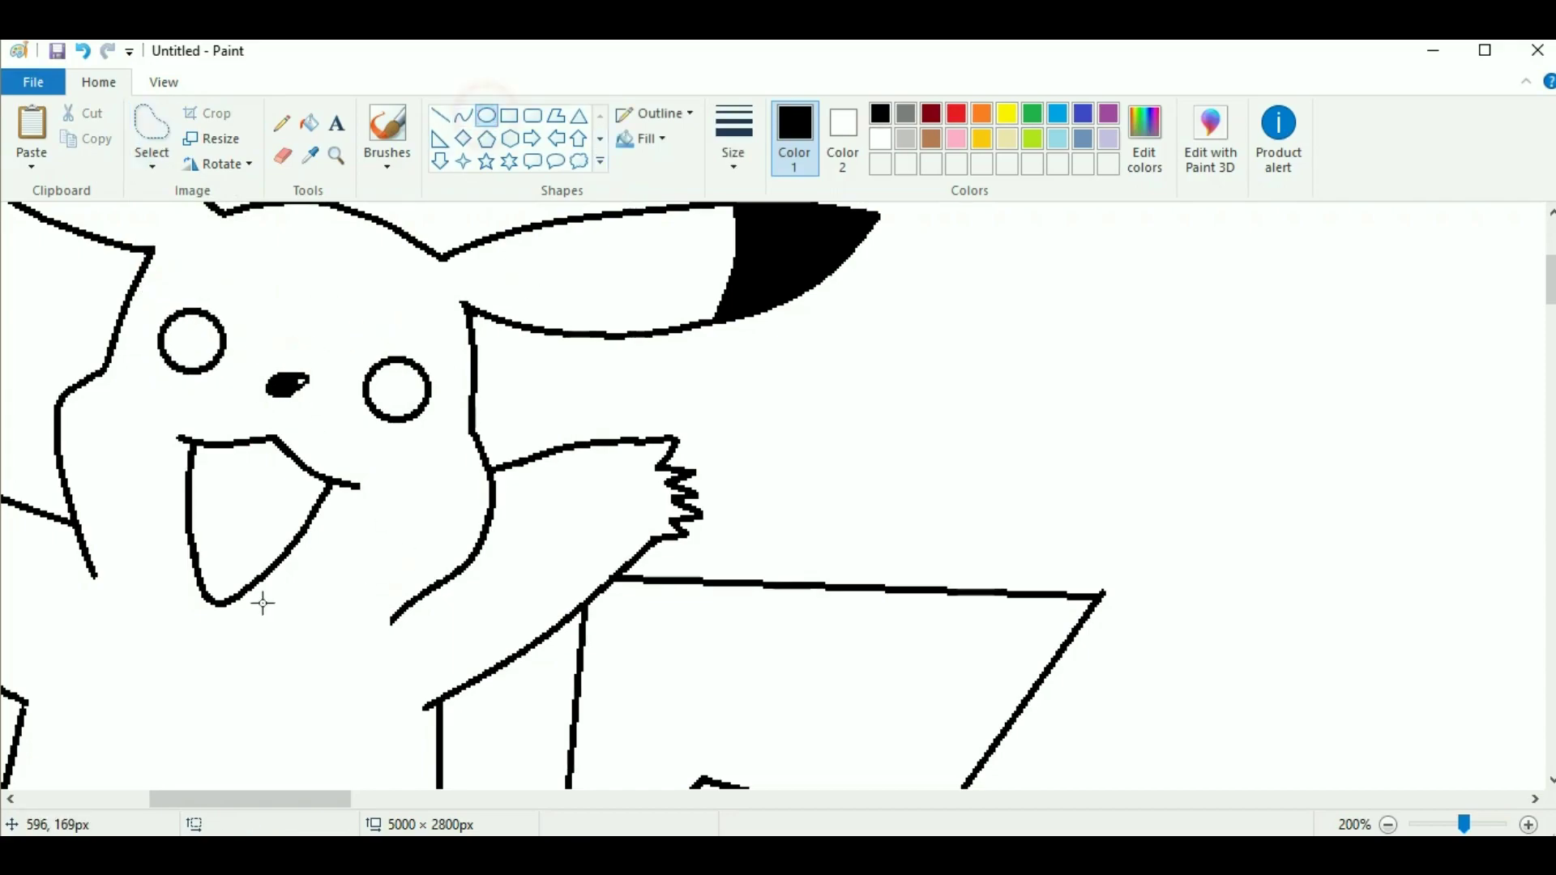
{"action": "left_click_drag", "start_coordinate": [228, 497], "coordinate": [314, 511]}
{"action": "left_click", "coordinate": [259, 469]}
Draw two cheek ovals about 57 × 63 px over the left and right edges of the face
{"action": "left_click", "coordinate": [486, 115]}
{"action": "scroll", "coordinate": [167, 538], "scroll_direction": "left", "scroll_amount": 3}
{"action": "mouse_move", "coordinate": [324, 322]}
{"action": "left_mouse_down"}
{"action": "mouse_move", "coordinate": [466, 458]}
{"action": "mouse_move", "coordinate": [452, 469]}
{"action": "left_mouse_up"}
{"action": "left_click", "coordinate": [1074, 399]}
{"action": "left_click_drag", "start_coordinate": [739, 445], "coordinate": [869, 589]}
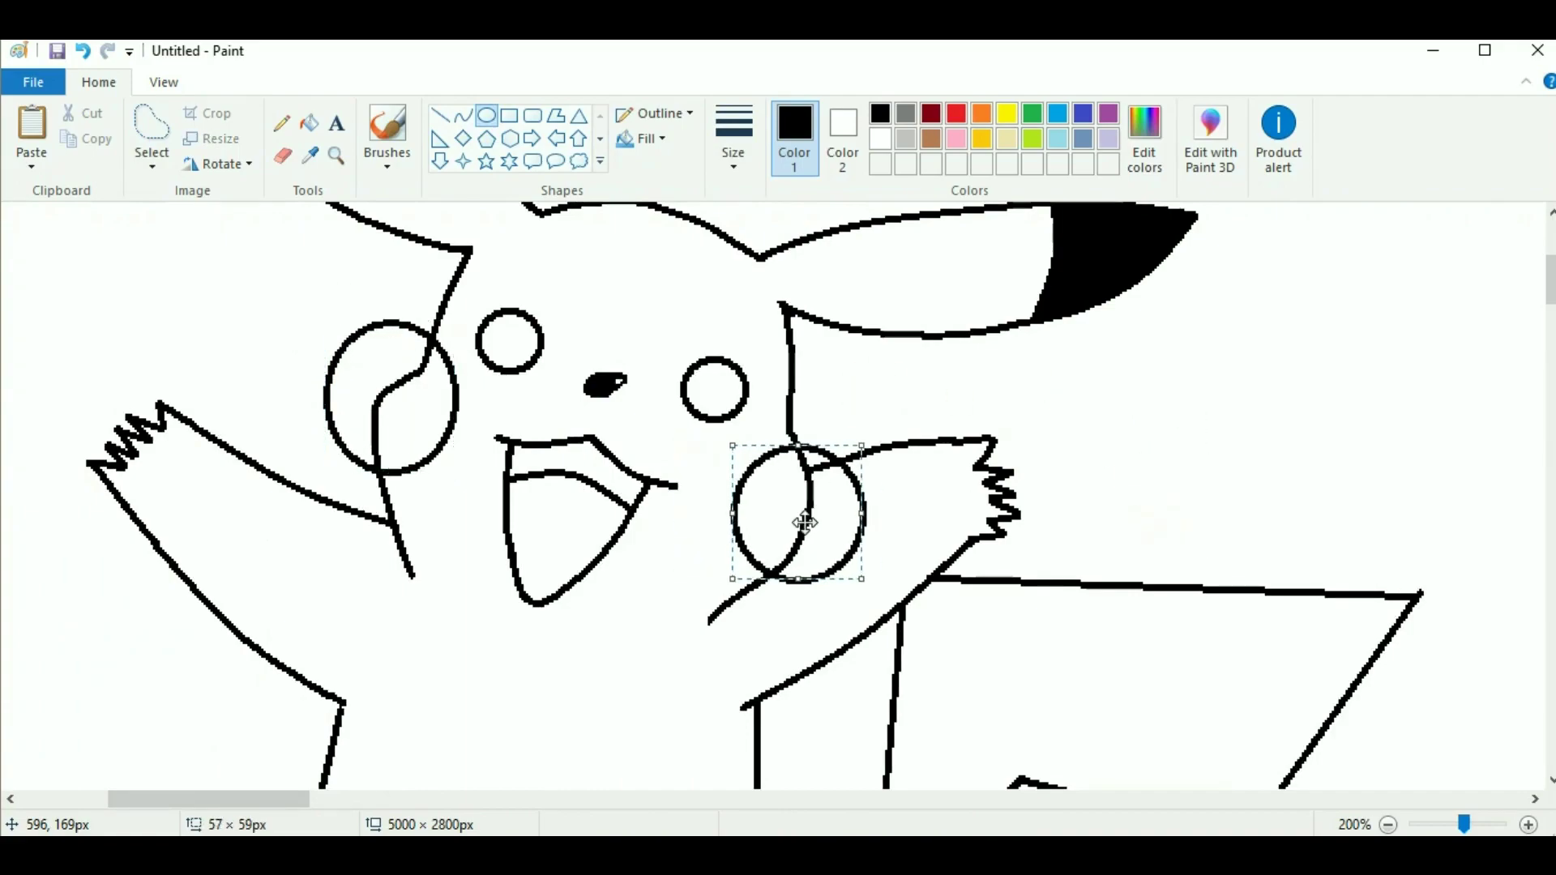
{"action": "left_click", "coordinate": [447, 118]}
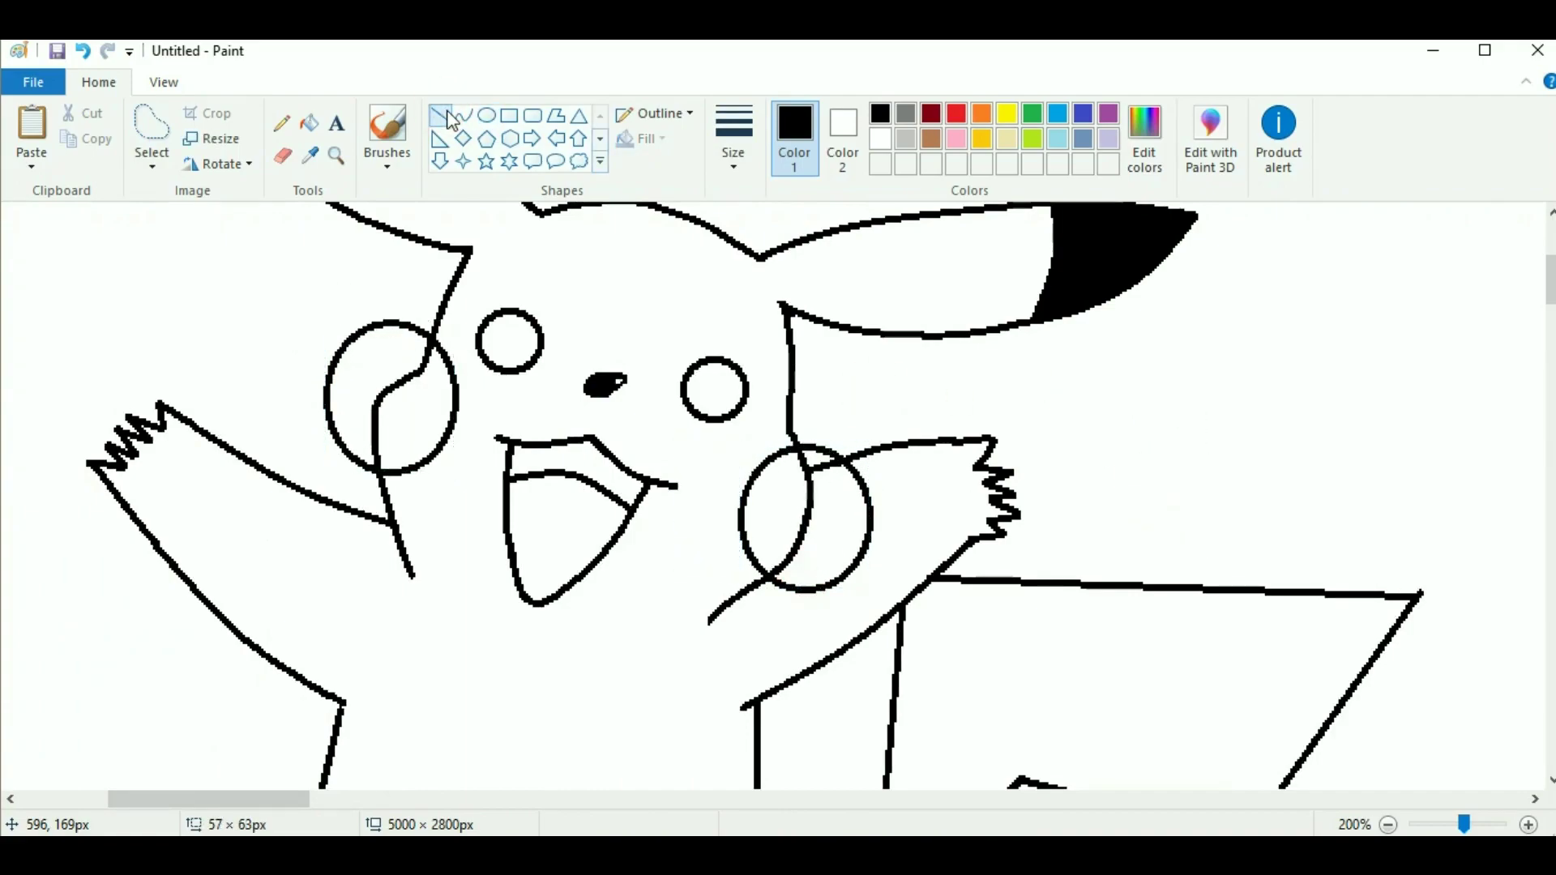
Fill the head and body with yellow and add the shade to the custom colors
{"action": "left_click", "coordinate": [309, 122]}
{"action": "left_click", "coordinate": [1007, 113]}
{"action": "left_click", "coordinate": [670, 302]}
{"action": "left_click", "coordinate": [1155, 125]}
{"action": "key", "text": "Return"}
{"action": "left_click", "coordinate": [1151, 174]}
{"action": "key", "text": "Return"}
{"action": "left_click", "coordinate": [636, 635]}
Mix another custom yellow and try it as the fill for the head and body
{"action": "left_click", "coordinate": [1145, 137]}
{"action": "left_click", "coordinate": [820, 312]}
{"action": "left_click", "coordinate": [821, 294]}
{"action": "key", "text": "Return"}
{"action": "left_click", "coordinate": [685, 313]}
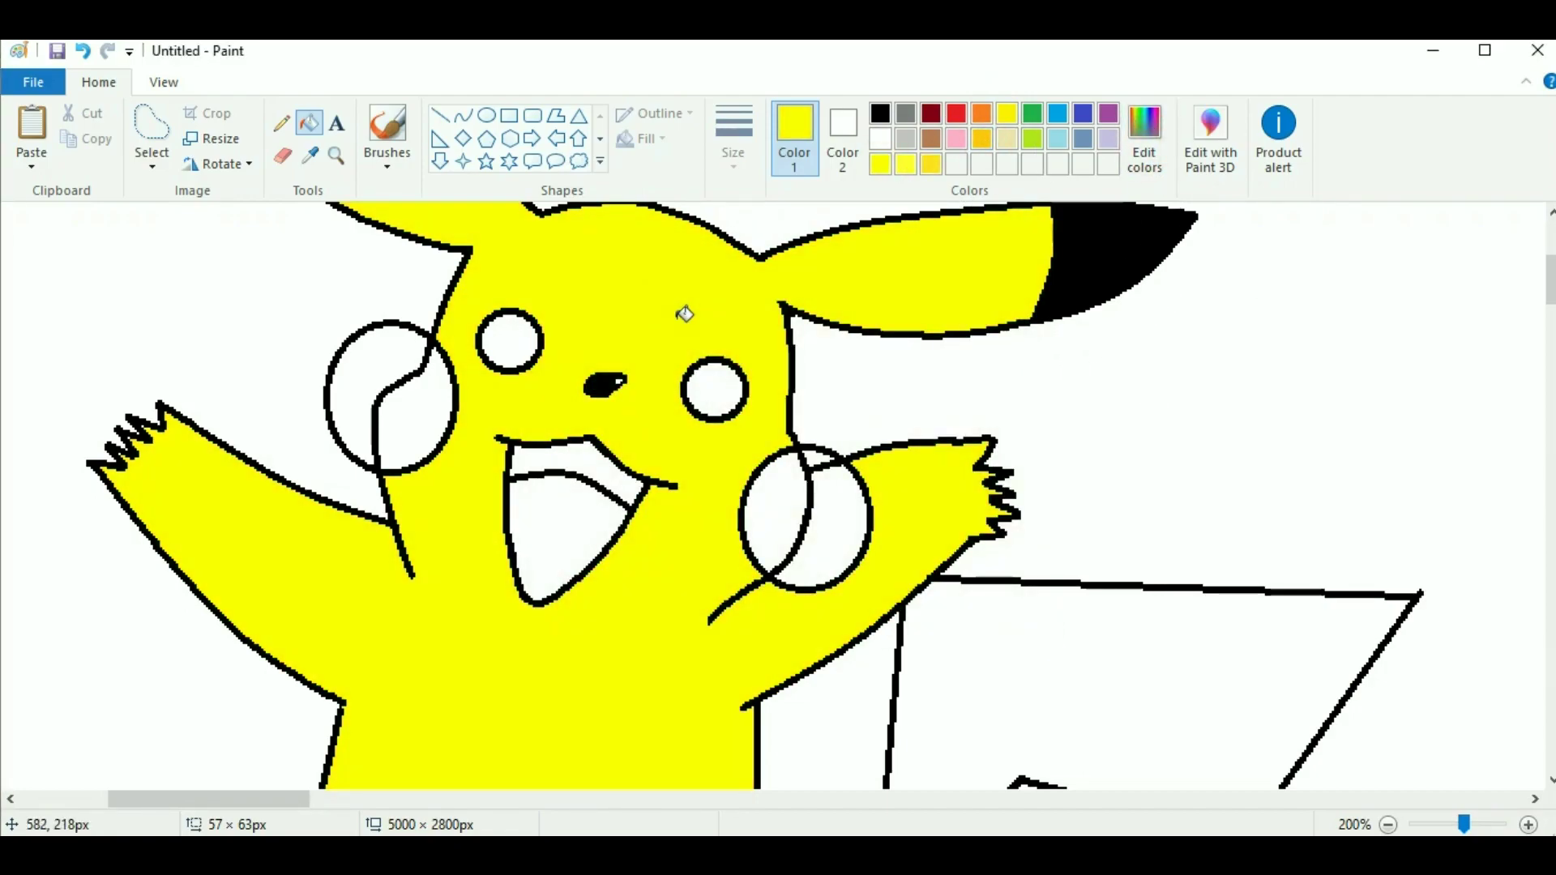
{"action": "key", "text": "ctrl+z"}
{"action": "left_click", "coordinate": [108, 50]}
Erase the parts of both cheek ovals that lie outside the face outline
{"action": "left_click", "coordinate": [282, 155]}
{"action": "scroll", "coordinate": [927, 567], "scroll_direction": "up", "scroll_amount": 2, "text": "ctrl"}
{"action": "mouse_move", "coordinate": [847, 442]}
{"action": "left_mouse_down"}
{"action": "mouse_move", "coordinate": [726, 739]}
{"action": "mouse_move", "coordinate": [672, 671]}
{"action": "left_mouse_up"}
{"action": "left_click_drag", "start_coordinate": [163, 801], "coordinate": [219, 801]}
{"action": "scroll", "coordinate": [729, 543], "scroll_direction": "down", "scroll_amount": 3}
{"action": "mouse_move", "coordinate": [687, 535]}
{"action": "left_mouse_down"}
{"action": "mouse_move", "coordinate": [826, 303]}
{"action": "mouse_move", "coordinate": [875, 494]}
{"action": "left_mouse_up"}
Fill the head, arms, body and tail with the lighter custom yellow
{"action": "left_click", "coordinate": [309, 123]}
{"action": "mouse_move", "coordinate": [263, 801]}
{"action": "left_mouse_down"}
{"action": "mouse_move", "coordinate": [243, 802]}
{"action": "mouse_move", "coordinate": [257, 800]}
{"action": "left_mouse_up"}
{"action": "left_click", "coordinate": [880, 436]}
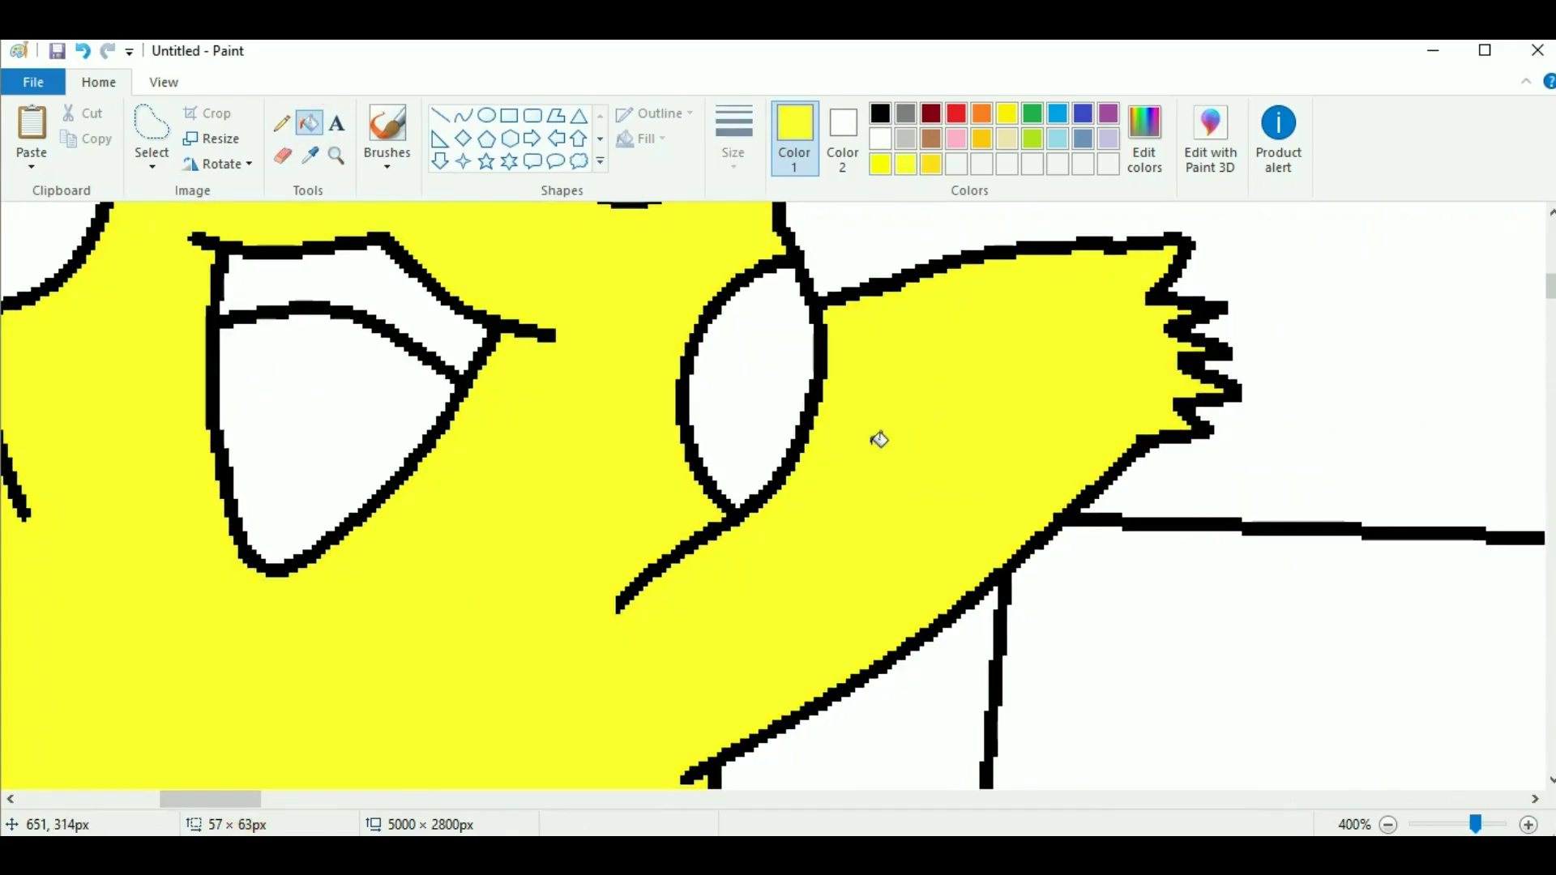
{"action": "left_click", "coordinate": [1388, 824]}
{"action": "left_click", "coordinate": [1388, 824]}
{"action": "left_click", "coordinate": [1388, 825]}
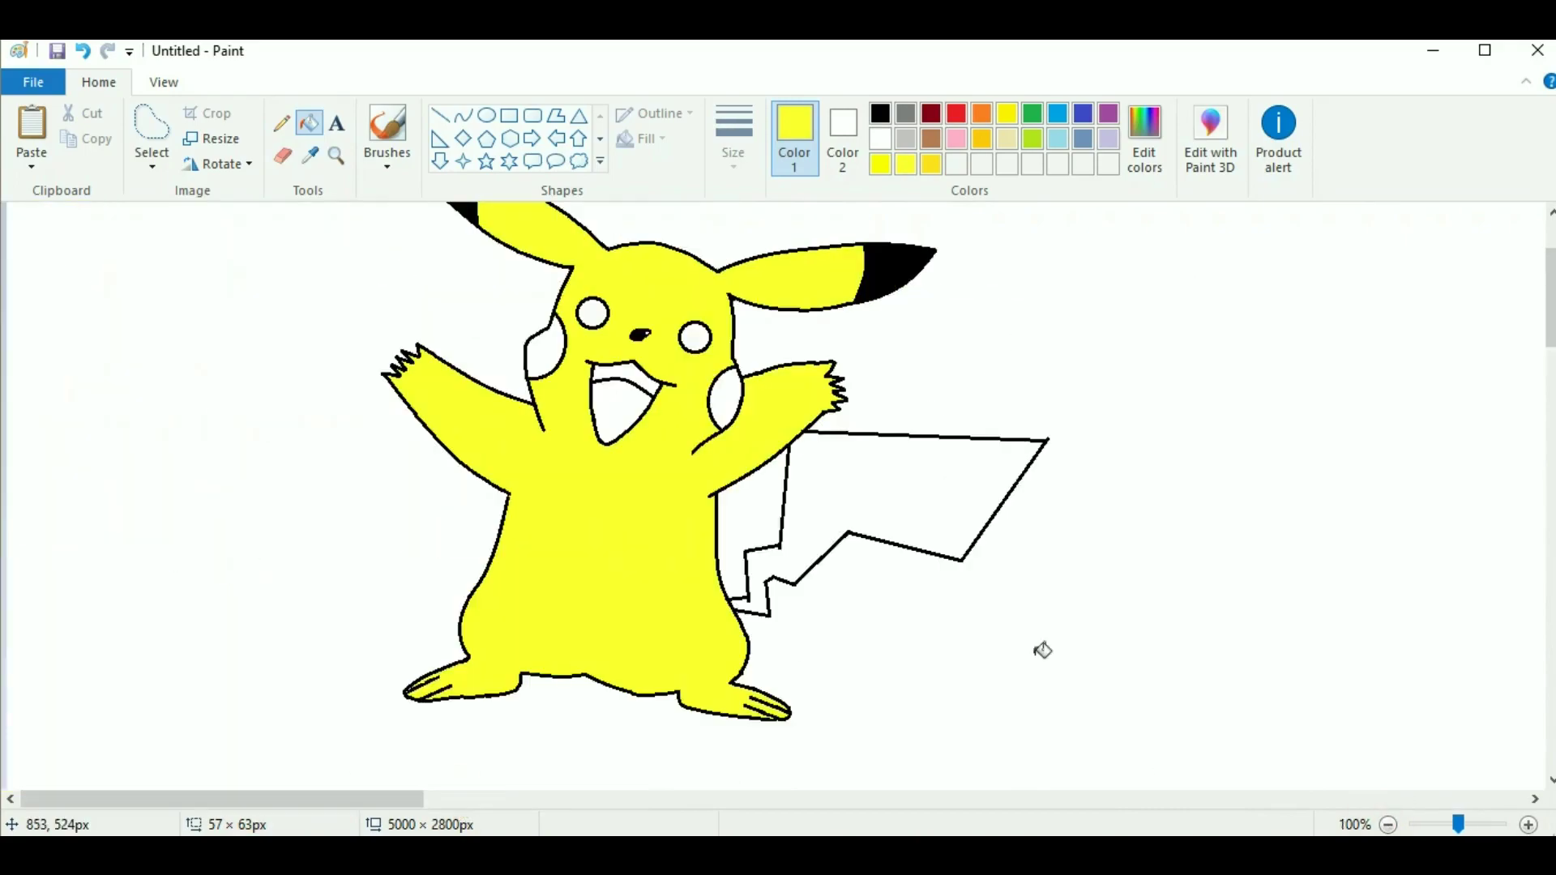
{"action": "left_click", "coordinate": [911, 468]}
Fill both cheeks with red and add a custom red shade to the palette
{"action": "left_click", "coordinate": [956, 113]}
{"action": "left_click", "coordinate": [727, 399]}
{"action": "left_click", "coordinate": [545, 349]}
{"action": "left_click", "coordinate": [1145, 137]}
{"action": "left_click", "coordinate": [573, 604]}
{"action": "left_click", "coordinate": [1144, 138]}
{"action": "left_click", "coordinate": [1029, 378]}
{"action": "left_click", "coordinate": [1029, 389]}
{"action": "left_click", "coordinate": [571, 605]}
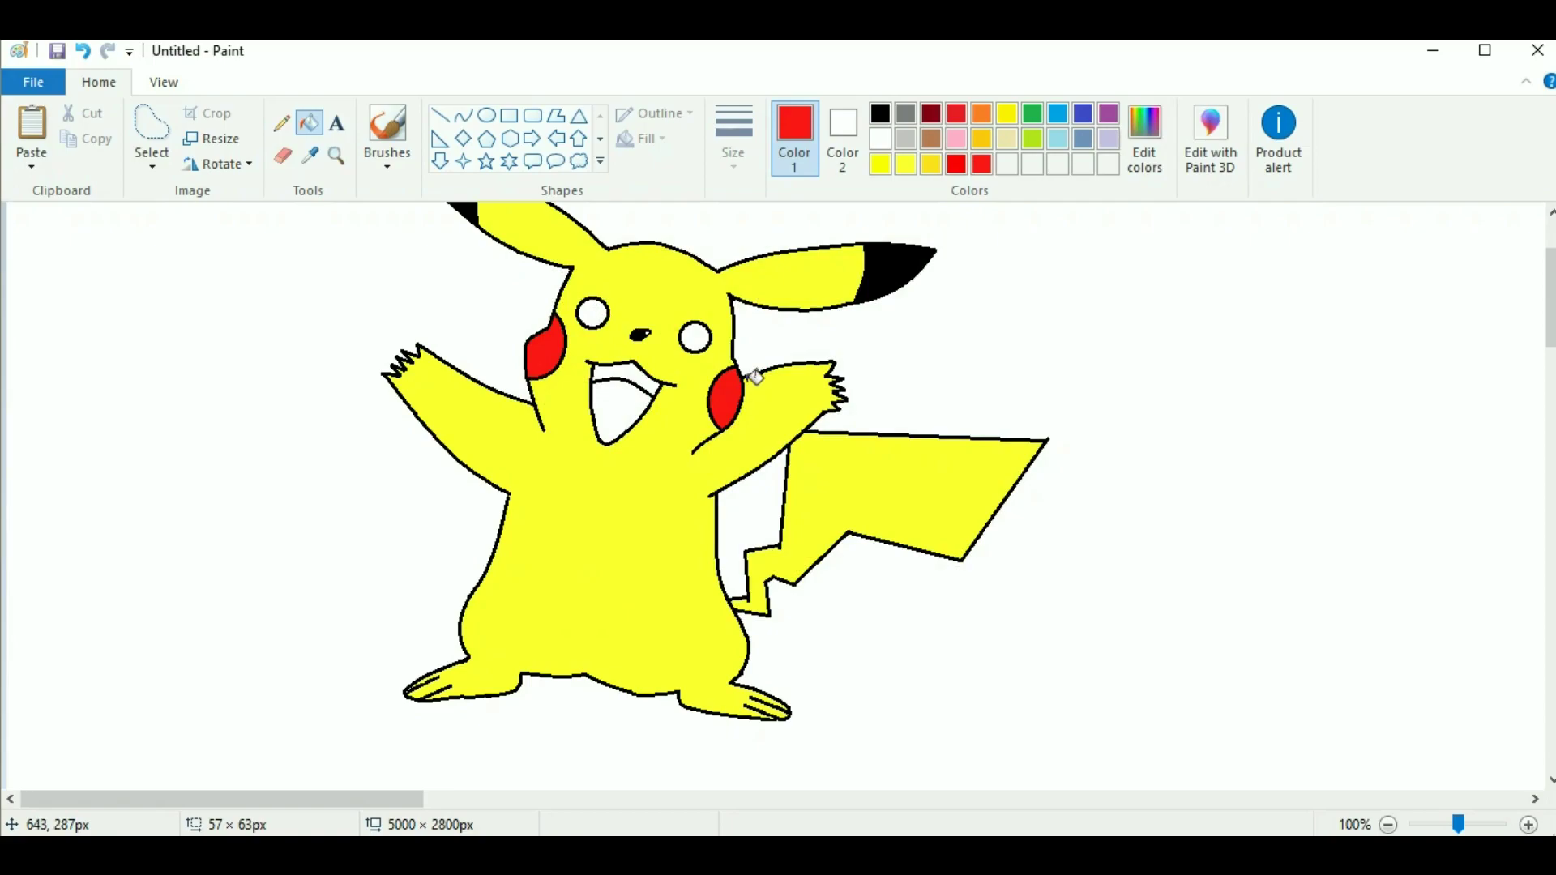
Mix a lighter custom red and fill the tongue with it
{"action": "left_click", "coordinate": [611, 416]}
{"action": "left_click", "coordinate": [981, 114]}
{"action": "key", "text": "ctrl+z"}
{"action": "left_click", "coordinate": [1145, 138]}
{"action": "left_click", "coordinate": [545, 346]}
{"action": "left_click", "coordinate": [1024, 378]}
{"action": "left_click", "coordinate": [571, 606]}
{"action": "left_click", "coordinate": [644, 396]}
Mix a dark custom red and fill the upper part of the mouth with it
{"action": "left_click", "coordinate": [1144, 138]}
{"action": "left_click", "coordinate": [1029, 410]}
{"action": "left_click", "coordinate": [571, 606]}
{"action": "left_click", "coordinate": [639, 367]}
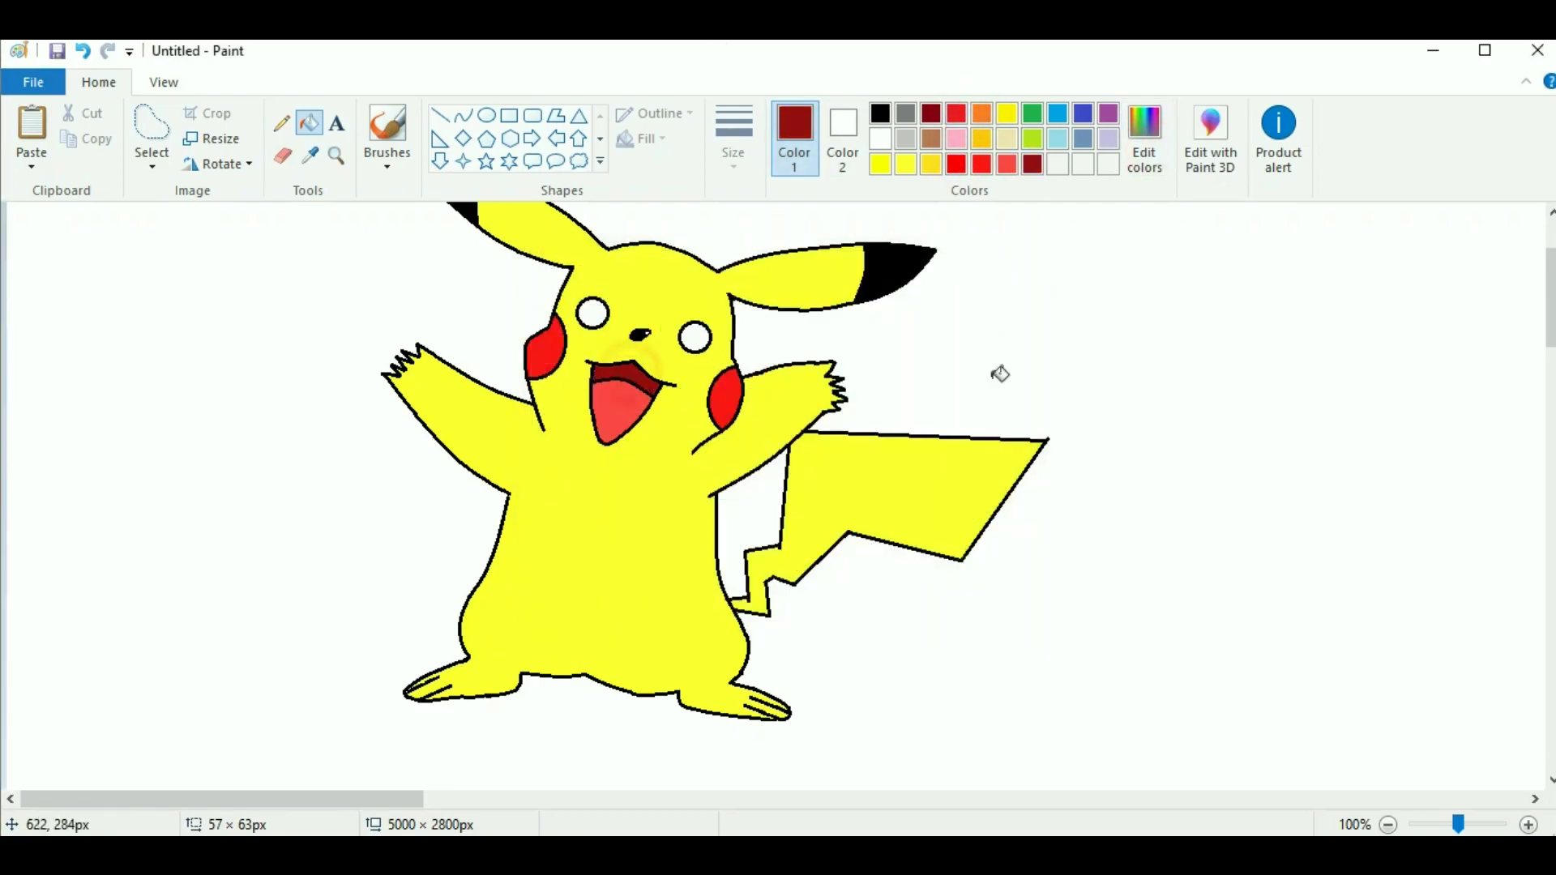
Erase the bumpy lower body edge between the feet and redraw it in black as a curve about 72 × 17 px
{"action": "left_click", "coordinate": [1528, 824]}
{"action": "left_click", "coordinate": [282, 156]}
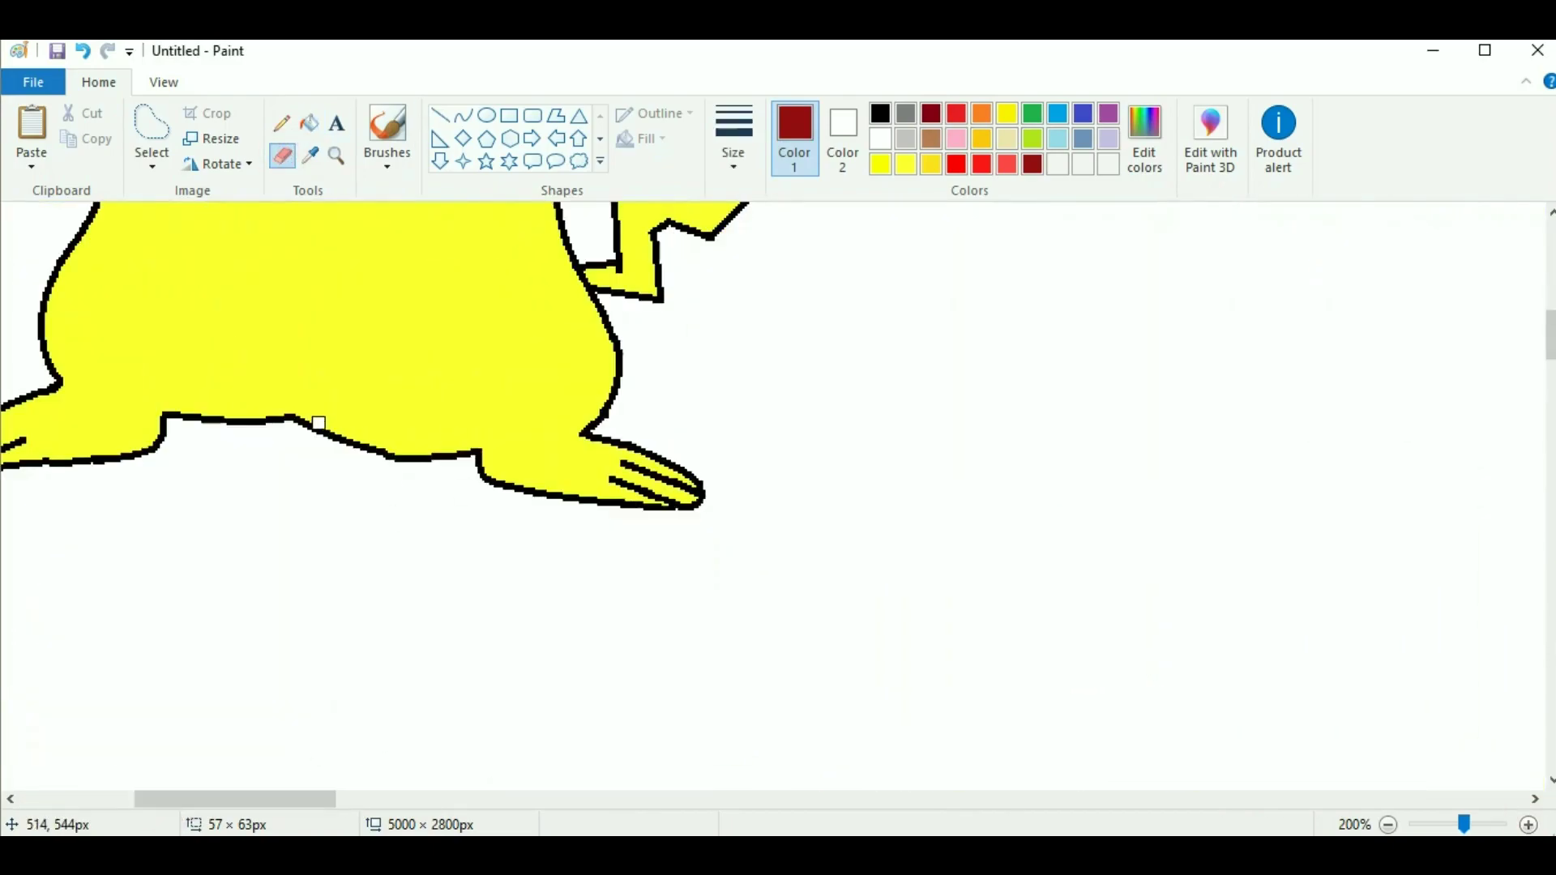
{"action": "left_click_drag", "start_coordinate": [392, 453], "coordinate": [326, 407]}
{"action": "left_click", "coordinate": [880, 114]}
{"action": "left_click", "coordinate": [282, 156]}
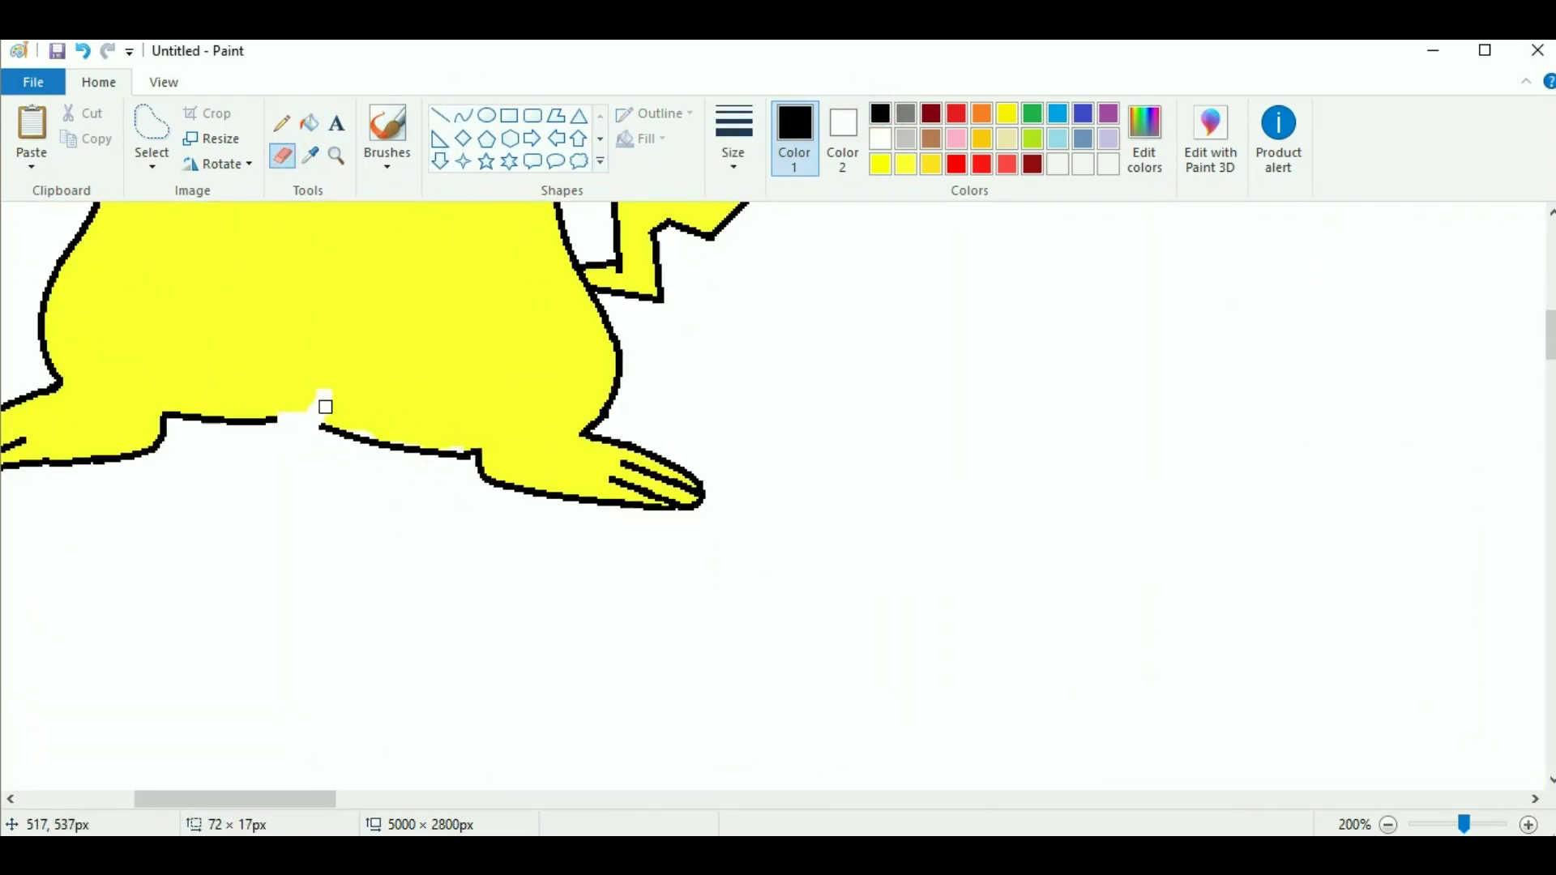
Close the lower body edge with a black segment about 28 × 3 px and fill the white patches above it with yellow
{"action": "left_click", "coordinate": [1529, 824]}
{"action": "left_click", "coordinate": [309, 123]}
{"action": "left_click", "coordinate": [1528, 824]}
{"action": "left_click", "coordinate": [640, 454]}
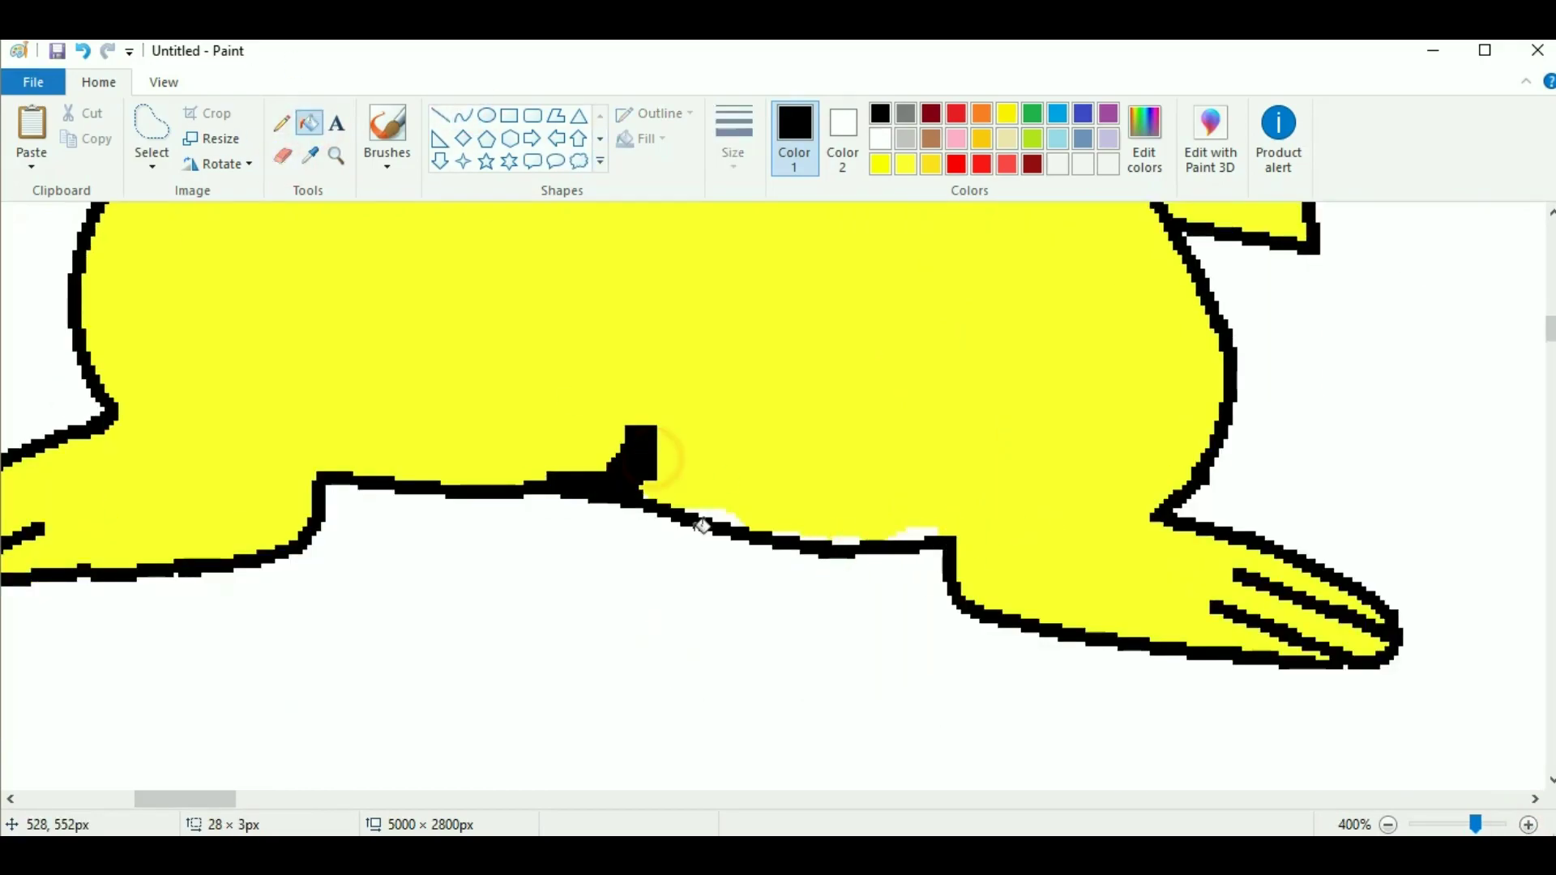
{"action": "left_click", "coordinate": [880, 165]}
{"action": "left_click", "coordinate": [702, 526]}
{"action": "key", "text": "ctrl+z"}
{"action": "key", "text": "ctrl+z"}
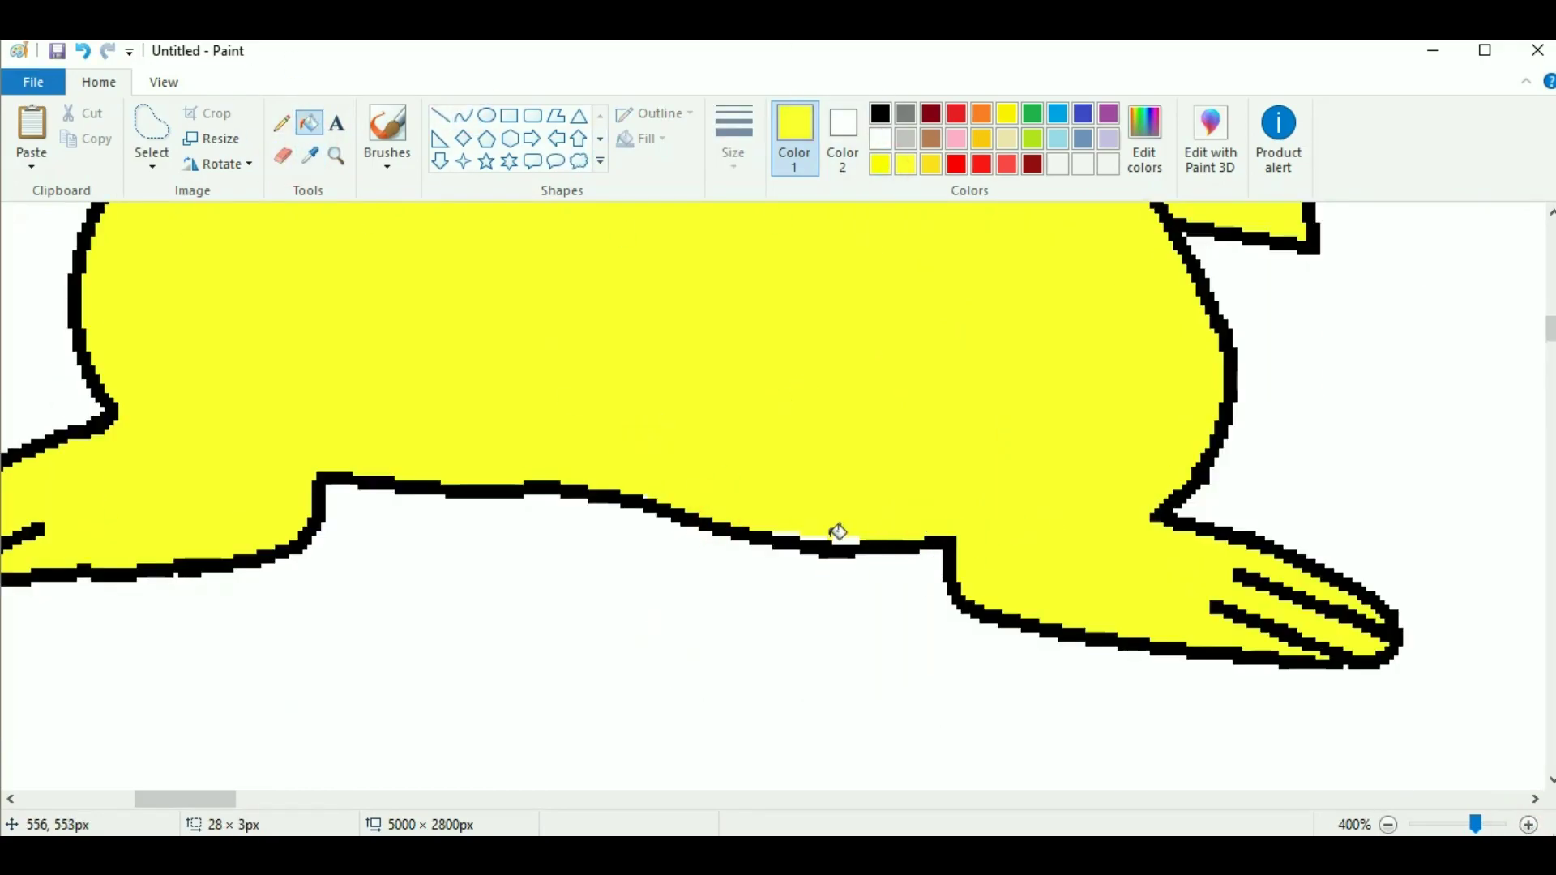
{"action": "scroll", "coordinate": [839, 531], "scroll_direction": "up", "scroll_amount": 2}
{"action": "key", "text": "alt+h"}
{"action": "key", "text": "b"}
Examine the coloured figure as a whole, then its feet, body edge and tail up close for remaining flaws
{"action": "left_click", "coordinate": [1389, 824]}
{"action": "left_click", "coordinate": [1388, 824]}
{"action": "left_click", "coordinate": [1388, 824]}
{"action": "left_click", "coordinate": [1388, 824]}
{"action": "key", "text": "alt+h"}
{"action": "key", "text": "e"}
{"action": "scroll", "coordinate": [659, 659], "scroll_direction": "down", "scroll_amount": 1}
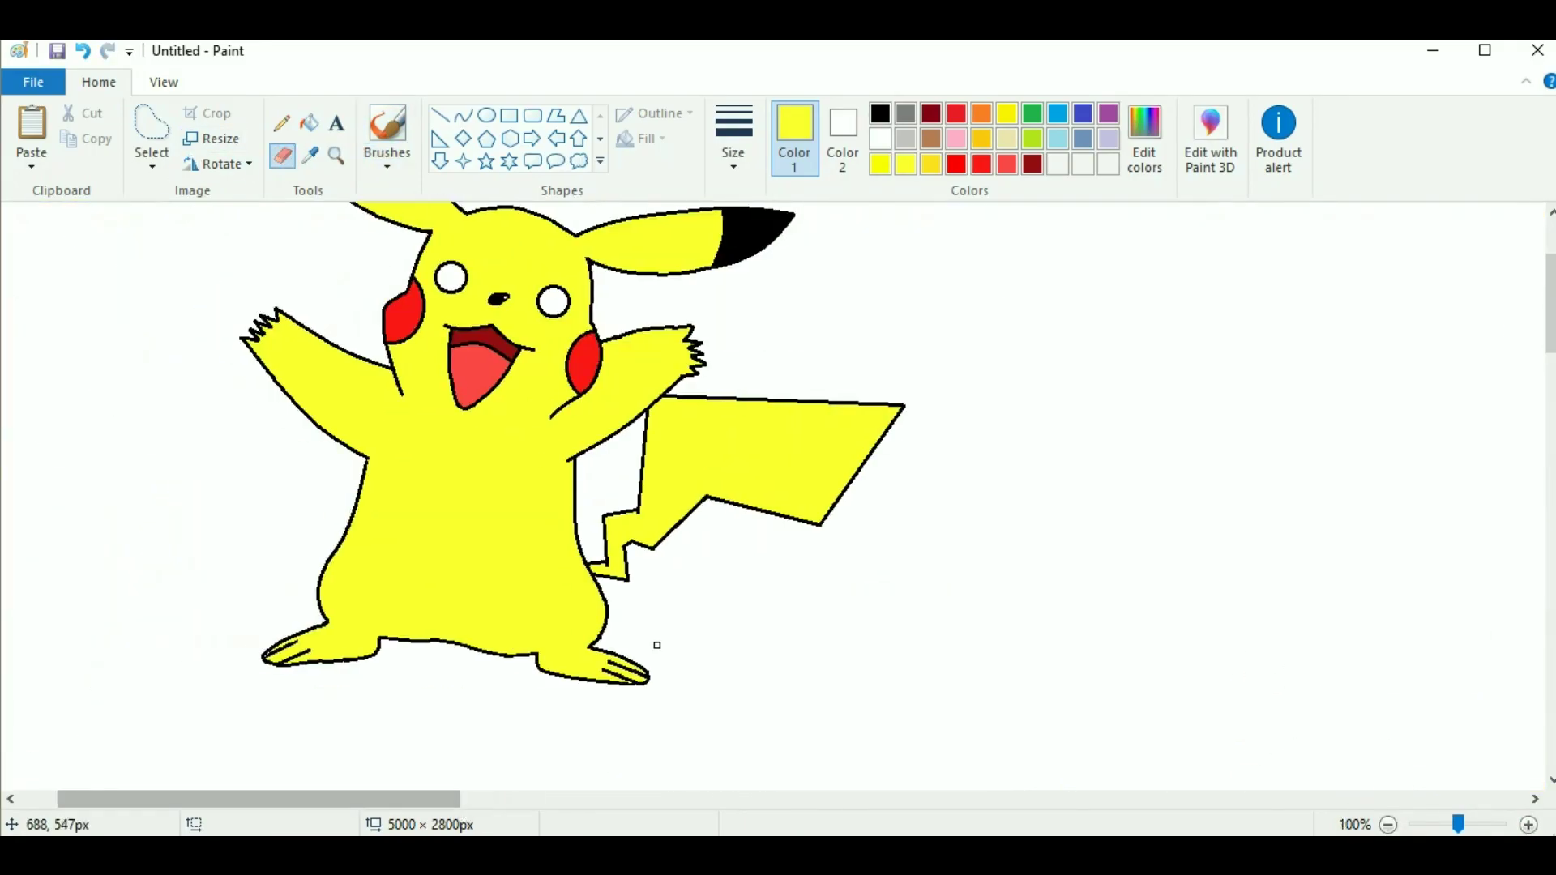
{"action": "scroll", "coordinate": [1106, 446], "scroll_direction": "up", "scroll_amount": 1}
{"action": "scroll", "coordinate": [1106, 446], "scroll_direction": "down", "scroll_amount": 5}
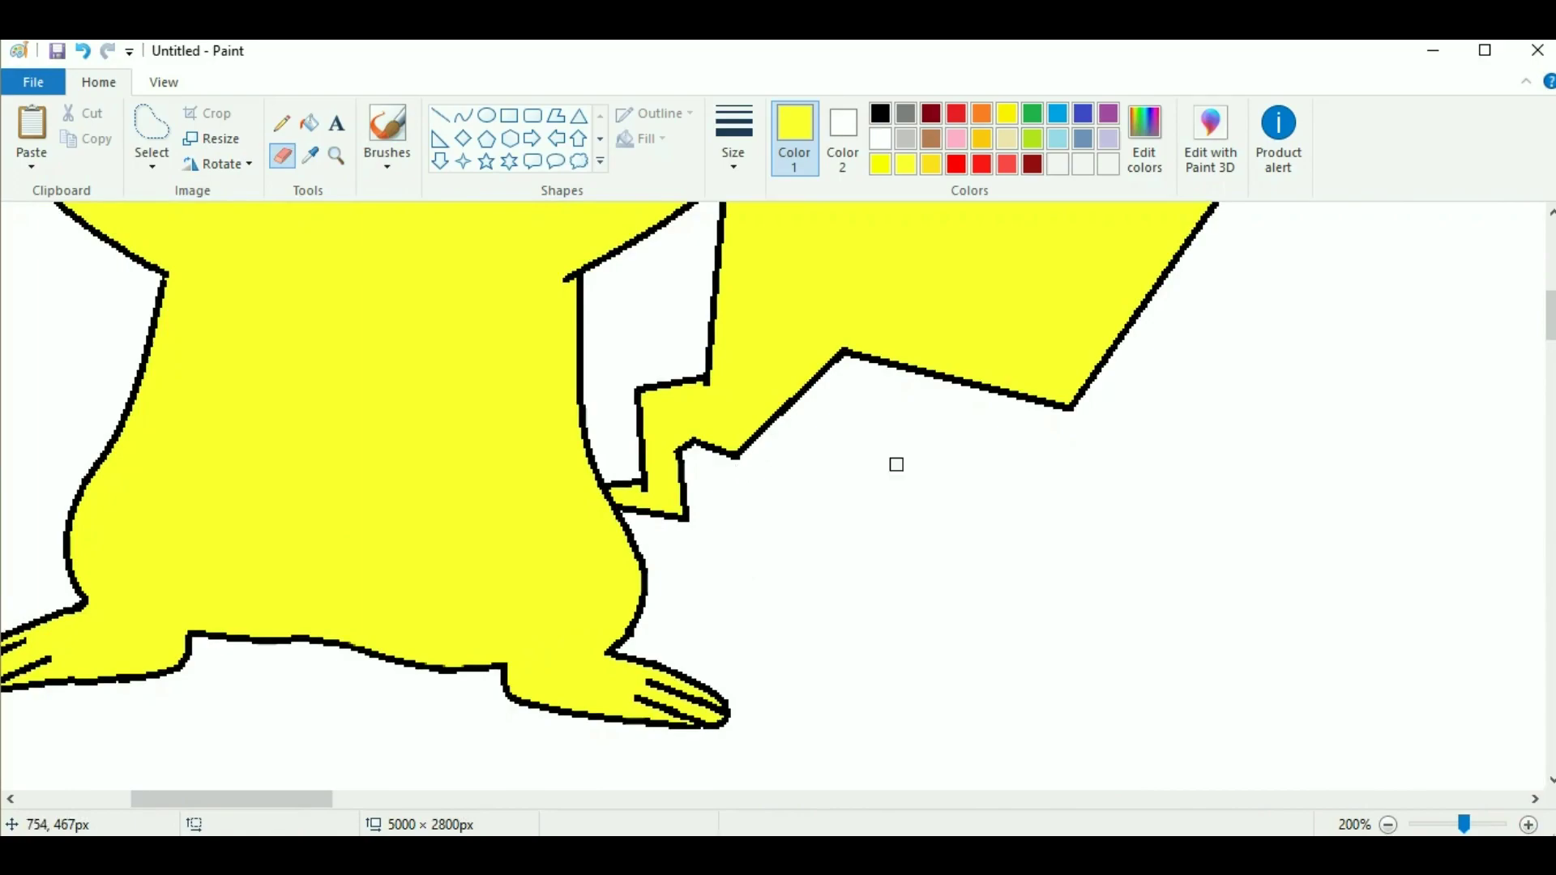
Erase the rough spots in the narrow lower part of the tail and fill the white patches with yellow
{"action": "scroll", "coordinate": [816, 490], "scroll_direction": "up", "scroll_amount": 2}
{"action": "left_click", "coordinate": [667, 597]}
{"action": "key", "text": "alt+h"}
{"action": "key", "text": "k"}
{"action": "left_click", "coordinate": [712, 533]}
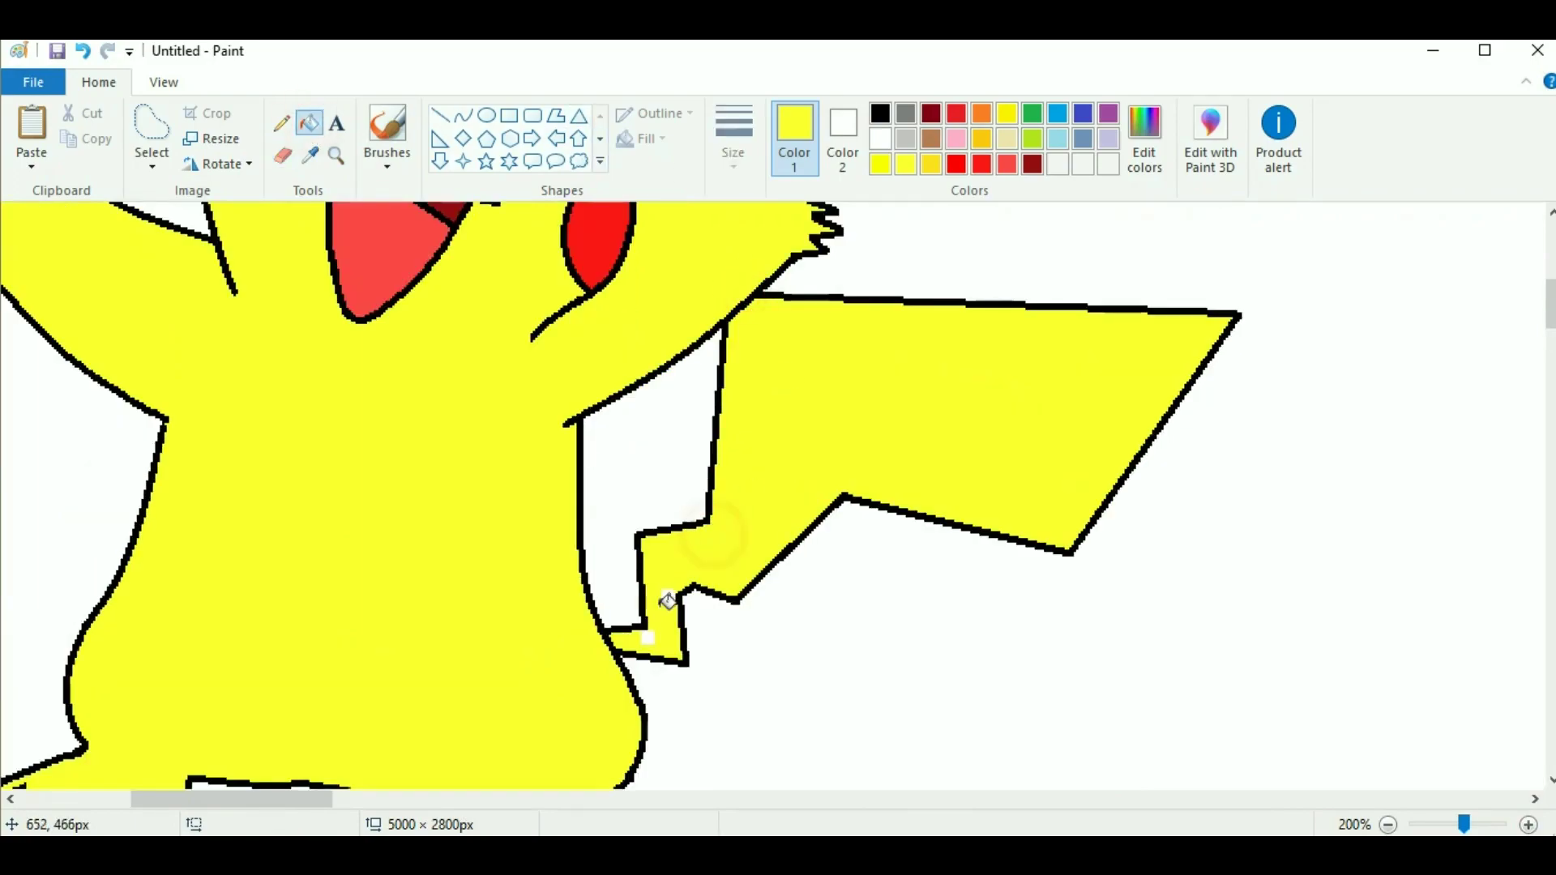
Draw an orange zigzag of straight lines across the tail, ending with a segment about 37 × 14 px at its narrow part
{"action": "key", "text": "alt+h"}
{"action": "key", "text": "s"}
{"action": "key", "text": "h"}
{"action": "key", "text": "Return"}
{"action": "mouse_move", "coordinate": [1066, 549]}
{"action": "left_mouse_down"}
{"action": "mouse_move", "coordinate": [931, 437]}
{"action": "mouse_move", "coordinate": [770, 361]}
{"action": "mouse_move", "coordinate": [731, 539]}
{"action": "mouse_move", "coordinate": [644, 541]}
{"action": "left_mouse_up"}
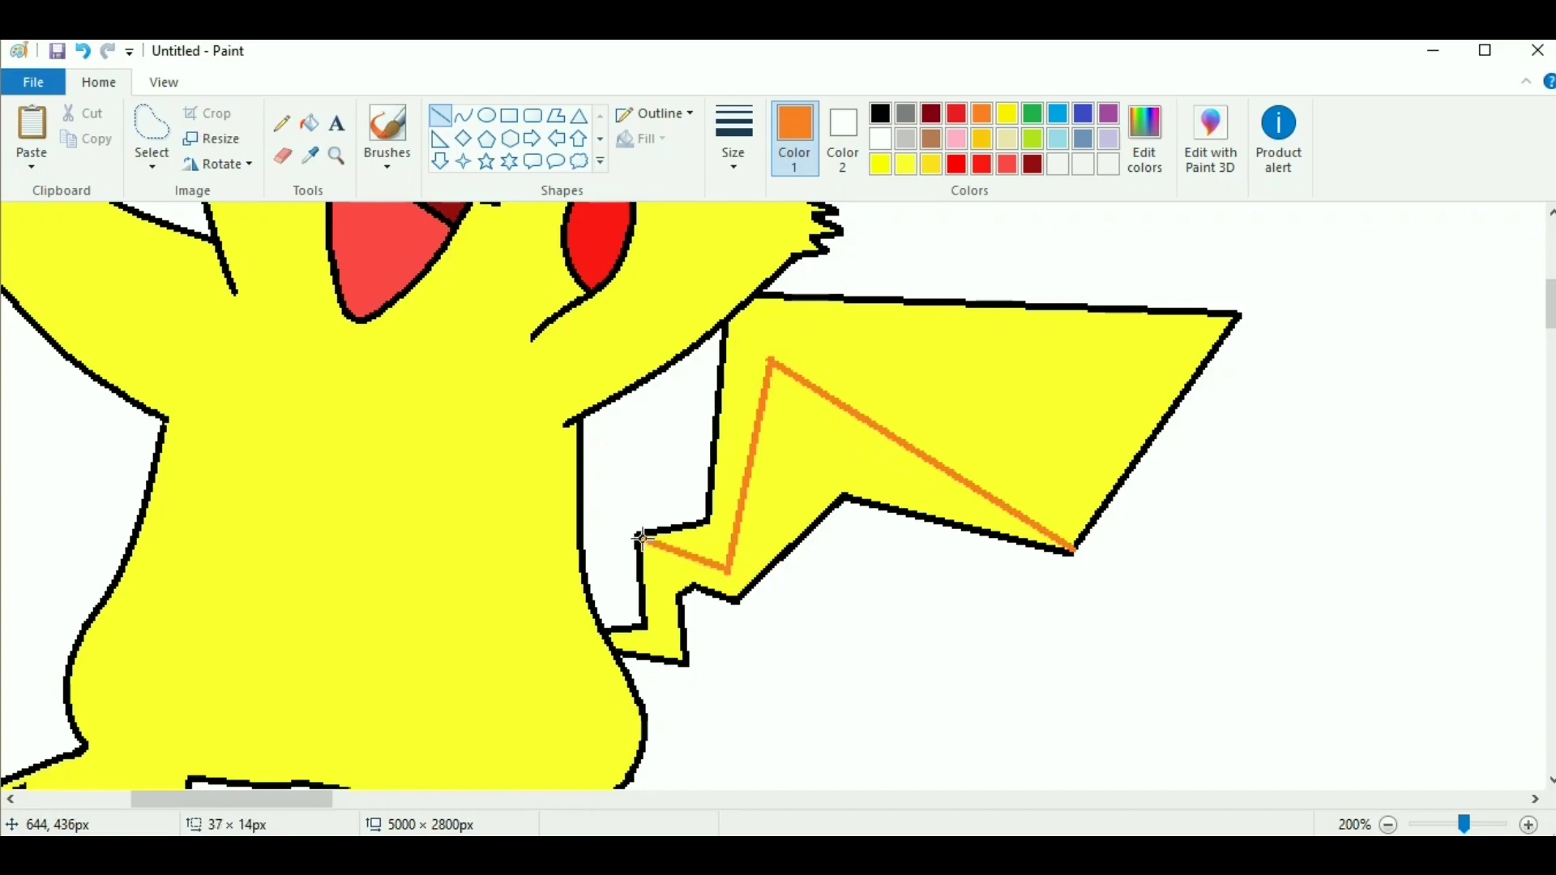
Touch up the tail's lower outer corner in black and trace orange lines along the inside of the tail's lower edge
{"action": "scroll", "coordinate": [1055, 546], "scroll_direction": "up", "scroll_amount": 1}
{"action": "scroll", "coordinate": [527, 435], "scroll_direction": "down", "scroll_amount": 2}
{"action": "key", "text": "alt+h"}
{"action": "key", "text": "c"}
{"action": "key", "text": "Return"}
{"action": "key", "text": "alt+h"}
{"action": "key", "text": "b"}
{"action": "key", "text": "Return"}
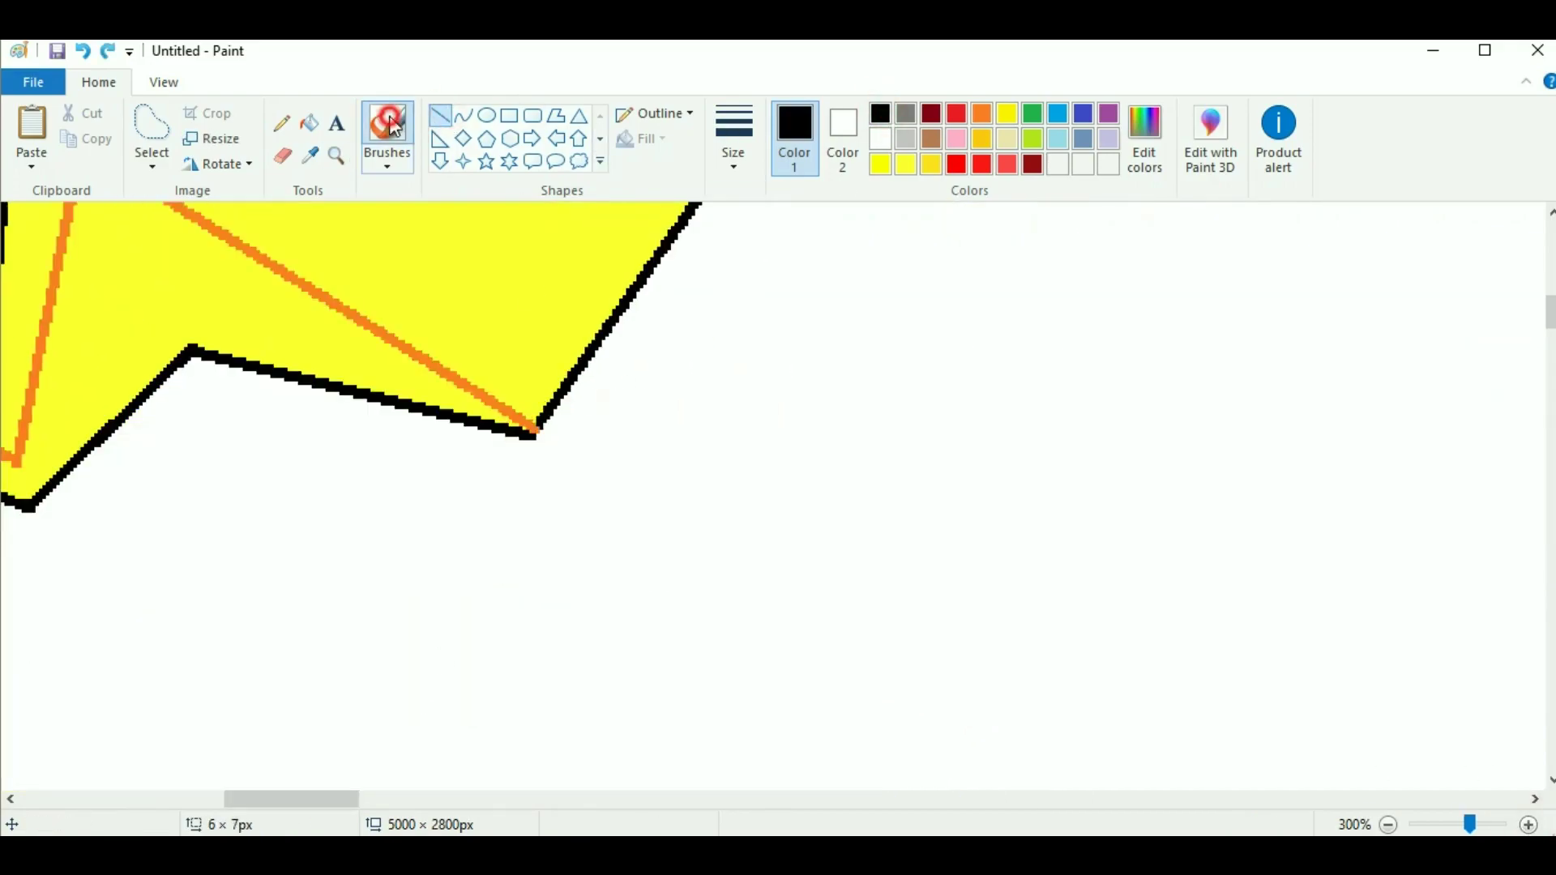
{"action": "left_click", "coordinate": [538, 421]}
{"action": "mouse_move", "coordinate": [535, 427]}
{"action": "left_mouse_down"}
{"action": "mouse_move", "coordinate": [146, 342]}
{"action": "mouse_move", "coordinate": [27, 496]}
{"action": "left_mouse_up"}
{"action": "scroll", "coordinate": [27, 496], "scroll_direction": "left", "scroll_amount": 5}
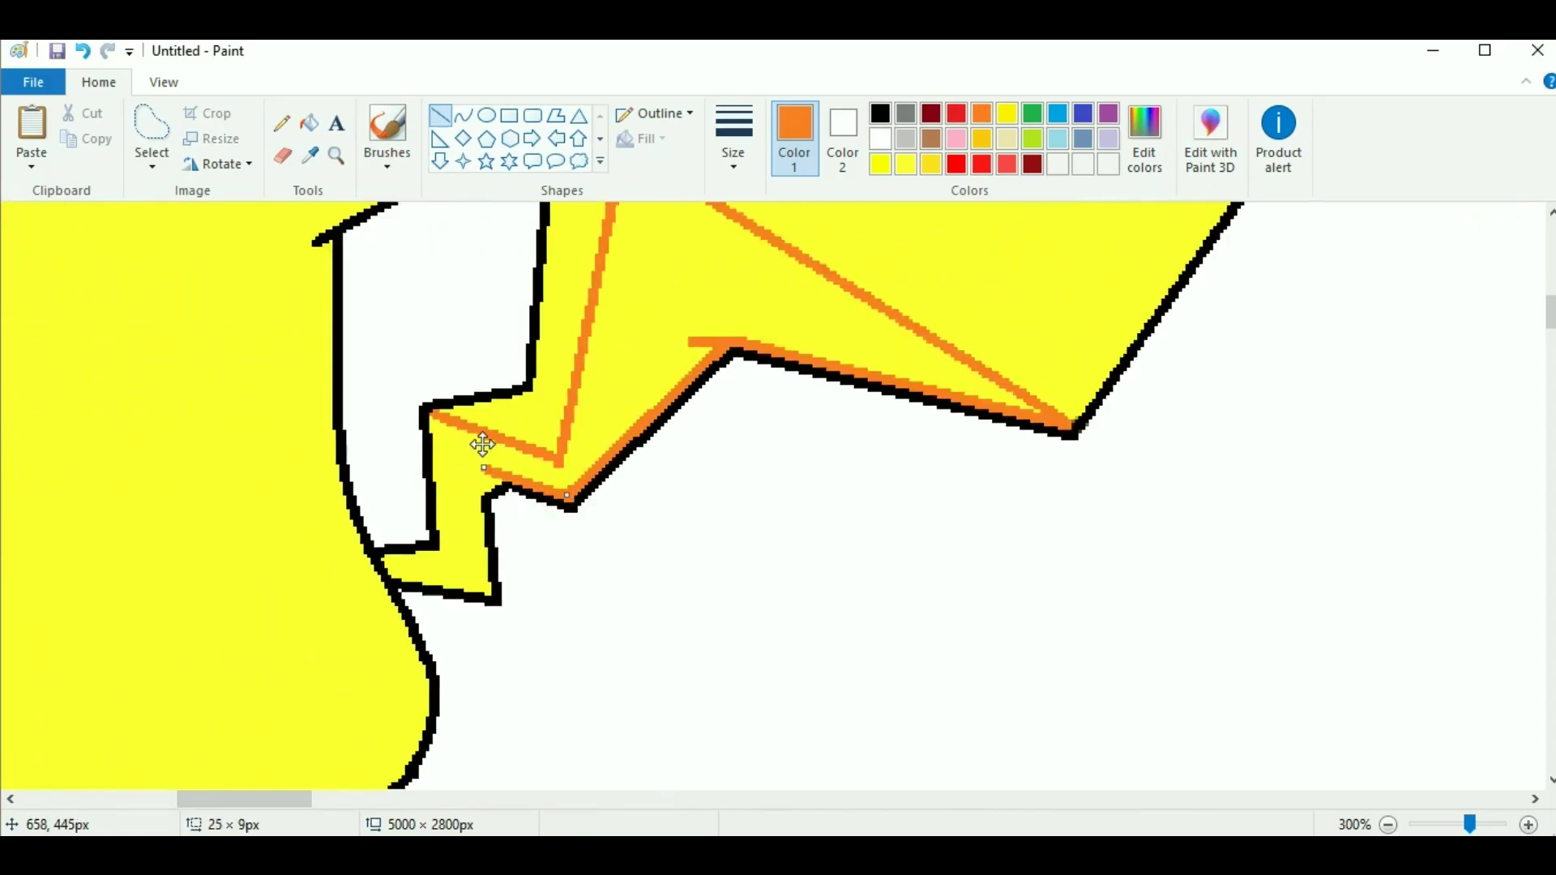
Close the orange outline across the tail's narrow part and along its inner edge, and fill the enclosed area with orange
{"action": "left_click", "coordinate": [932, 113]}
{"action": "left_click_drag", "start_coordinate": [438, 499], "coordinate": [449, 504]}
{"action": "key", "text": "ctrl+z"}
{"action": "key", "text": "ctrl+z"}
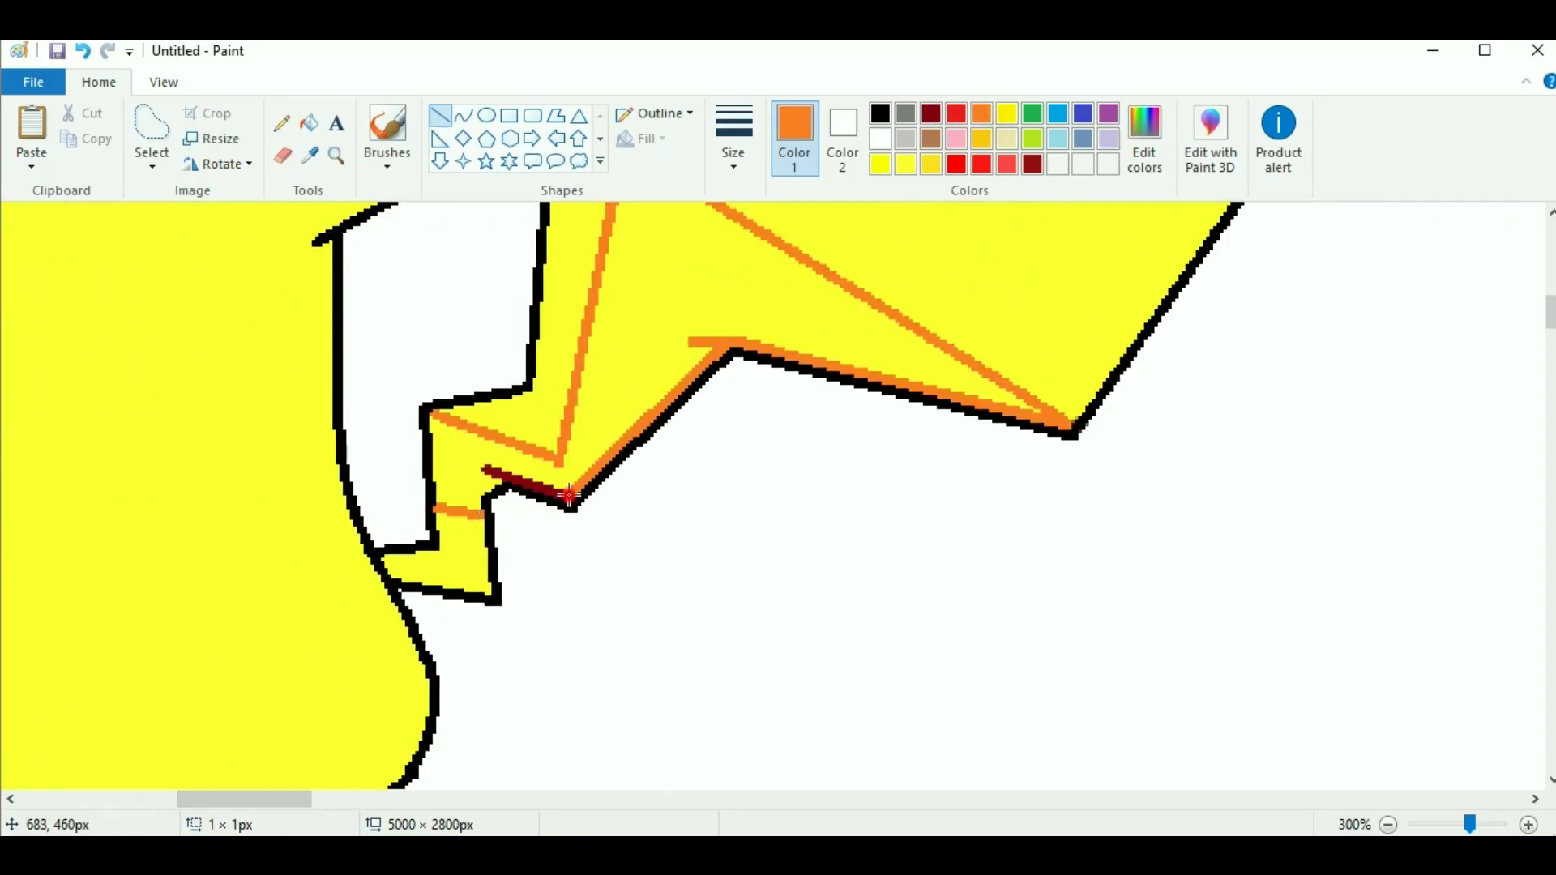
{"action": "left_click_drag", "start_coordinate": [437, 415], "coordinate": [440, 487]}
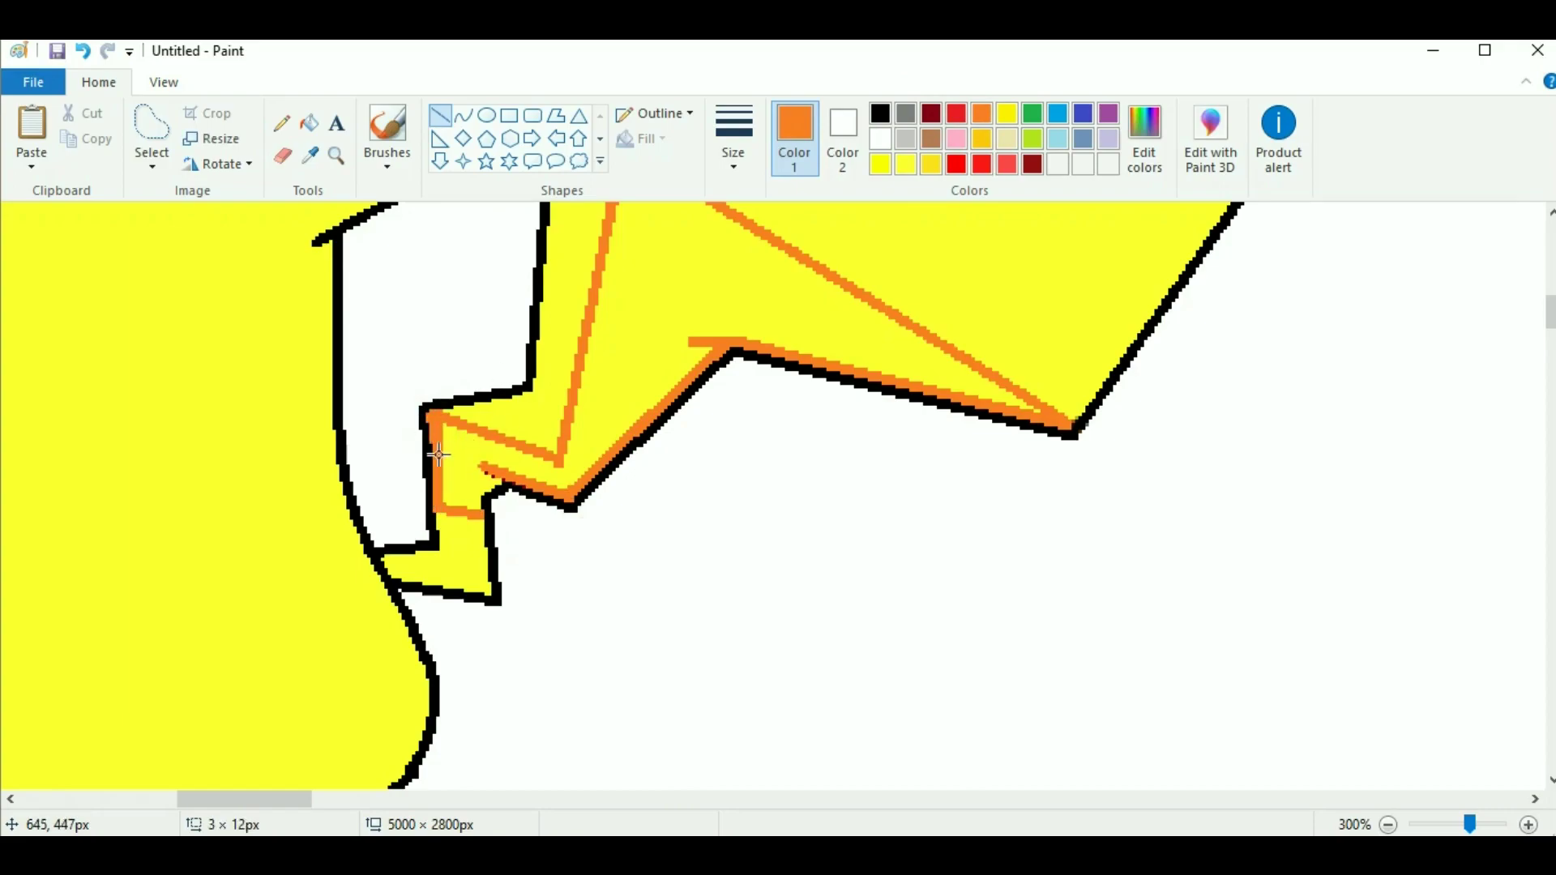
{"action": "left_click", "coordinate": [308, 123]}
{"action": "left_click", "coordinate": [616, 381]}
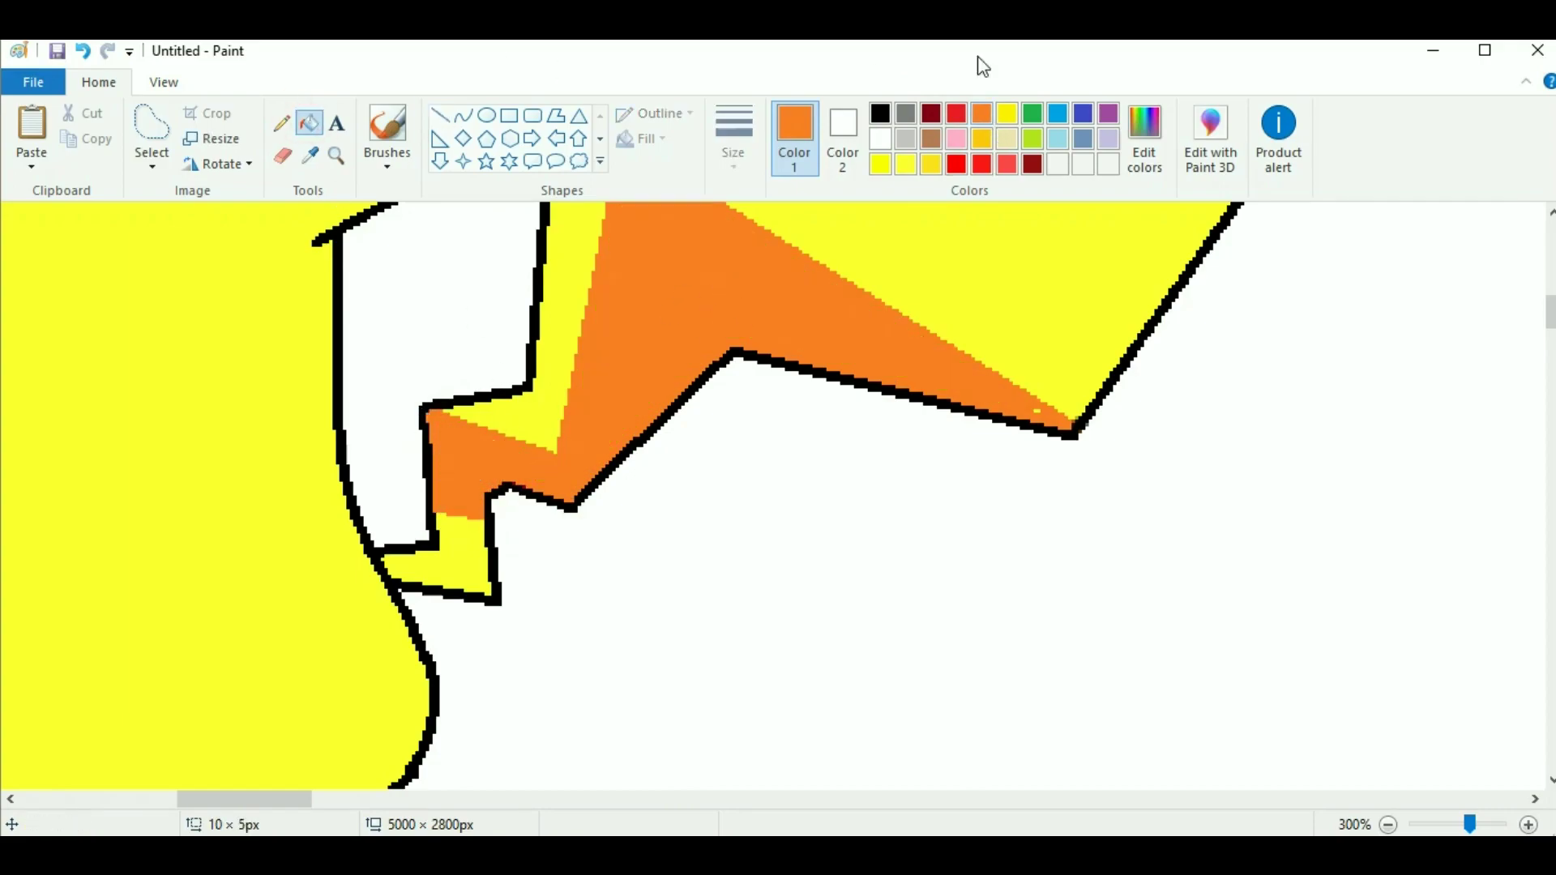
Try refilling the tail's orange area with yellow and with a lighter custom orange
{"action": "left_click", "coordinate": [932, 165]}
{"action": "left_click", "coordinate": [616, 381]}
{"action": "left_click", "coordinate": [1144, 138]}
{"action": "left_click", "coordinate": [578, 397]}
{"action": "mouse_move", "coordinate": [1027, 398]}
{"action": "left_mouse_down"}
{"action": "mouse_move", "coordinate": [1028, 374]}
{"action": "mouse_move", "coordinate": [1029, 404]}
{"action": "left_mouse_up"}
{"action": "left_click", "coordinate": [569, 606]}
{"action": "left_click", "coordinate": [616, 381]}
Mix a darker custom amber and refill the shaded area of the tail with it
{"action": "left_click", "coordinate": [931, 164]}
{"action": "left_click", "coordinate": [744, 292]}
{"action": "left_click", "coordinate": [1145, 138]}
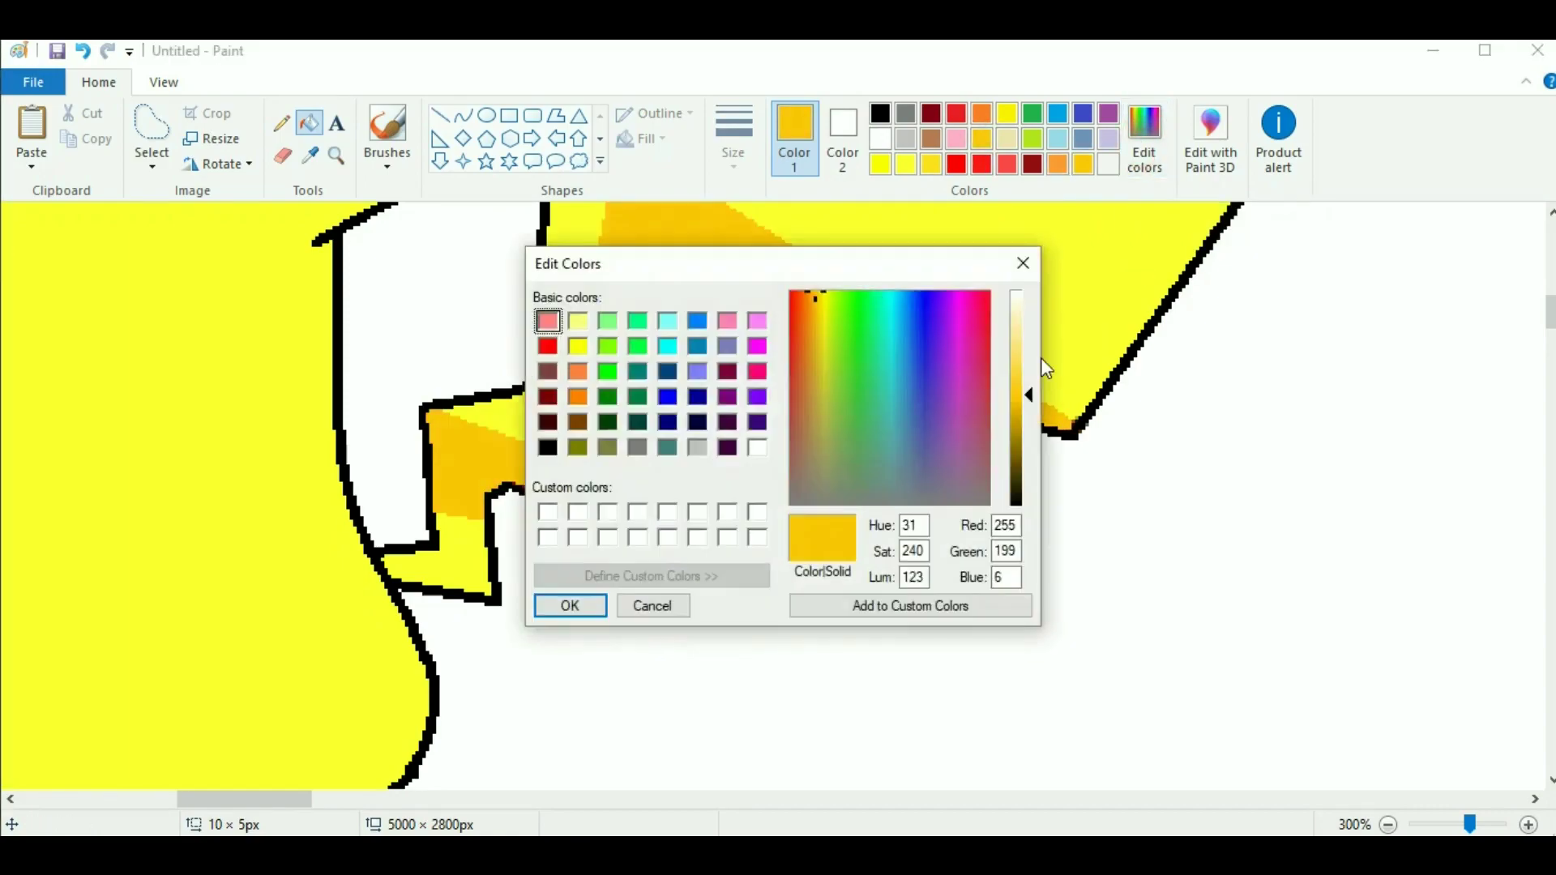
{"action": "left_click", "coordinate": [570, 606]}
Fill the base of the tail with dark red and add short vertical dark red strokes as a jagged upper edge
{"action": "left_click", "coordinate": [466, 567]}
{"action": "left_click", "coordinate": [1528, 824]}
{"action": "left_click", "coordinate": [440, 115]}
{"action": "left_click", "coordinate": [733, 138]}
{"action": "left_click", "coordinate": [769, 247]}
{"action": "left_click_drag", "start_coordinate": [437, 502], "coordinate": [438, 515]}
{"action": "left_click", "coordinate": [733, 137]}
{"action": "left_click", "coordinate": [756, 248]}
{"action": "left_click_drag", "start_coordinate": [601, 599], "coordinate": [600, 617]}
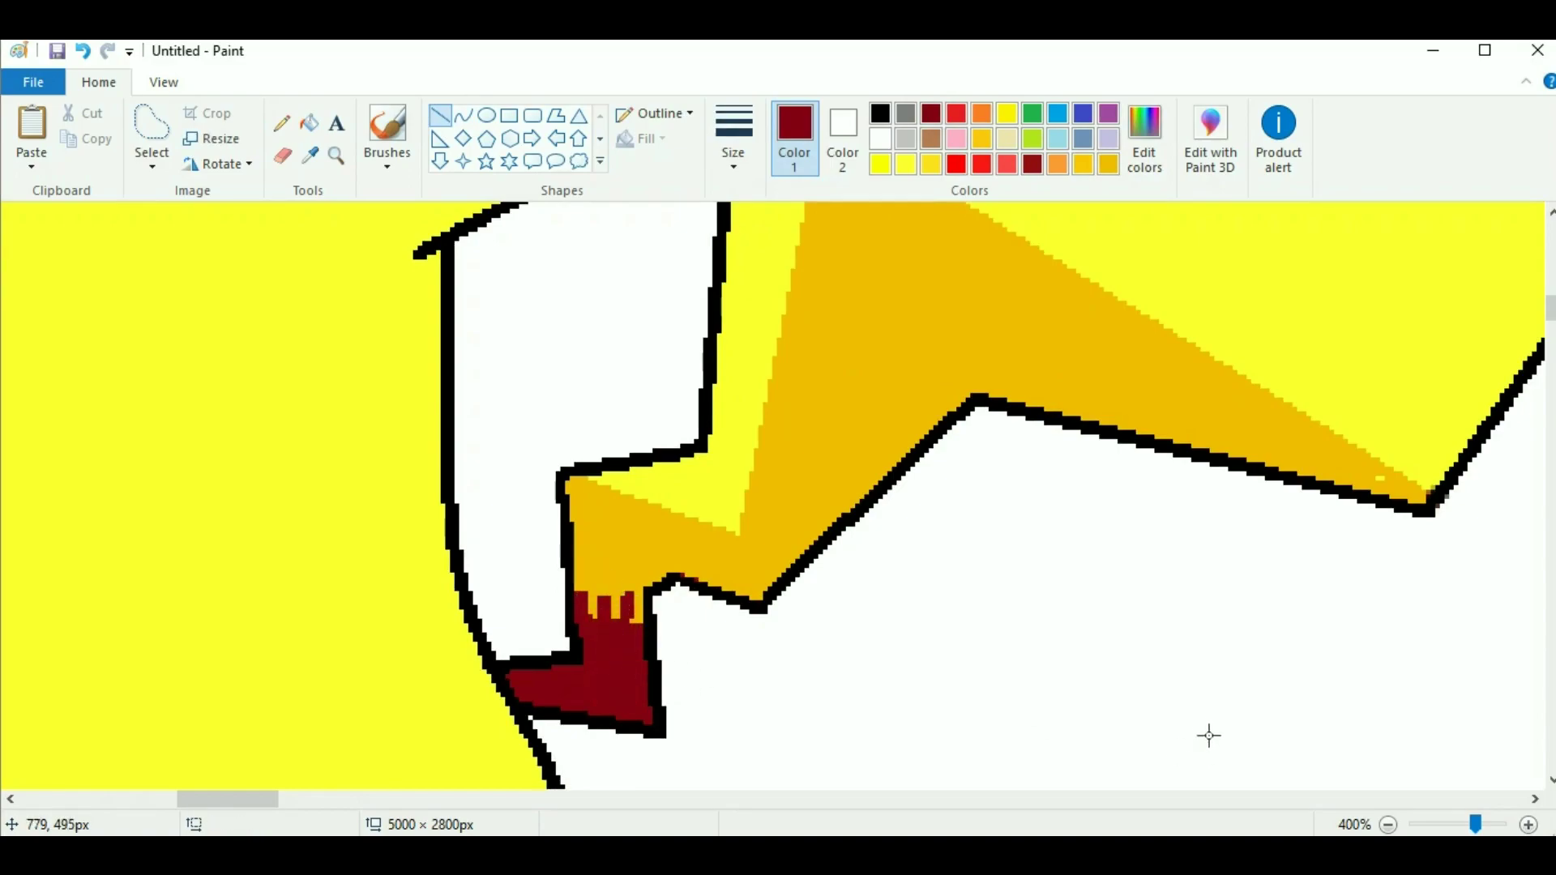
Outline a shadow about 85 × 59 px along the underside of the right arm with amber curves and fill it with amber
{"action": "scroll", "coordinate": [972, 608], "scroll_direction": "up", "scroll_amount": 1}
{"action": "left_click", "coordinate": [462, 115]}
{"action": "scroll", "coordinate": [454, 454], "scroll_direction": "up", "scroll_amount": 5}
{"action": "left_click_drag", "start_coordinate": [808, 393], "coordinate": [685, 500]}
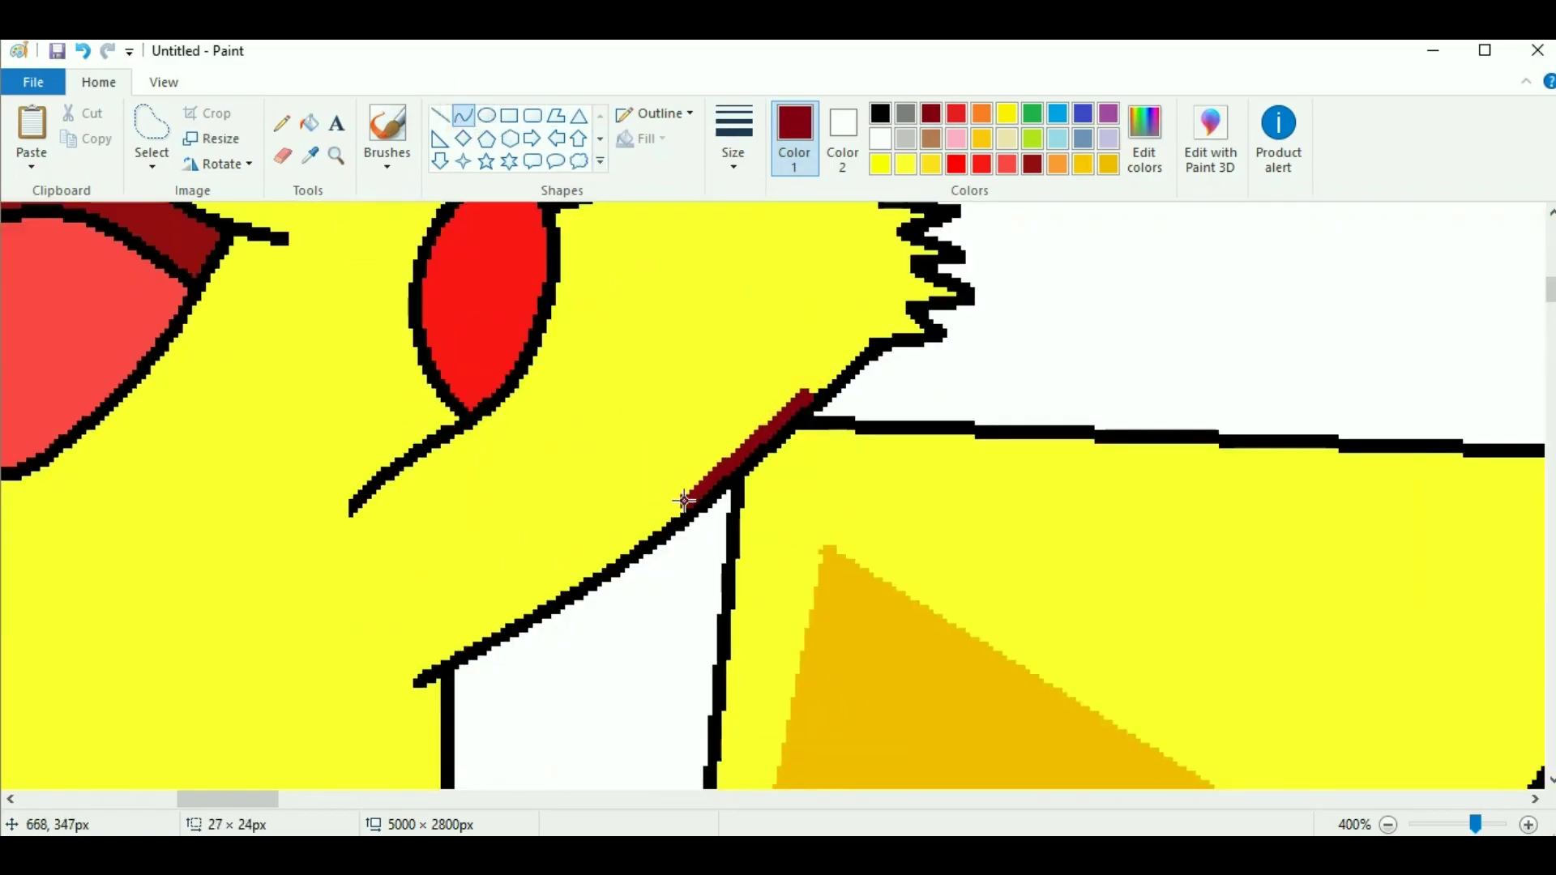
{"action": "left_click", "coordinate": [1082, 164]}
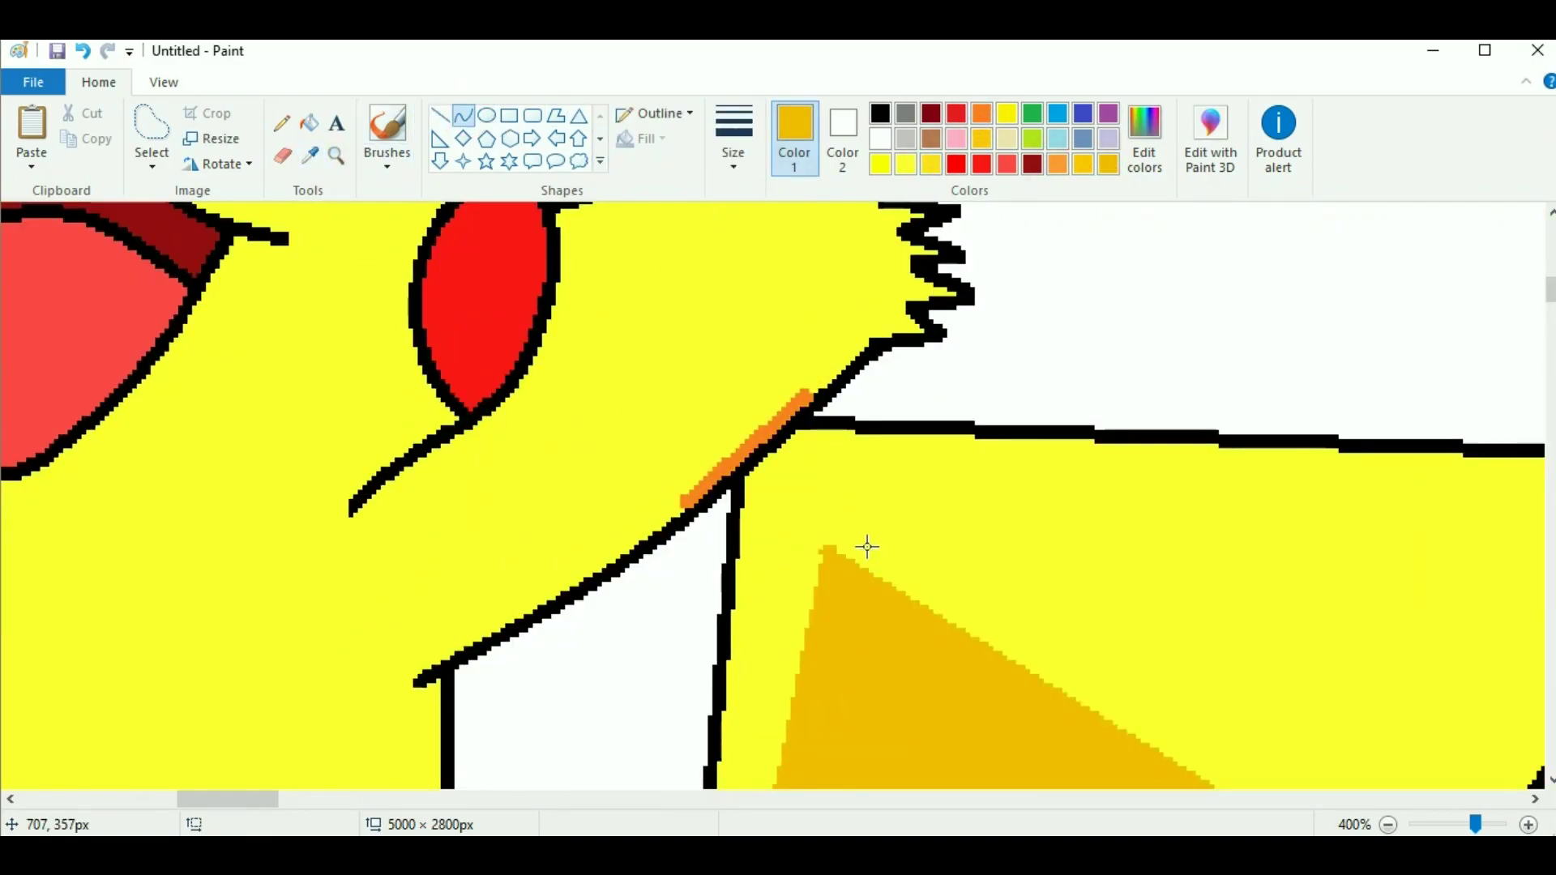
{"action": "key", "text": "ctrl+z"}
{"action": "mouse_move", "coordinate": [778, 424]}
{"action": "left_mouse_down"}
{"action": "mouse_move", "coordinate": [661, 523]}
{"action": "mouse_move", "coordinate": [425, 656]}
{"action": "left_mouse_up"}
{"action": "left_click_drag", "start_coordinate": [397, 739], "coordinate": [497, 534]}
{"action": "left_click", "coordinate": [309, 123]}
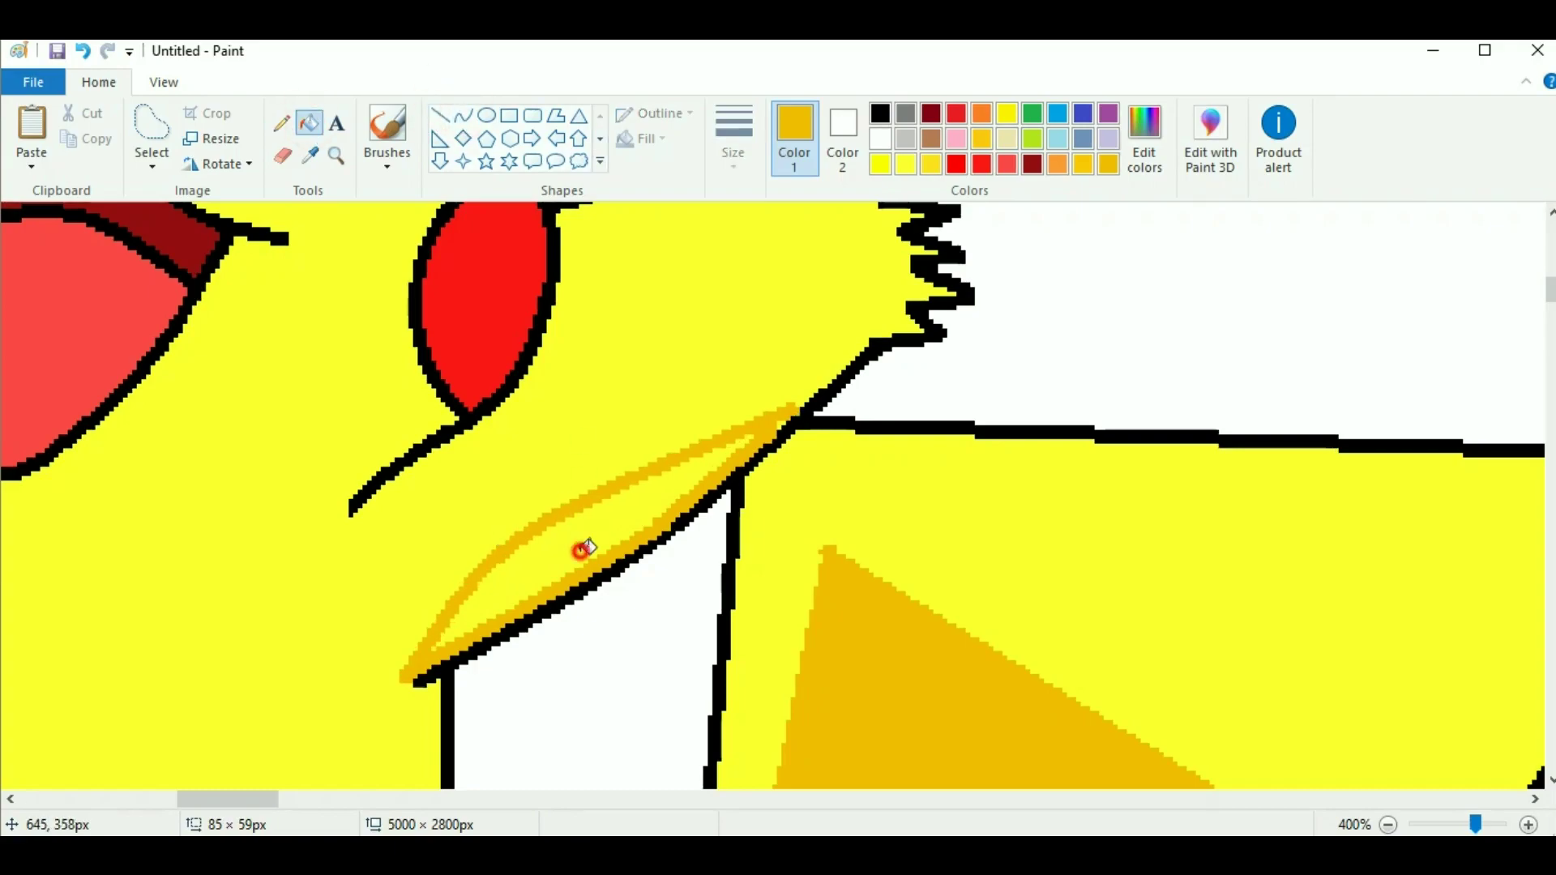
{"action": "left_click", "coordinate": [588, 547]}
Trim the overshooting inner tip of the right arm's shadow and restore the body's yellow around it
{"action": "left_click", "coordinate": [388, 129]}
{"action": "left_click", "coordinate": [282, 155]}
{"action": "left_click", "coordinate": [309, 156]}
{"action": "left_click", "coordinate": [340, 648]}
{"action": "left_click_drag", "start_coordinate": [246, 801], "coordinate": [198, 801]}
Outline a small curved triangular shadow below the mouth in amber, erase its overshooting ends and fill it with amber
{"action": "left_click", "coordinate": [463, 115]}
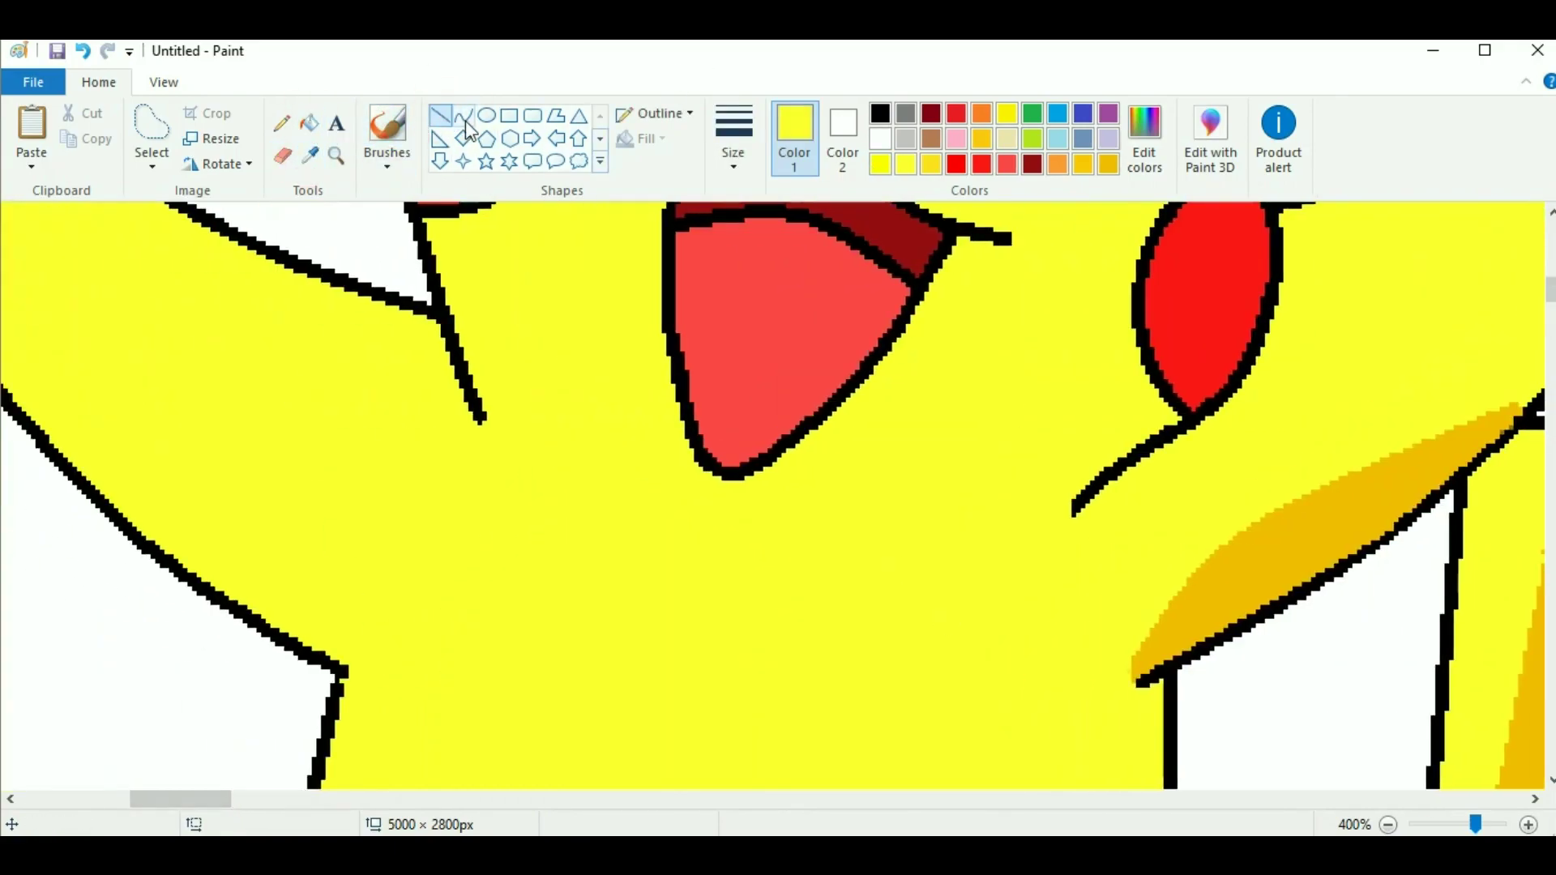
{"action": "left_click", "coordinate": [982, 138]}
{"action": "left_click_drag", "start_coordinate": [632, 539], "coordinate": [805, 575]}
{"action": "left_click_drag", "start_coordinate": [732, 568], "coordinate": [732, 577]}
{"action": "mouse_move", "coordinate": [635, 545]}
{"action": "left_mouse_down"}
{"action": "mouse_move", "coordinate": [713, 598]}
{"action": "mouse_move", "coordinate": [707, 641]}
{"action": "left_mouse_up"}
{"action": "left_click", "coordinate": [282, 155]}
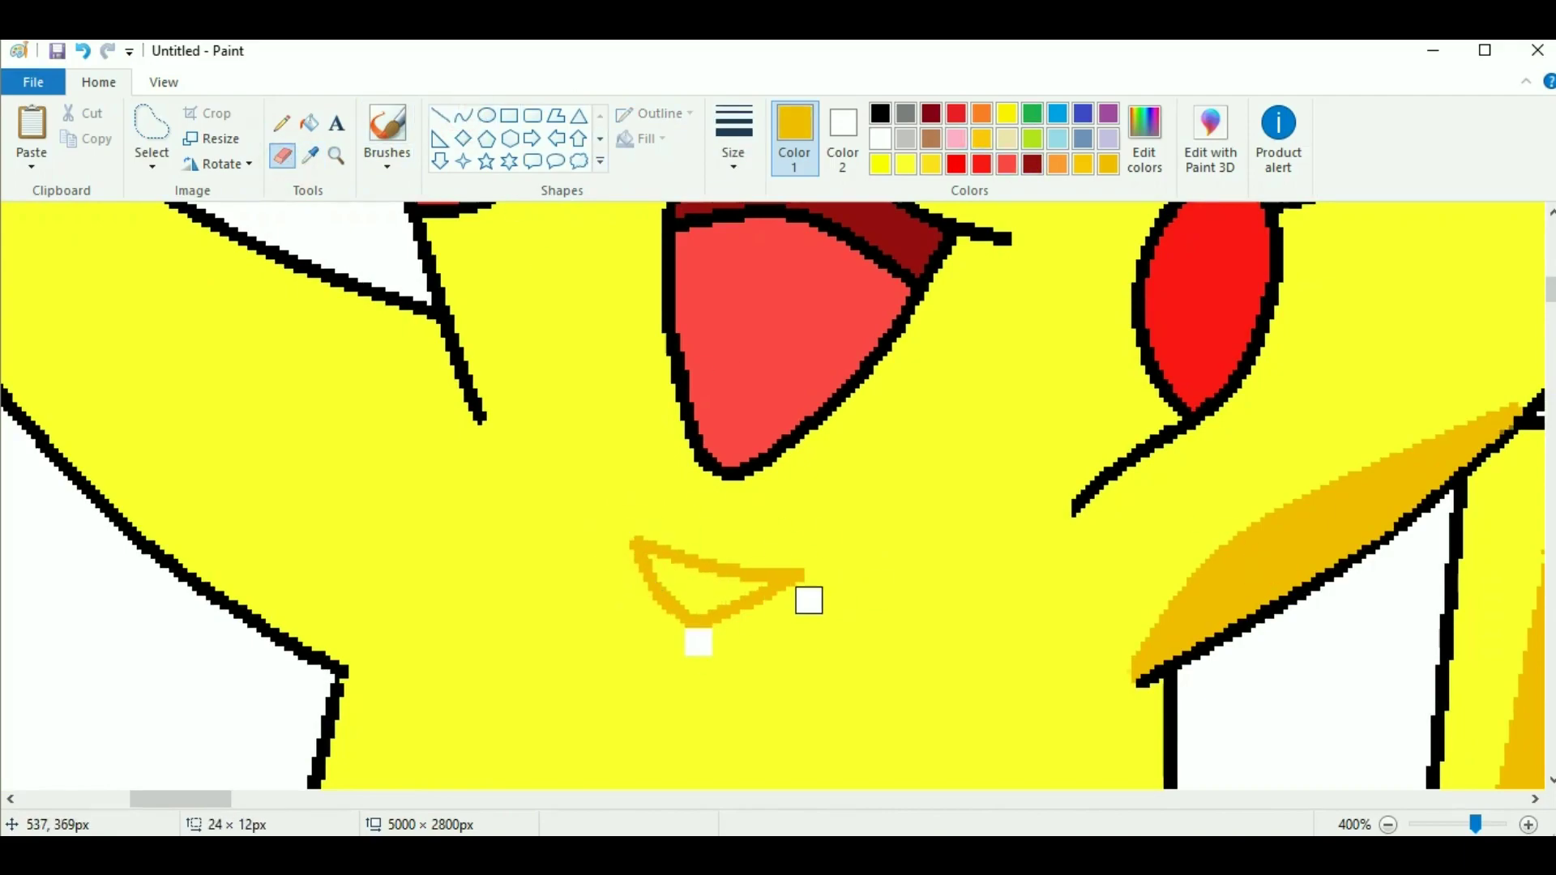
{"action": "left_click_drag", "start_coordinate": [822, 563], "coordinate": [759, 555]}
{"action": "left_click", "coordinate": [309, 122]}
{"action": "left_click", "coordinate": [705, 582]}
Fill the white erased patches around the shadow below the mouth with the body's yellow
{"action": "left_click", "coordinate": [310, 156]}
{"action": "left_click", "coordinate": [762, 519]}
{"action": "left_click", "coordinate": [790, 559]}
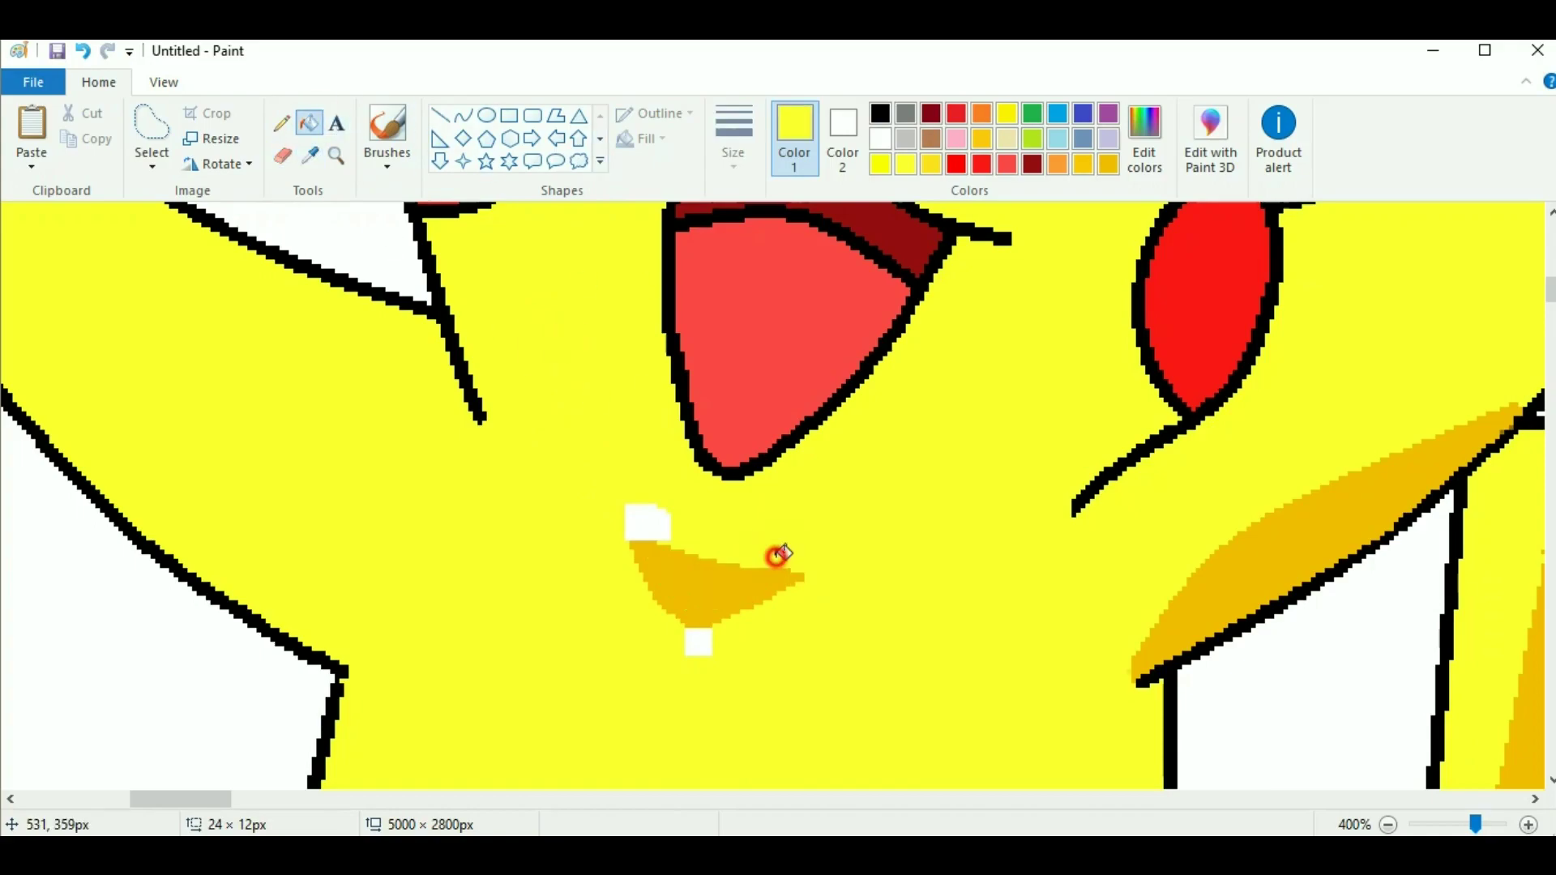
{"action": "left_click", "coordinate": [649, 523]}
{"action": "left_click", "coordinate": [699, 641]}
Outline a shadow about 89 × 73 px along the underside of the left arm with amber curves and fill it with amber
{"action": "left_click_drag", "start_coordinate": [222, 801], "coordinate": [197, 808]}
{"action": "left_click", "coordinate": [310, 156]}
{"action": "left_click", "coordinate": [1097, 583]}
{"action": "left_click", "coordinate": [440, 115]}
{"action": "mouse_move", "coordinate": [354, 316]}
{"action": "left_mouse_down"}
{"action": "mouse_move", "coordinate": [538, 521]}
{"action": "mouse_move", "coordinate": [750, 662]}
{"action": "left_mouse_up"}
{"action": "left_click", "coordinate": [465, 113]}
{"action": "left_click", "coordinate": [464, 113]}
{"action": "left_click_drag", "start_coordinate": [354, 319], "coordinate": [753, 663]}
{"action": "left_click_drag", "start_coordinate": [695, 611], "coordinate": [775, 549]}
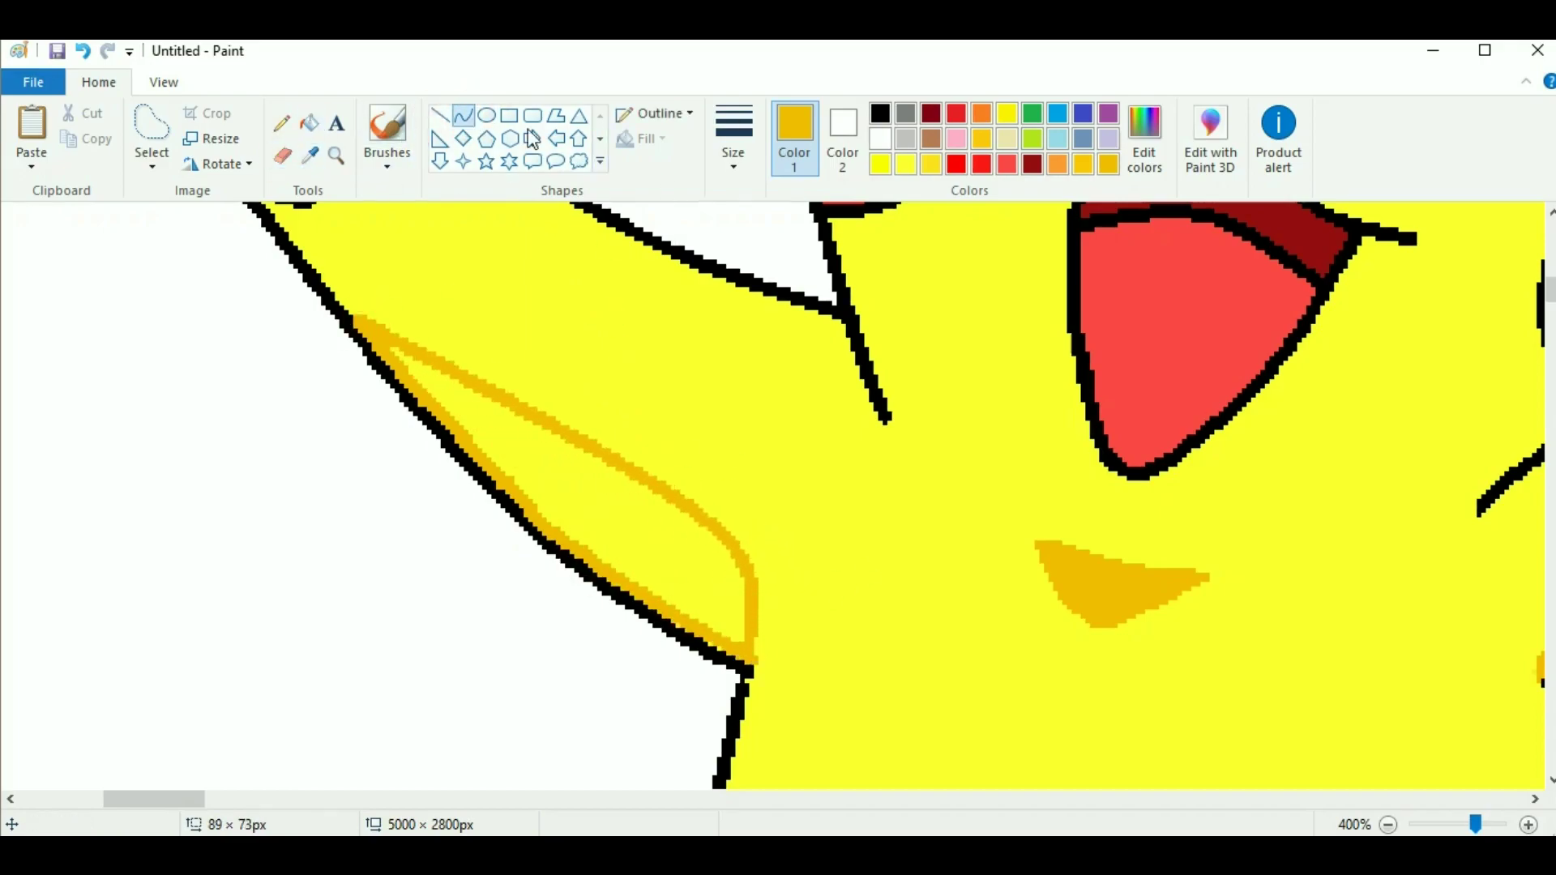
{"action": "left_click", "coordinate": [309, 123]}
{"action": "left_click", "coordinate": [567, 510]}
Erase the rough edges around the left arm's shadow and fill the erased patches with yellow
{"action": "left_click", "coordinate": [282, 156]}
{"action": "mouse_move", "coordinate": [405, 307]}
{"action": "left_mouse_down"}
{"action": "mouse_move", "coordinate": [367, 304]}
{"action": "mouse_move", "coordinate": [501, 332]}
{"action": "left_mouse_up"}
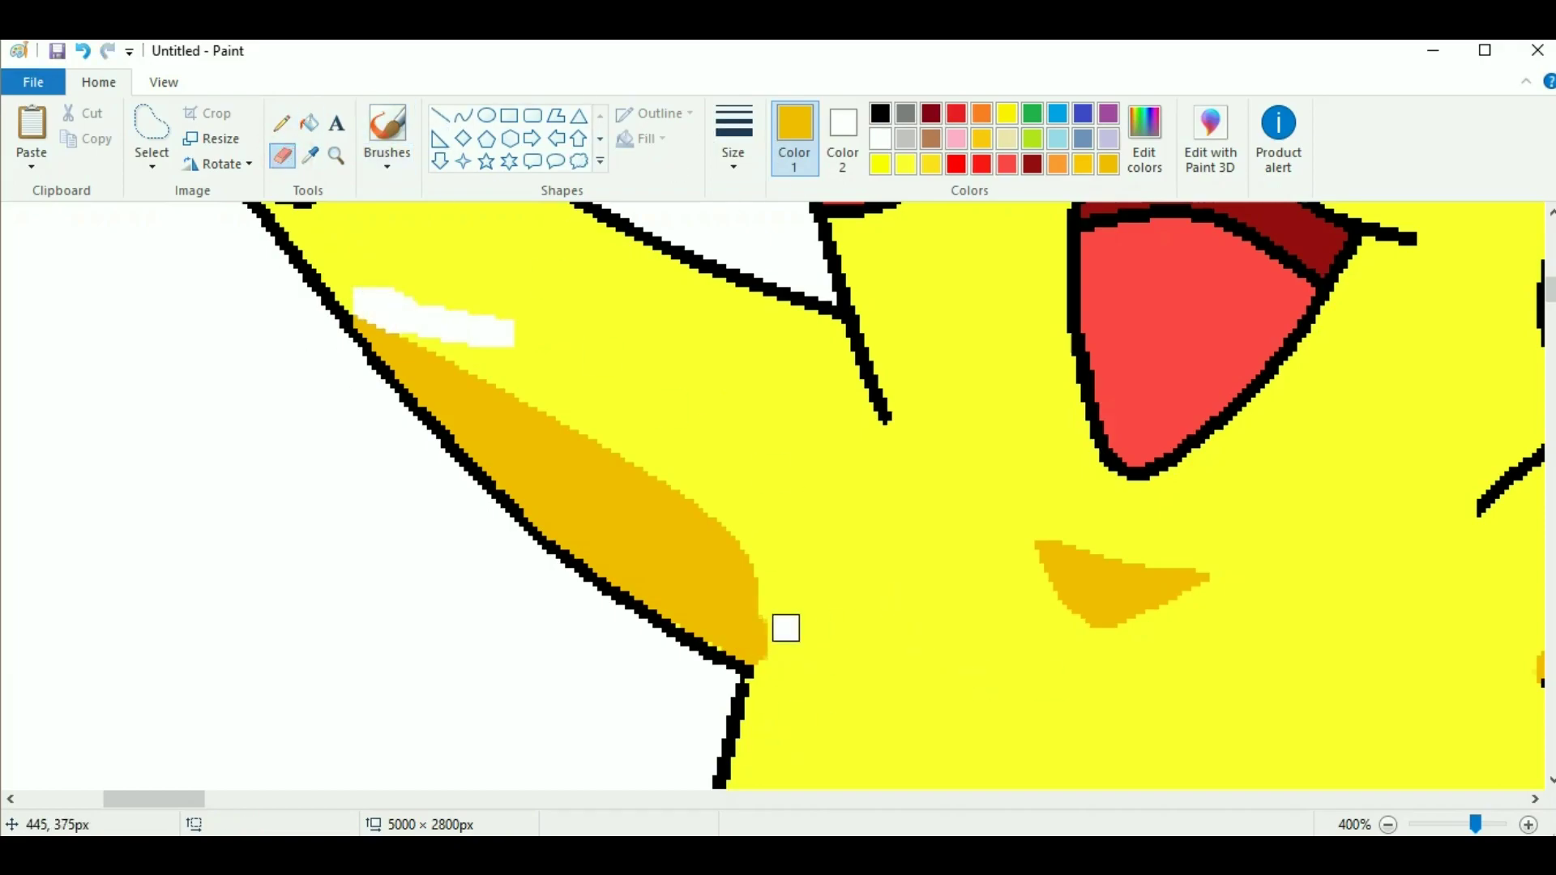
{"action": "left_click_drag", "start_coordinate": [777, 641], "coordinate": [772, 653]}
{"action": "left_click", "coordinate": [309, 123]}
{"action": "left_click", "coordinate": [880, 164]}
{"action": "left_click", "coordinate": [430, 317]}
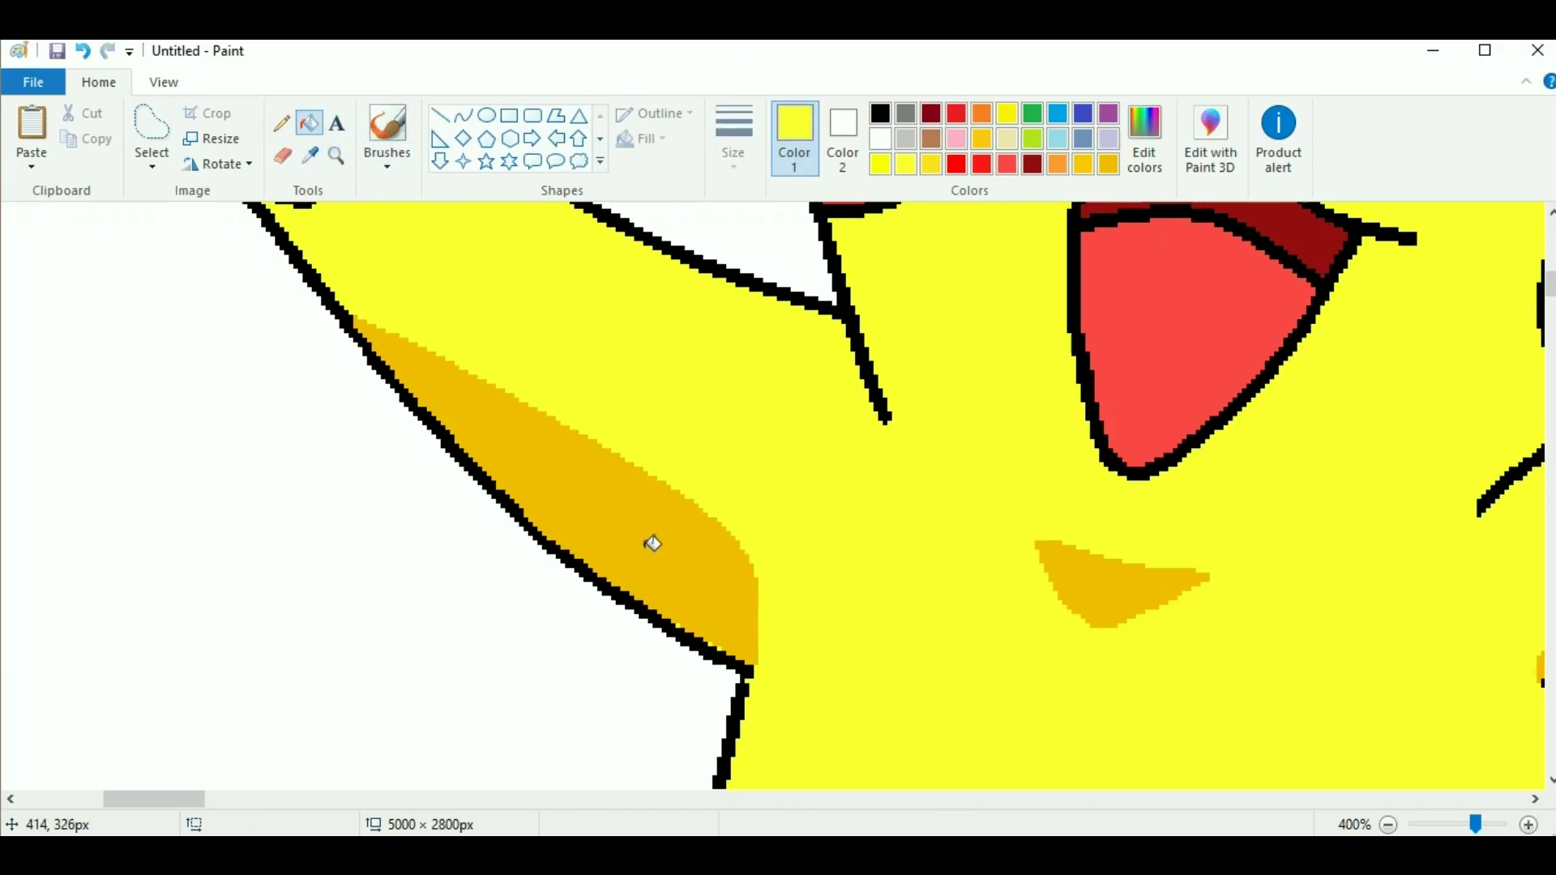
Outline a shadow along the lower edge of the left ear up to its black tip and fill it with amber
{"action": "scroll", "coordinate": [652, 543], "scroll_direction": "up", "scroll_amount": 5}
{"action": "left_click", "coordinate": [463, 115]}
{"action": "left_click", "coordinate": [310, 155]}
{"action": "scroll", "coordinate": [539, 667], "scroll_direction": "down", "scroll_amount": 5}
{"action": "left_click", "coordinate": [539, 667]}
{"action": "scroll", "coordinate": [581, 235], "scroll_direction": "up", "scroll_amount": 5}
{"action": "mouse_move", "coordinate": [846, 615]}
{"action": "left_mouse_down"}
{"action": "mouse_move", "coordinate": [497, 358]}
{"action": "mouse_move", "coordinate": [466, 363]}
{"action": "mouse_move", "coordinate": [468, 416]}
{"action": "left_mouse_up"}
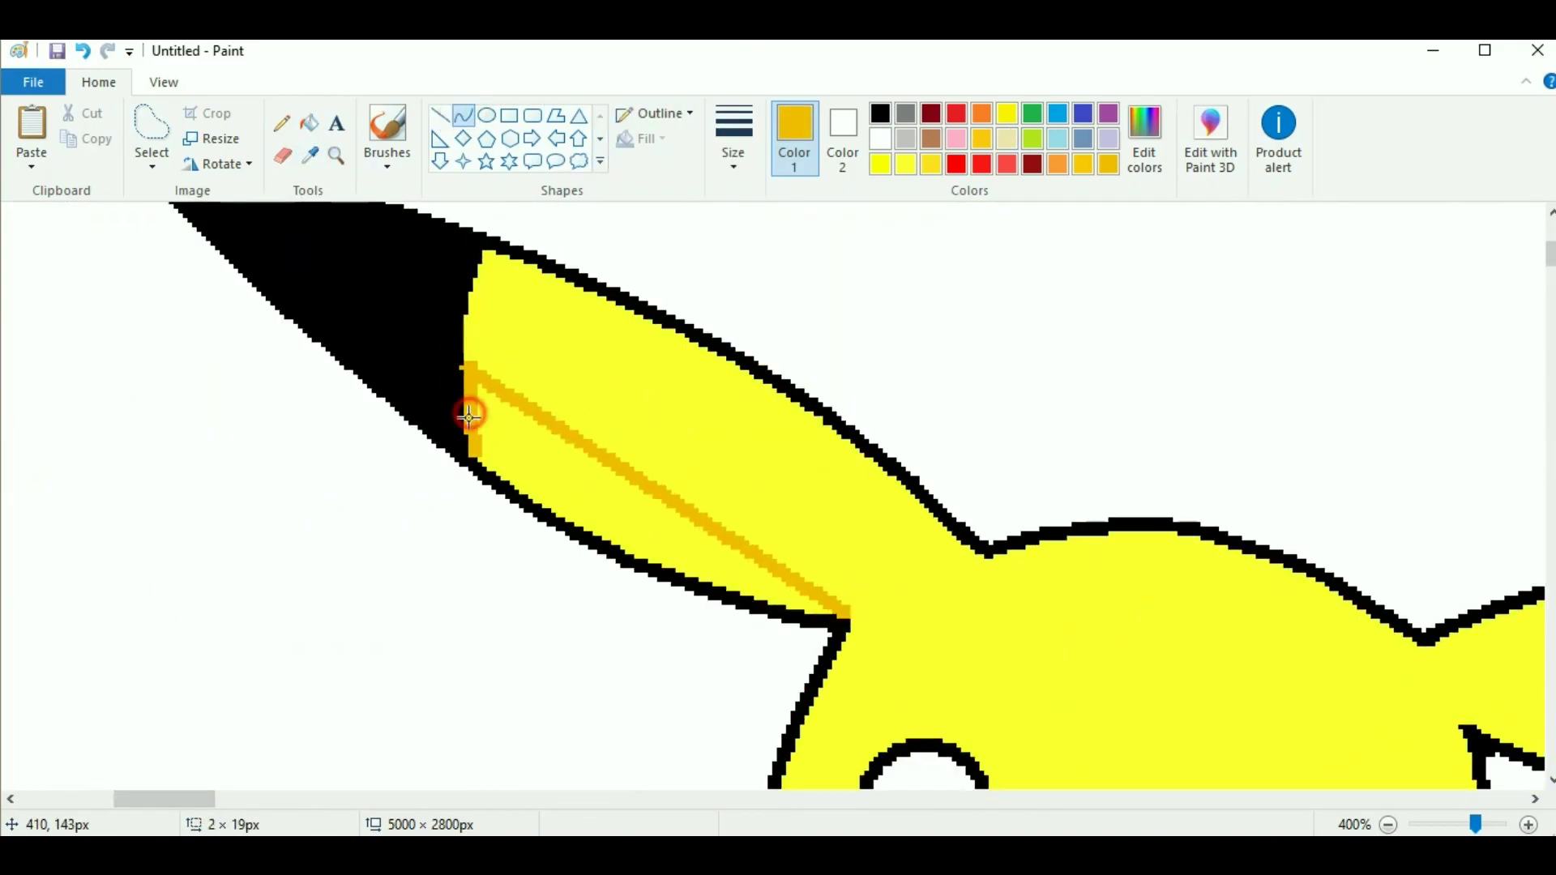
{"action": "left_click_drag", "start_coordinate": [533, 464], "coordinate": [794, 608]}
{"action": "left_click", "coordinate": [309, 122]}
{"action": "left_click", "coordinate": [616, 486]}
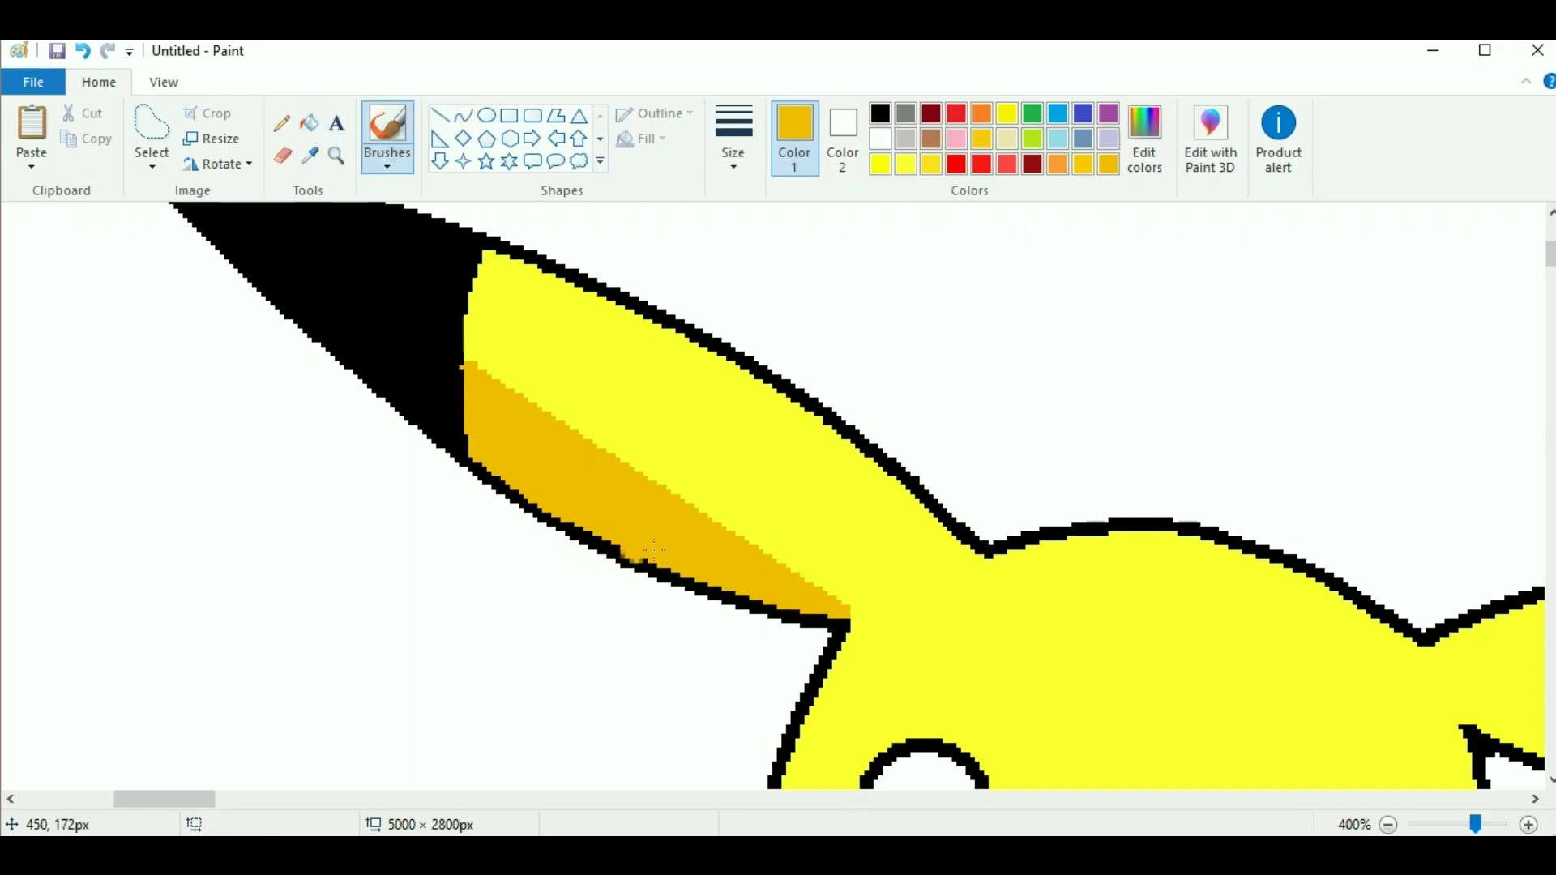
Clean up the left ear's shadow where it meets the tip, filling the erased patch yellow and the stray pixels black
{"action": "left_click", "coordinate": [463, 115]}
{"action": "left_click", "coordinate": [282, 155]}
{"action": "left_click", "coordinate": [311, 156]}
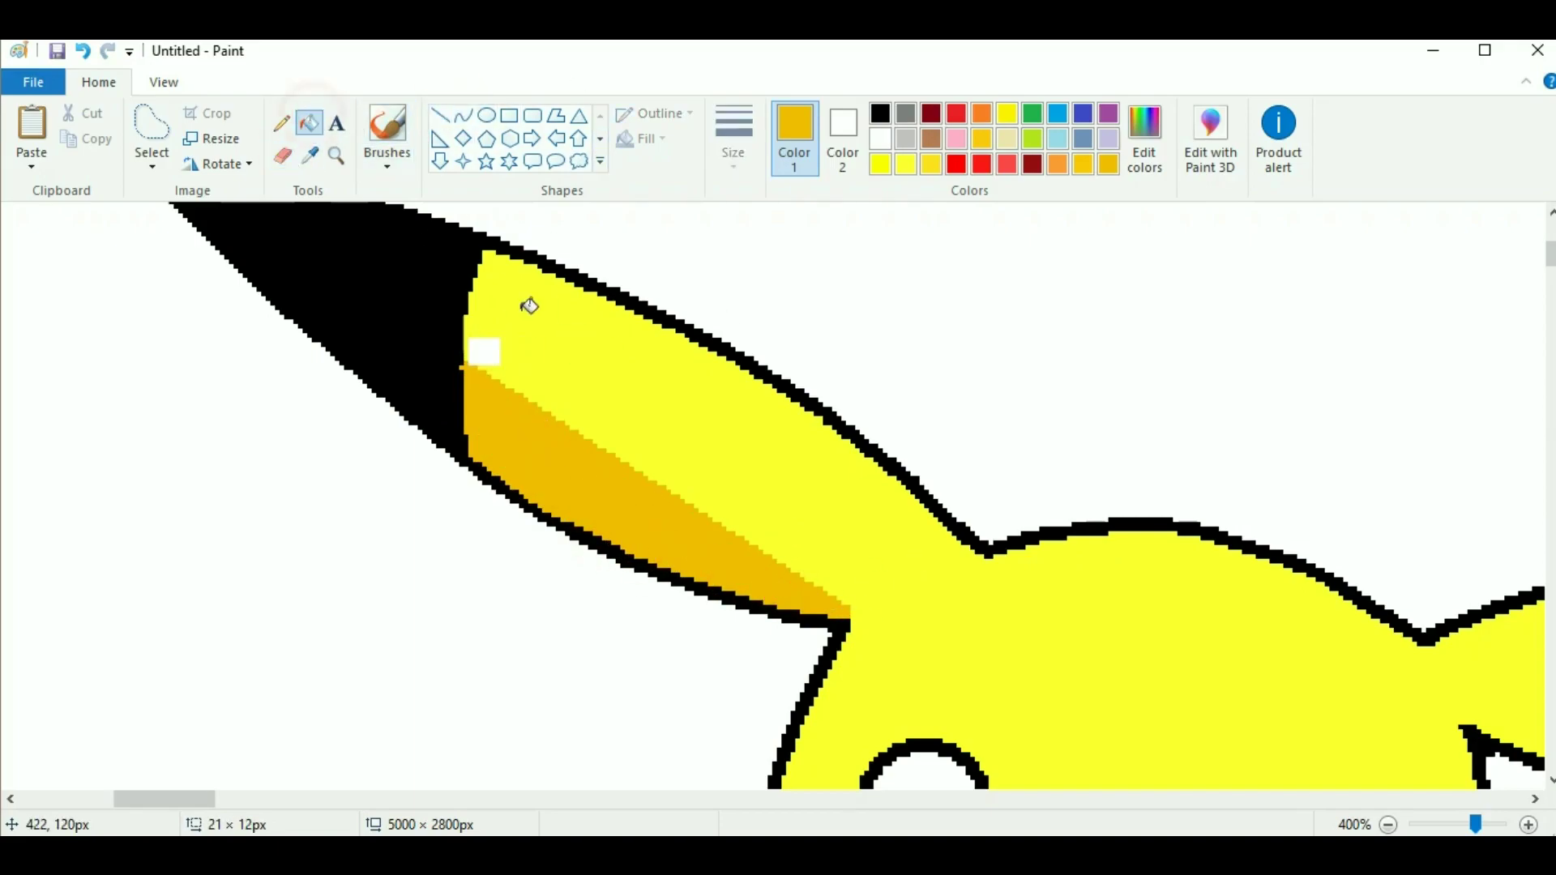
{"action": "left_click", "coordinate": [514, 305]}
{"action": "left_click", "coordinate": [451, 370]}
{"action": "left_click", "coordinate": [309, 122]}
{"action": "left_click", "coordinate": [881, 113]}
{"action": "left_click", "coordinate": [450, 371]}
Outline a shadow along the lower edge of the right ear with amber curves and fill it with amber
{"action": "scroll", "coordinate": [865, 548], "scroll_direction": "right", "scroll_amount": 5}
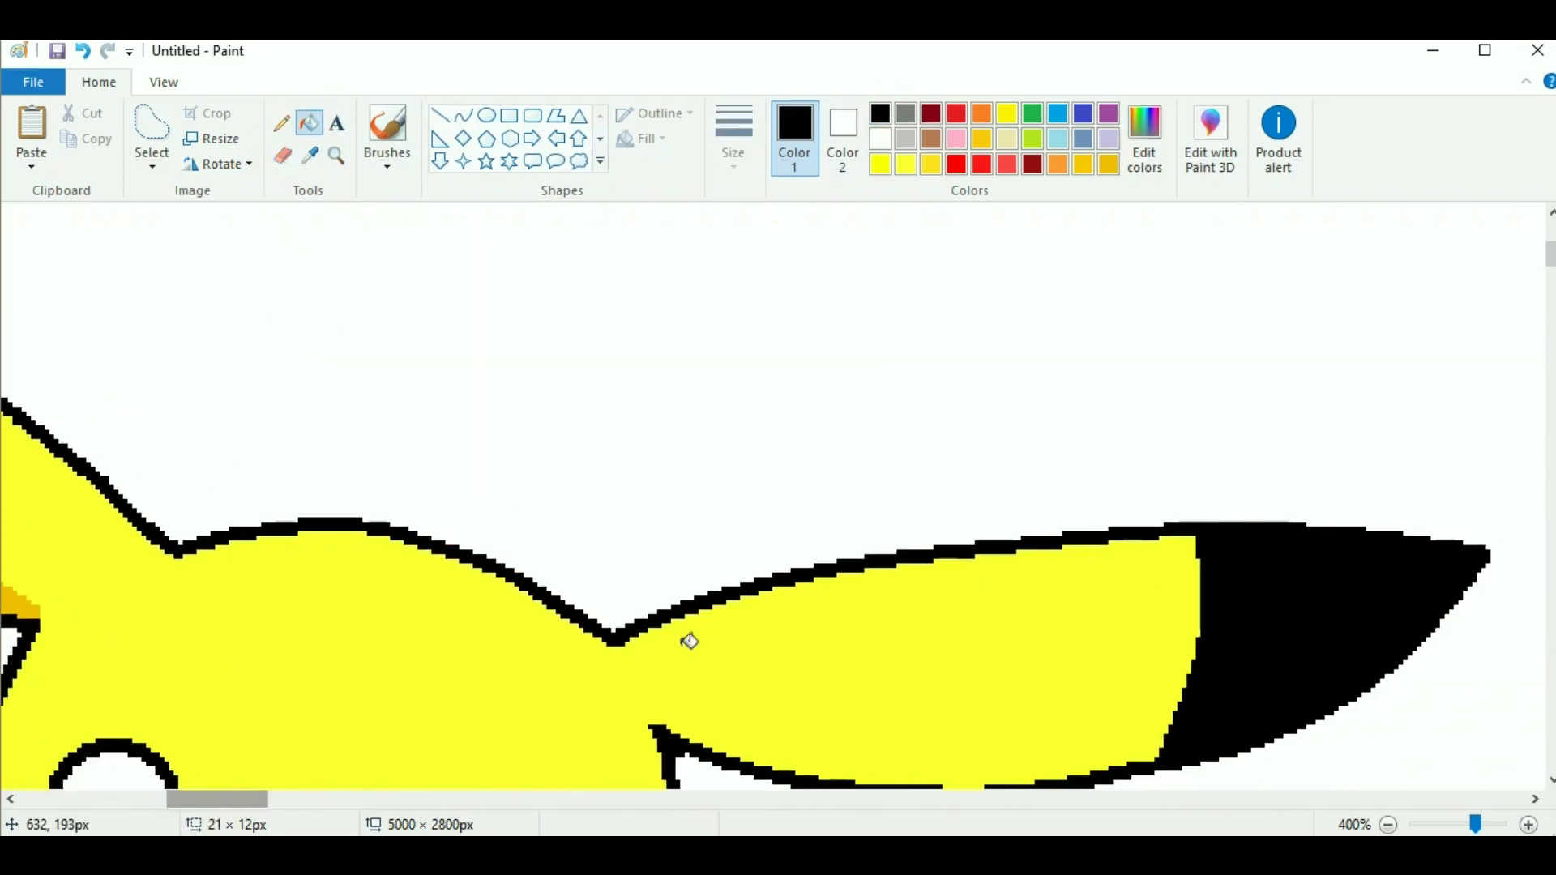
{"action": "scroll", "coordinate": [688, 642], "scroll_direction": "down", "scroll_amount": 3}
{"action": "left_click", "coordinate": [463, 115]}
{"action": "mouse_move", "coordinate": [658, 445]}
{"action": "left_mouse_down"}
{"action": "mouse_move", "coordinate": [1059, 402]}
{"action": "mouse_move", "coordinate": [956, 486]}
{"action": "left_mouse_up"}
{"action": "left_click", "coordinate": [310, 156]}
{"action": "left_click", "coordinate": [20, 320]}
{"action": "scroll", "coordinate": [563, 213], "scroll_direction": "up", "scroll_amount": 2}
{"action": "left_click_drag", "start_coordinate": [684, 592], "coordinate": [1165, 588]}
{"action": "left_click_drag", "start_coordinate": [962, 584], "coordinate": [973, 597]}
{"action": "mouse_move", "coordinate": [762, 614]}
{"action": "left_mouse_down"}
{"action": "mouse_move", "coordinate": [1053, 640]}
{"action": "mouse_move", "coordinate": [1152, 608]}
{"action": "left_mouse_up"}
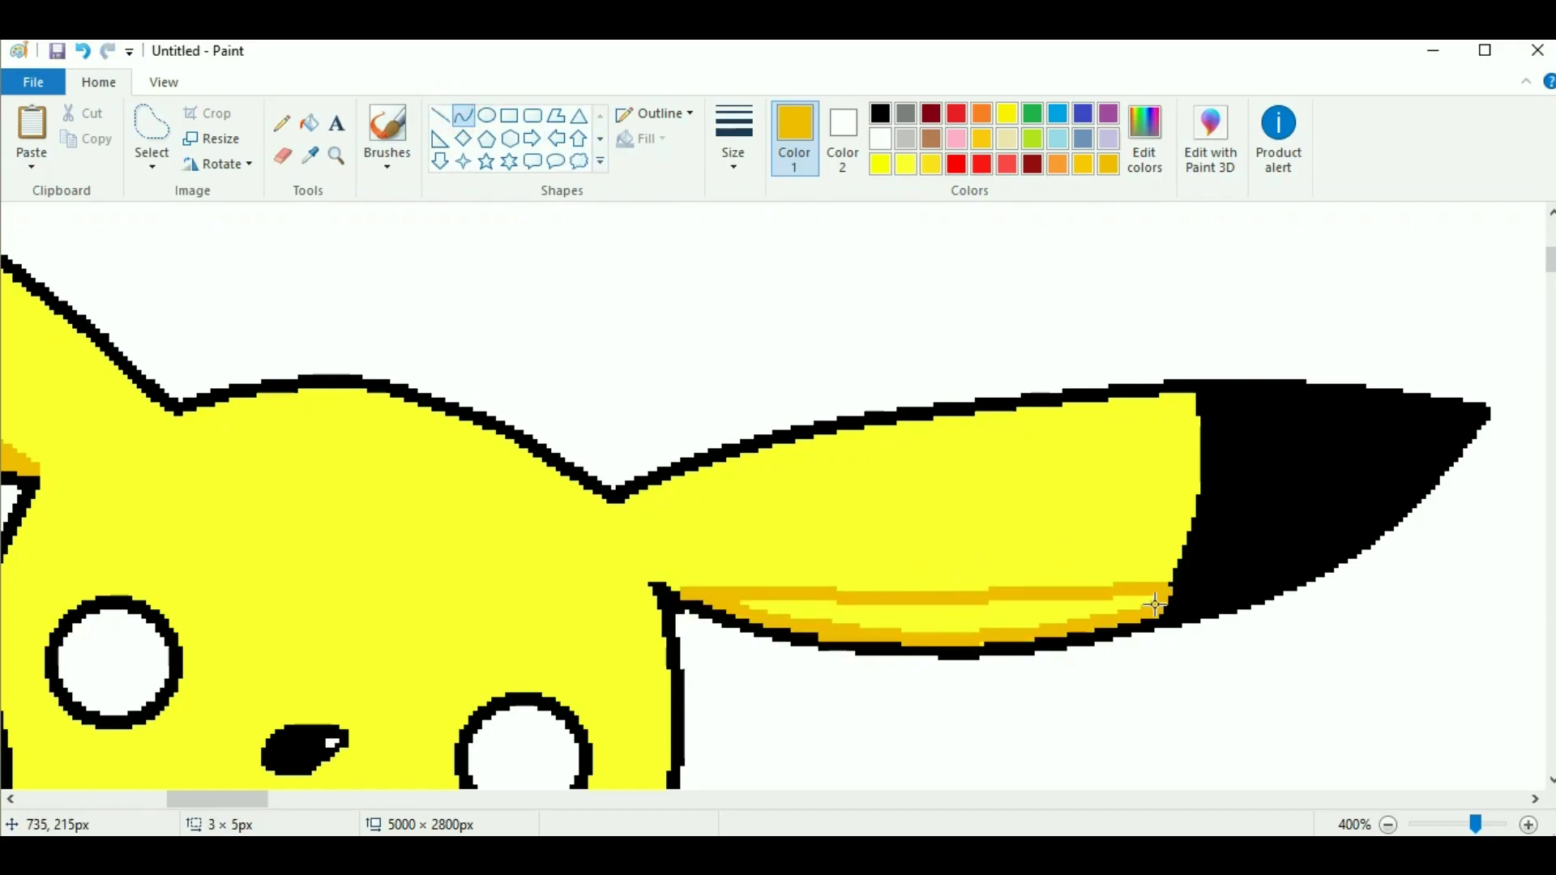
{"action": "scroll", "coordinate": [1155, 604], "scroll_direction": "up", "scroll_amount": 2, "text": "ctrl"}
{"action": "scroll", "coordinate": [781, 608], "scroll_direction": "left", "scroll_amount": 5}
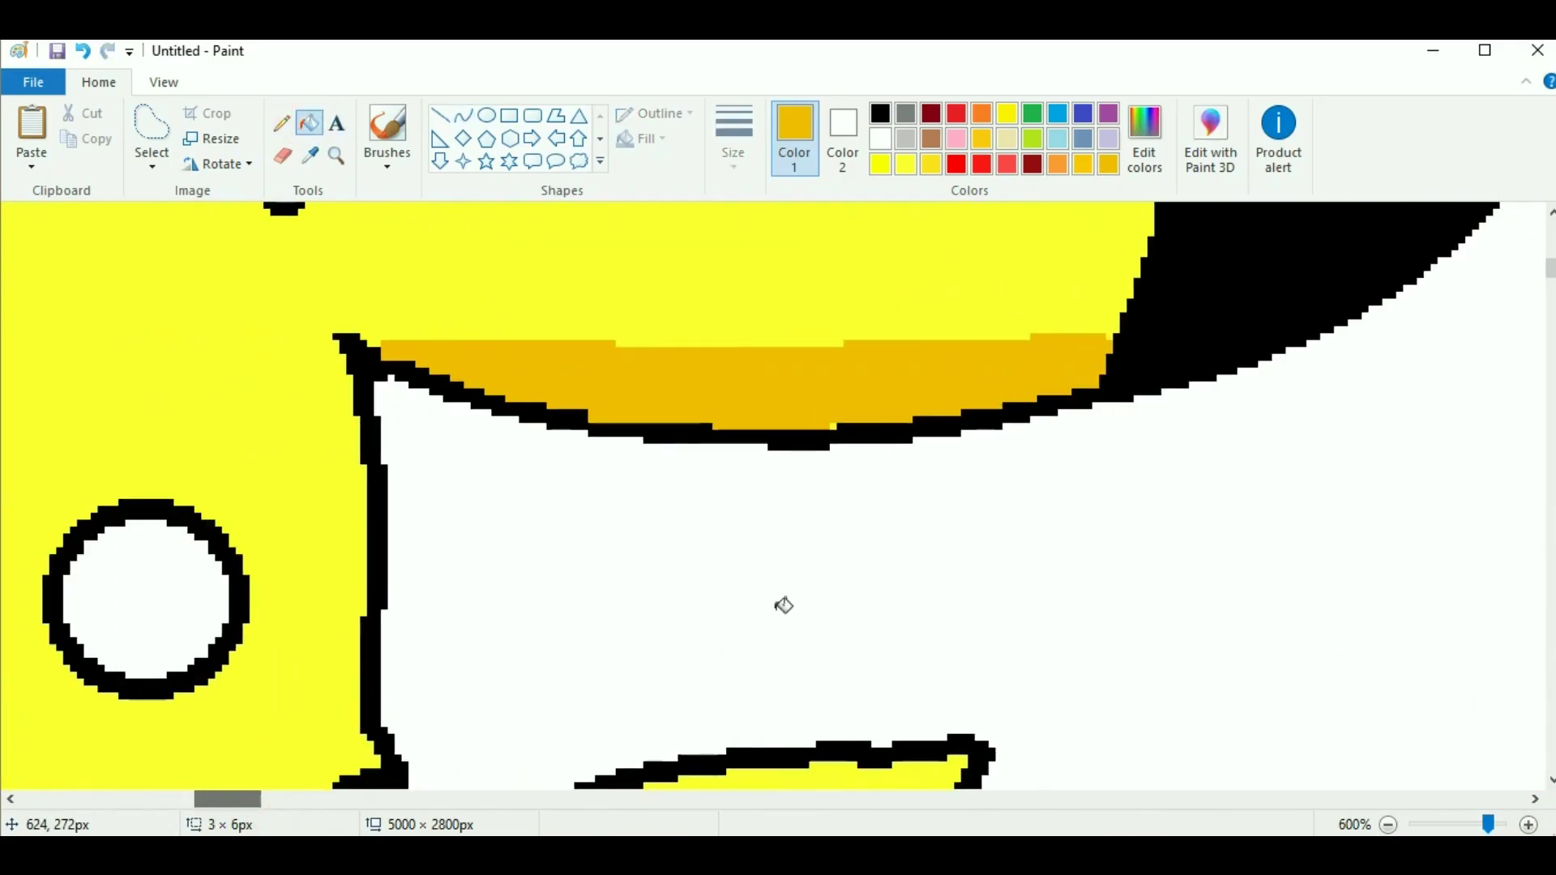
Touch up the seam between the right ear's shadow and its outline with short black and amber curves
{"action": "left_click", "coordinate": [463, 115]}
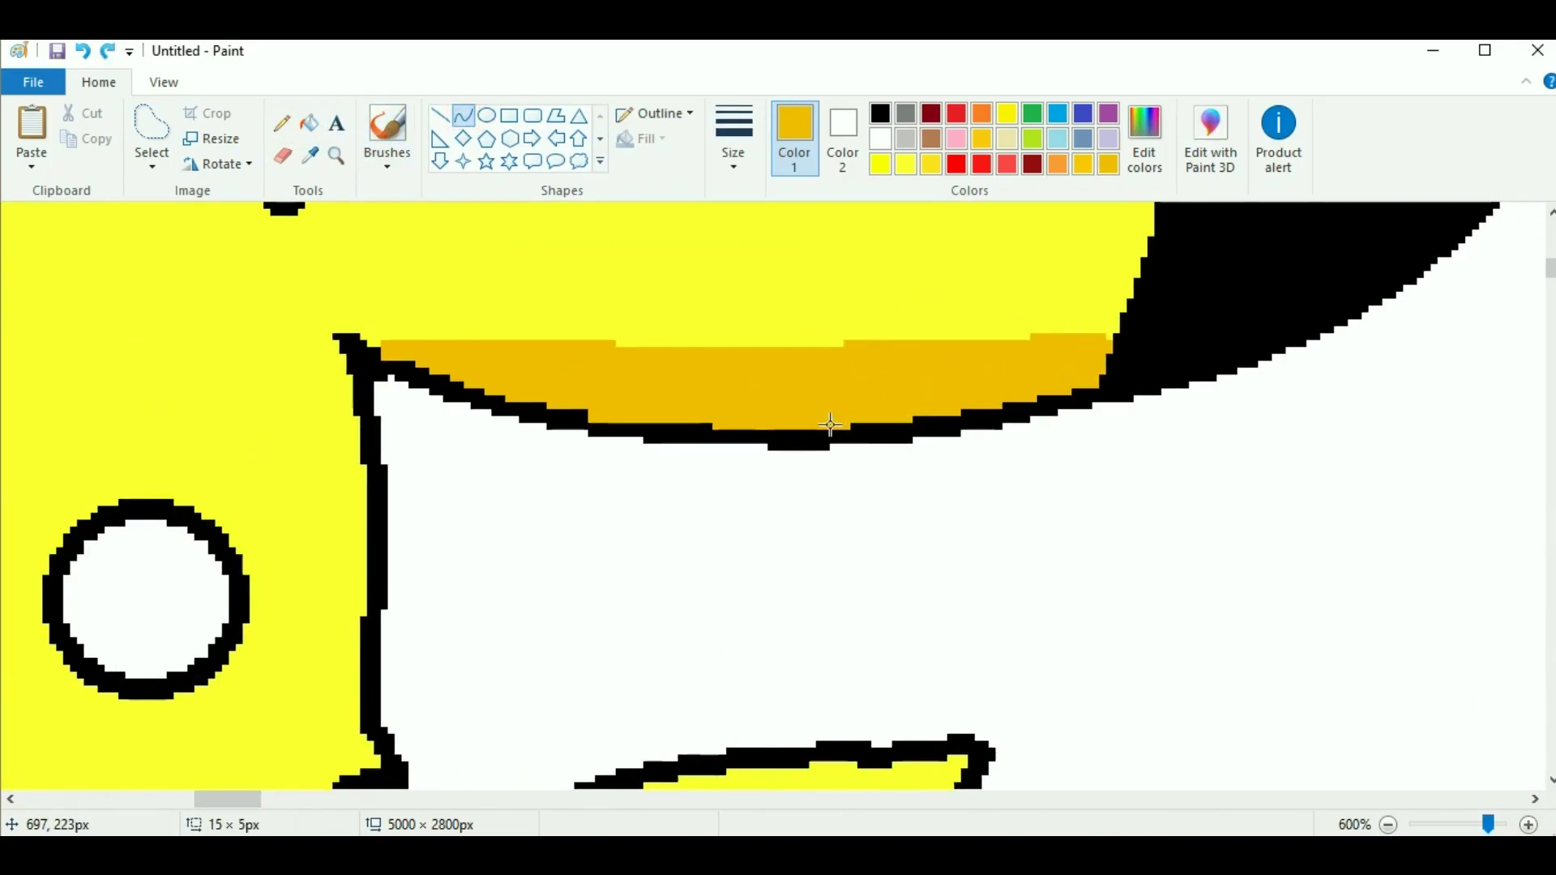
{"action": "left_click", "coordinate": [388, 362]}
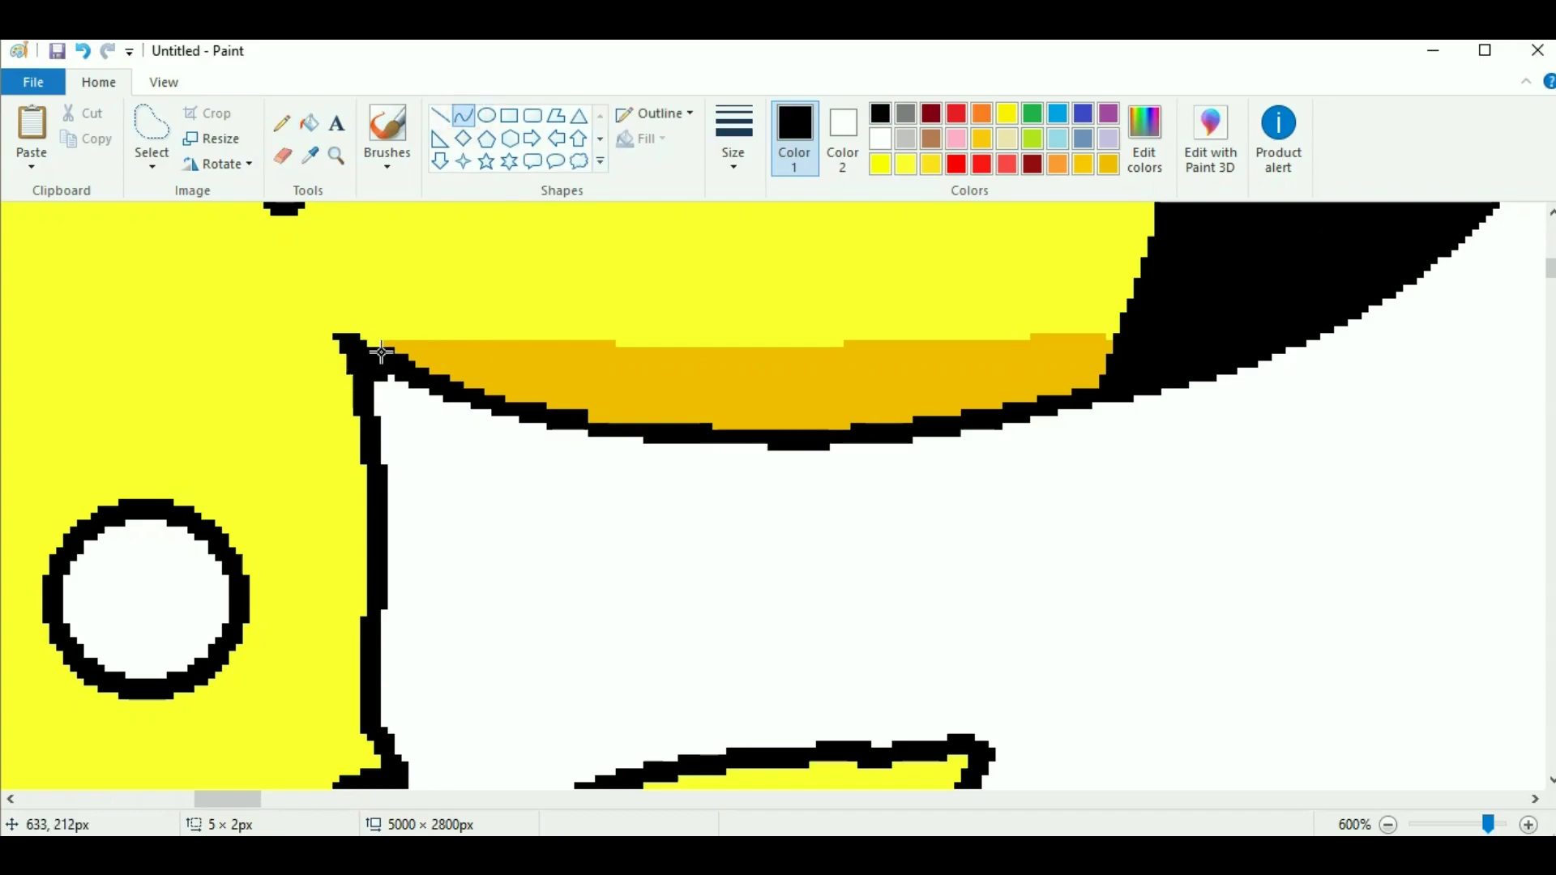
{"action": "left_click", "coordinate": [422, 358]}
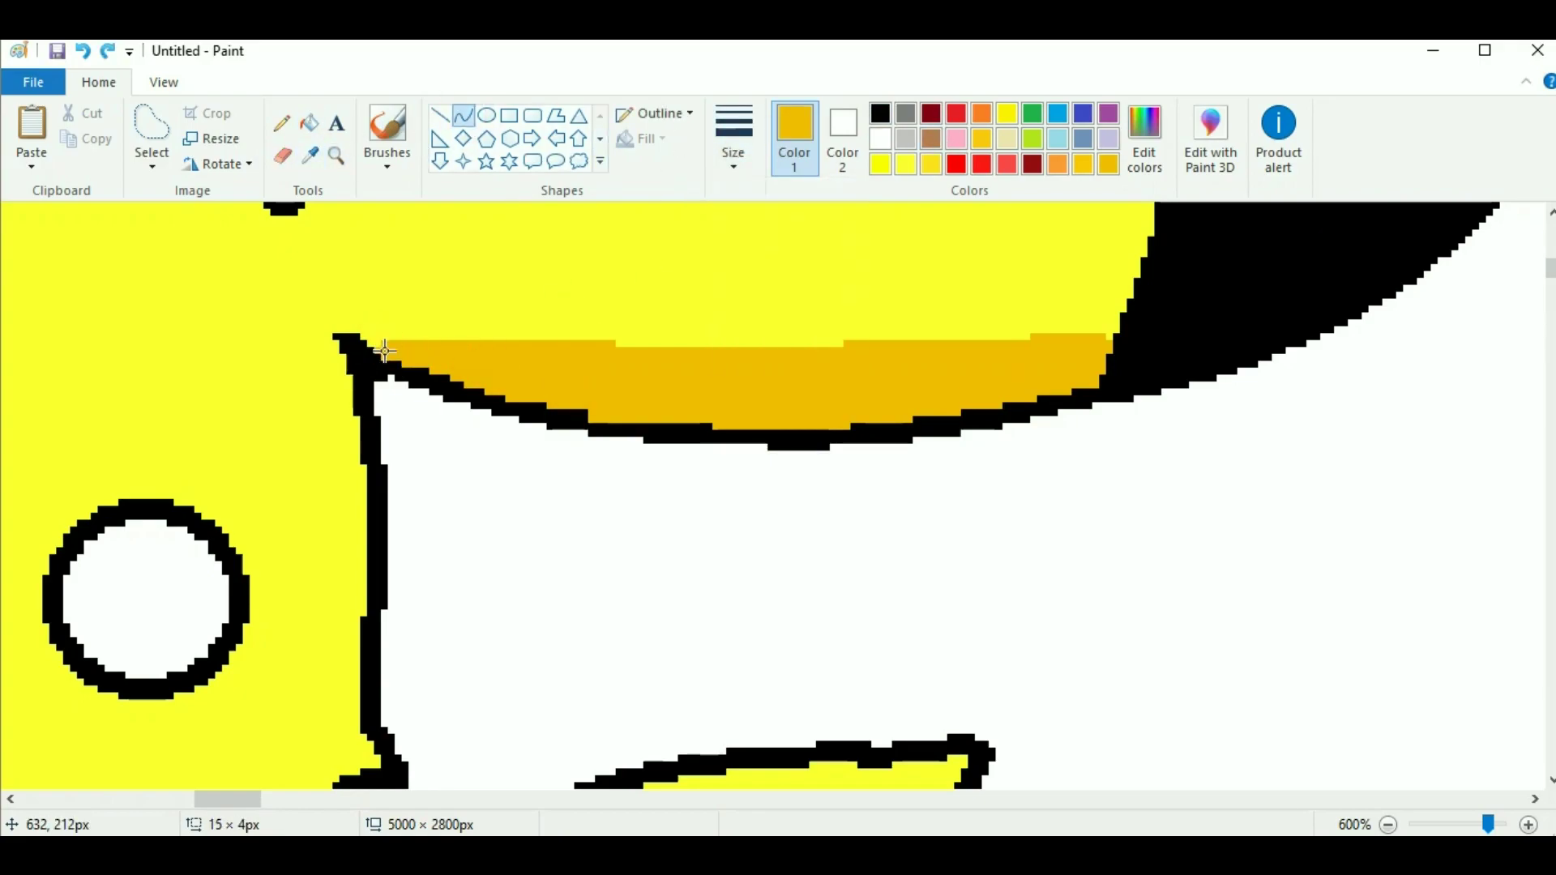
{"action": "left_click", "coordinate": [282, 155]}
Draw an amber curve across the lower belly with a circle about 25 × 24 px at its right end and another at its left end
{"action": "scroll", "coordinate": [421, 629], "scroll_direction": "down", "scroll_amount": 7, "text": "ctrl"}
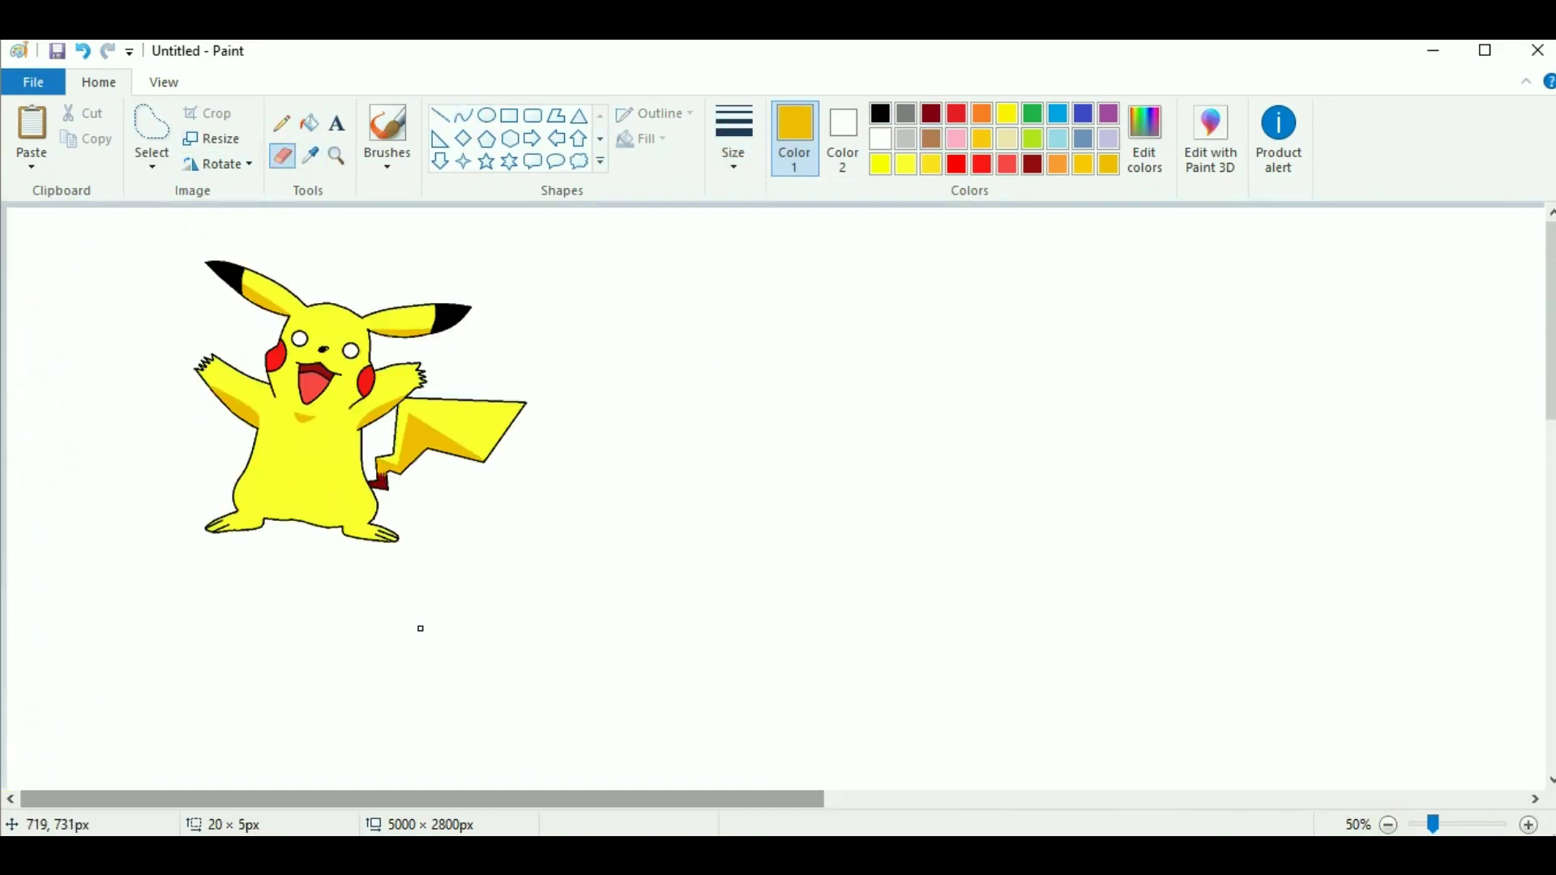
{"action": "scroll", "coordinate": [443, 612], "scroll_direction": "up", "scroll_amount": 2, "text": "ctrl"}
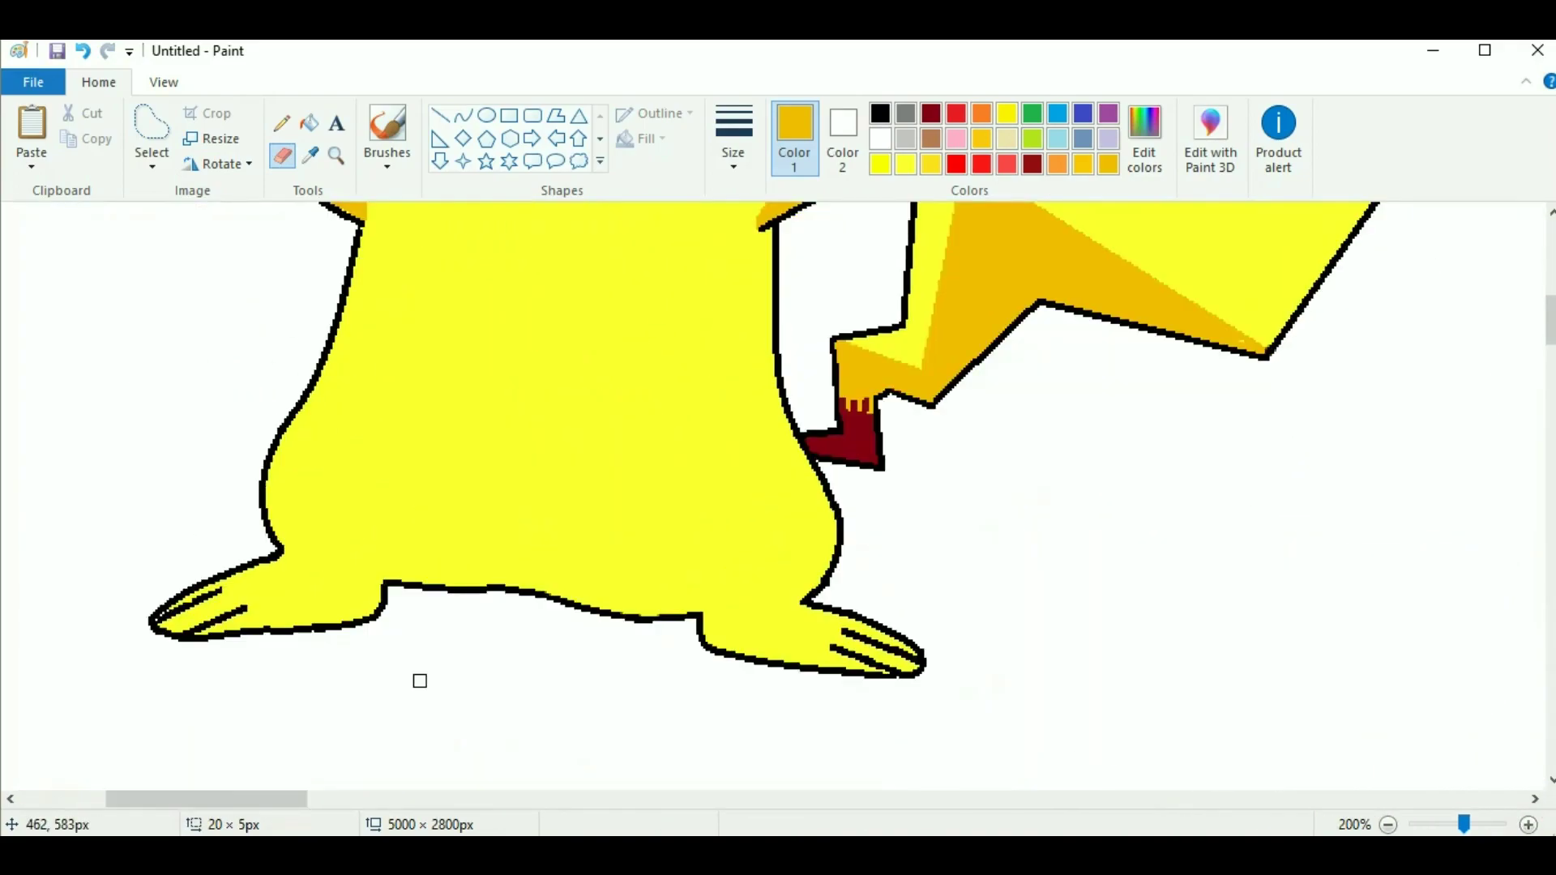
{"action": "left_click", "coordinate": [474, 127]}
{"action": "mouse_move", "coordinate": [306, 496]}
{"action": "left_mouse_down"}
{"action": "mouse_move", "coordinate": [458, 489]}
{"action": "mouse_move", "coordinate": [438, 518]}
{"action": "mouse_move", "coordinate": [752, 519]}
{"action": "mouse_move", "coordinate": [800, 569]}
{"action": "left_mouse_up"}
{"action": "left_click", "coordinate": [486, 115]}
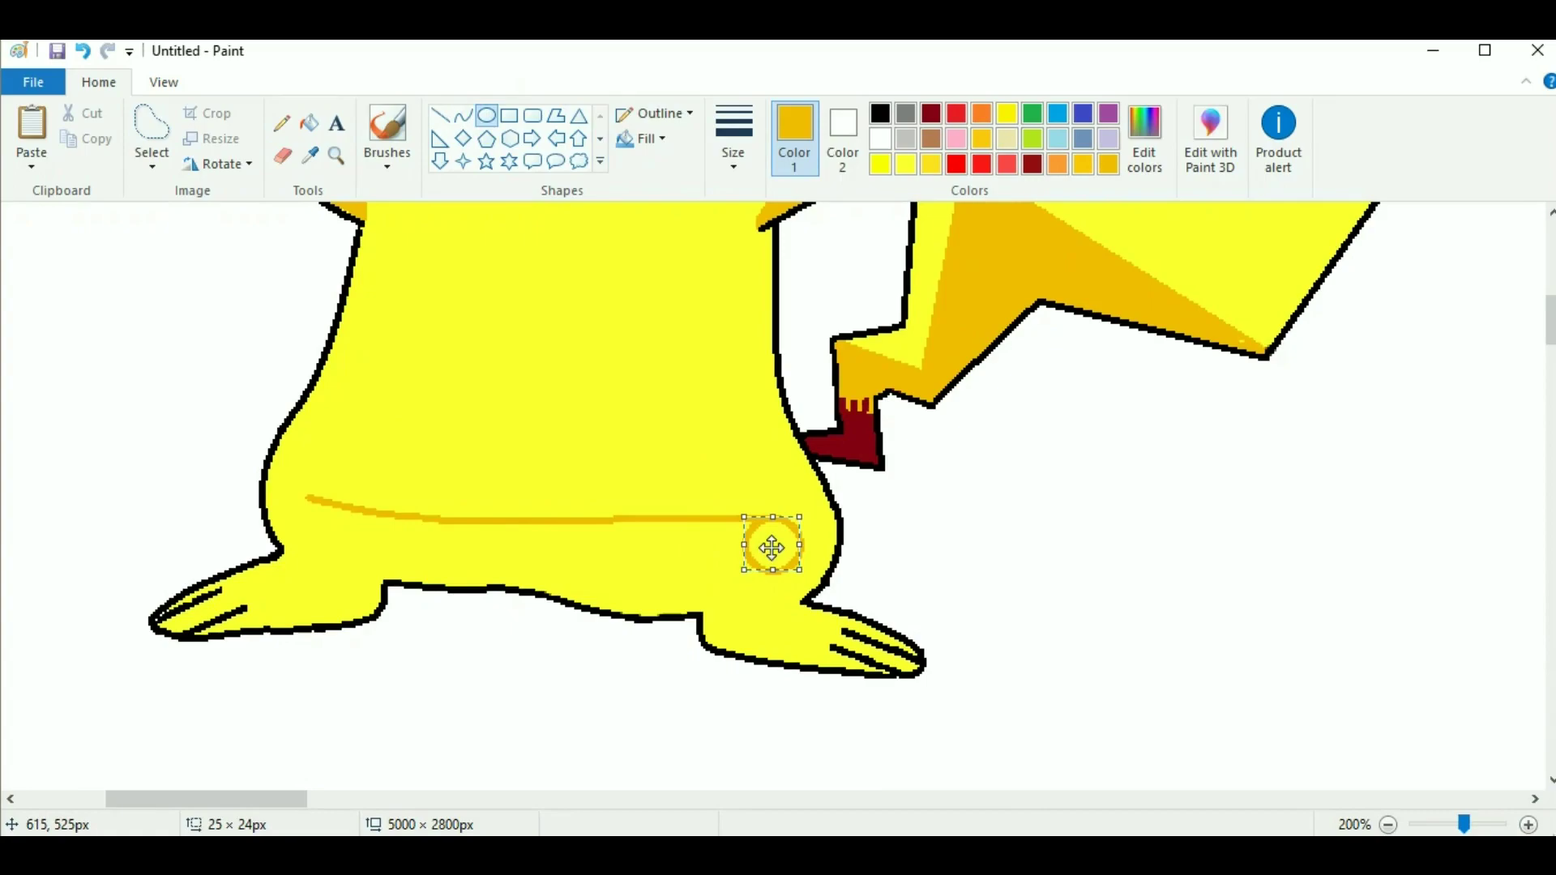
{"action": "left_click_drag", "start_coordinate": [282, 494], "coordinate": [327, 540]}
Extend the shadow outline with amber curves from both circles down to the feet and around the left foot's lower edge
{"action": "left_click", "coordinate": [464, 115]}
{"action": "left_click_drag", "start_coordinate": [801, 604], "coordinate": [793, 554]}
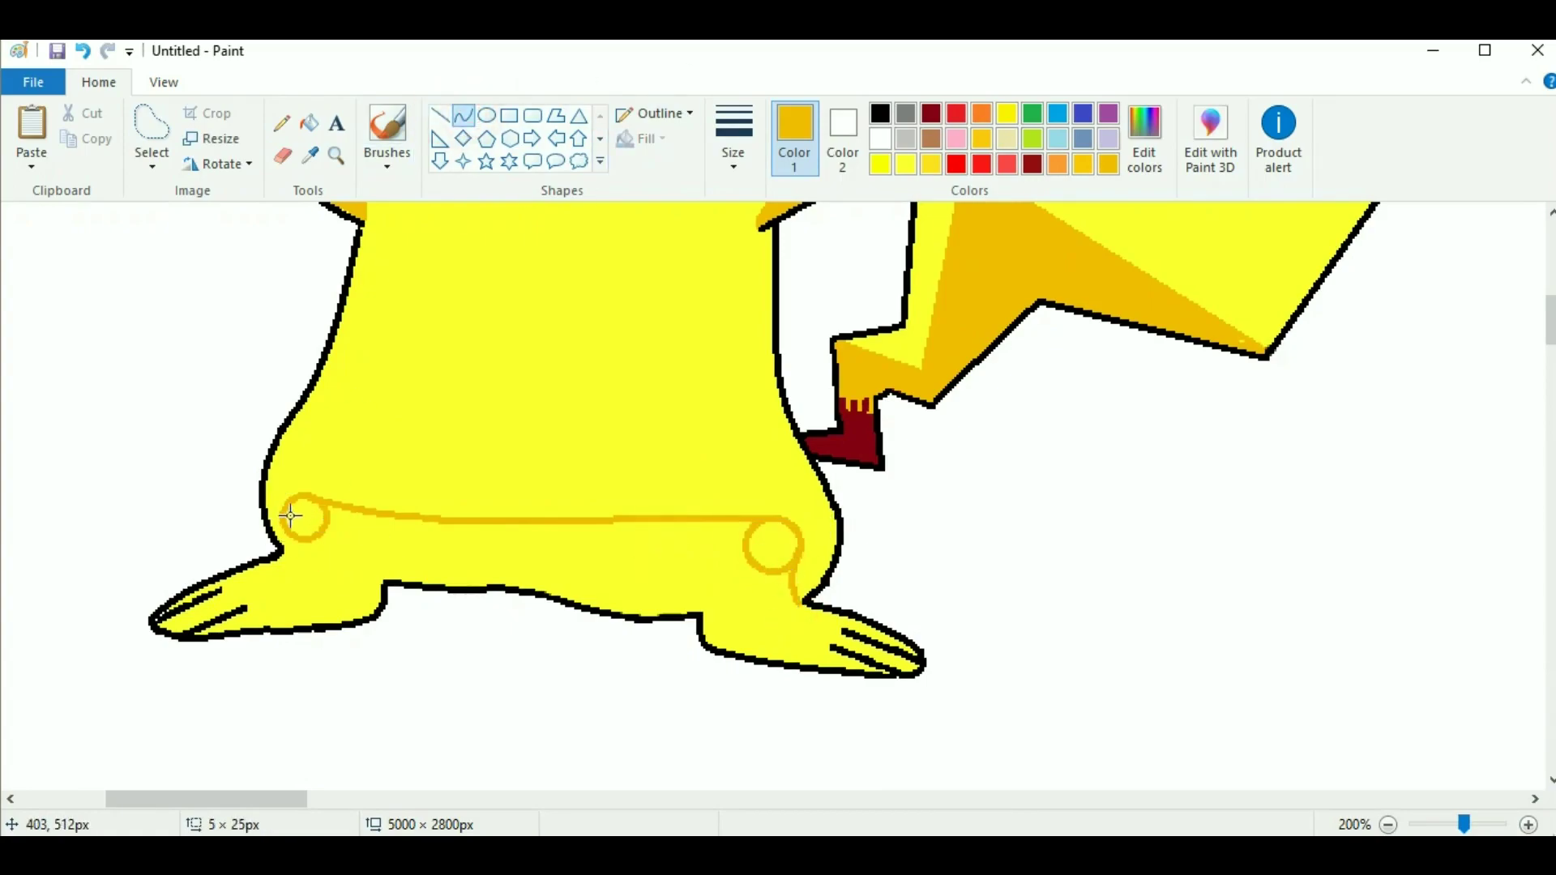
{"action": "left_click", "coordinate": [1528, 826]}
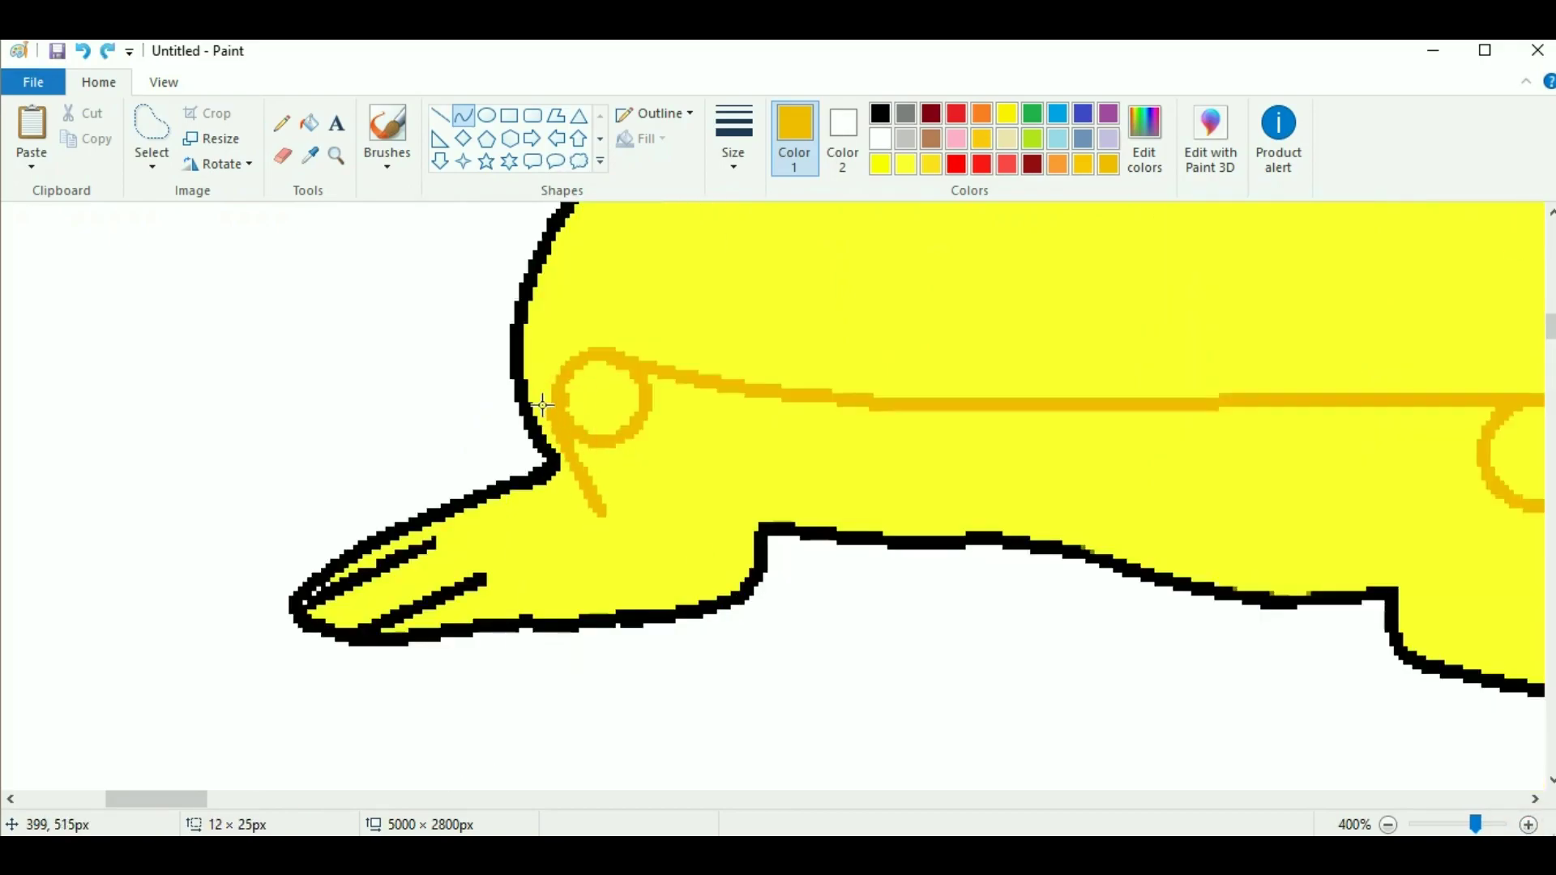
{"action": "left_click", "coordinate": [464, 115]}
{"action": "mouse_move", "coordinate": [604, 514]}
{"action": "left_mouse_down"}
{"action": "mouse_move", "coordinate": [548, 590]}
{"action": "mouse_move", "coordinate": [495, 616]}
{"action": "left_mouse_up"}
{"action": "mouse_move", "coordinate": [567, 559]}
{"action": "left_mouse_down"}
{"action": "mouse_move", "coordinate": [562, 538]}
{"action": "mouse_move", "coordinate": [596, 527]}
{"action": "left_mouse_up"}
{"action": "mouse_move", "coordinate": [492, 616]}
{"action": "left_mouse_down"}
{"action": "mouse_move", "coordinate": [689, 596]}
{"action": "mouse_move", "coordinate": [756, 496]}
{"action": "left_mouse_up"}
Draw overlapping small amber ellipses along the inner edge of the left foot, up to the body's lower edge
{"action": "left_click", "coordinate": [486, 115]}
{"action": "left_click_drag", "start_coordinate": [701, 567], "coordinate": [733, 519]}
{"action": "left_click_drag", "start_coordinate": [691, 601], "coordinate": [642, 557]}
{"action": "left_click_drag", "start_coordinate": [736, 518], "coordinate": [822, 457]}
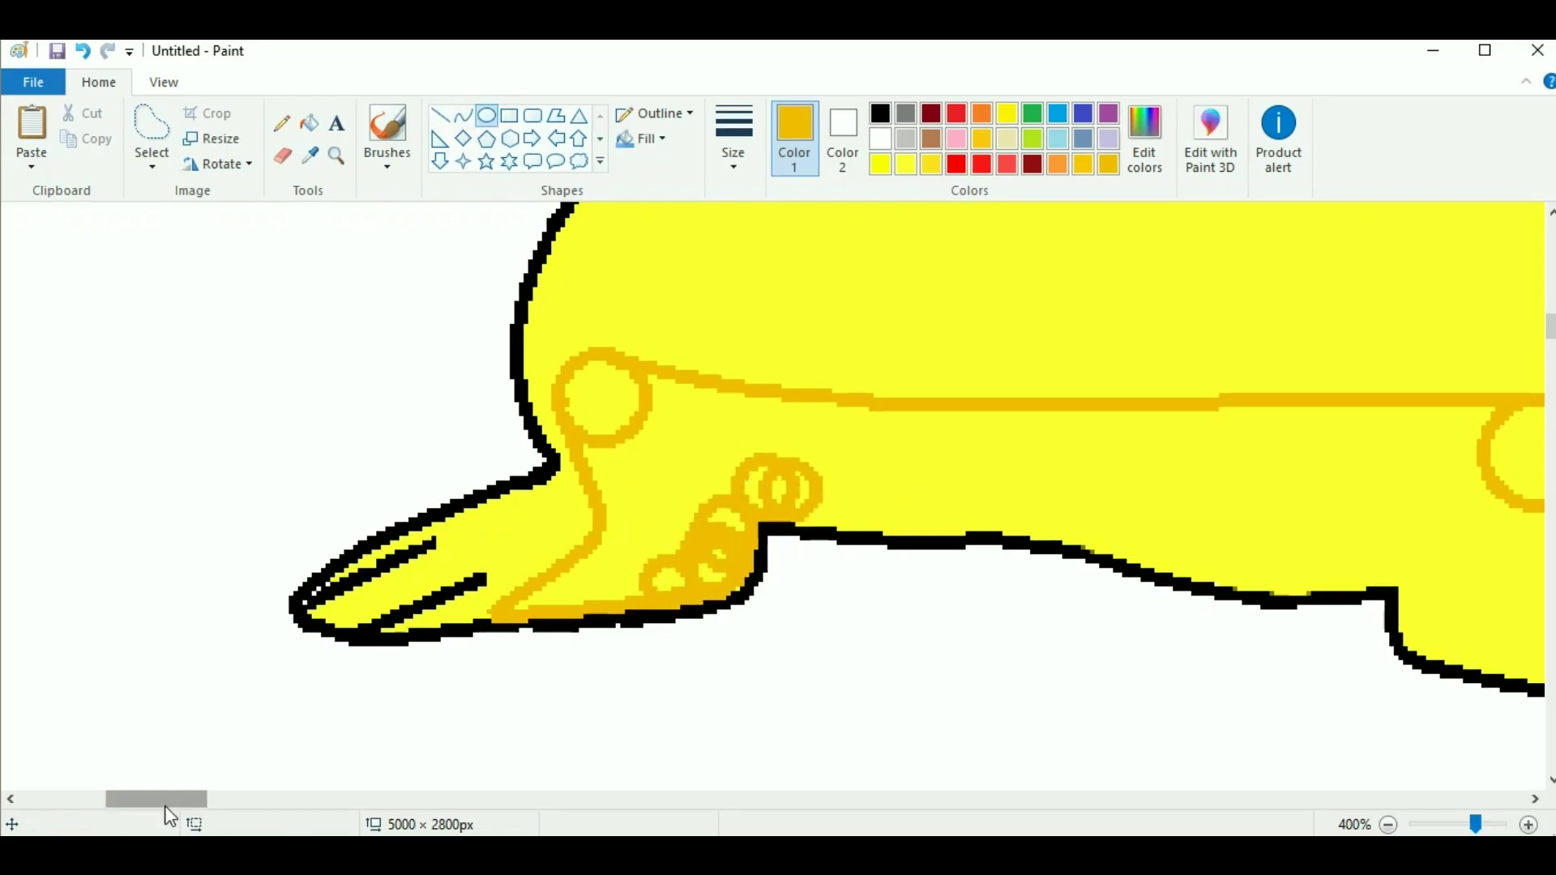
Close the right foot's shadow outline with an amber curve and draw overlapping small amber ellipses along the foot's inner edge
{"action": "left_click_drag", "start_coordinate": [162, 800], "coordinate": [192, 801]}
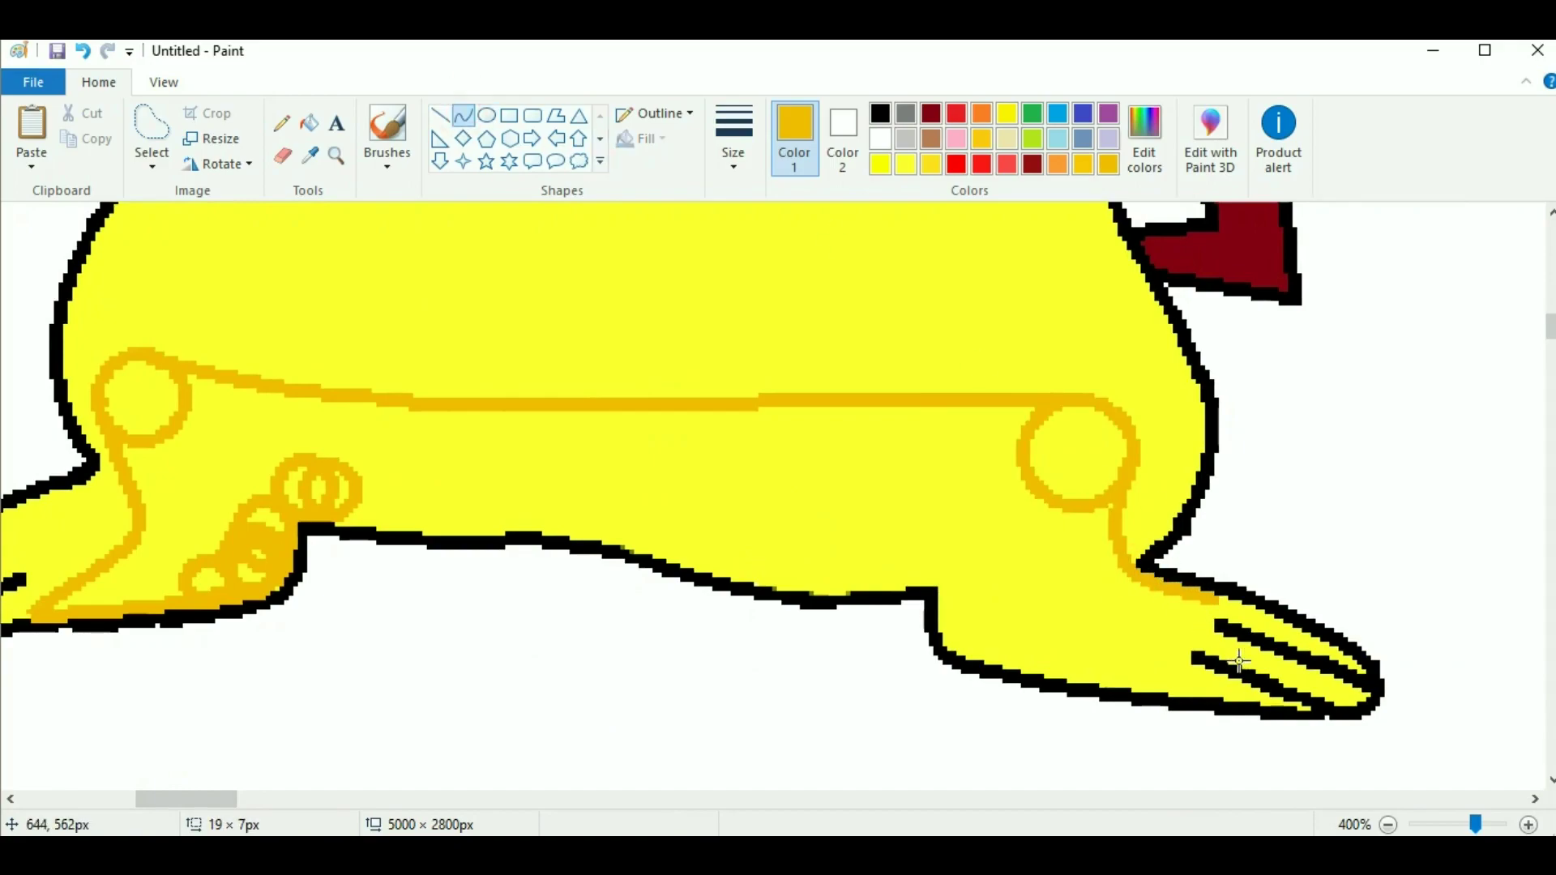
{"action": "left_click_drag", "start_coordinate": [1216, 604], "coordinate": [1007, 661]}
{"action": "left_click", "coordinate": [486, 115]}
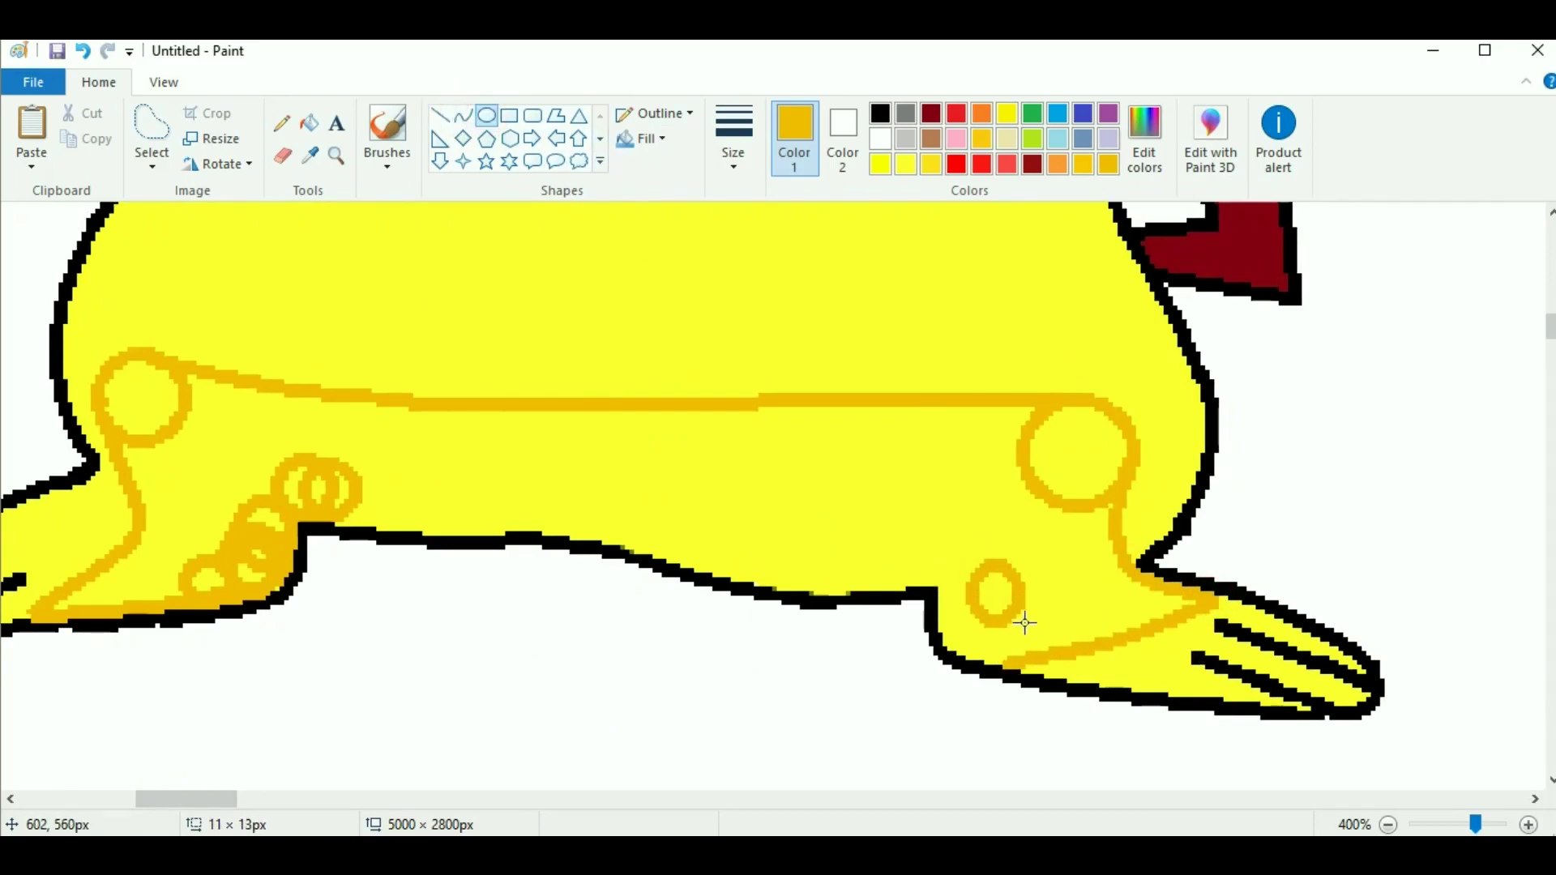
{"action": "left_click_drag", "start_coordinate": [1017, 589], "coordinate": [944, 660]}
{"action": "left_click_drag", "start_coordinate": [998, 552], "coordinate": [1063, 602]}
{"action": "key", "text": "ctrl+z"}
{"action": "left_click_drag", "start_coordinate": [972, 624], "coordinate": [1005, 654]}
{"action": "left_click_drag", "start_coordinate": [945, 558], "coordinate": [981, 591]}
{"action": "mouse_move", "coordinate": [948, 503]}
{"action": "left_mouse_down"}
{"action": "mouse_move", "coordinate": [997, 556]}
{"action": "mouse_move", "coordinate": [977, 596]}
{"action": "mouse_move", "coordinate": [791, 490]}
{"action": "mouse_move", "coordinate": [932, 502]}
{"action": "left_mouse_up"}
Trace the body's lower edge between the feet with amber curves and add small amber ellipses along it
{"action": "left_click", "coordinate": [463, 115]}
{"action": "key", "text": "ctrl+z"}
{"action": "mouse_move", "coordinate": [332, 518]}
{"action": "left_mouse_down"}
{"action": "mouse_move", "coordinate": [741, 573]}
{"action": "mouse_move", "coordinate": [938, 576]}
{"action": "left_mouse_up"}
{"action": "left_click", "coordinate": [458, 113]}
{"action": "left_click", "coordinate": [442, 115]}
{"action": "left_click", "coordinate": [486, 115]}
{"action": "mouse_move", "coordinate": [739, 506]}
{"action": "left_mouse_down"}
{"action": "mouse_move", "coordinate": [778, 538]}
{"action": "mouse_move", "coordinate": [762, 559]}
{"action": "mouse_move", "coordinate": [851, 577]}
{"action": "mouse_move", "coordinate": [798, 567]}
{"action": "left_mouse_up"}
{"action": "mouse_move", "coordinate": [664, 470]}
{"action": "left_mouse_down"}
{"action": "mouse_move", "coordinate": [703, 498]}
{"action": "mouse_move", "coordinate": [639, 513]}
{"action": "left_mouse_up"}
{"action": "key", "text": "ctrl+z"}
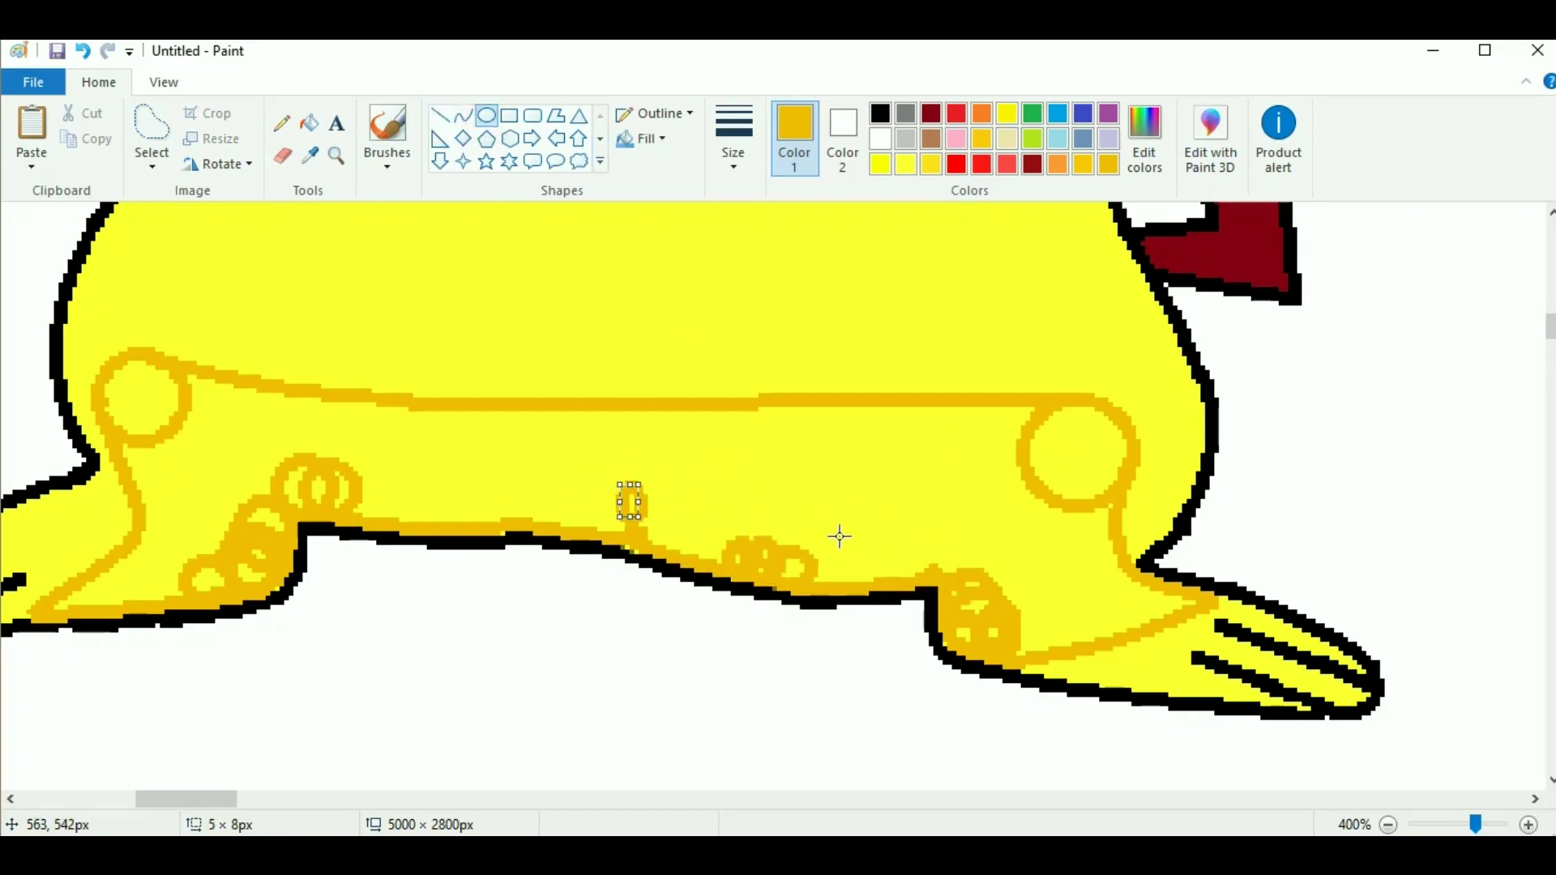
{"action": "left_click_drag", "start_coordinate": [546, 495], "coordinate": [568, 514]}
Fill the outlined lower-body shadow and its two corner circles with amber, and brush over the leftover yellow gaps
{"action": "left_click", "coordinate": [309, 123]}
{"action": "left_click", "coordinate": [1087, 441]}
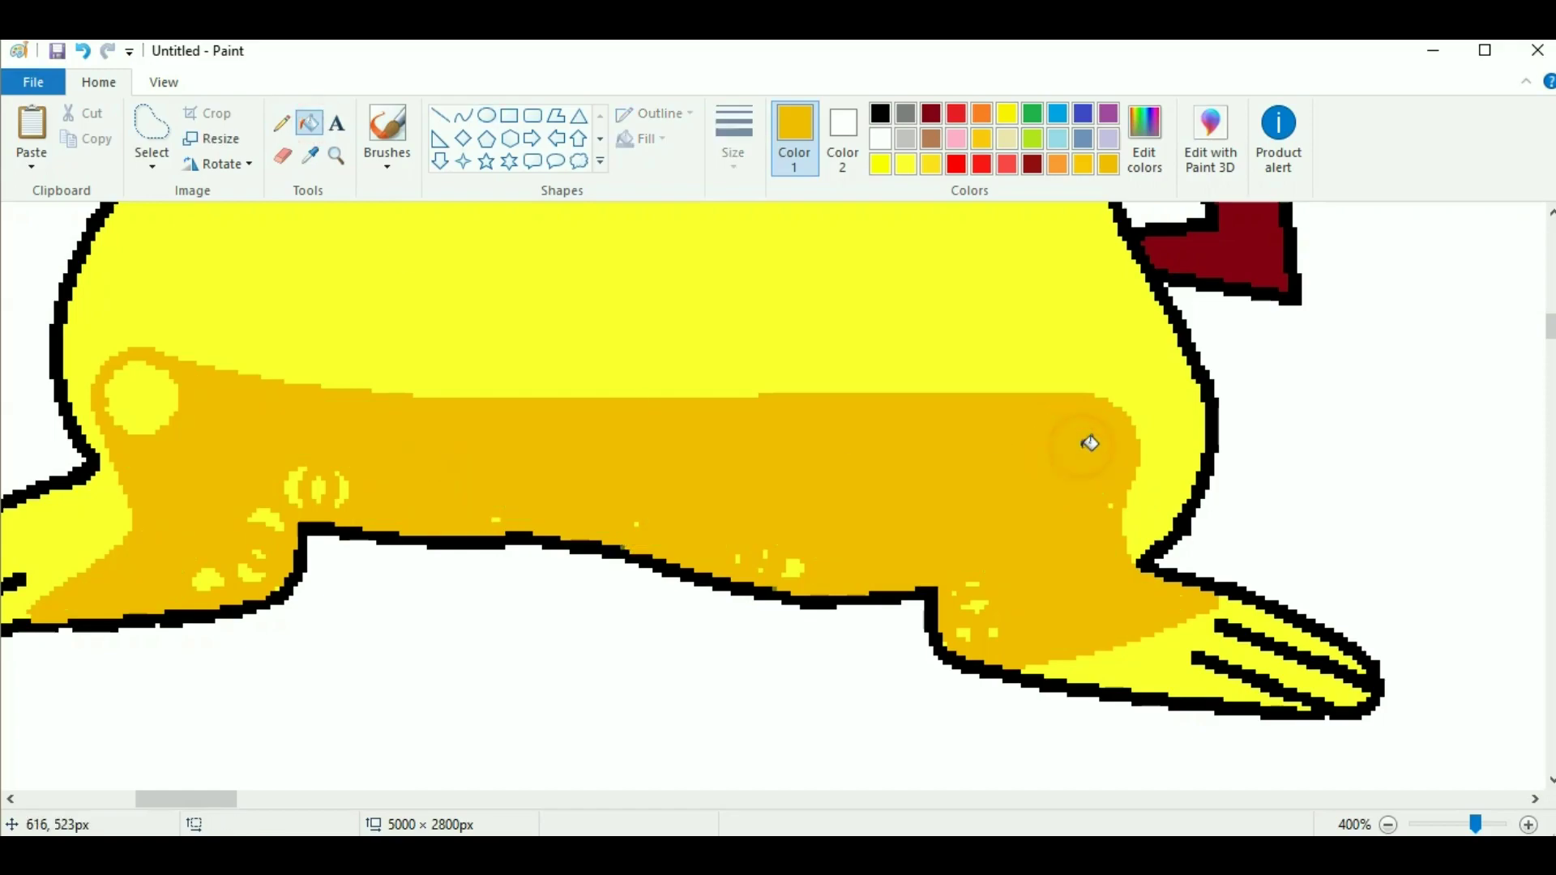
{"action": "left_click", "coordinate": [142, 397]}
{"action": "left_click", "coordinate": [388, 130]}
{"action": "left_click_drag", "start_coordinate": [205, 495], "coordinate": [669, 495]}
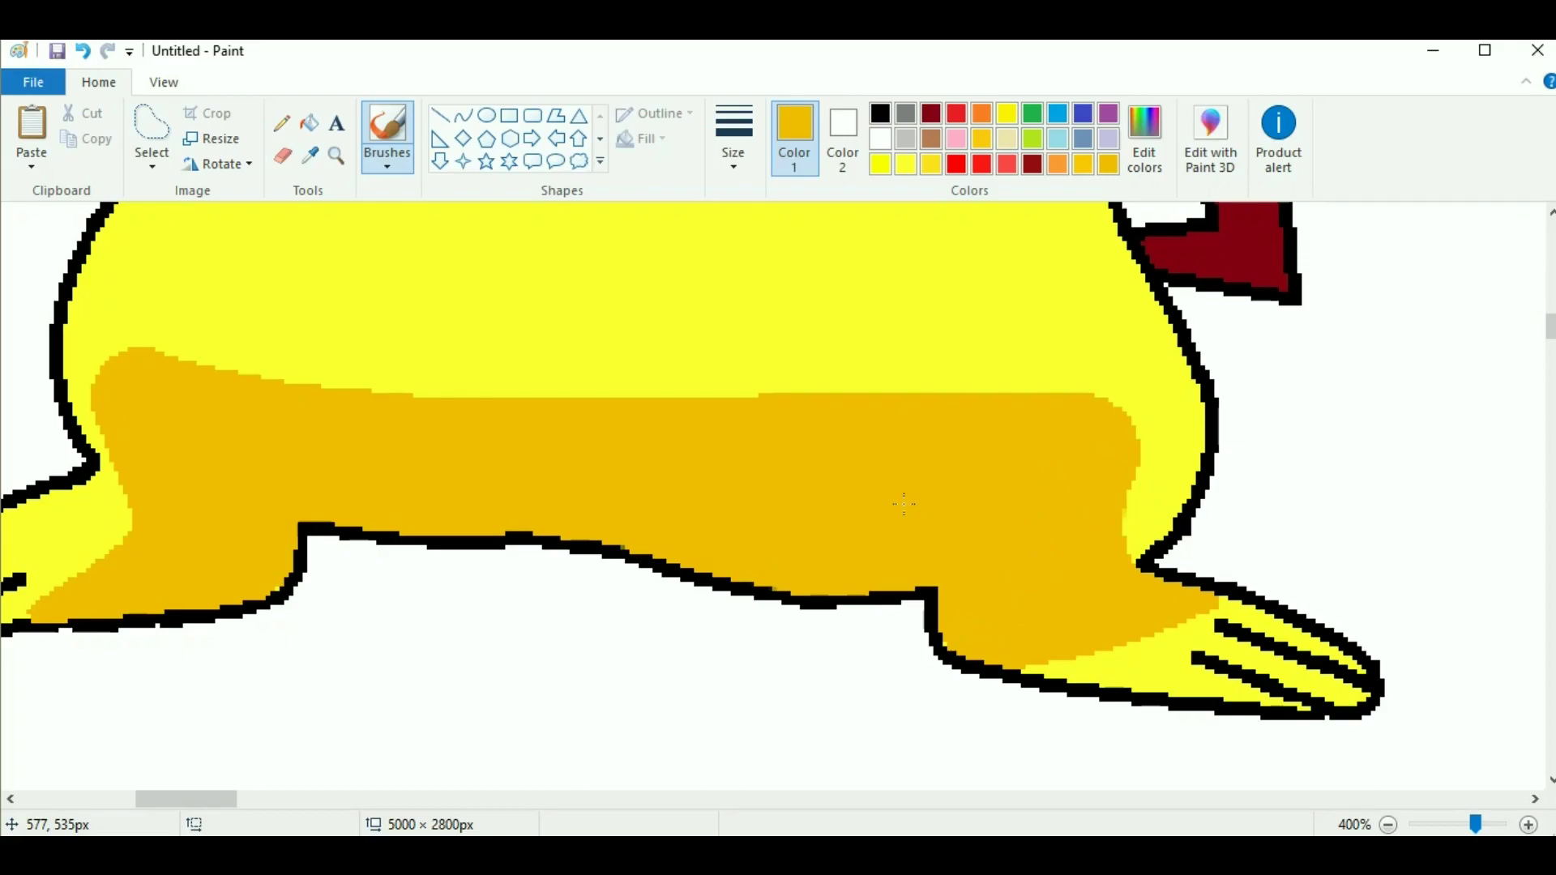
Reshape the belly shadow's upper edge with a slightly raised amber curve and brush over the yellow gaps beneath it
{"action": "left_click", "coordinate": [463, 115]}
{"action": "mouse_move", "coordinate": [470, 397]}
{"action": "left_mouse_down"}
{"action": "mouse_move", "coordinate": [1070, 386]}
{"action": "mouse_move", "coordinate": [938, 376]}
{"action": "left_mouse_up"}
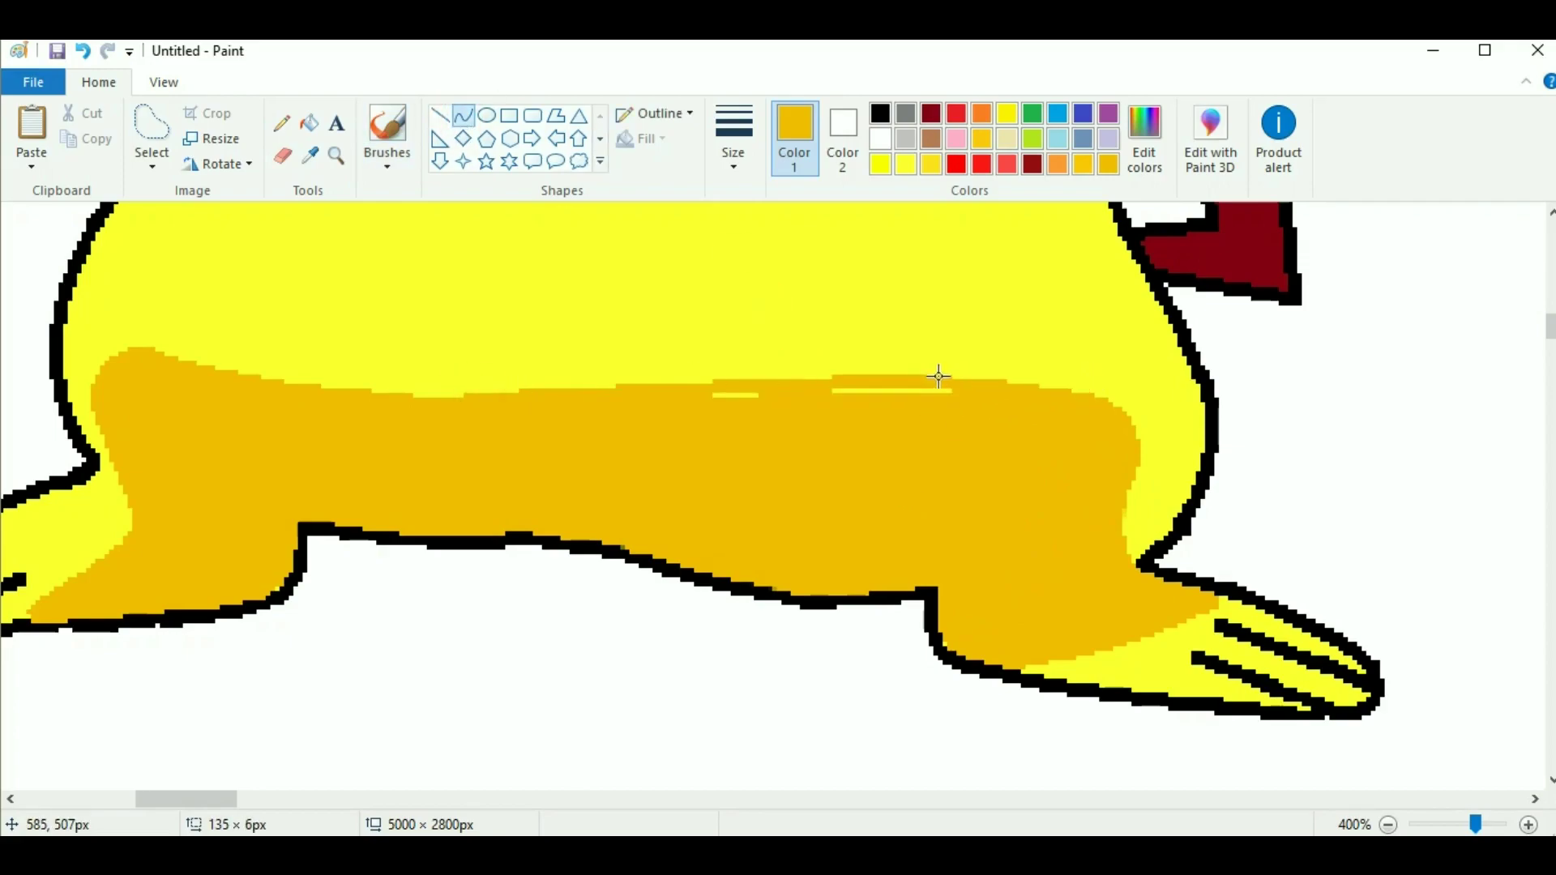
{"action": "left_click", "coordinate": [387, 130]}
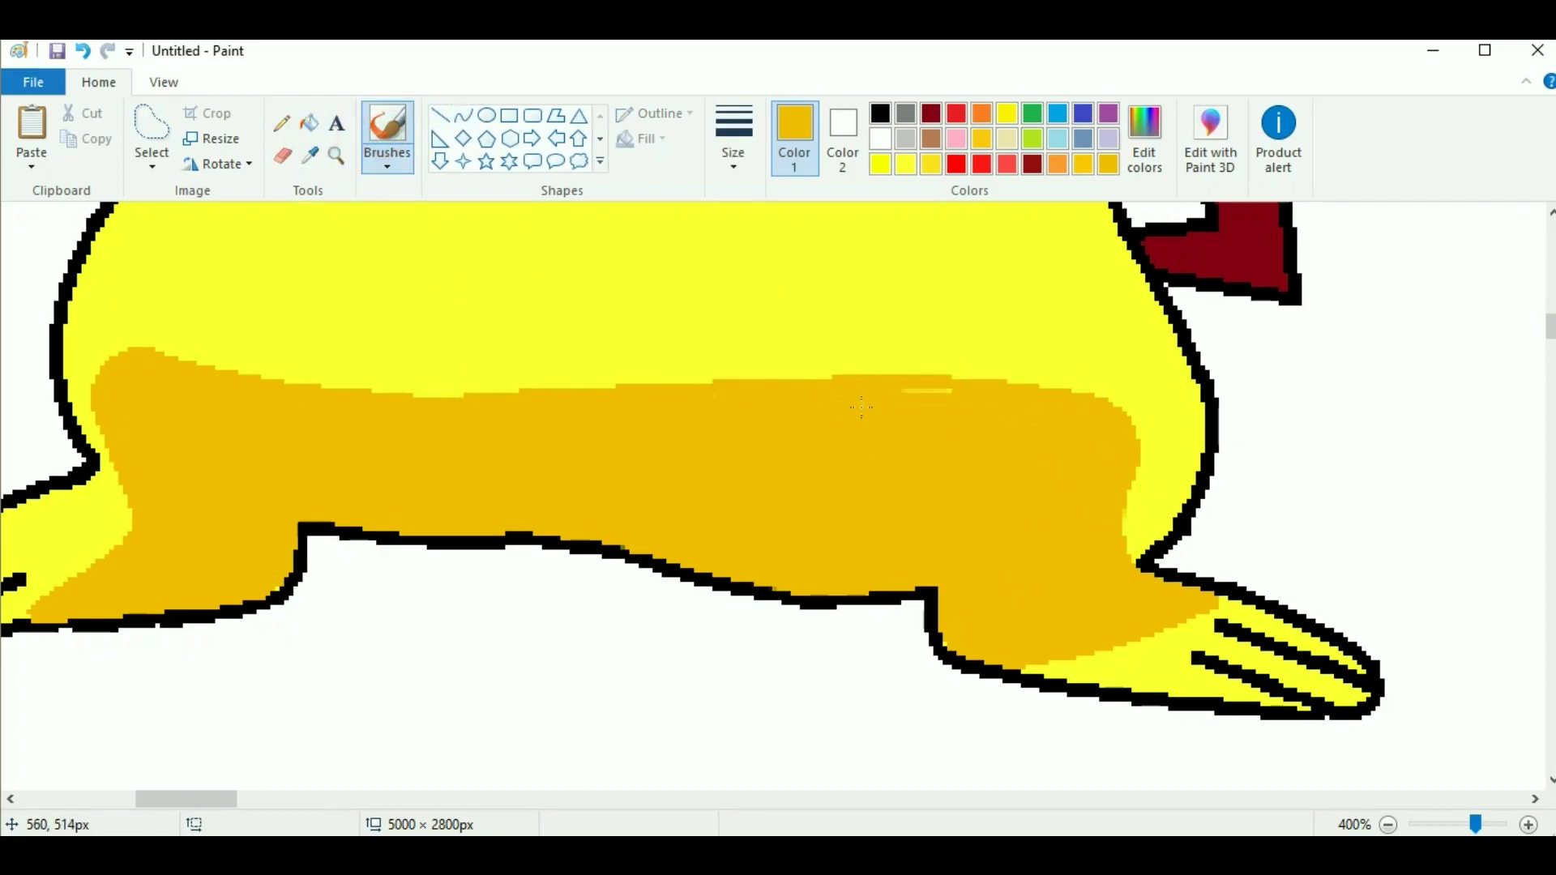
Fill both white eyes with black
{"action": "scroll", "coordinate": [1195, 747], "scroll_direction": "down", "scroll_amount": 3}
{"action": "left_click_drag", "start_coordinate": [512, 798], "coordinate": [400, 803]}
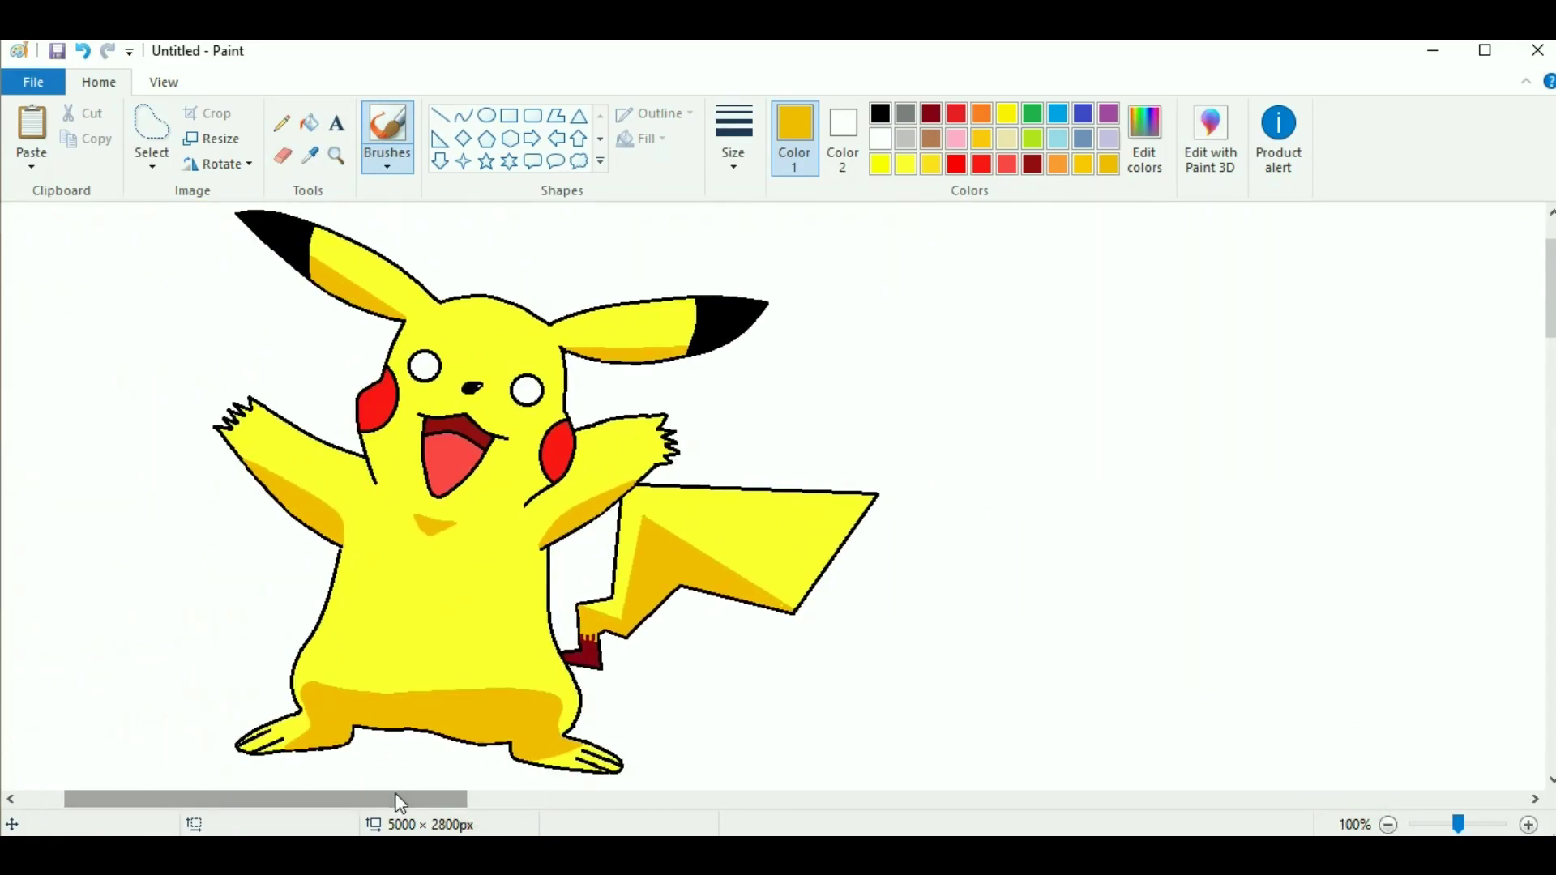
{"action": "left_click", "coordinate": [309, 123]}
{"action": "left_click", "coordinate": [906, 113]}
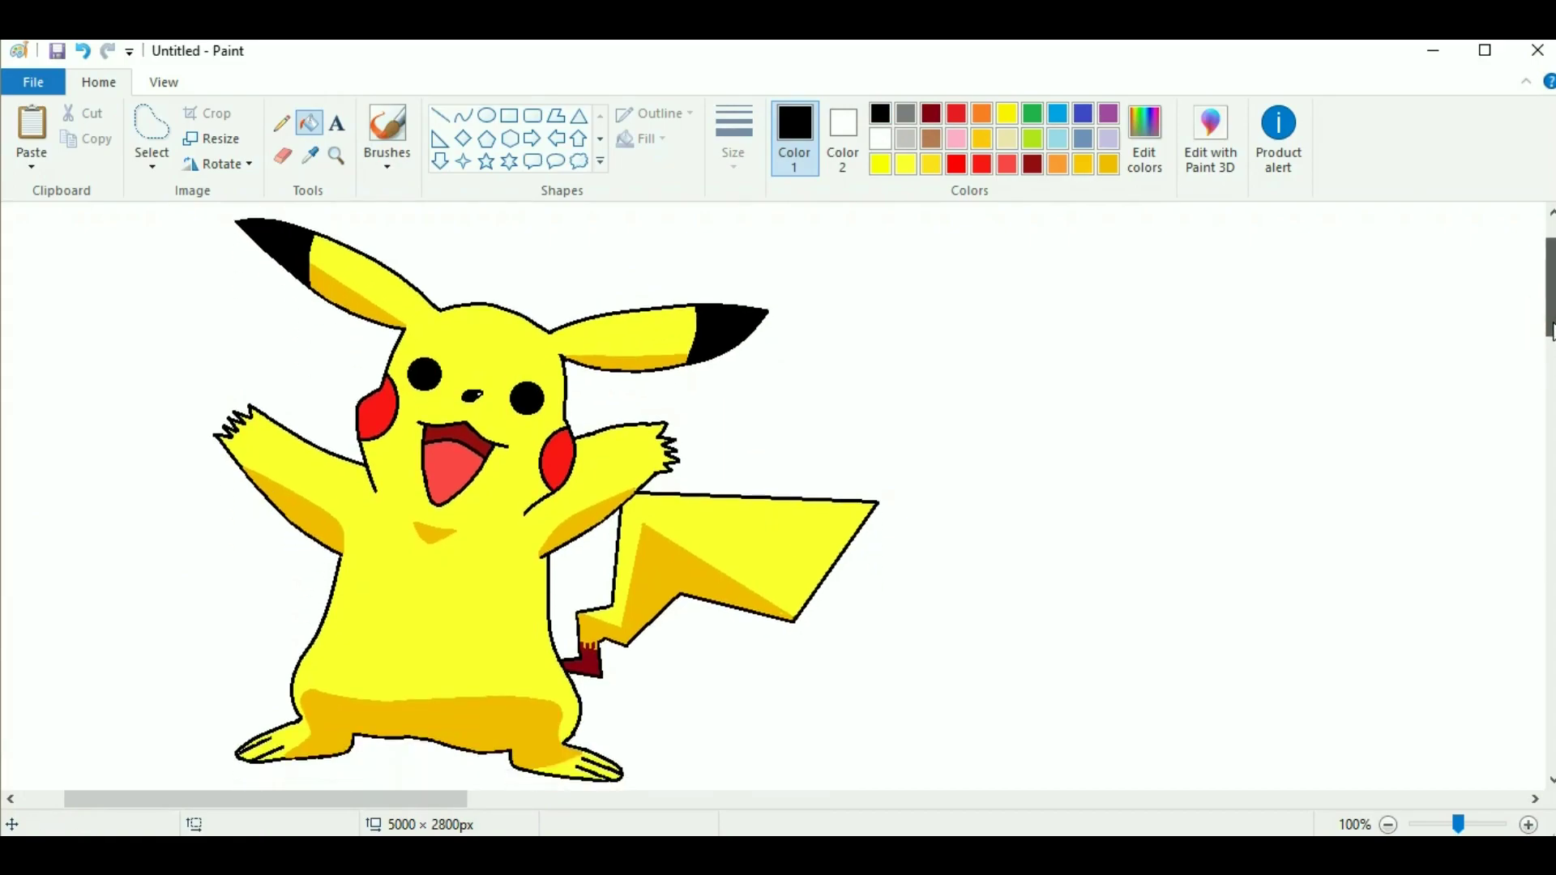
Try a circle about 11 × 10 px inside the left eye with a different outline thickness
{"action": "left_click_drag", "start_coordinate": [394, 799], "coordinate": [372, 822]}
{"action": "left_click", "coordinate": [1529, 824]}
{"action": "left_click", "coordinate": [1530, 824]}
{"action": "scroll", "coordinate": [245, 758], "scroll_direction": "down", "scroll_amount": 5}
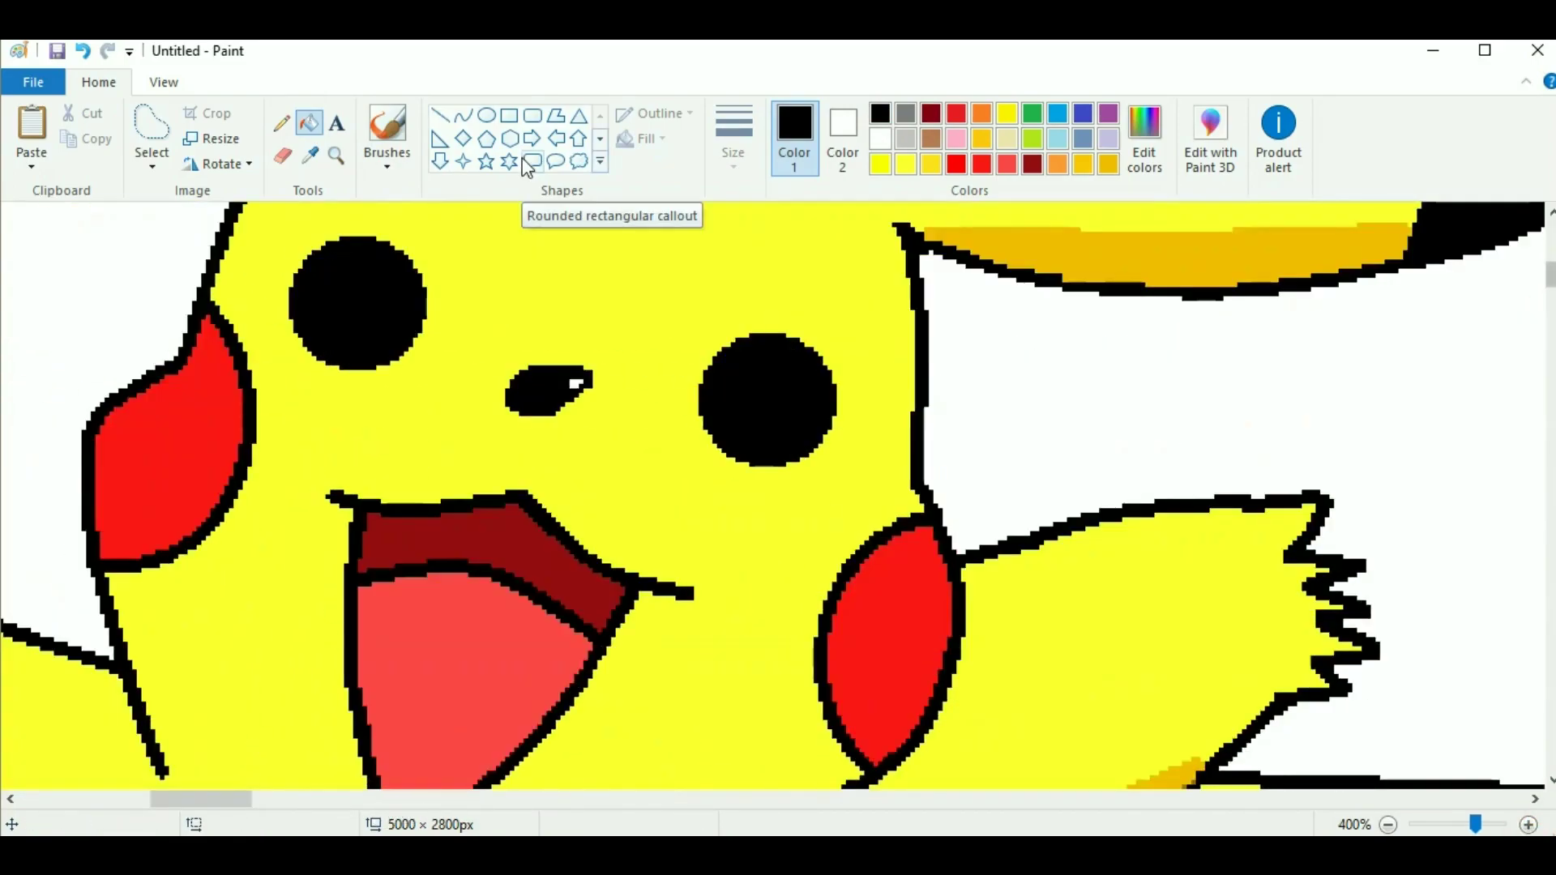
{"action": "left_click", "coordinate": [486, 115]}
{"action": "left_click", "coordinate": [734, 154]}
{"action": "left_click", "coordinate": [734, 278]}
{"action": "left_click_drag", "start_coordinate": [387, 320], "coordinate": [342, 281]}
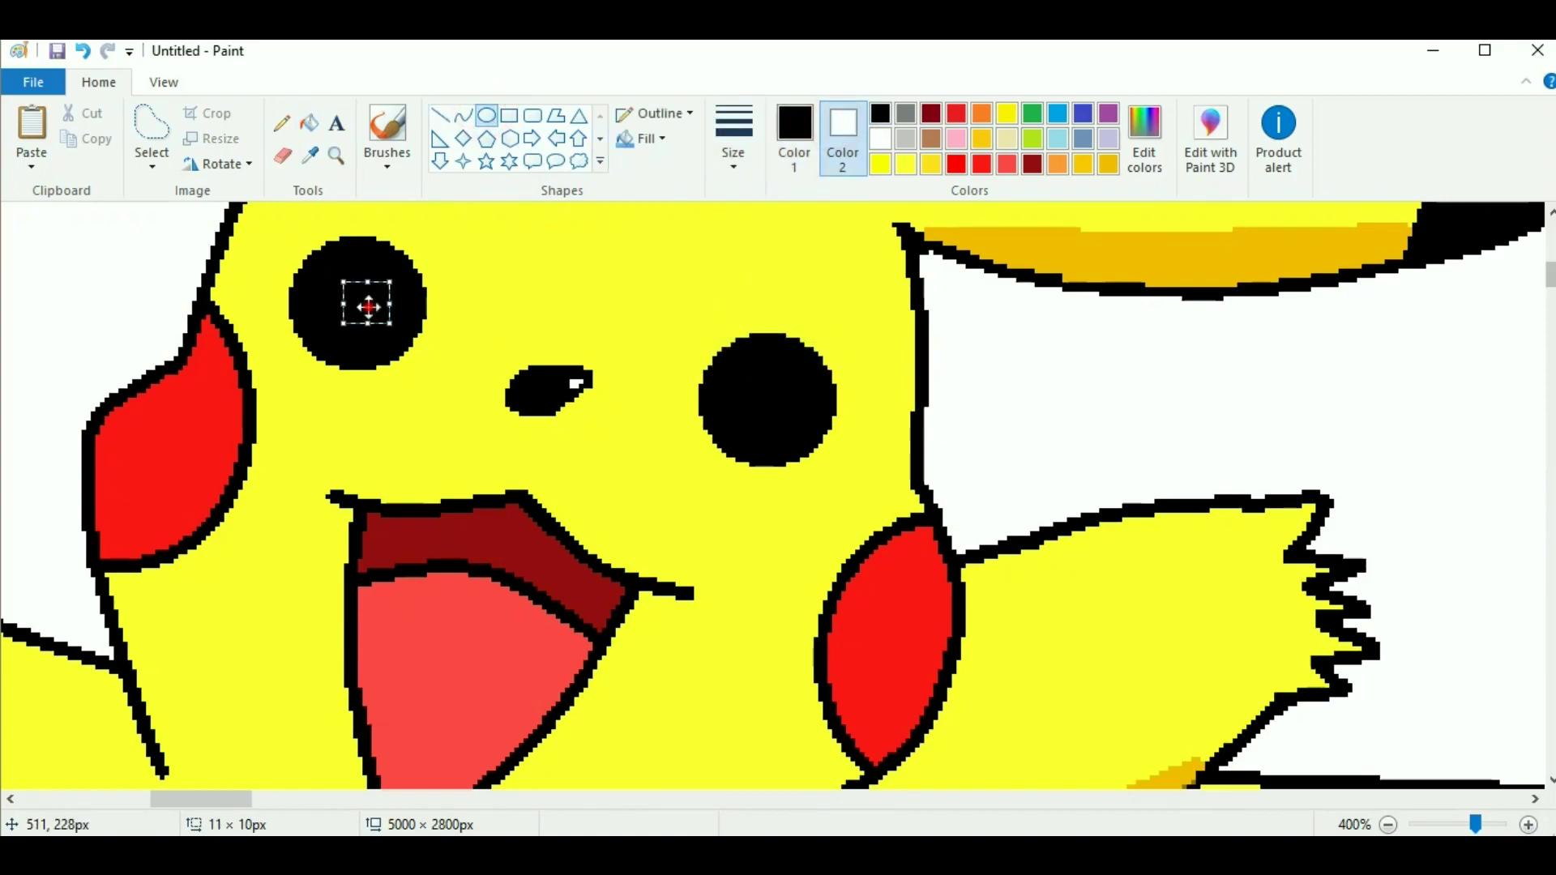
{"action": "left_click_drag", "start_coordinate": [504, 251], "coordinate": [556, 301]}
Draw a white circle about 14 × 13 px in the centre of each black eye
{"action": "left_click", "coordinate": [814, 109]}
{"action": "left_click_drag", "start_coordinate": [326, 275], "coordinate": [387, 328]}
{"action": "left_click_drag", "start_coordinate": [727, 364], "coordinate": [795, 419]}
{"action": "key", "text": "Down"}
{"action": "key", "text": "Down"}
{"action": "key", "text": "Down"}
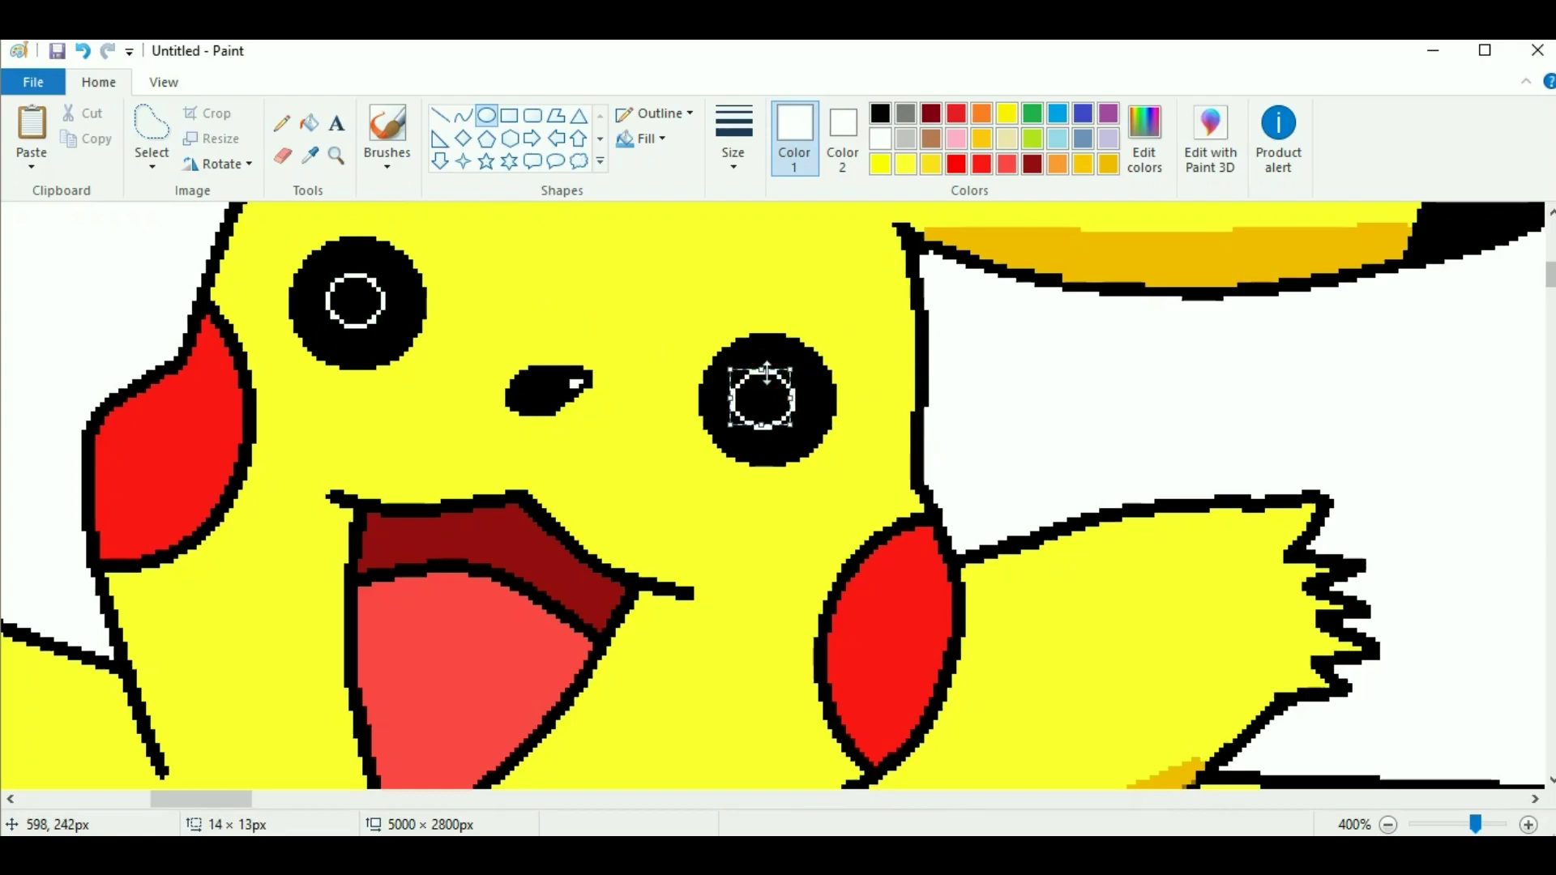
Try filling the centred circles in both eyes with white, and undo these centred highlights
{"action": "left_click", "coordinate": [309, 122]}
{"action": "left_click", "coordinate": [1388, 824]}
{"action": "left_click", "coordinate": [1388, 824]}
{"action": "left_click", "coordinate": [1389, 824]}
{"action": "scroll", "coordinate": [981, 729], "scroll_direction": "left", "scroll_amount": 5}
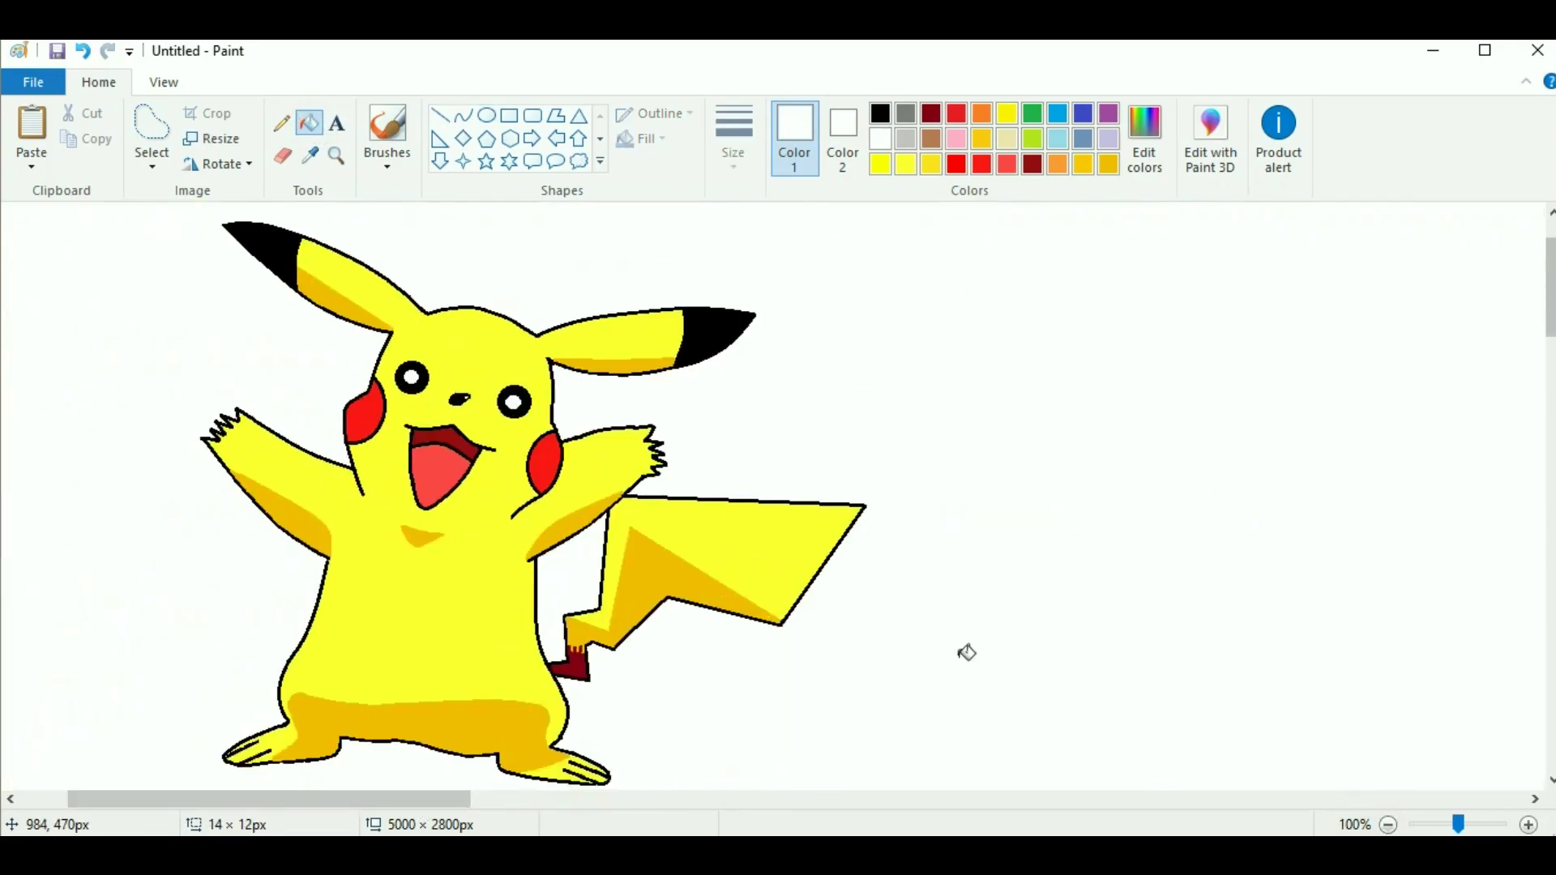
{"action": "key", "text": "ctrl+z"}
Draw a white circle about 10 × 9 px in the left eye and 11 × 10 px in the right, and fill both white
{"action": "scroll", "coordinate": [412, 376], "scroll_direction": "up", "scroll_amount": 2}
{"action": "scroll", "coordinate": [412, 377], "scroll_direction": "down", "scroll_amount": 3}
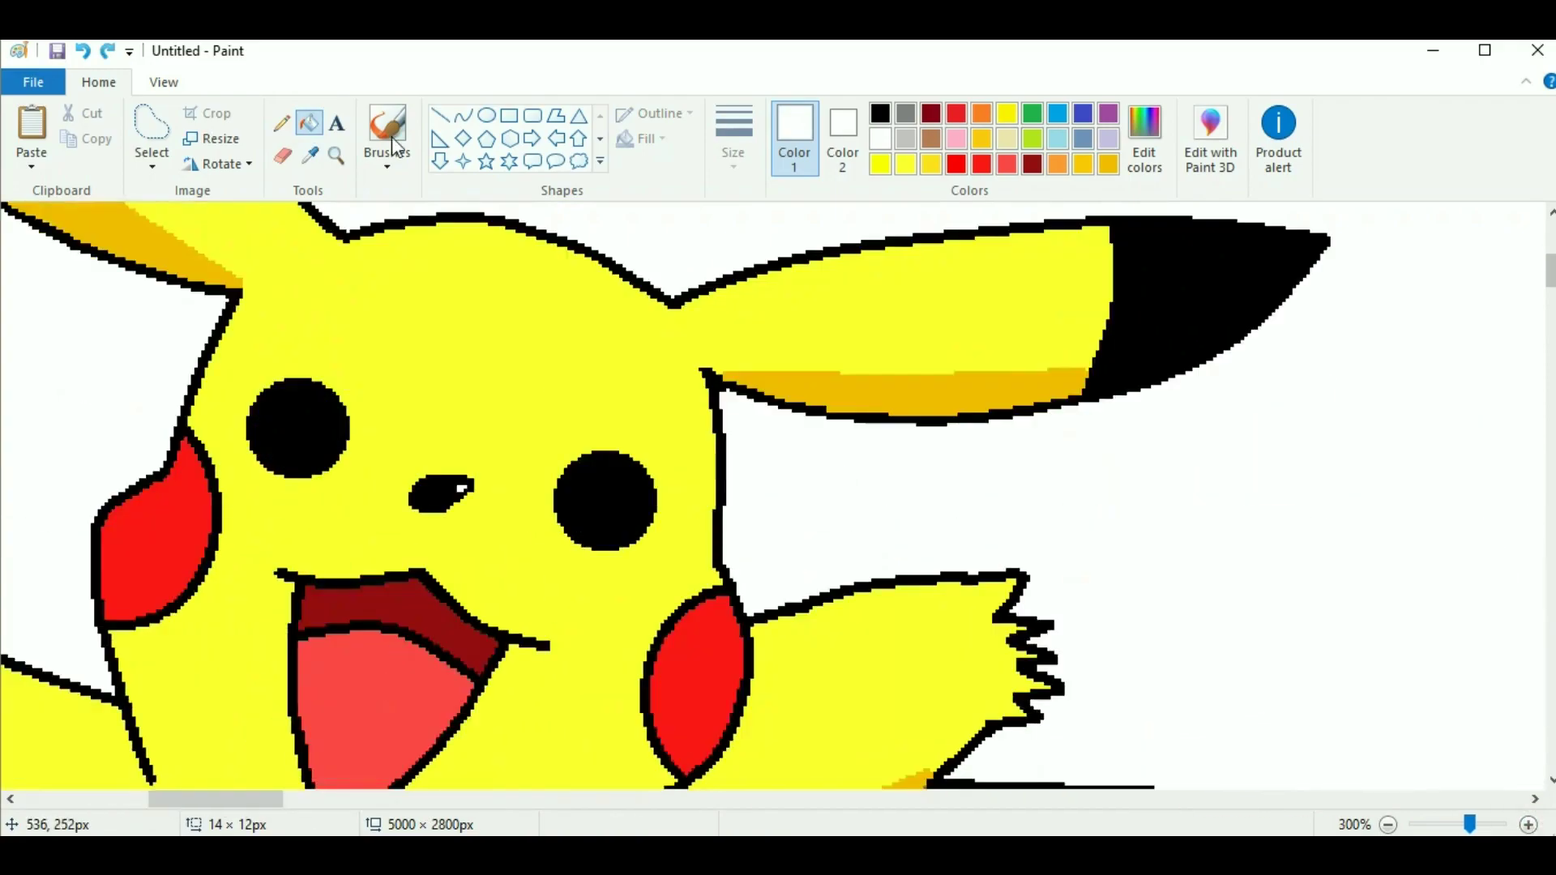
{"action": "left_click", "coordinate": [487, 115]}
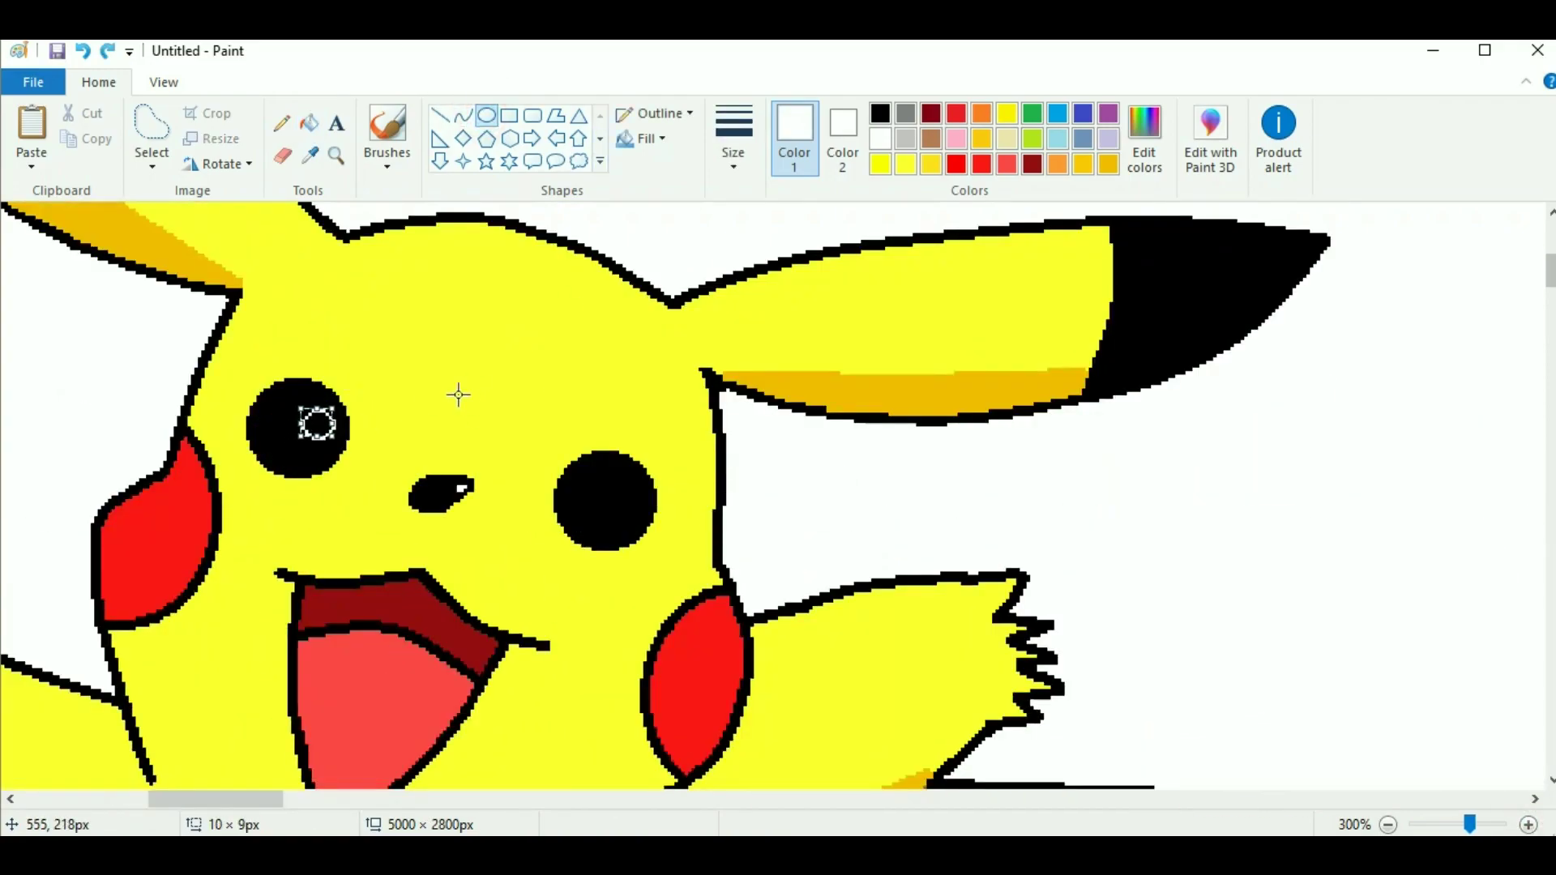
{"action": "left_click", "coordinate": [309, 122]}
{"action": "left_click", "coordinate": [306, 417]}
{"action": "left_click", "coordinate": [486, 115]}
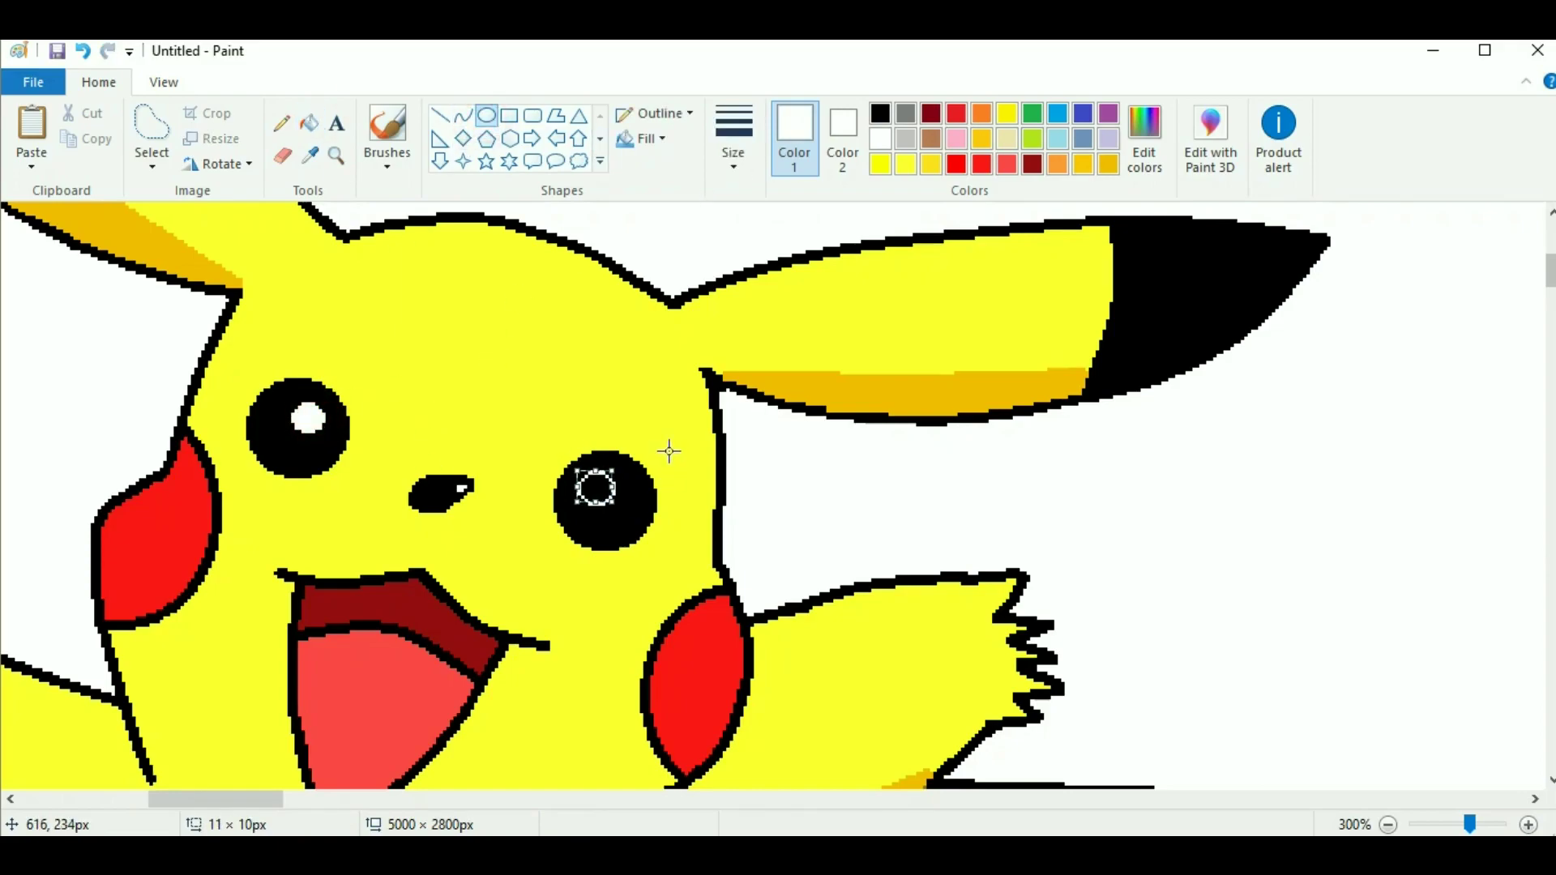
{"action": "left_click", "coordinate": [309, 122]}
{"action": "left_click", "coordinate": [598, 484]}
Examine the whole coloured figure at 50% and 100% zoom
{"action": "left_click", "coordinate": [1388, 825]}
{"action": "left_click", "coordinate": [1388, 824]}
{"action": "left_click", "coordinate": [1388, 824]}
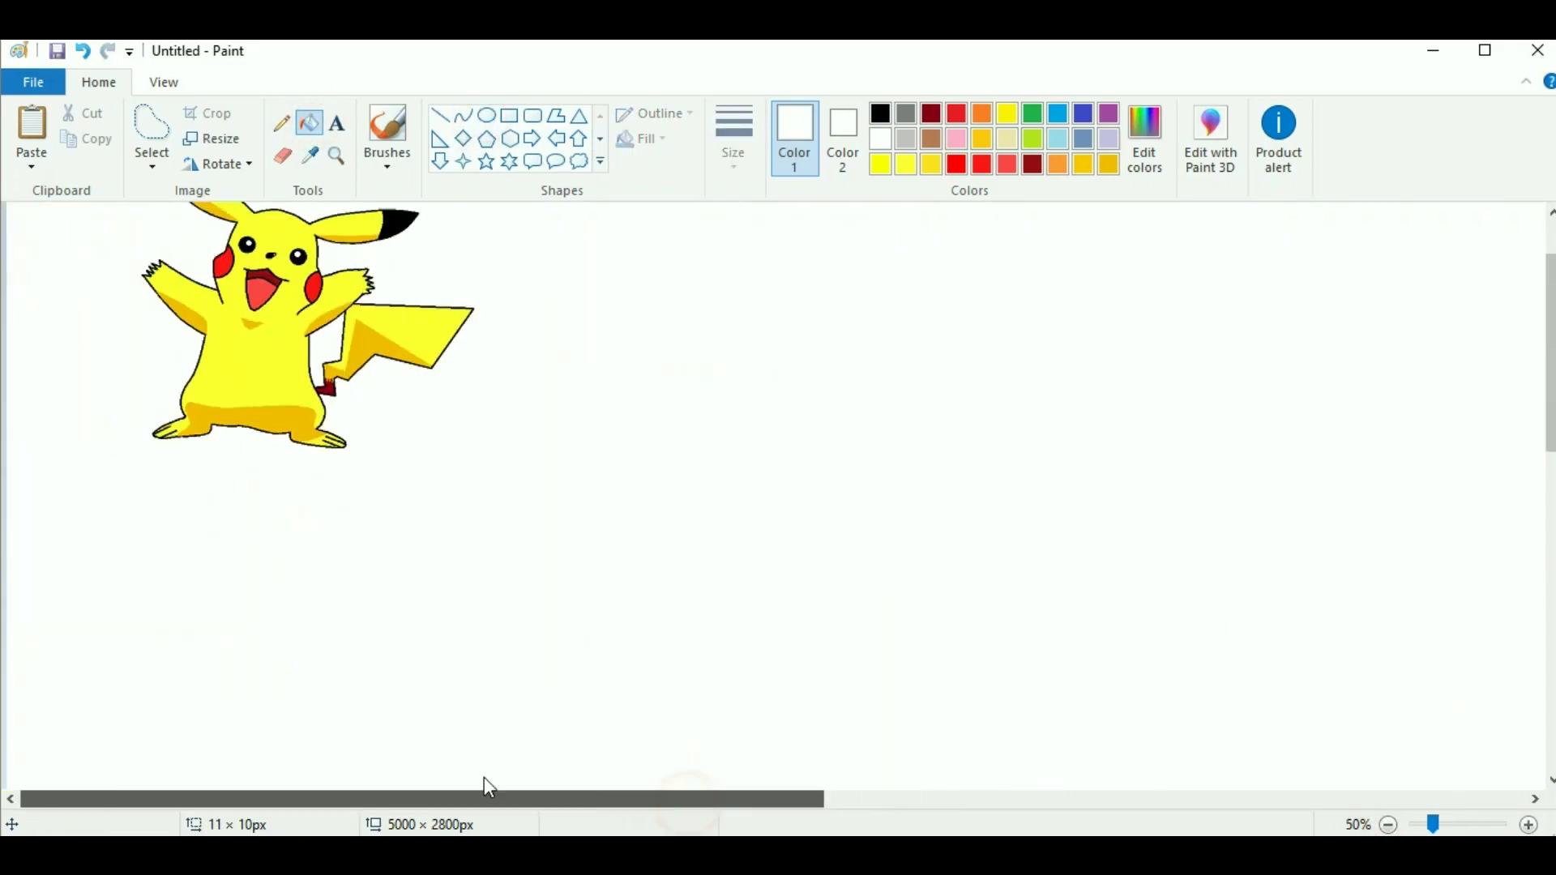
{"action": "left_click", "coordinate": [1527, 824]}
{"action": "left_click", "coordinate": [1388, 824]}
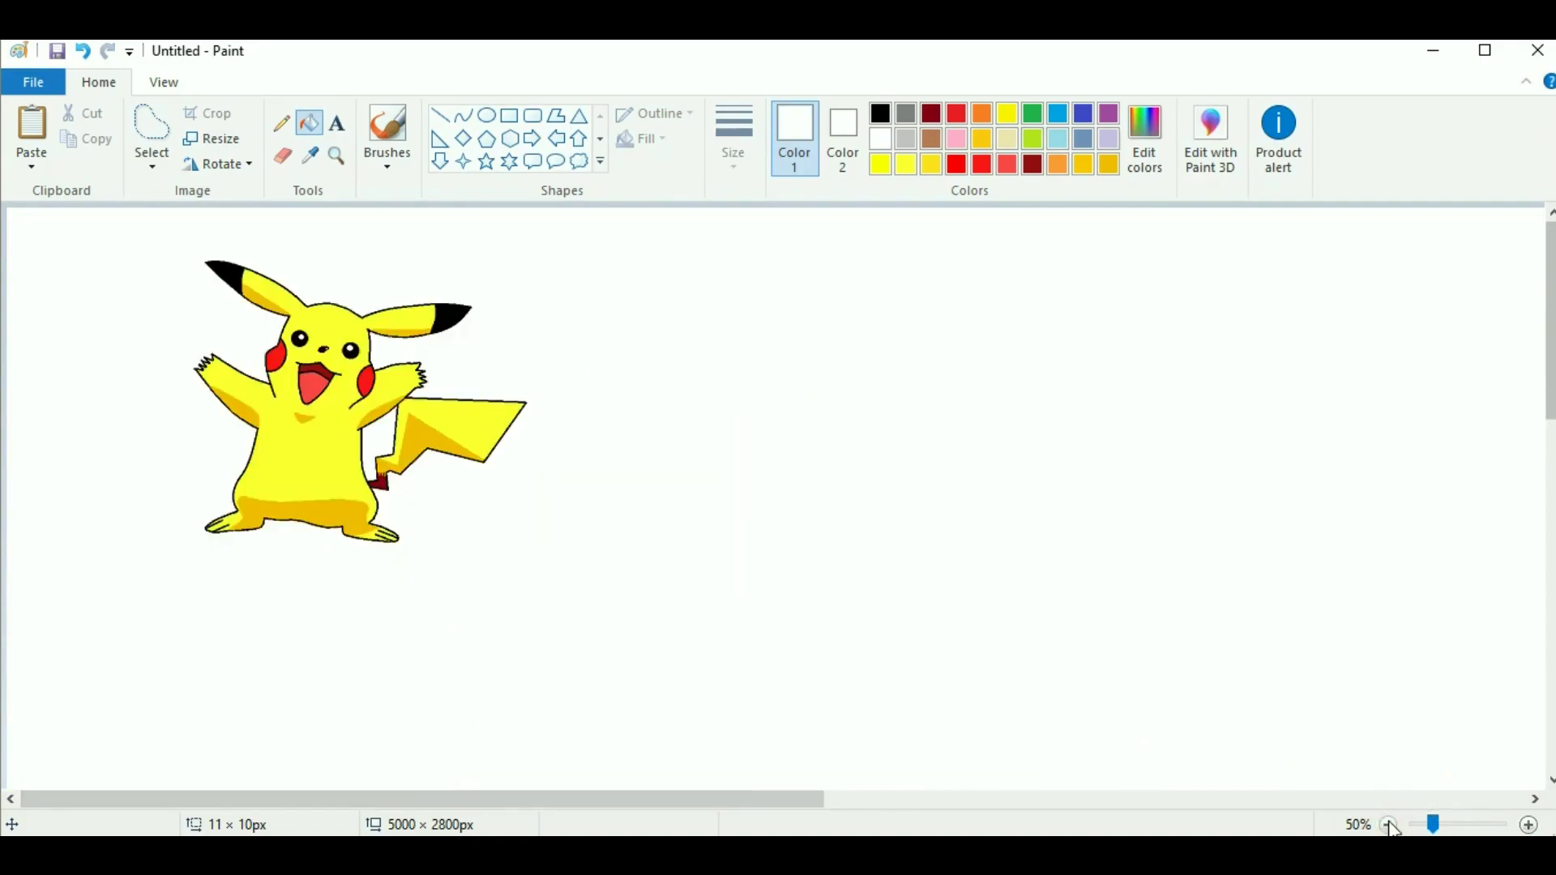
{"action": "left_click", "coordinate": [1528, 824]}
{"action": "left_click_drag", "start_coordinate": [361, 802], "coordinate": [422, 802]}
{"action": "left_click", "coordinate": [1550, 779]}
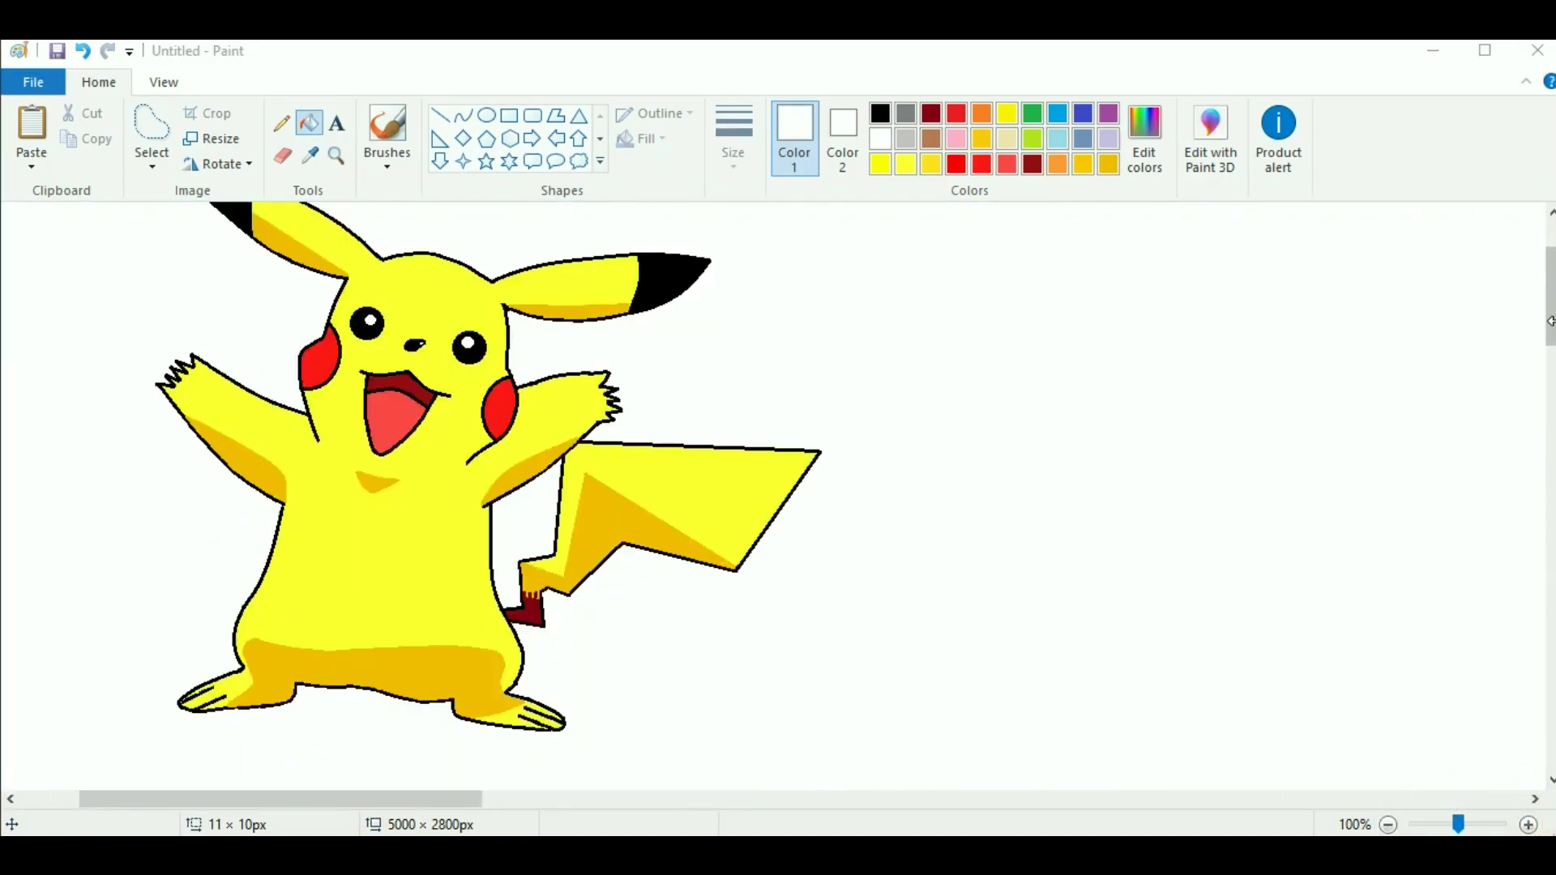
{"action": "left_click_drag", "start_coordinate": [1550, 334], "coordinate": [1550, 322]}
{"action": "left_click_drag", "start_coordinate": [292, 800], "coordinate": [275, 800]}
Add the black text "Pikachu" in the empty area beside the tail and select the whole word
{"action": "left_click", "coordinate": [336, 123]}
{"action": "left_click", "coordinate": [880, 113]}
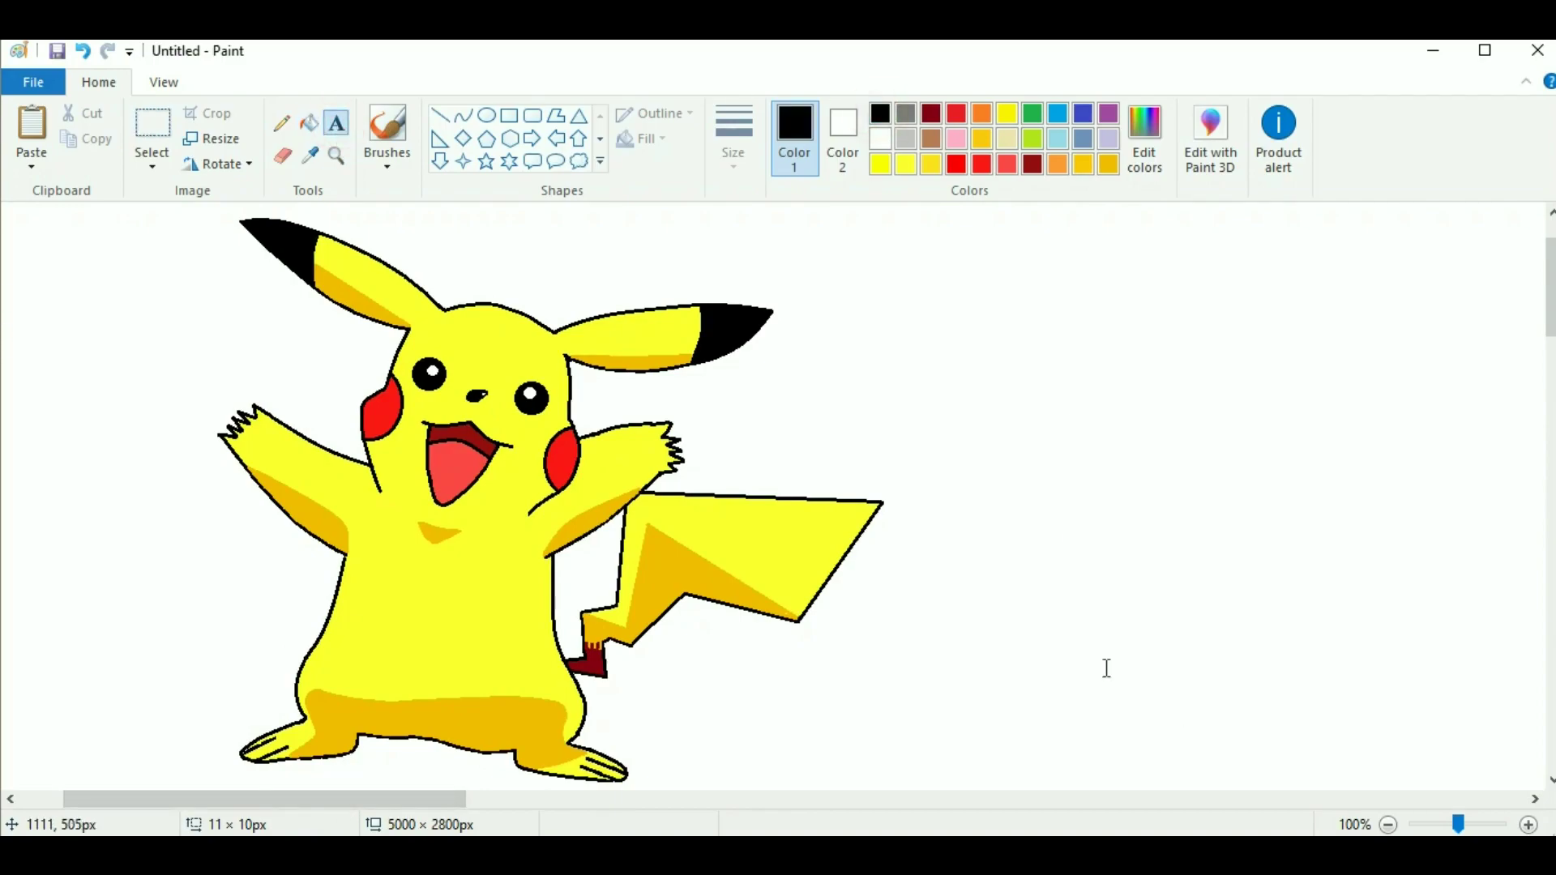
{"action": "left_click_drag", "start_coordinate": [1065, 538], "coordinate": [1386, 649]}
{"action": "type", "text": "pikachu"}
{"action": "key", "text": "Home"}
{"action": "key", "text": "shift+Right"}
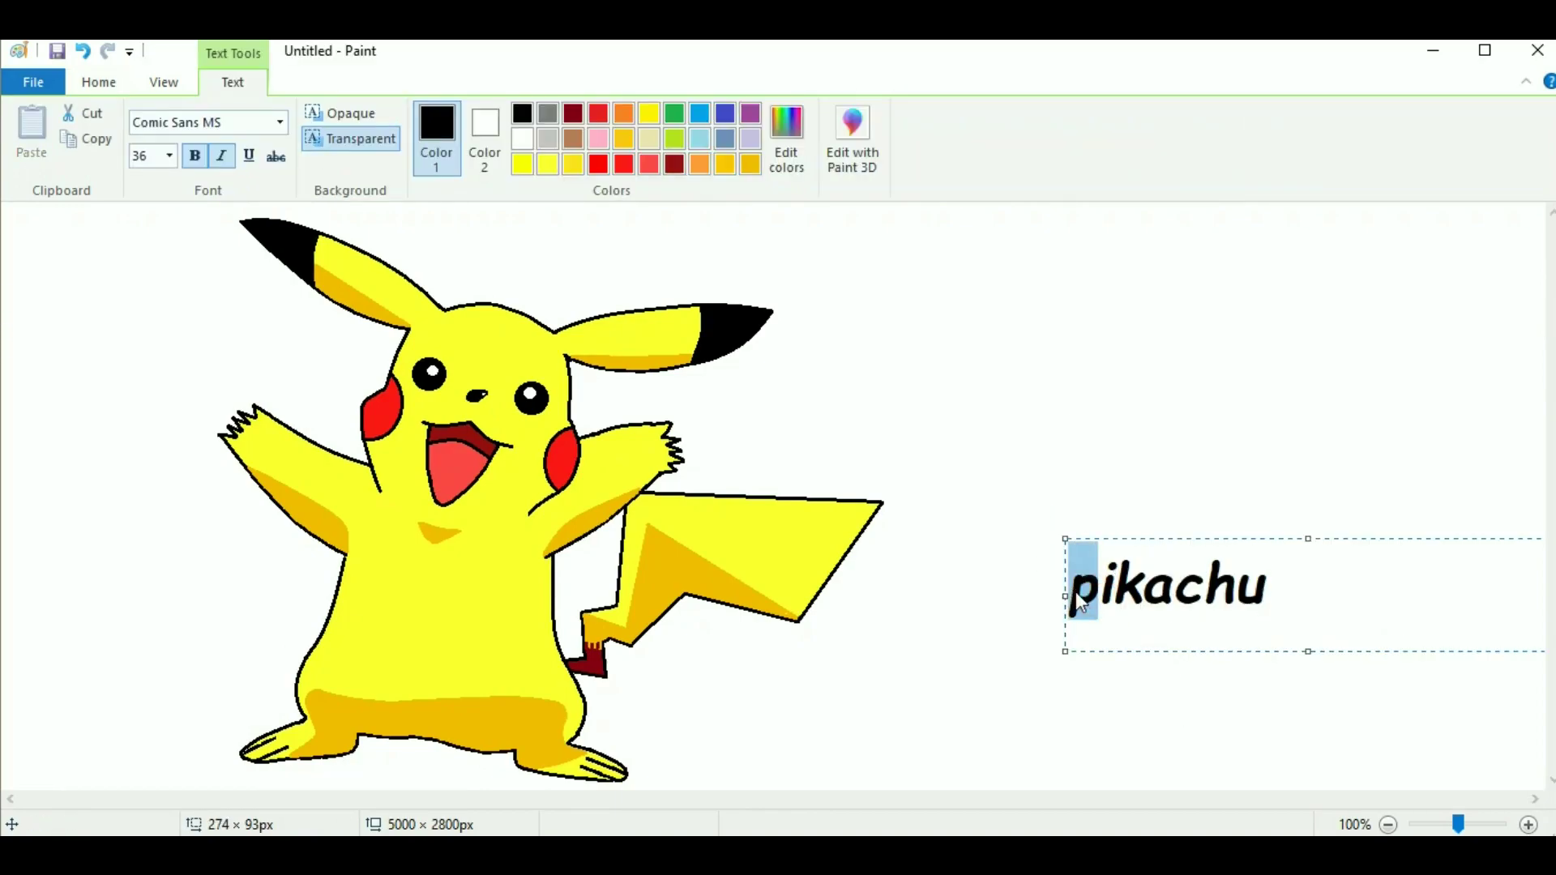
{"action": "type", "text": "P"}
{"action": "key", "text": "ctrl+a"}
Try the Curlz MT font on the "Pikachu" text
{"action": "left_click", "coordinate": [279, 122]}
{"action": "scroll", "coordinate": [226, 556], "scroll_direction": "down", "scroll_amount": 2}
{"action": "scroll", "coordinate": [284, 125], "scroll_direction": "up", "scroll_amount": 2}
{"action": "scroll", "coordinate": [253, 514], "scroll_direction": "down", "scroll_amount": 5}
{"action": "left_click", "coordinate": [254, 516]}
{"action": "left_click", "coordinate": [279, 121]}
{"action": "scroll", "coordinate": [233, 543], "scroll_direction": "down", "scroll_amount": 8}
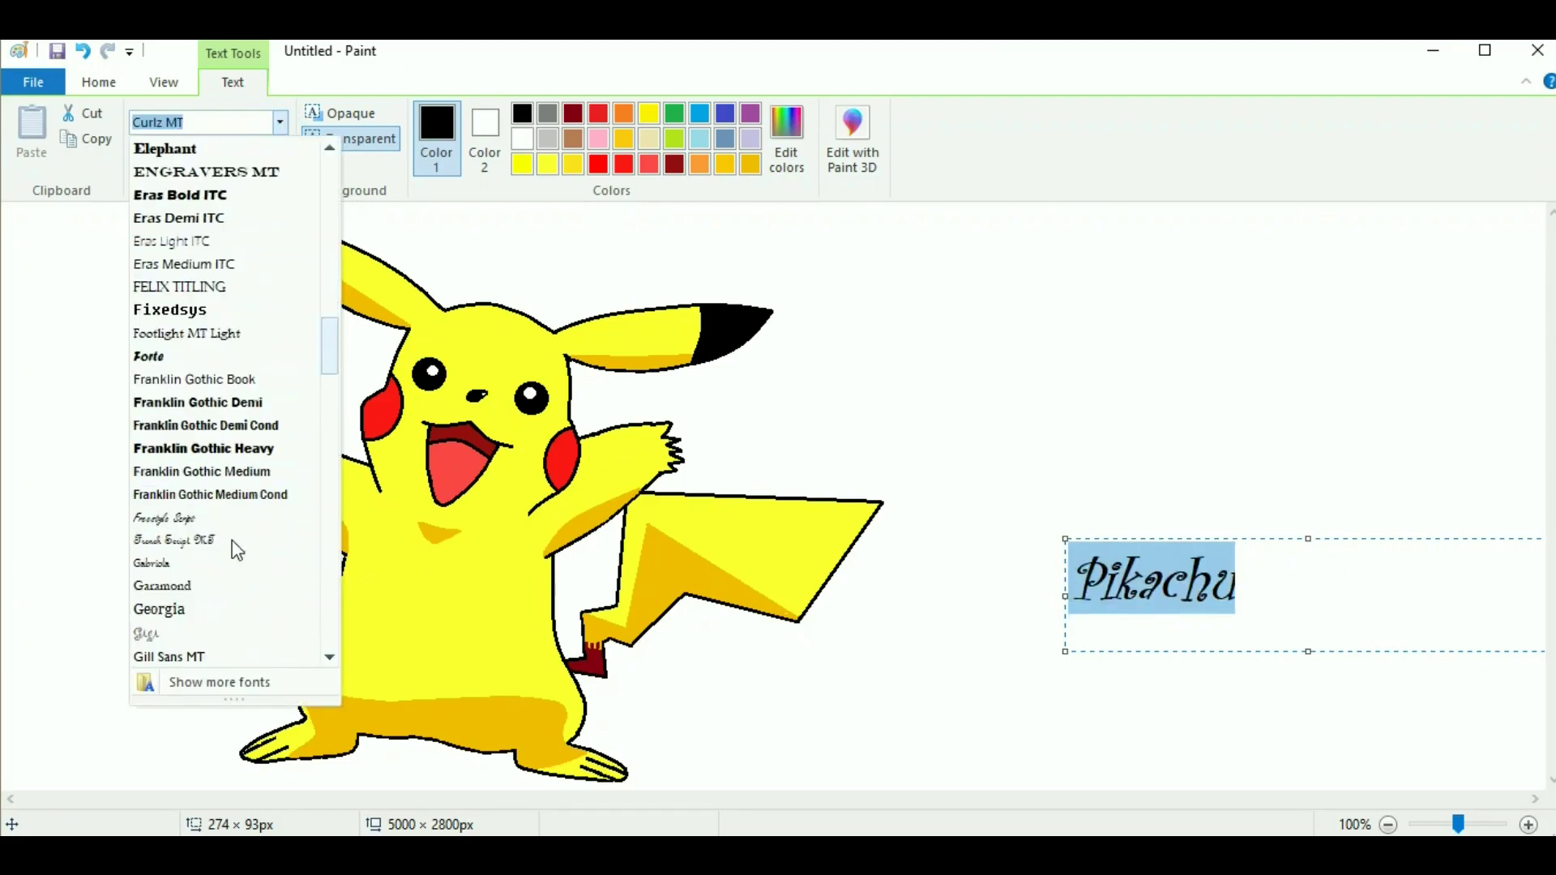
Try further decorative fonts on the "Pikachu" text, including French Script MT and Jokerman
{"action": "left_click", "coordinate": [235, 541]}
{"action": "left_click", "coordinate": [279, 122]}
{"action": "left_click", "coordinate": [235, 543]}
{"action": "left_click", "coordinate": [280, 121]}
{"action": "scroll", "coordinate": [247, 557], "scroll_direction": "down", "scroll_amount": 2}
{"action": "left_click", "coordinate": [241, 545]}
{"action": "left_click", "coordinate": [279, 122]}
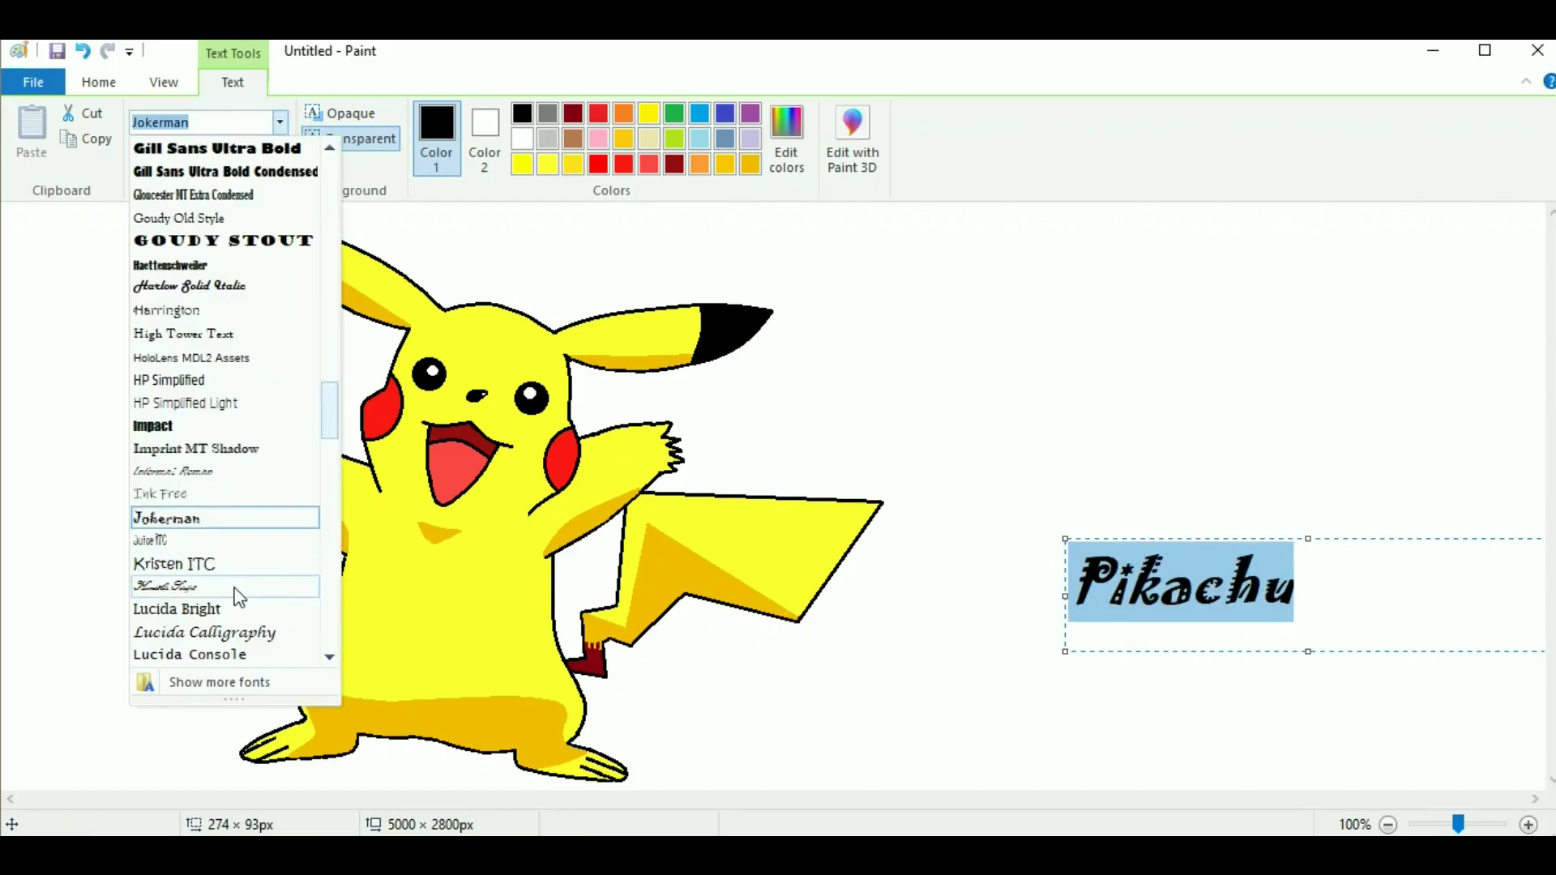
Compare the "Pikachu" text in Juice ITC and Ravie
{"action": "left_click", "coordinate": [235, 538]}
{"action": "left_click", "coordinate": [279, 121]}
{"action": "scroll", "coordinate": [268, 484], "scroll_direction": "down", "scroll_amount": 5}
{"action": "scroll", "coordinate": [241, 518], "scroll_direction": "down", "scroll_amount": 7}
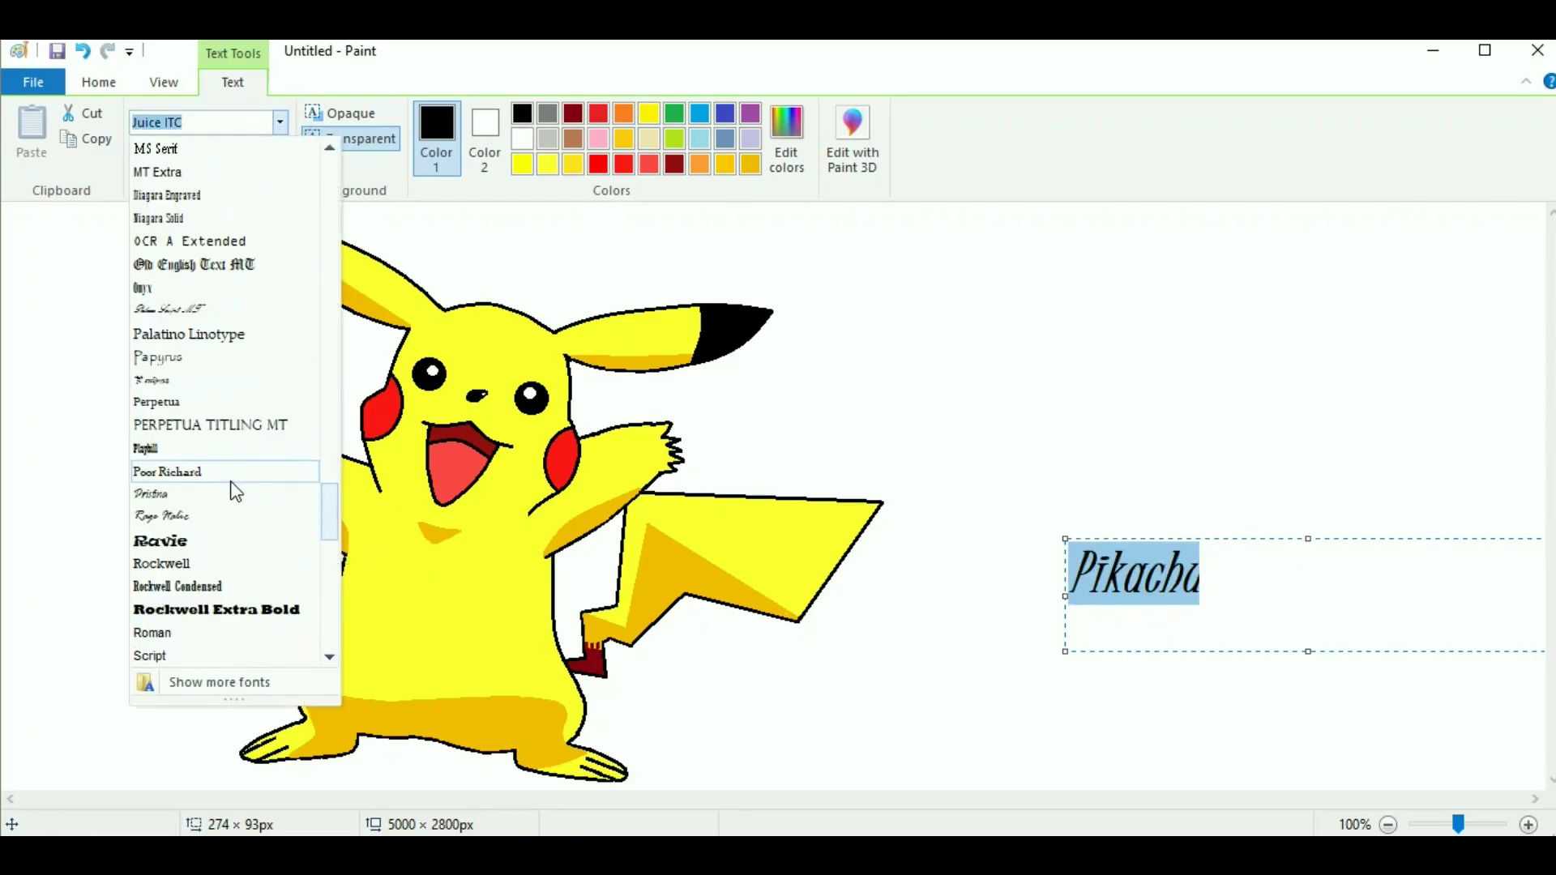
{"action": "left_click", "coordinate": [232, 490]}
{"action": "left_click", "coordinate": [280, 122]}
{"action": "left_click", "coordinate": [224, 447]}
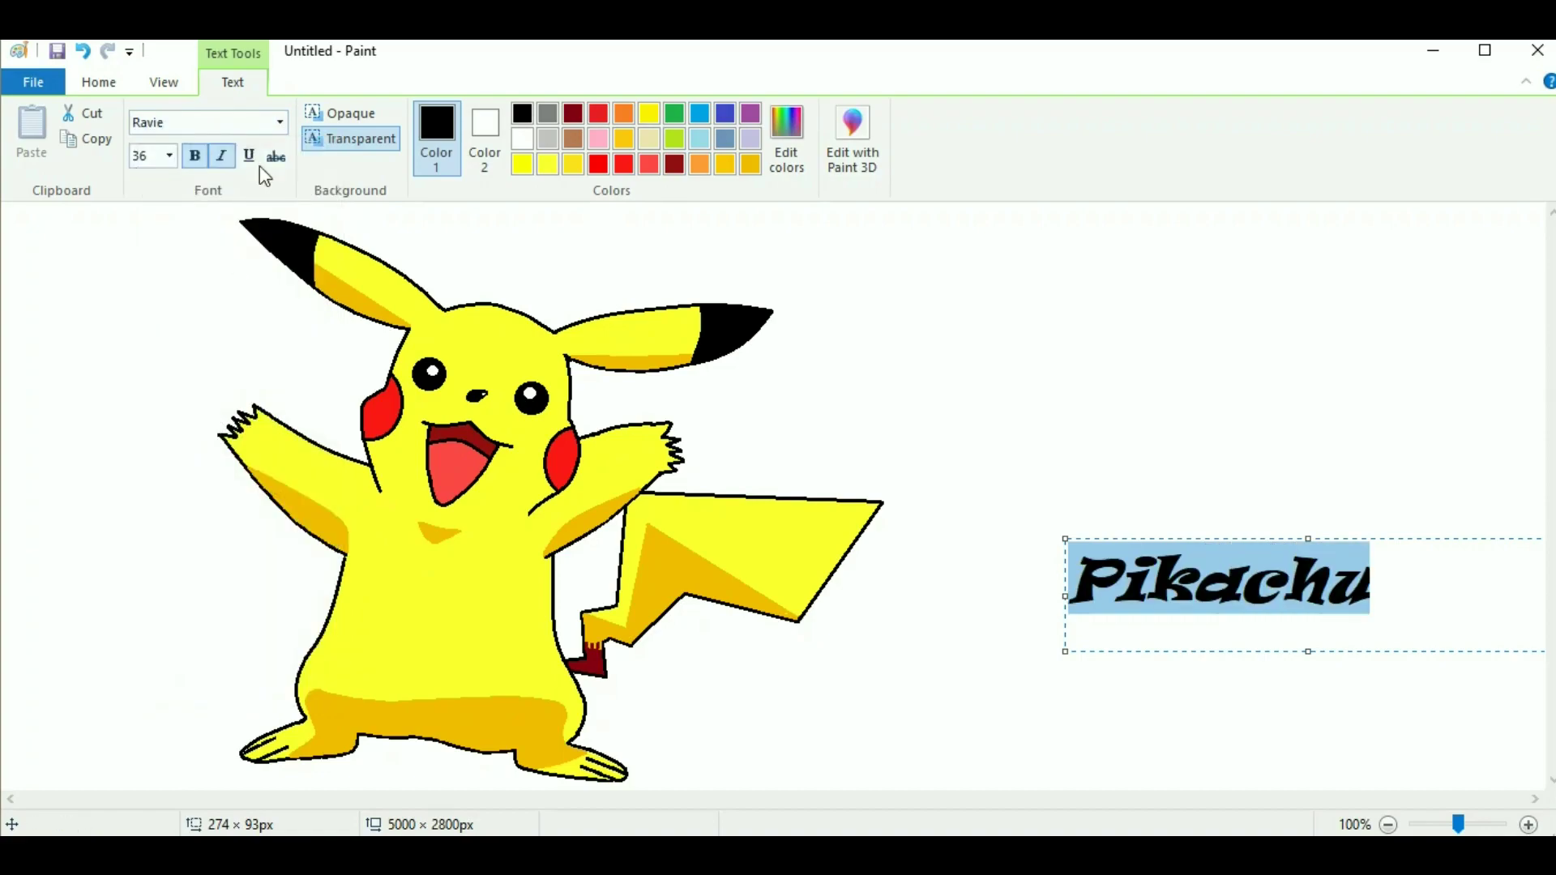
Try more fonts on the "Pikachu" text, ending with Snap ITC
{"action": "left_click", "coordinate": [279, 121]}
{"action": "left_click", "coordinate": [247, 561]}
{"action": "left_click", "coordinate": [280, 122]}
{"action": "scroll", "coordinate": [249, 528], "scroll_direction": "down", "scroll_amount": 5}
{"action": "left_click", "coordinate": [243, 495]}
{"action": "left_click", "coordinate": [280, 122]}
{"action": "left_click", "coordinate": [251, 494]}
Try the Viner Hand ITC font on the "Pikachu" text and look through the remaining fonts
{"action": "left_click", "coordinate": [280, 122]}
{"action": "scroll", "coordinate": [247, 551], "scroll_direction": "down", "scroll_amount": 3}
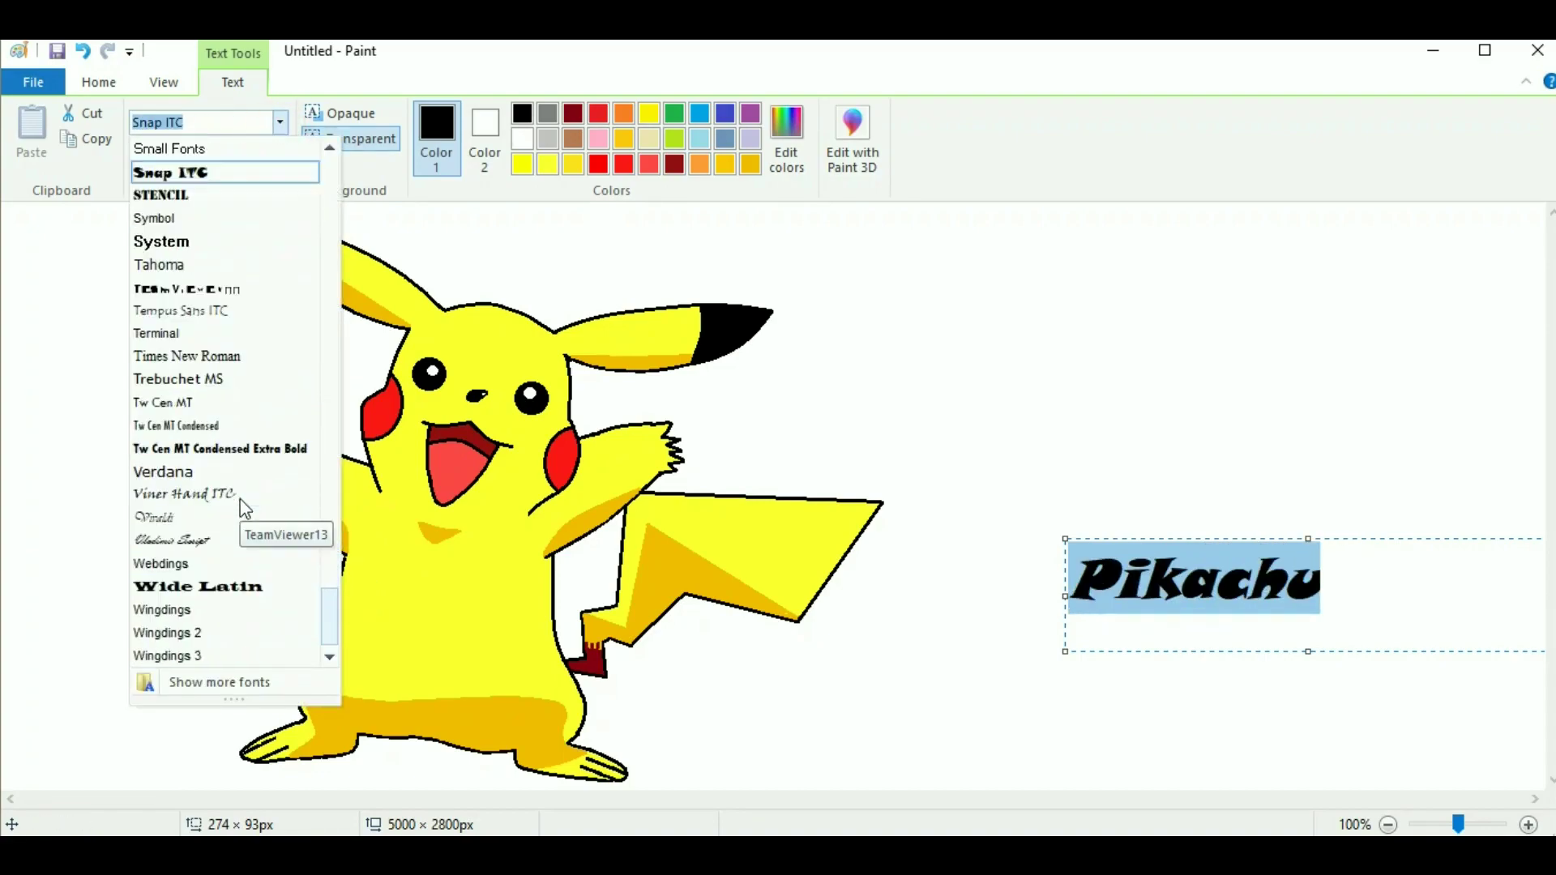
{"action": "left_click", "coordinate": [237, 492]}
{"action": "left_click", "coordinate": [280, 122]}
{"action": "scroll", "coordinate": [241, 529], "scroll_direction": "down", "scroll_amount": 3}
{"action": "scroll", "coordinate": [240, 529], "scroll_direction": "up", "scroll_amount": 5}
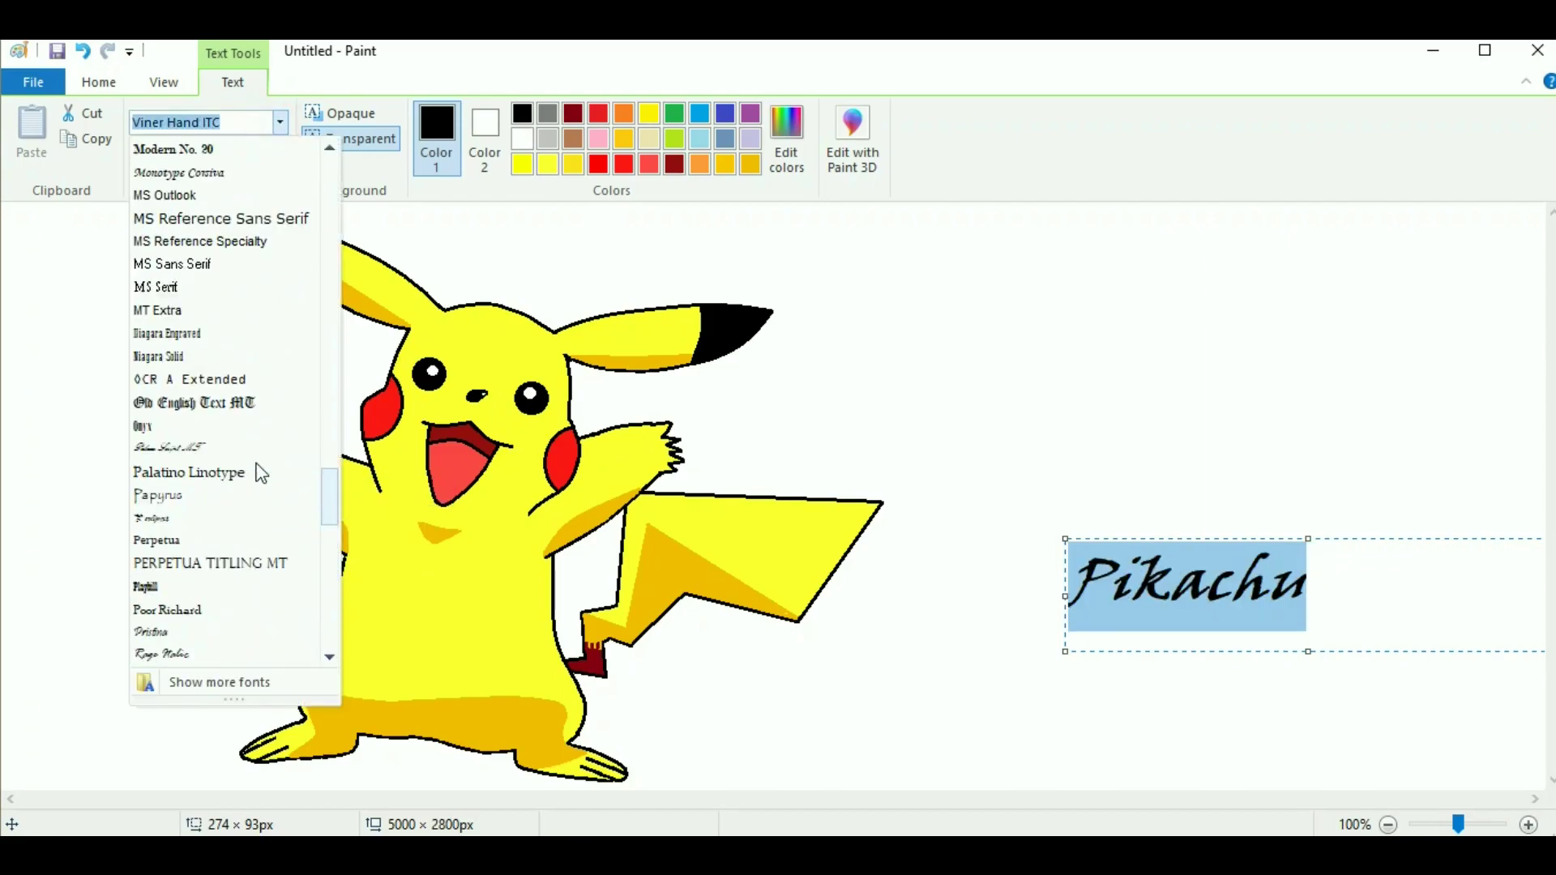
Set the "Pikachu" text's font to Ravie and its colour to a custom bright blue
{"action": "left_click", "coordinate": [288, 477]}
{"action": "left_click", "coordinate": [606, 167]}
{"action": "left_click", "coordinate": [786, 138]}
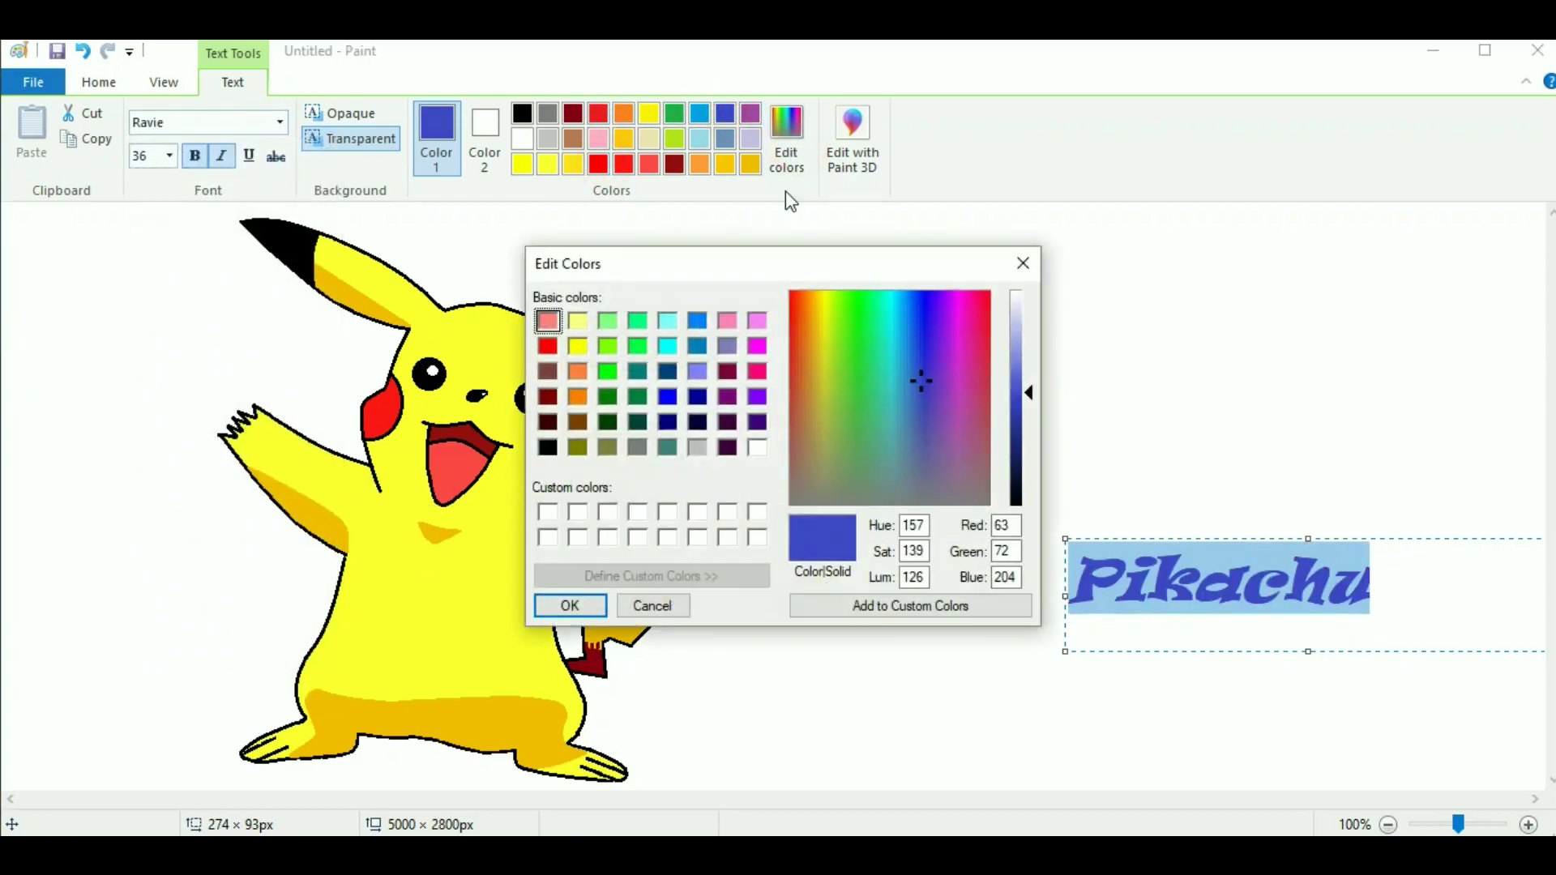
{"action": "left_click", "coordinate": [566, 604]}
Set the "Pikachu" text's size to 48 and place it lower down, to the right of the figure's legs
{"action": "left_click", "coordinate": [168, 156]}
{"action": "left_click", "coordinate": [154, 454]}
{"action": "left_click_drag", "start_coordinate": [1364, 538], "coordinate": [1280, 613]}
{"action": "left_click", "coordinate": [1280, 566]}
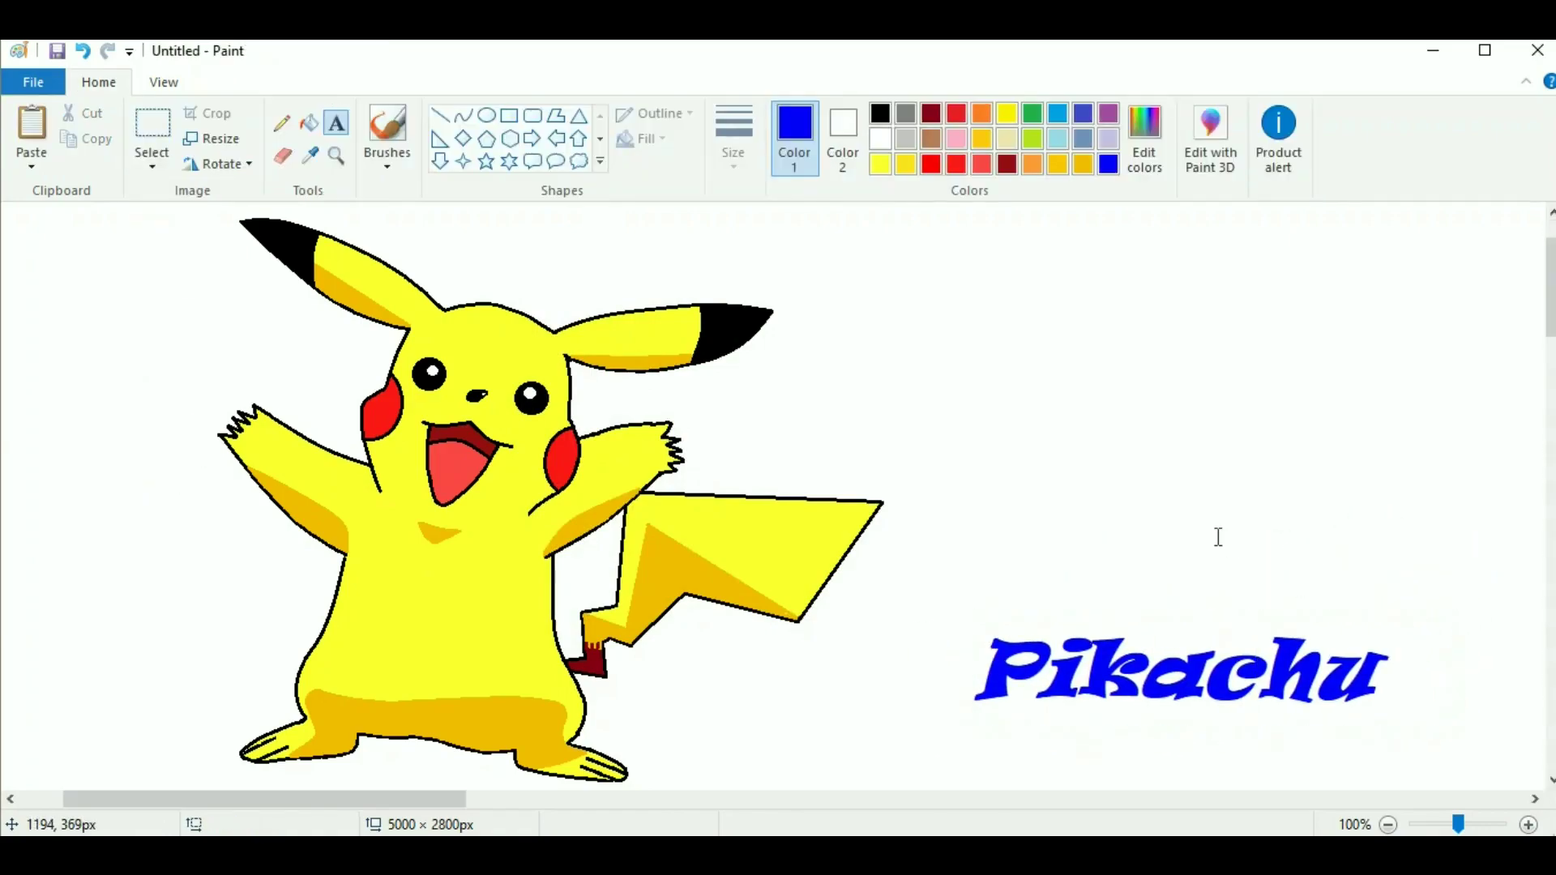
Add the text "pokemon" just above the blue "Pikachu" title and set its size to 26
{"action": "left_click", "coordinate": [988, 541]}
{"action": "type", "text": "pokemon"}
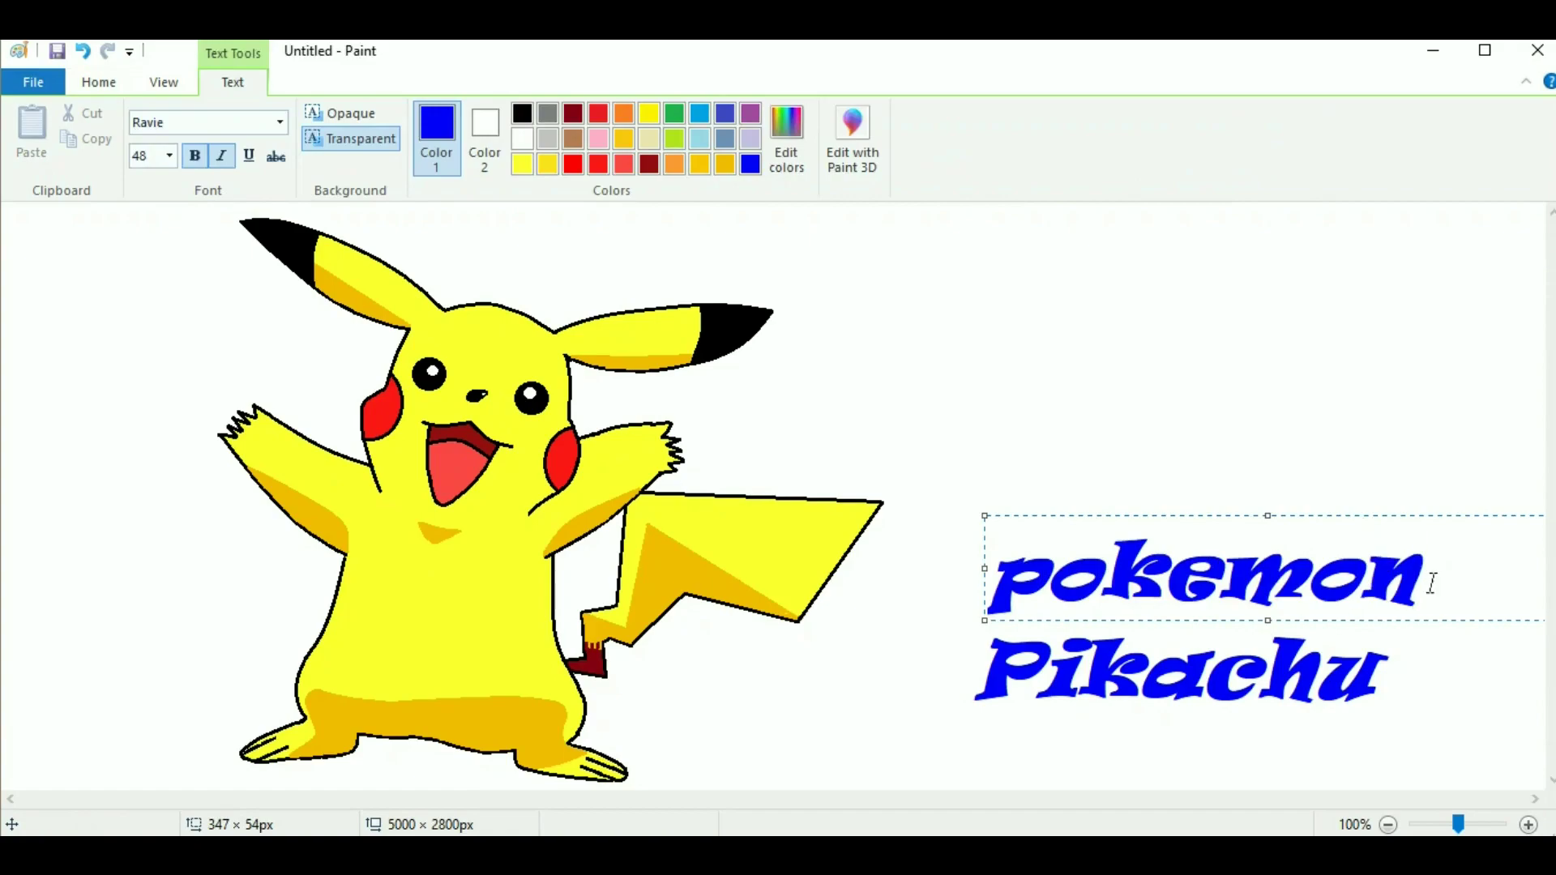
{"action": "key", "text": "ctrl+a"}
{"action": "left_click", "coordinate": [170, 156]}
{"action": "left_click", "coordinate": [150, 399]}
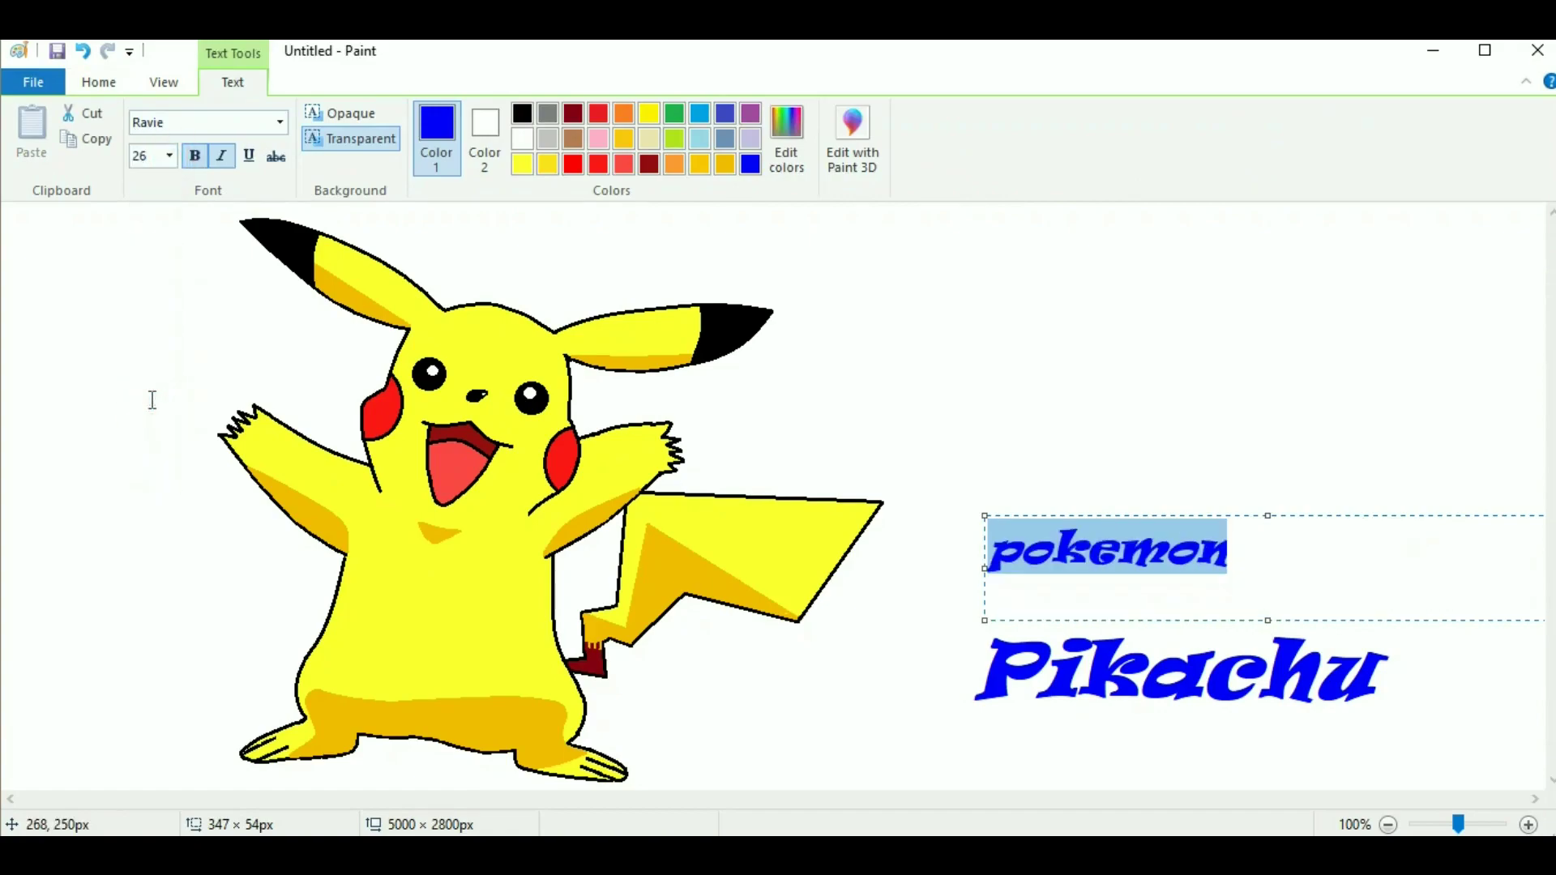
Try Monotype Corsiva on the "pokemon" text, and set its font to Bahnschrift SemiBold Condensed
{"action": "left_click", "coordinate": [280, 121]}
{"action": "left_click", "coordinate": [178, 149]}
{"action": "left_click", "coordinate": [279, 122]}
{"action": "scroll", "coordinate": [261, 601], "scroll_direction": "down", "scroll_amount": 9}
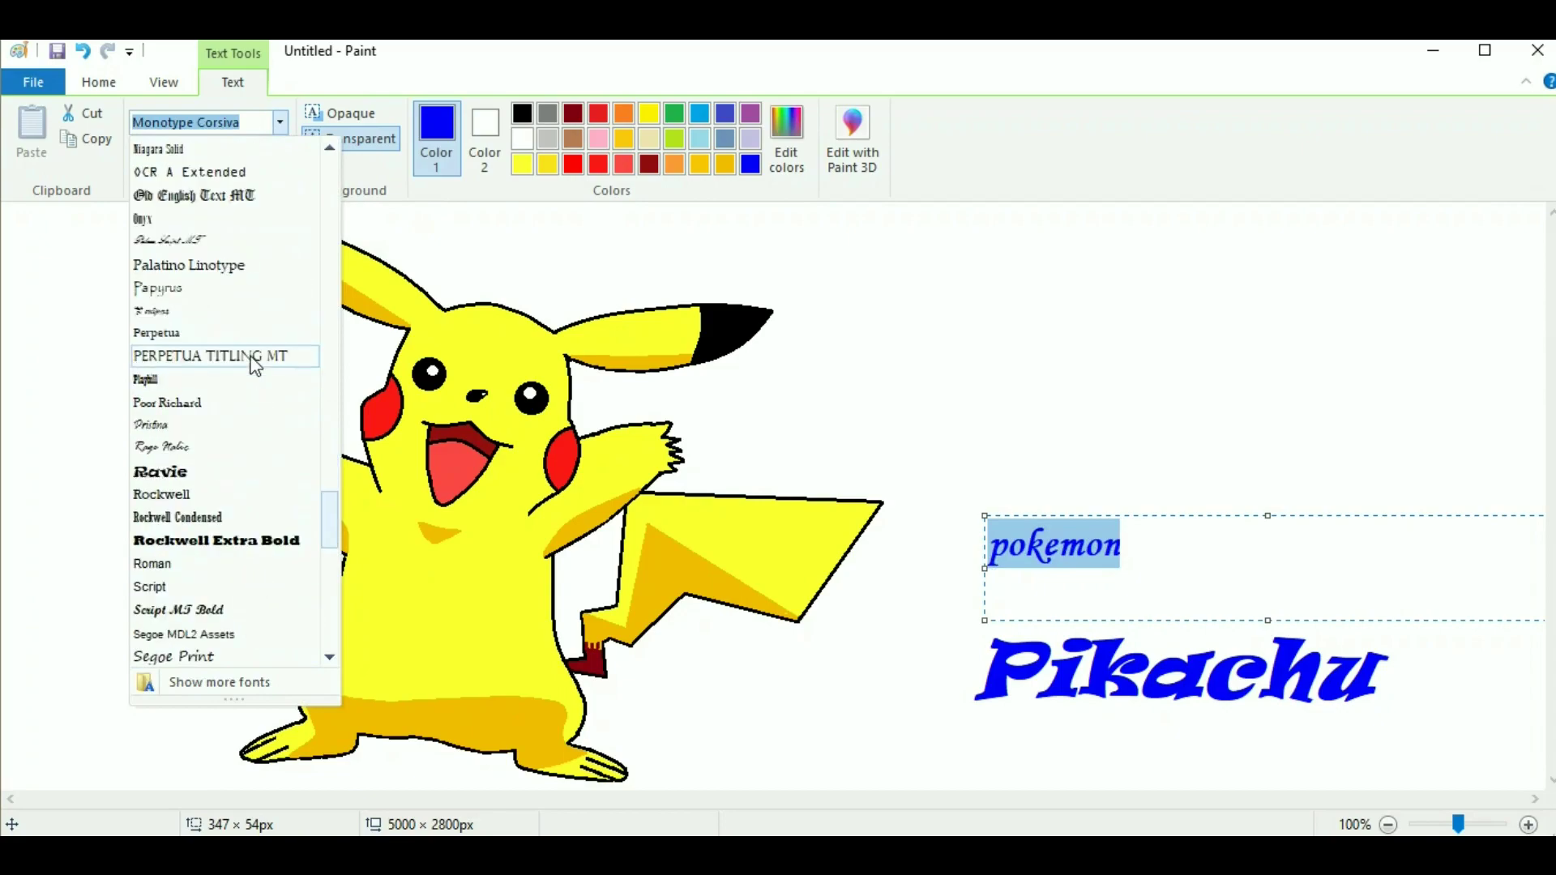
{"action": "left_click_drag", "start_coordinate": [324, 543], "coordinate": [330, 202]}
{"action": "left_click", "coordinate": [276, 391]}
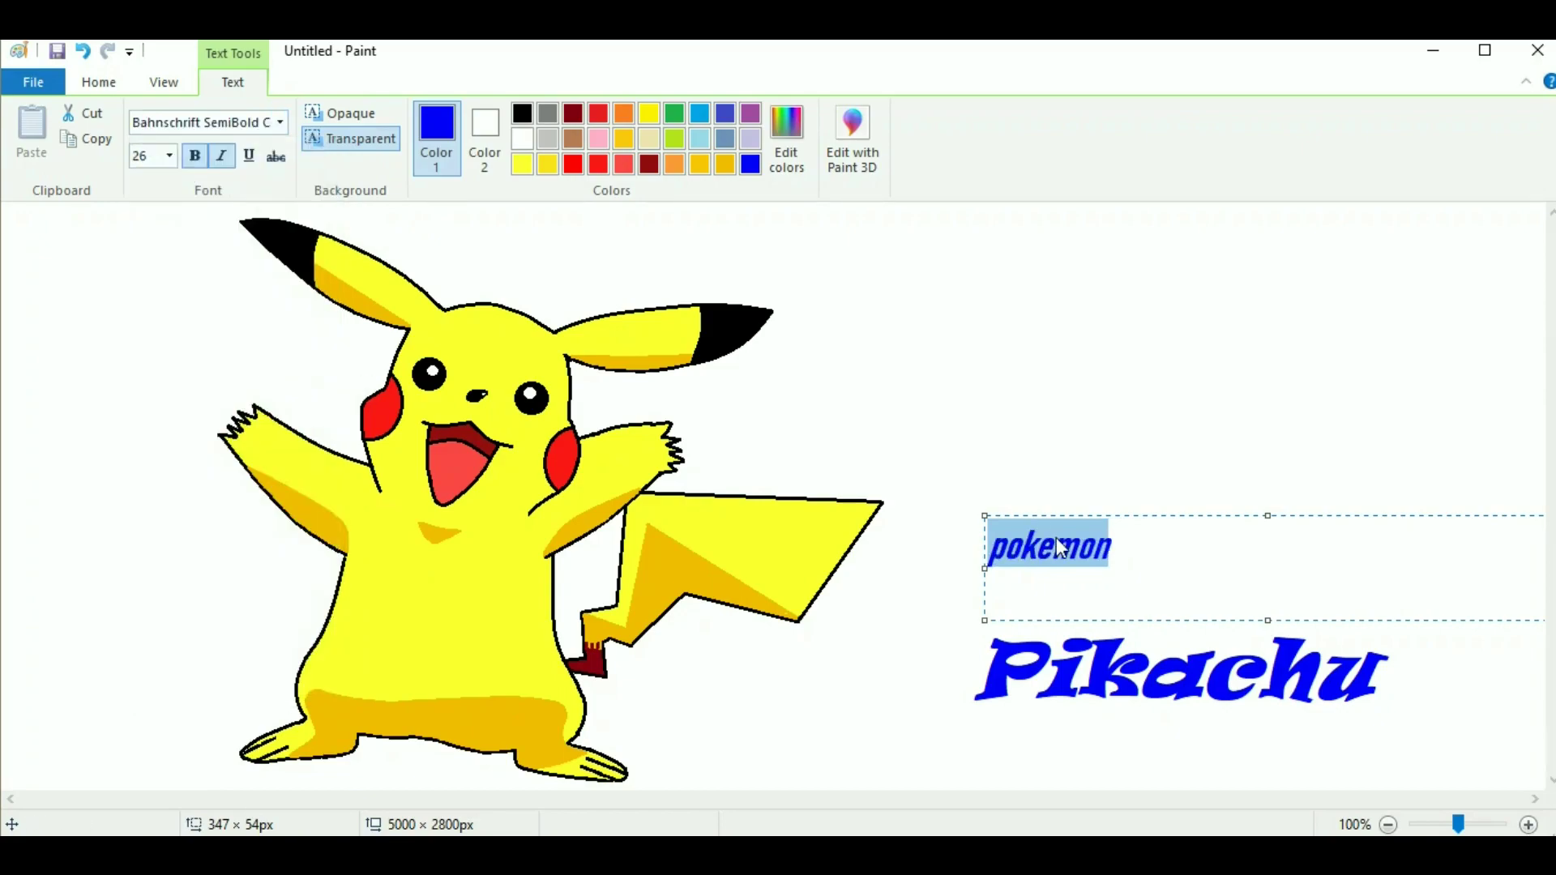
Set the "pokemon" text's colour to dark red and replace it with "POKEMON" in capitals
{"action": "left_click", "coordinate": [649, 165]}
{"action": "left_click", "coordinate": [613, 163]}
{"action": "left_click", "coordinate": [577, 113]}
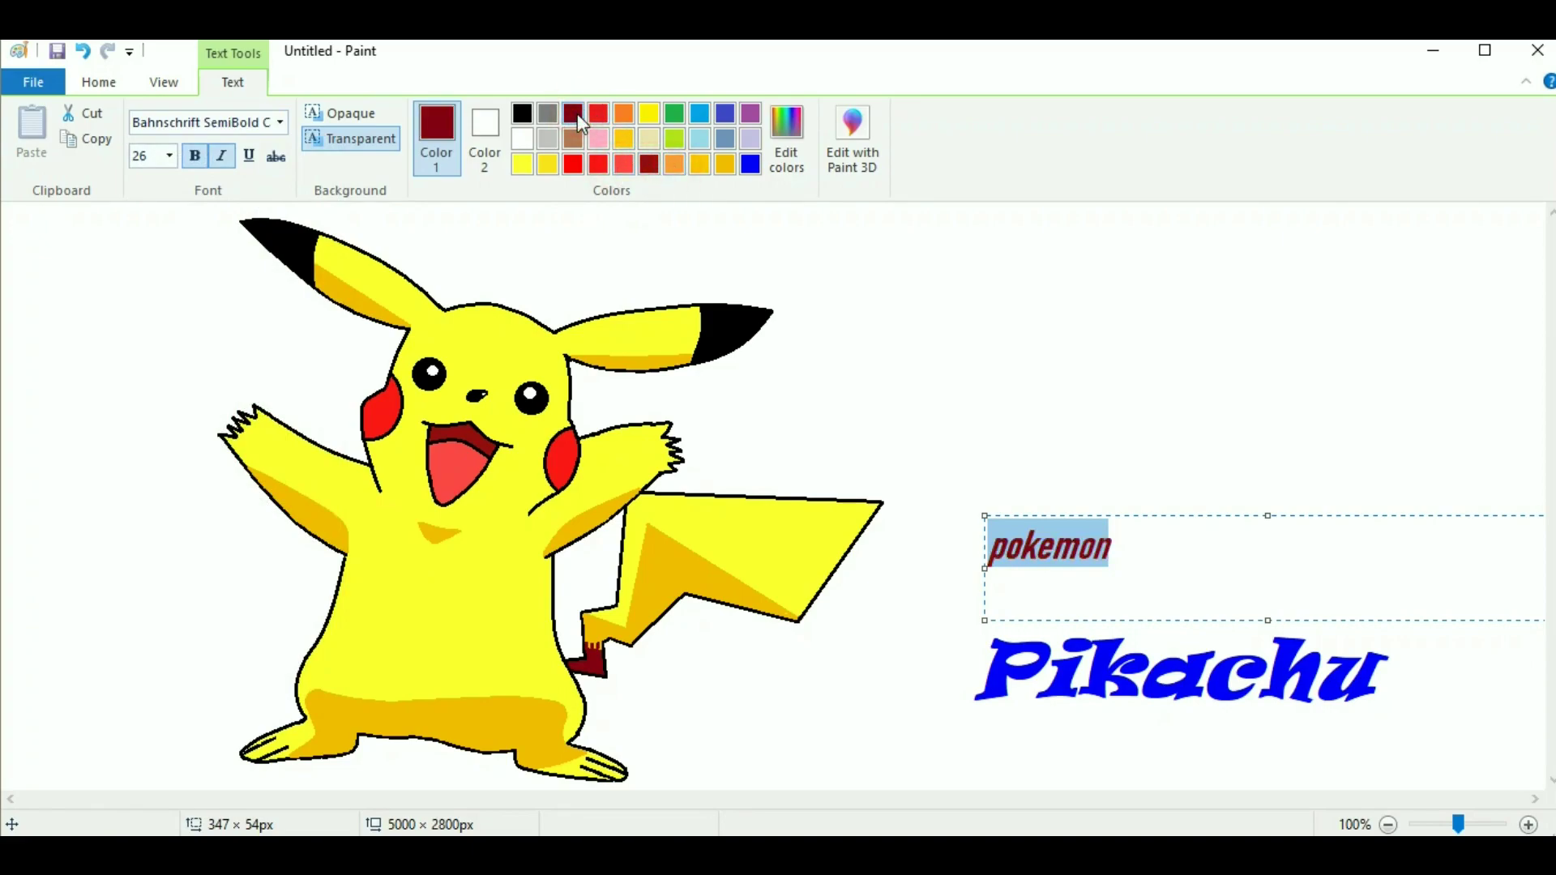
{"action": "type", "text": "POKEMON"}
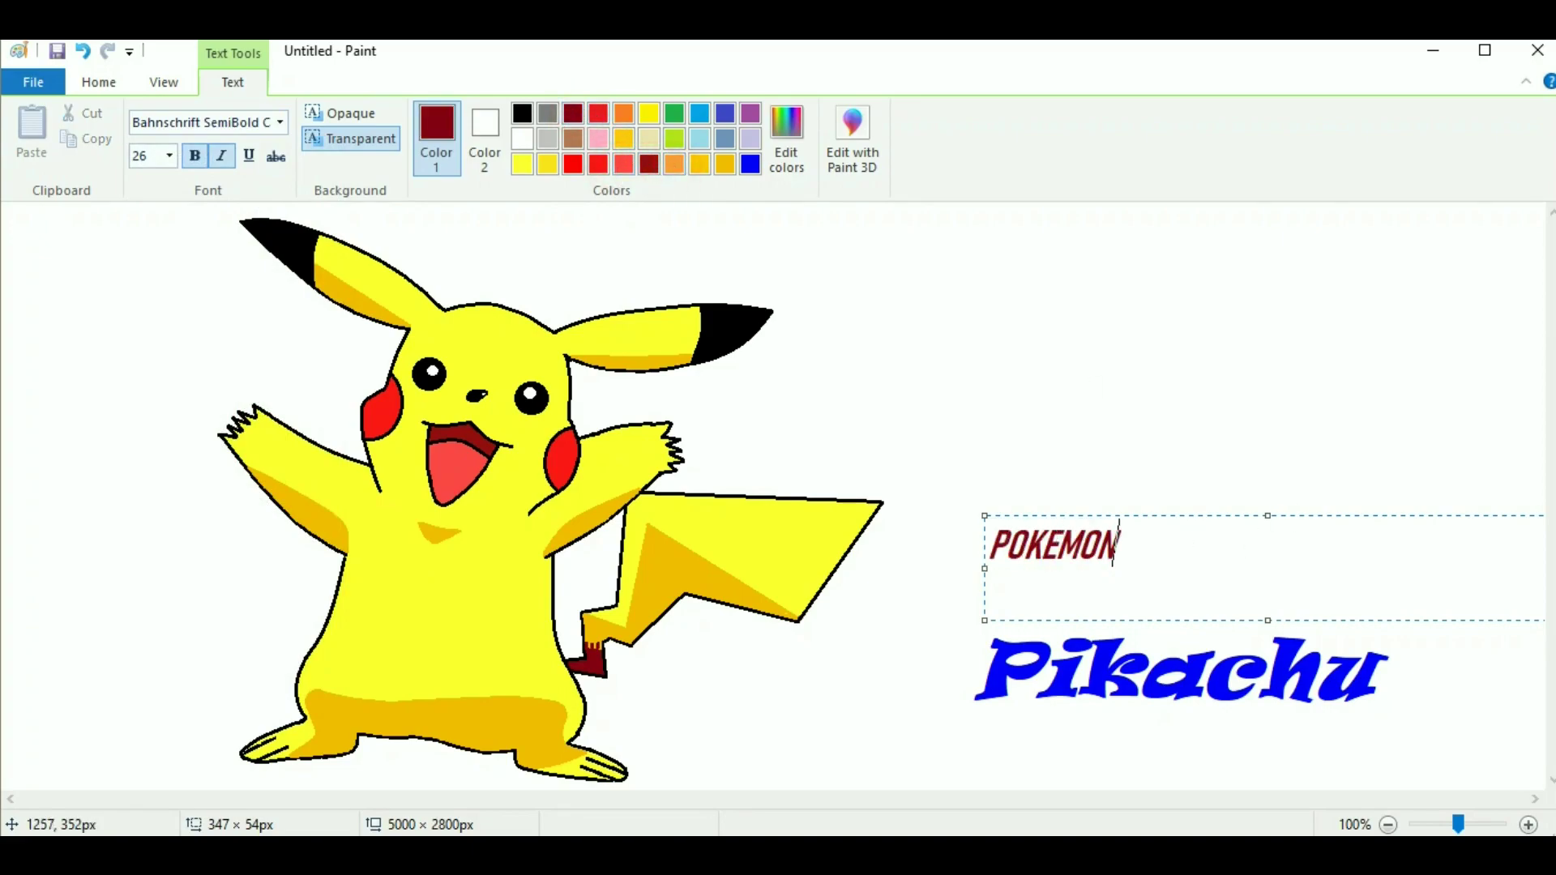
Set the "POKEMON" text's size to 36 and place it on the canvas
{"action": "left_click_drag", "start_coordinate": [1209, 557], "coordinate": [981, 522]}
{"action": "left_click", "coordinate": [168, 156]}
{"action": "left_click", "coordinate": [172, 441]}
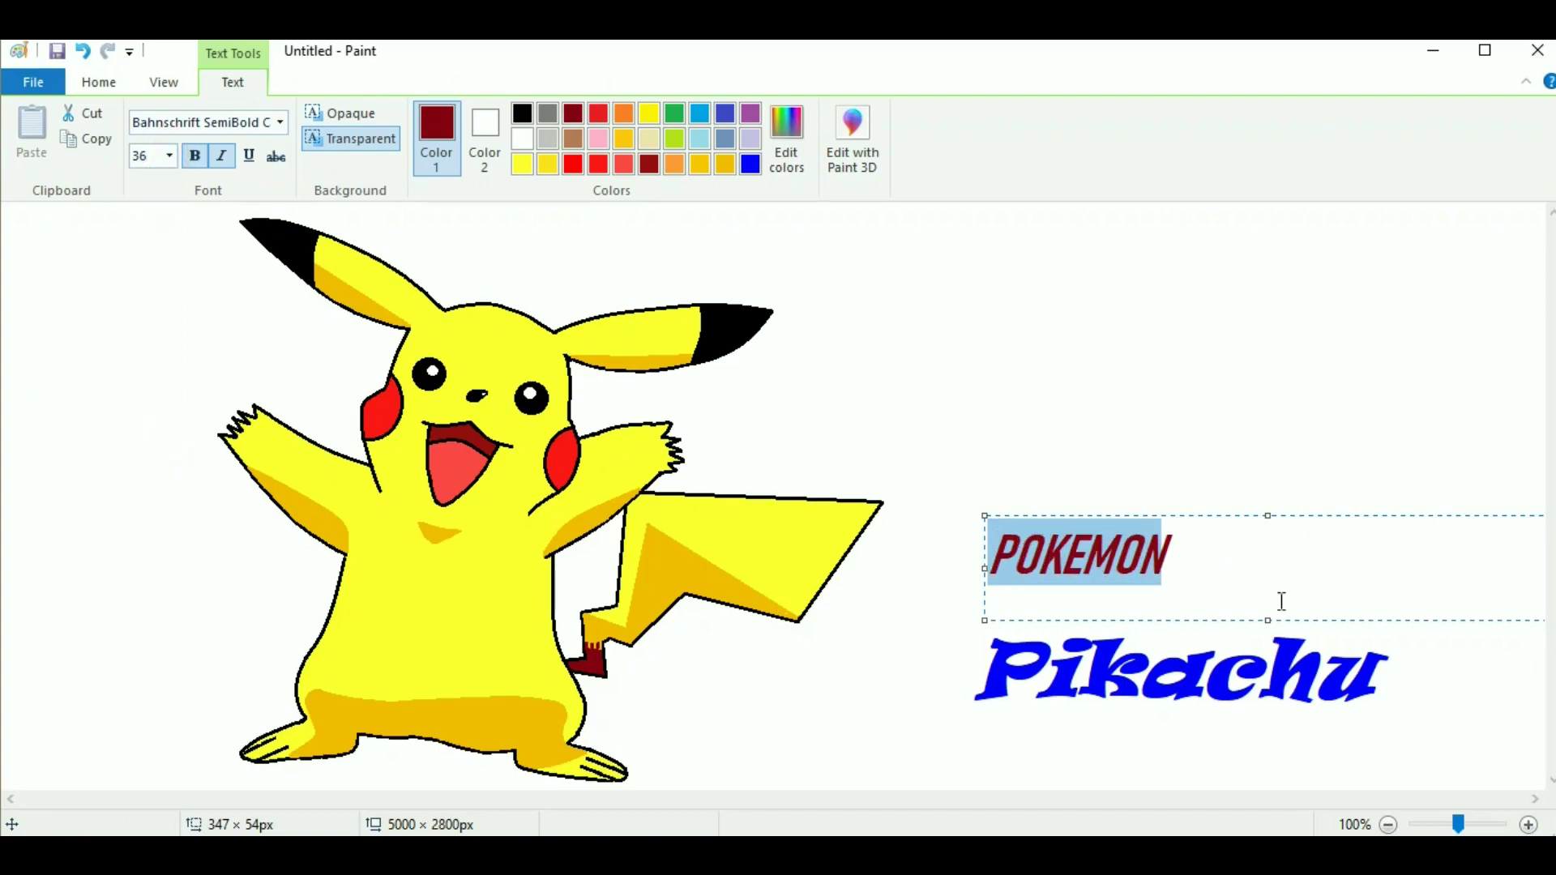
{"action": "left_click", "coordinate": [1201, 589]}
{"action": "left_click", "coordinate": [653, 251]}
Move "POKEMON" so it is centred above "Pikachu", and shift both words slightly upward together
{"action": "left_click", "coordinate": [152, 133]}
{"action": "left_click_drag", "start_coordinate": [983, 517], "coordinate": [1181, 594]}
{"action": "left_click_drag", "start_coordinate": [1102, 556], "coordinate": [1208, 572]}
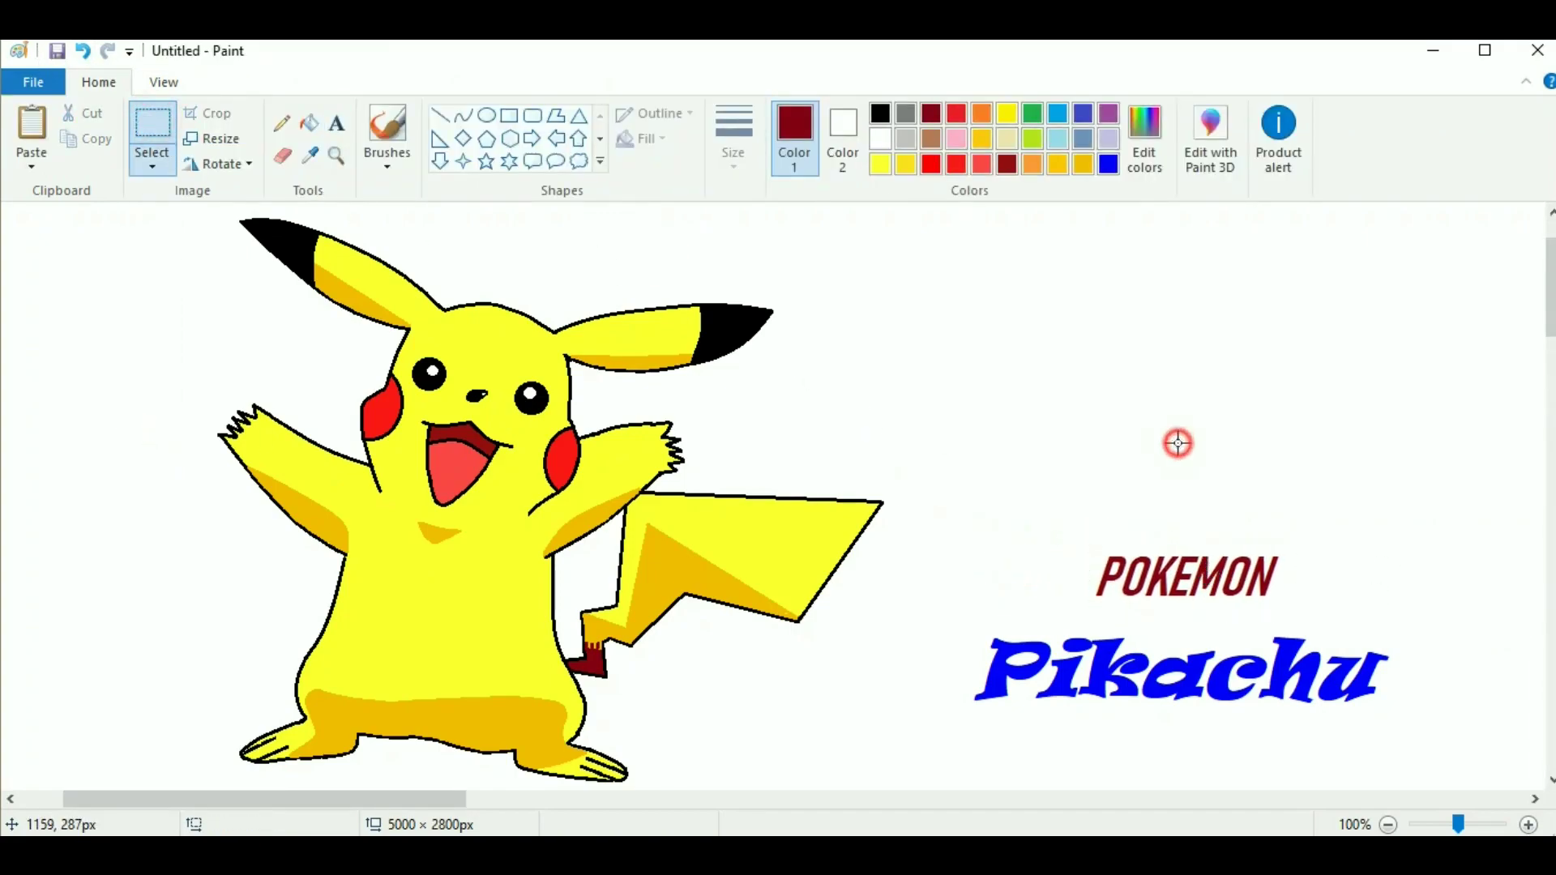
{"action": "left_click_drag", "start_coordinate": [930, 469], "coordinate": [1413, 746]}
{"action": "left_click_drag", "start_coordinate": [1284, 680], "coordinate": [1292, 649]}
Draw red hearts about 114 × 85 px and 61 × 50 px above the words, and fill both red
{"action": "left_click", "coordinate": [600, 139]}
{"action": "left_click", "coordinate": [440, 161]}
{"action": "left_click", "coordinate": [956, 114]}
{"action": "left_click_drag", "start_coordinate": [1269, 273], "coordinate": [1398, 370]}
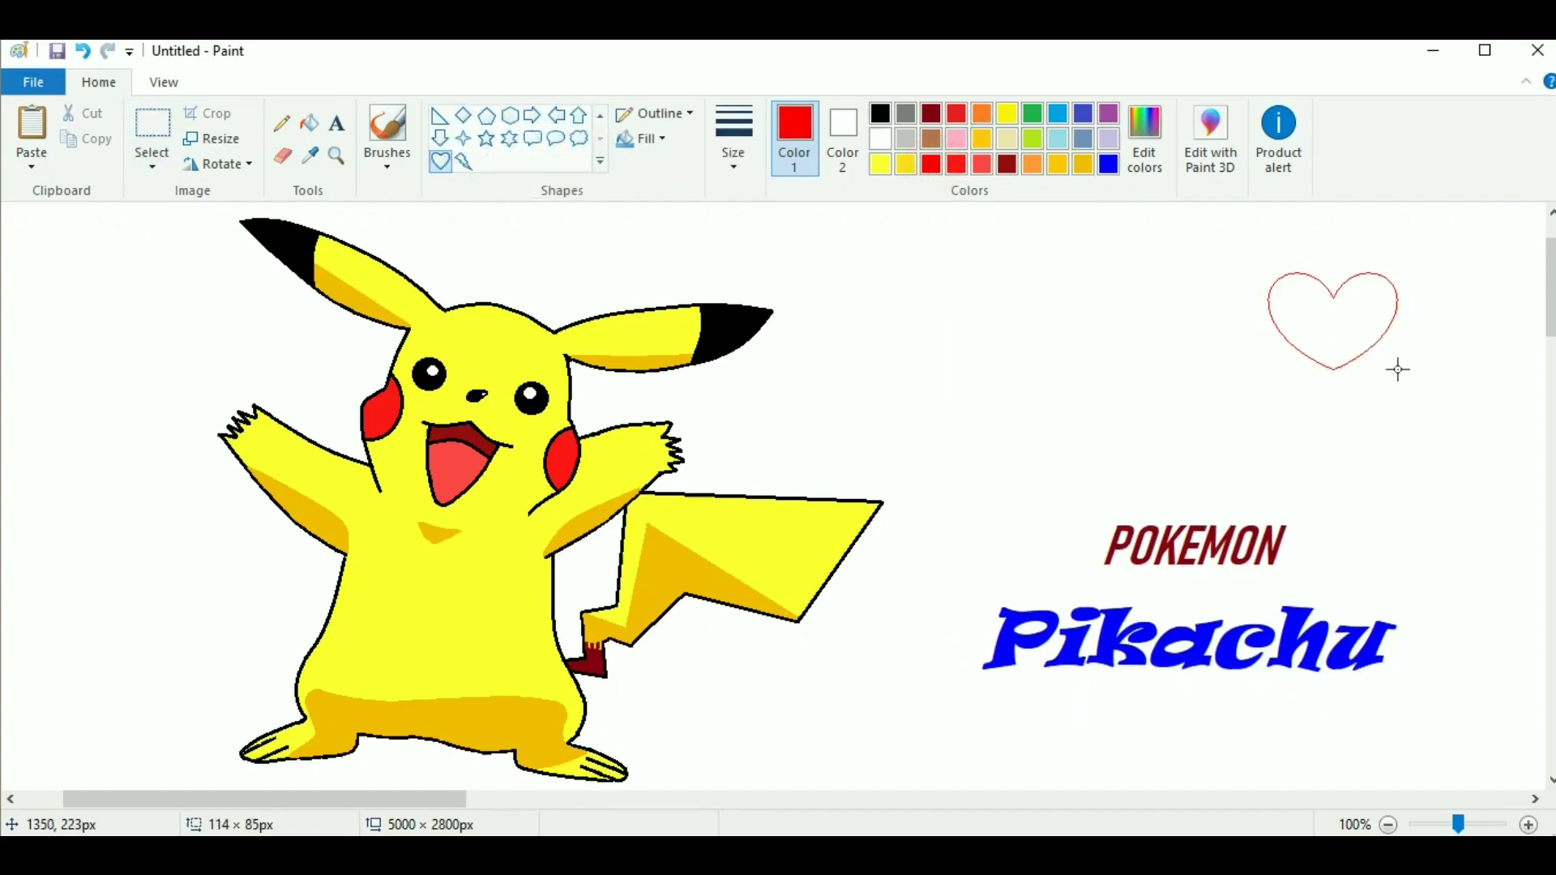
{"action": "mouse_move", "coordinate": [1206, 350]}
{"action": "left_mouse_down"}
{"action": "mouse_move", "coordinate": [1277, 407]}
{"action": "mouse_move", "coordinate": [1237, 398]}
{"action": "left_mouse_up"}
{"action": "left_click", "coordinate": [308, 122]}
{"action": "left_click", "coordinate": [1330, 324]}
{"action": "left_click", "coordinate": [1235, 399]}
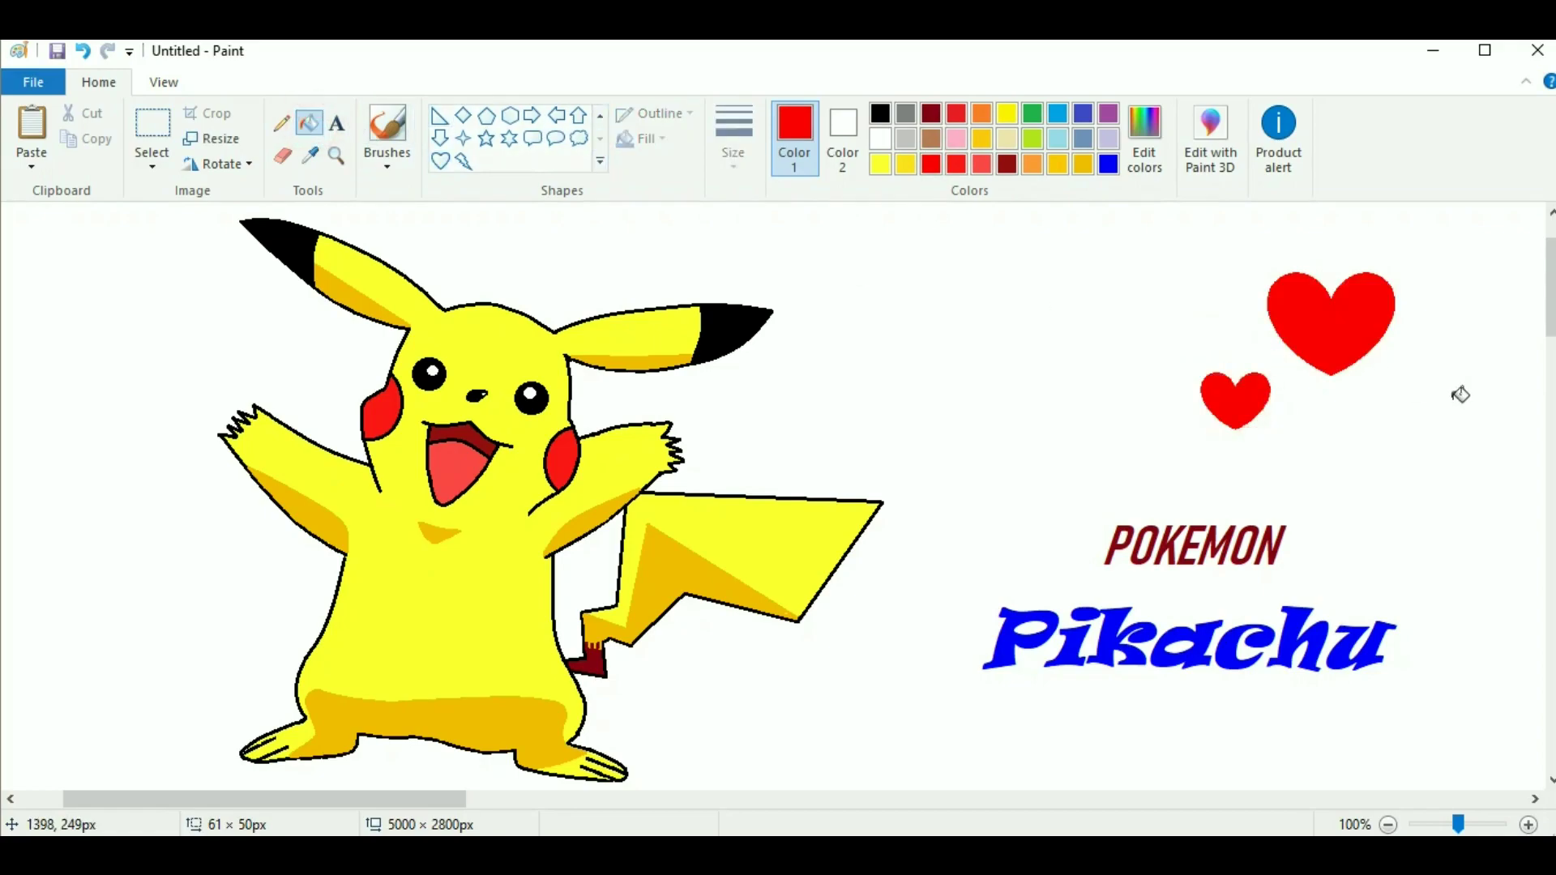